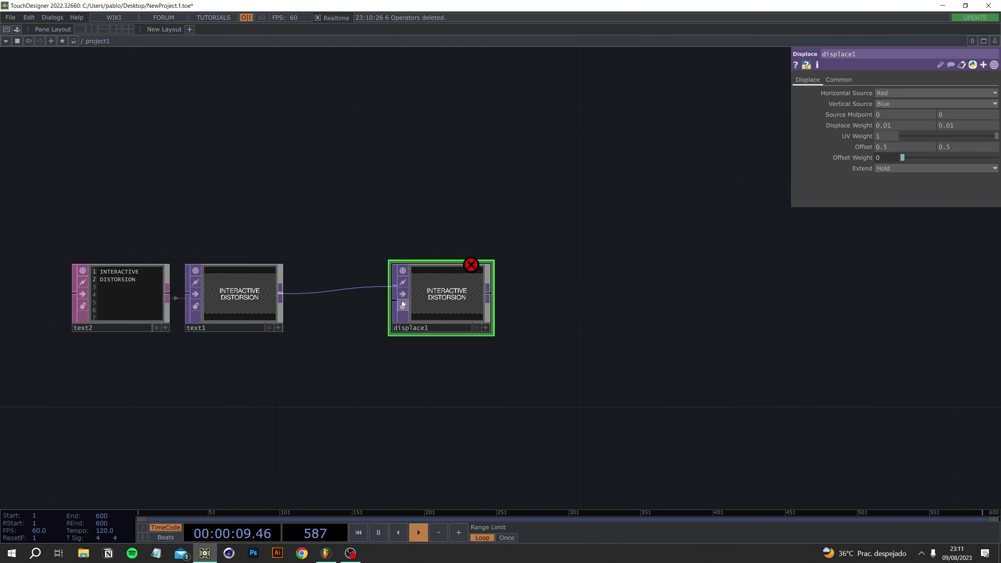
# Add a Composite TOP fed by displace1 and set its operation to Over
pyautogui.click(490, 291)
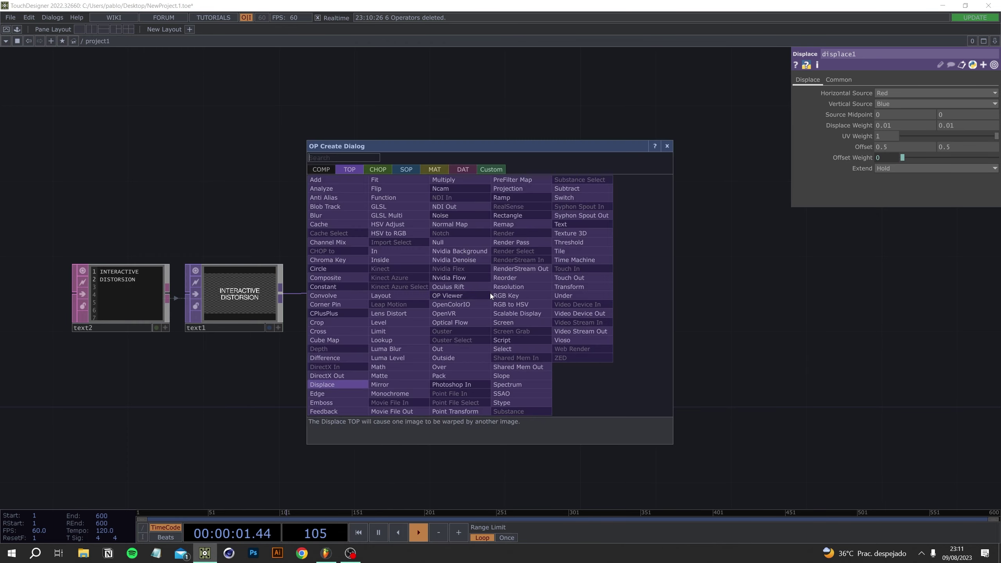
pyautogui.write('comp')
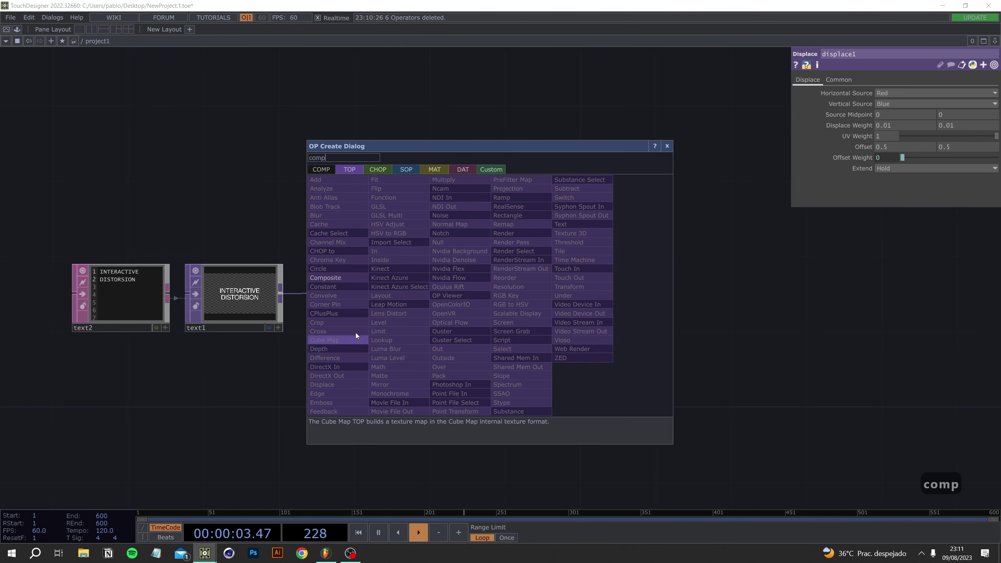
pyautogui.click(327, 278)
pyautogui.click(677, 298)
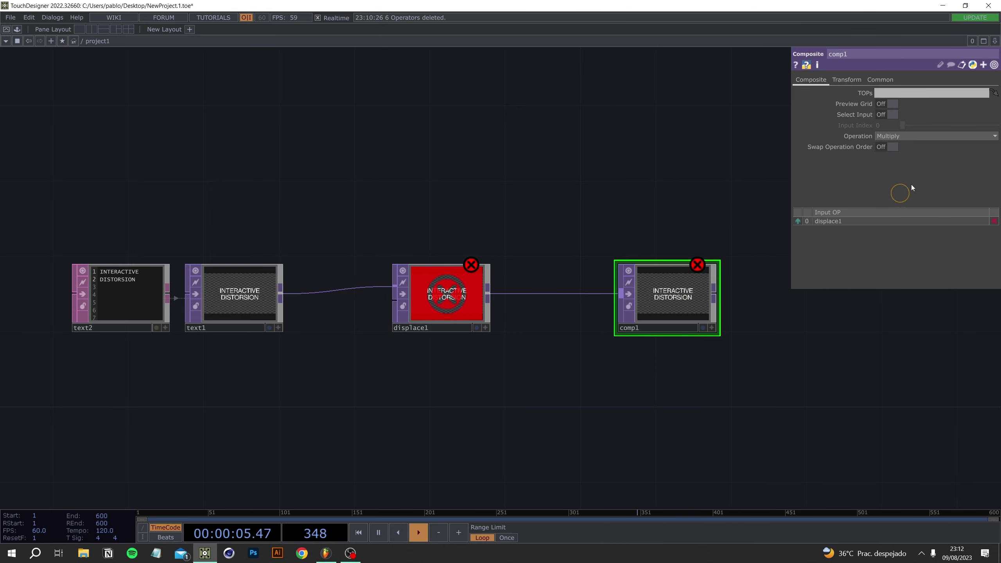
pyautogui.click(927, 141)
pyautogui.click(945, 223)
# Add the rgbaDelay component from the ImageFilters palette beside comp1 and close the palette
pyautogui.moveTo(746, 361); pyautogui.dragTo(639, 334)
pyautogui.moveTo(684, 374); pyautogui.dragTo(585, 367)
pyautogui.scroll(-3, 587, 319)
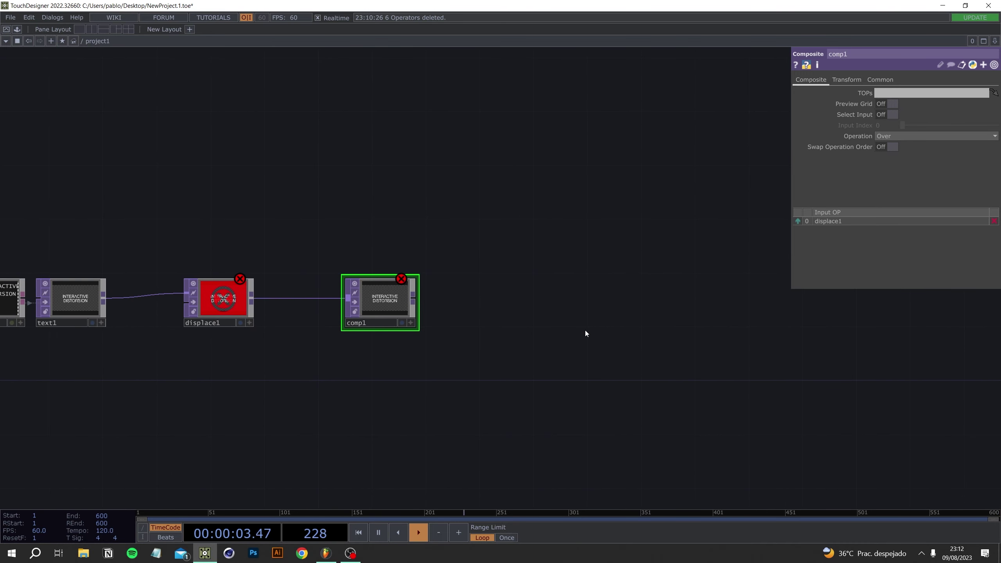
pyautogui.click(17, 30)
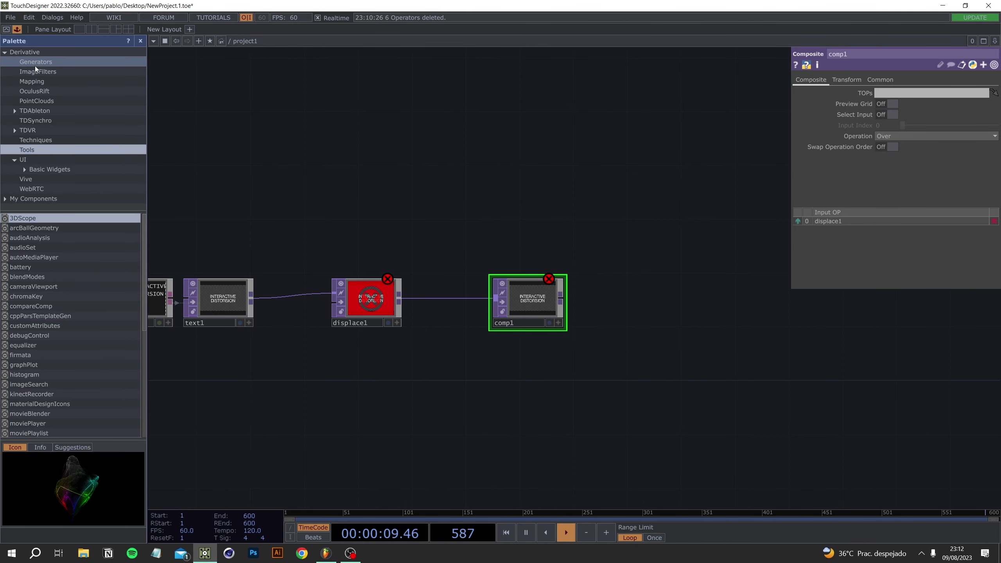
pyautogui.click(36, 71)
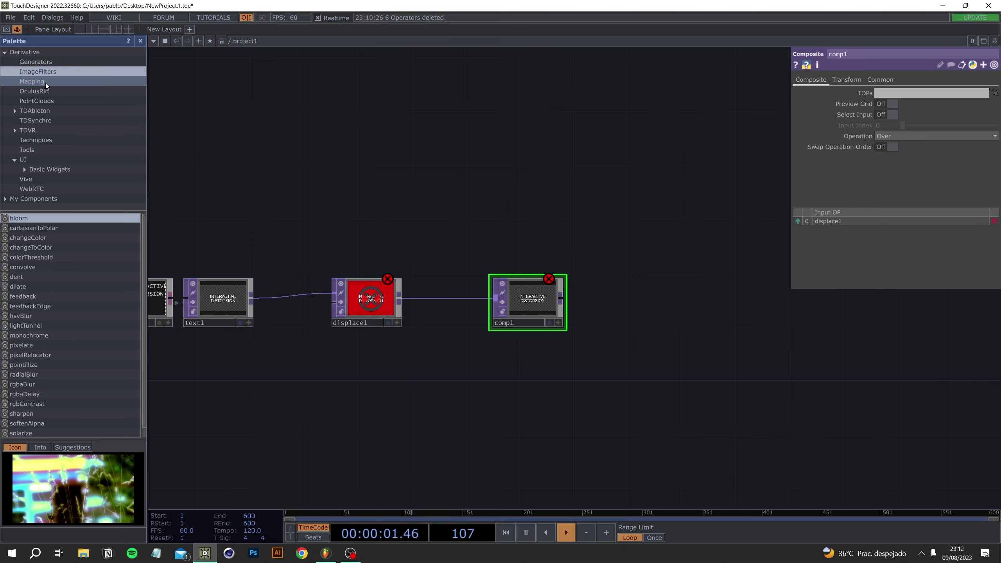
pyautogui.scroll(-1, 37, 359)
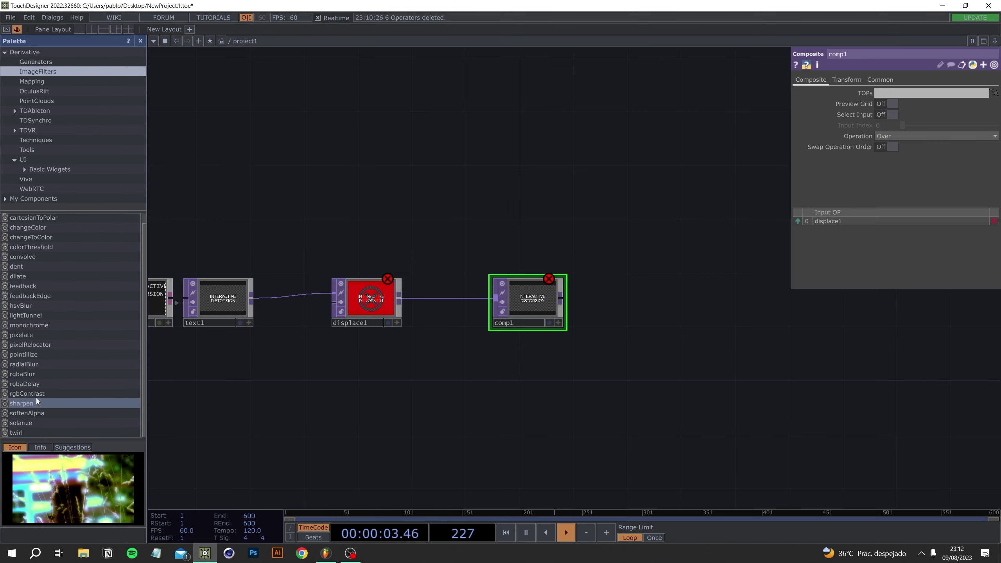
pyautogui.moveTo(39, 381); pyautogui.dragTo(135, 378)
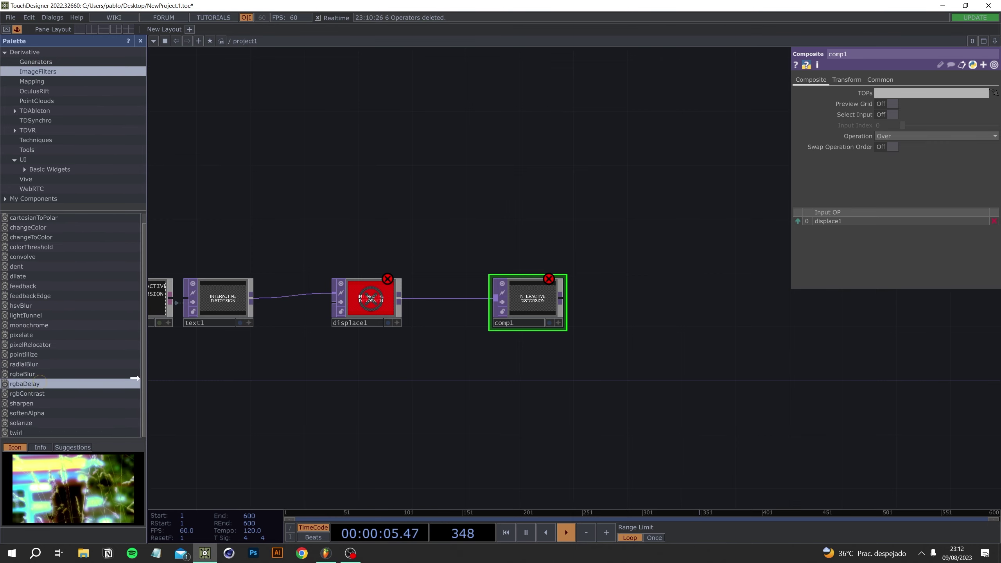
pyautogui.moveTo(664, 301); pyautogui.dragTo(666, 301)
pyautogui.click(141, 40)
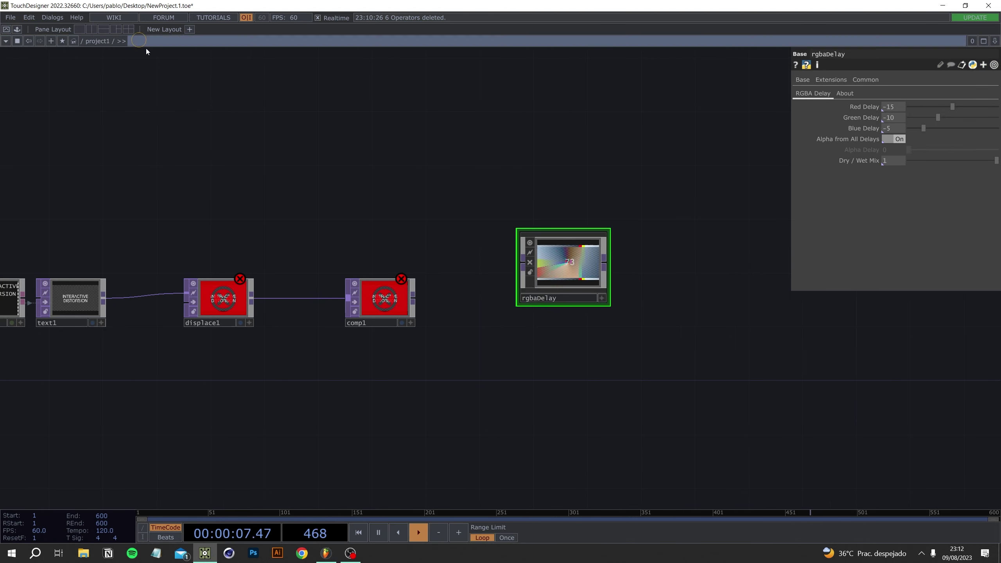
# Connect the output of comp1 to the input of rgbaDelay
pyautogui.scroll(4, 573, 345)
pyautogui.moveTo(469, 235); pyautogui.dragTo(440, 284)
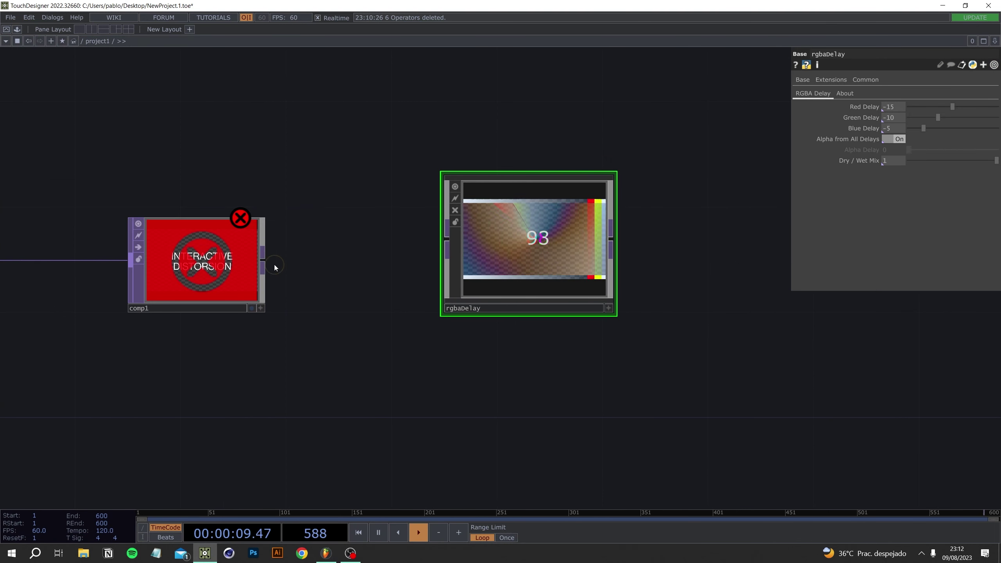
pyautogui.moveTo(265, 262); pyautogui.dragTo(446, 236)
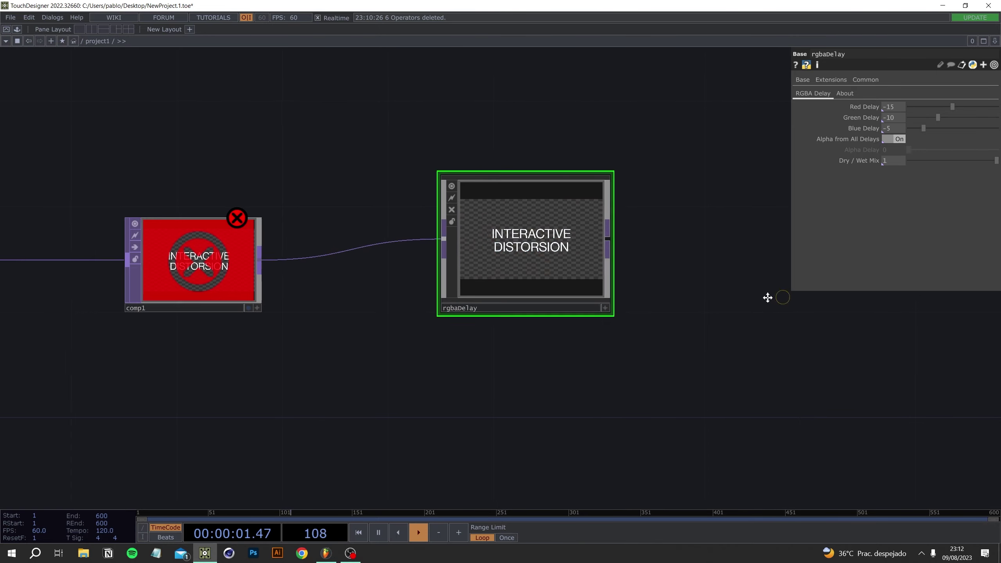
# Add a Null TOP after rgbaDelay, space it well away, and display it as the network background
pyautogui.moveTo(796, 299); pyautogui.dragTo(629, 300)
pyautogui.scroll(-2, 555, 280)
pyautogui.moveTo(516, 281); pyautogui.dragTo(416, 284)
pyautogui.click(379, 256)
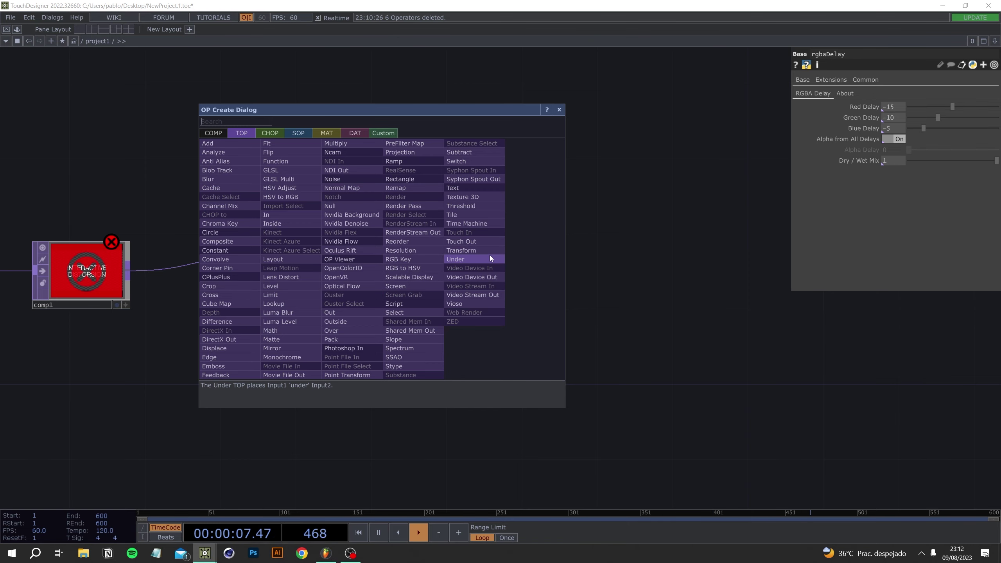
pyautogui.write('nuol')
pyautogui.press('BackSpace')
pyautogui.press('BackSpace')
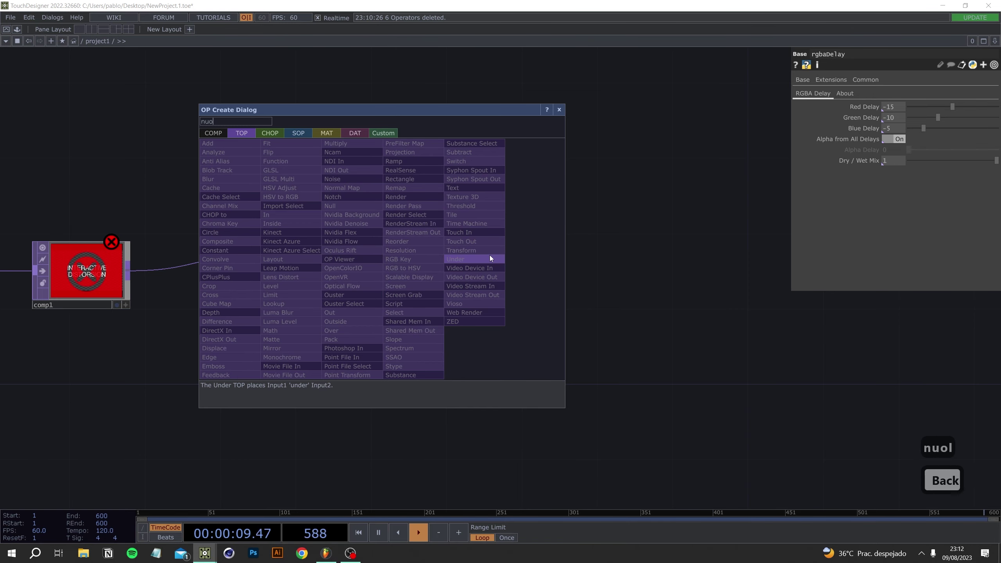
pyautogui.write('ll')
pyautogui.press('Return')
pyautogui.click(490, 255)
pyautogui.moveTo(489, 255); pyautogui.dragTo(772, 255)
pyautogui.click(813, 286)
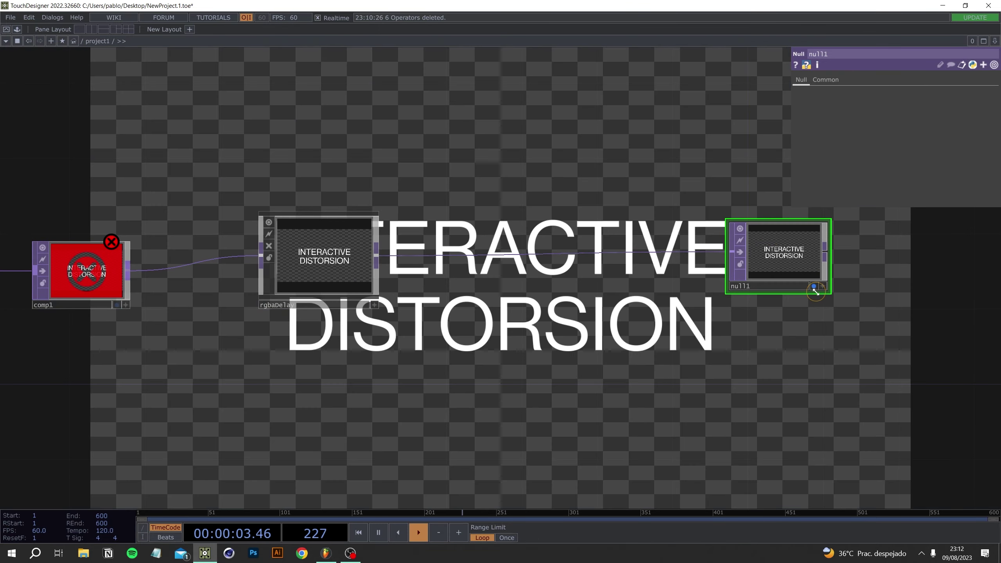
# Insert a Composite TOP on the wire between rgbaDelay and null1 and set its operation to Over
pyautogui.moveTo(756, 324); pyautogui.dragTo(685, 290)
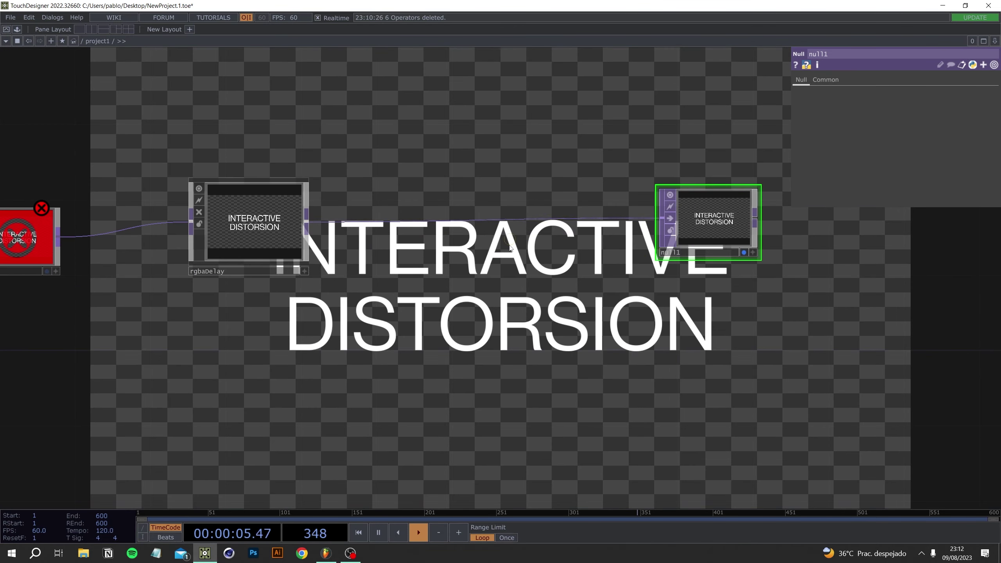
pyautogui.moveTo(519, 240); pyautogui.dragTo(532, 311)
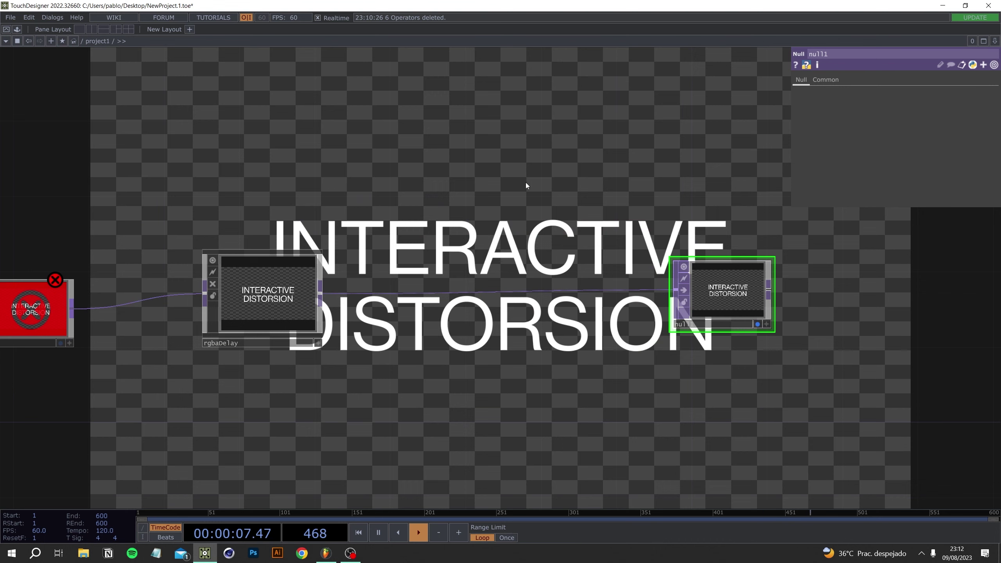
pyautogui.rightClick(500, 294)
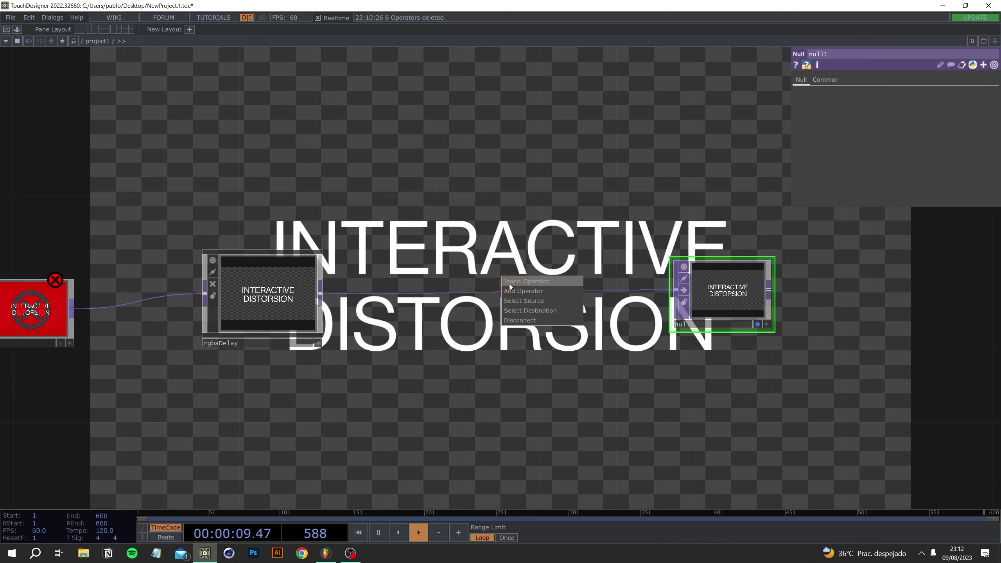
pyautogui.click(508, 283)
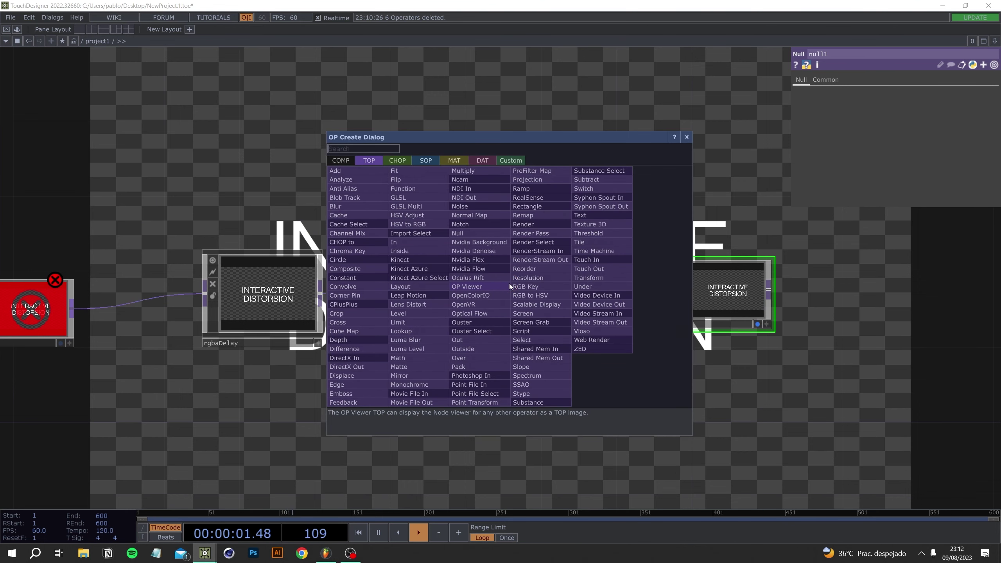
pyautogui.write('comp')
pyautogui.click(366, 270)
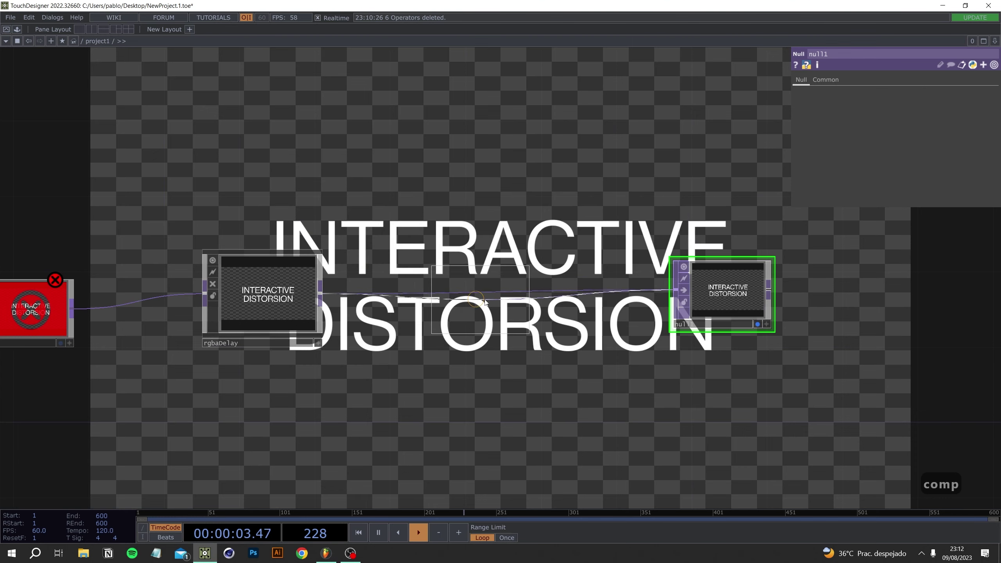
pyautogui.click(514, 292)
pyautogui.click(942, 136)
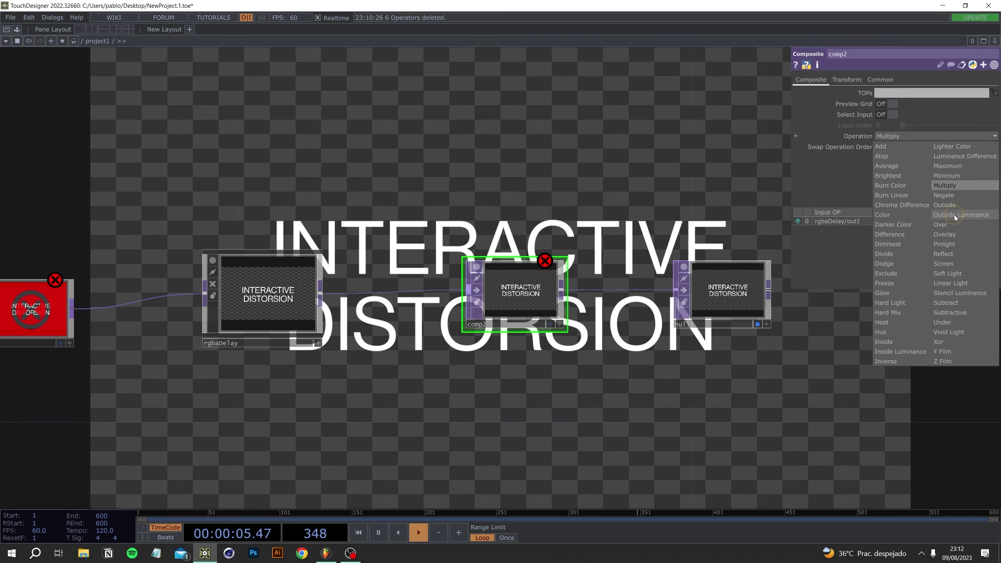
pyautogui.click(940, 225)
# Create a Movie File In TOP below rgbaDelay
pyautogui.moveTo(379, 423); pyautogui.dragTo(442, 354)
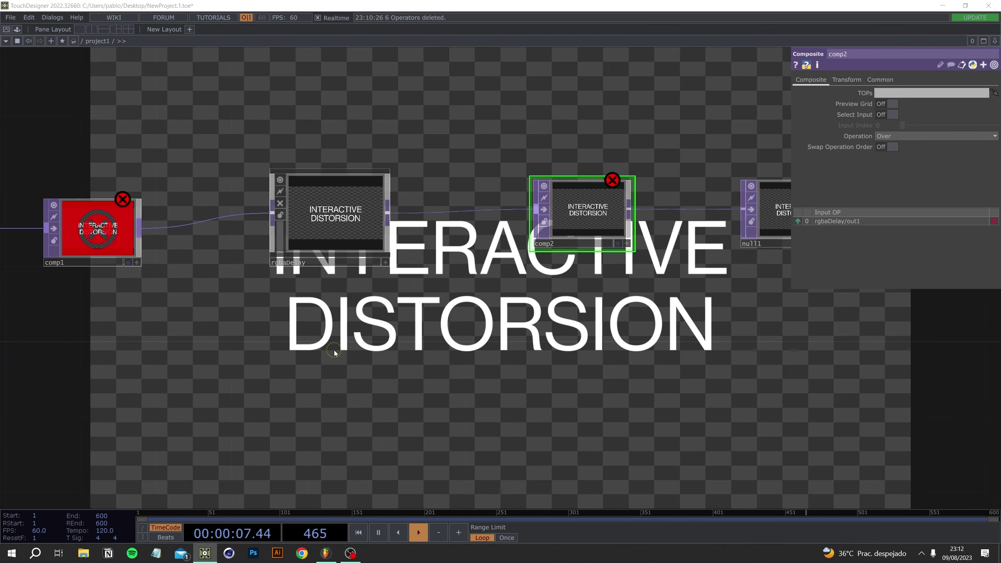
pyautogui.press('Tab')
pyautogui.write('movie file')
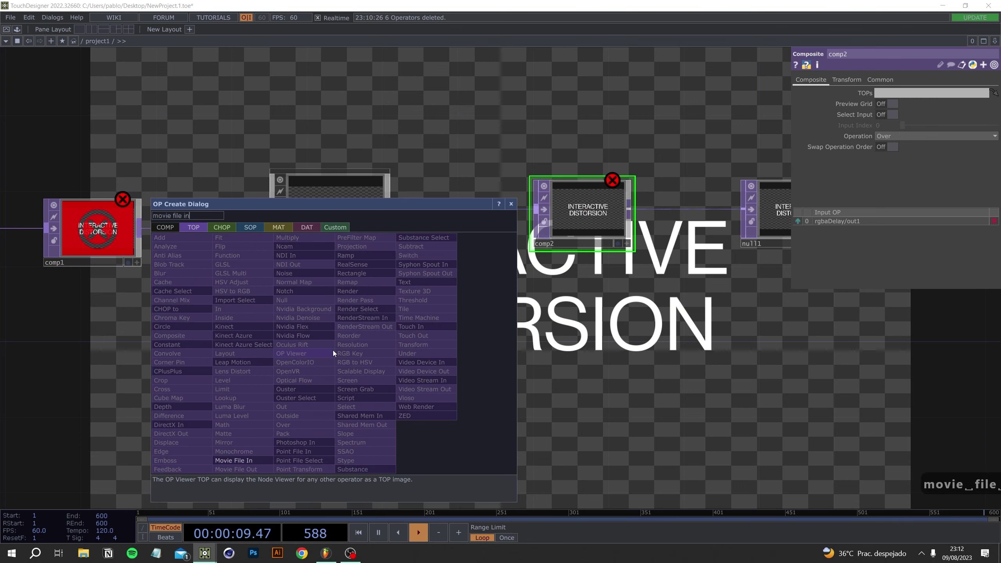
pyautogui.click(242, 461)
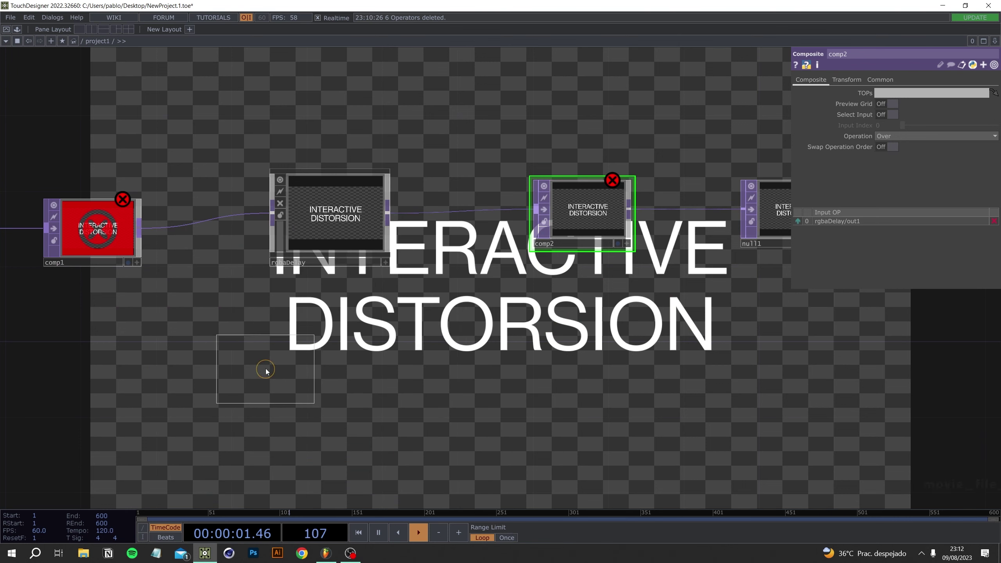
pyautogui.click(326, 364)
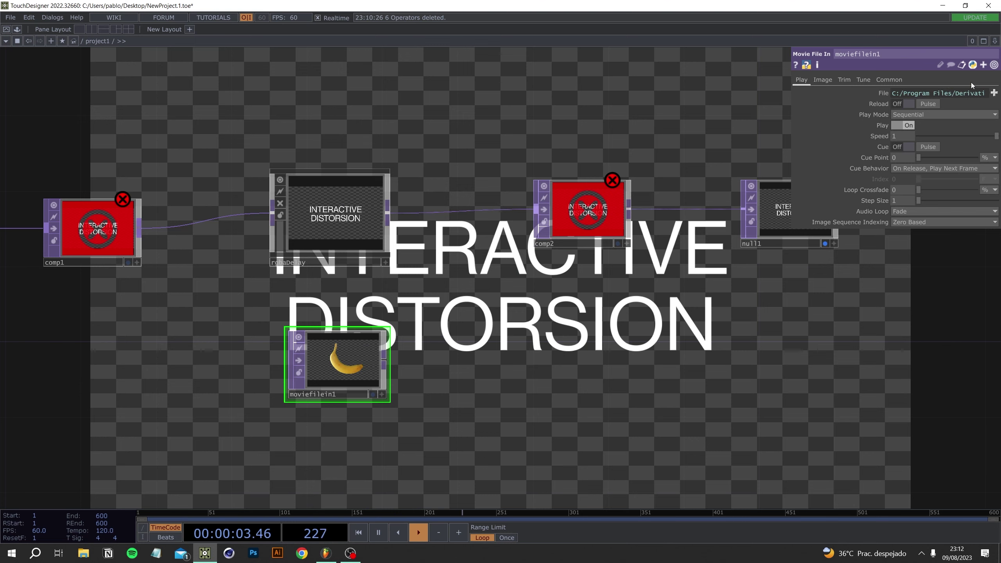
# Load the dark scratched texture image into moviefilein1 and inspect it up close
pyautogui.click(993, 94)
pyautogui.click(43, 134)
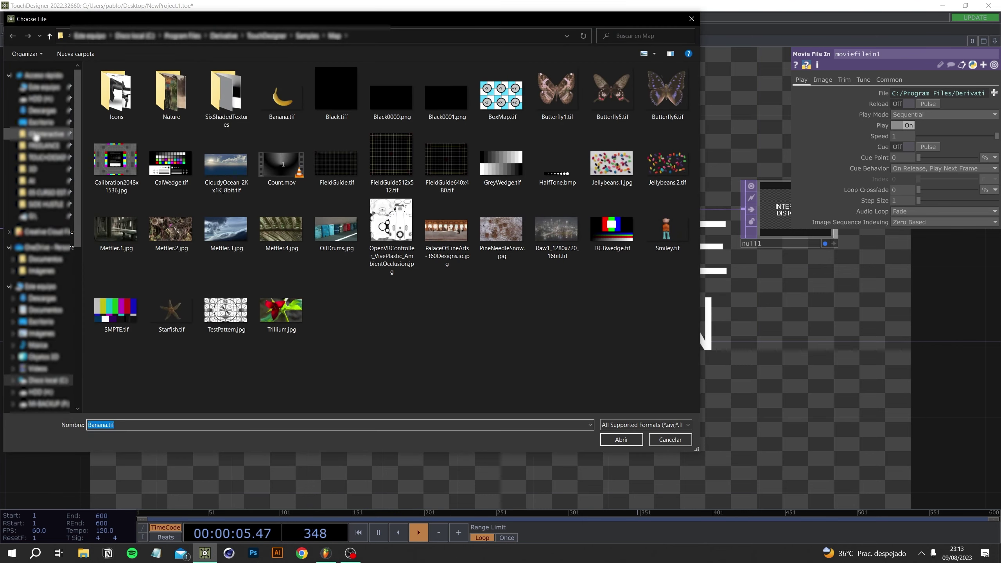
pyautogui.doubleClick(180, 104)
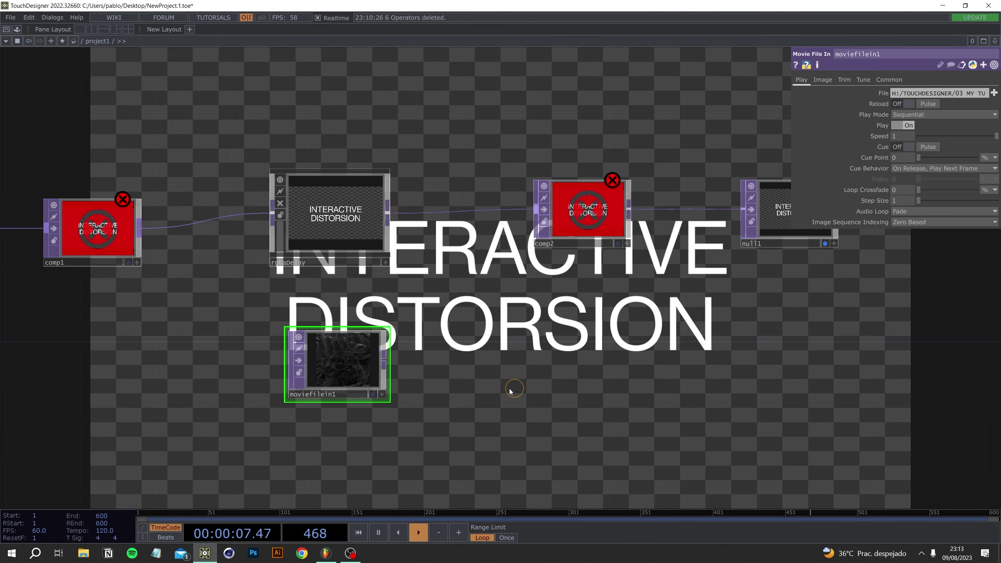
pyautogui.scroll(10, 364, 358)
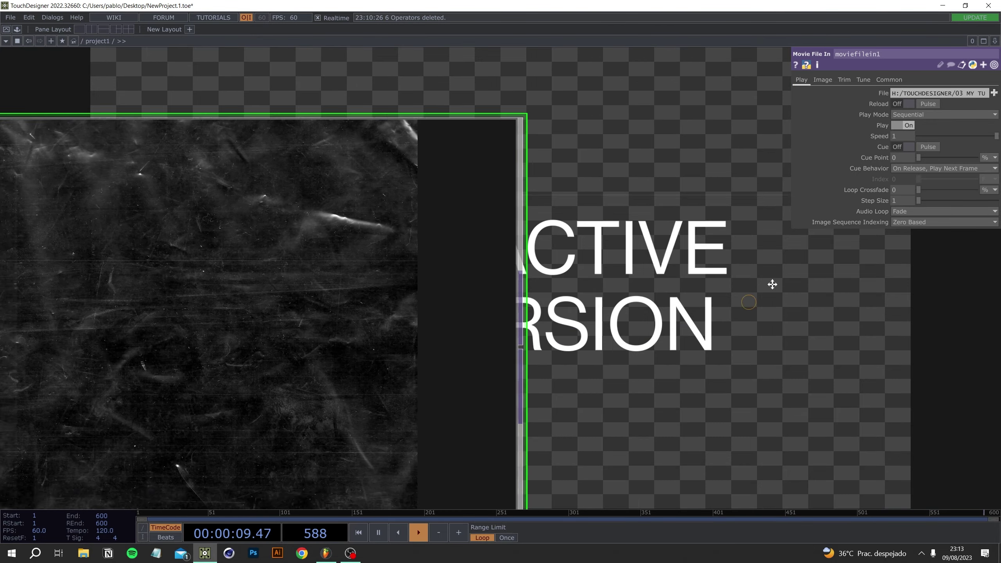
pyautogui.scroll(-10, 530, 328)
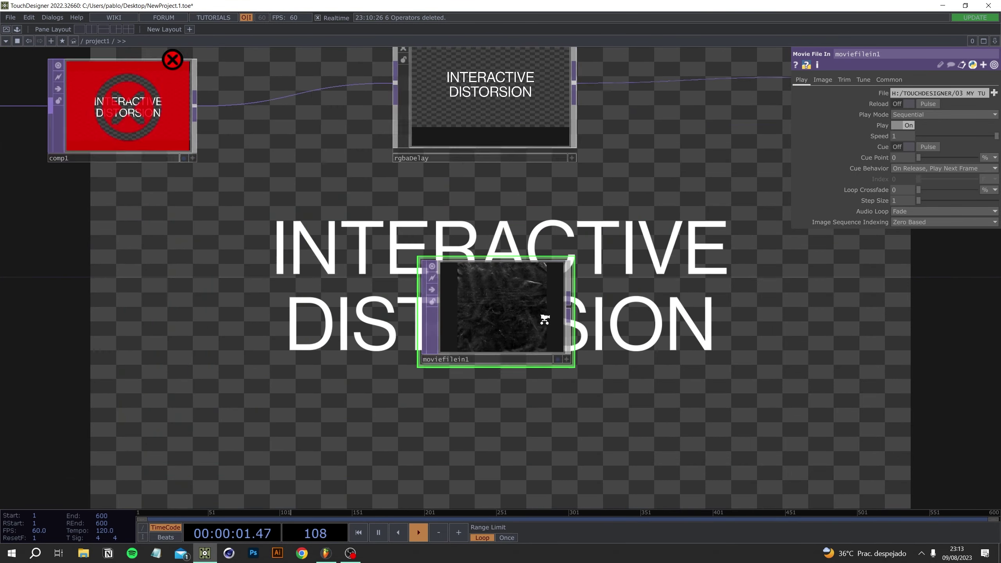
# Add a Fit TOP connected to the output of moviefilein1
pyautogui.moveTo(644, 401); pyautogui.dragTo(457, 373)
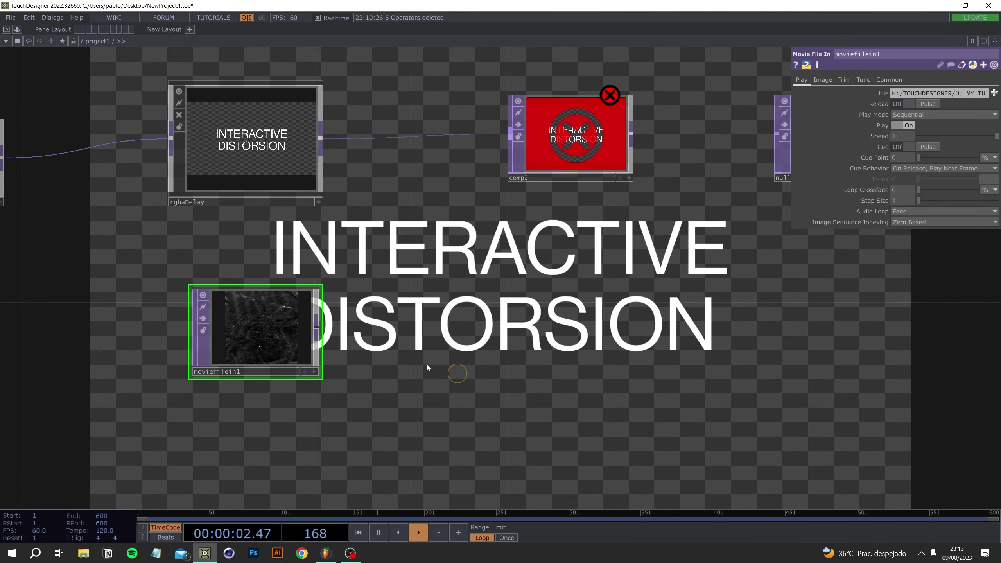
pyautogui.click(317, 335)
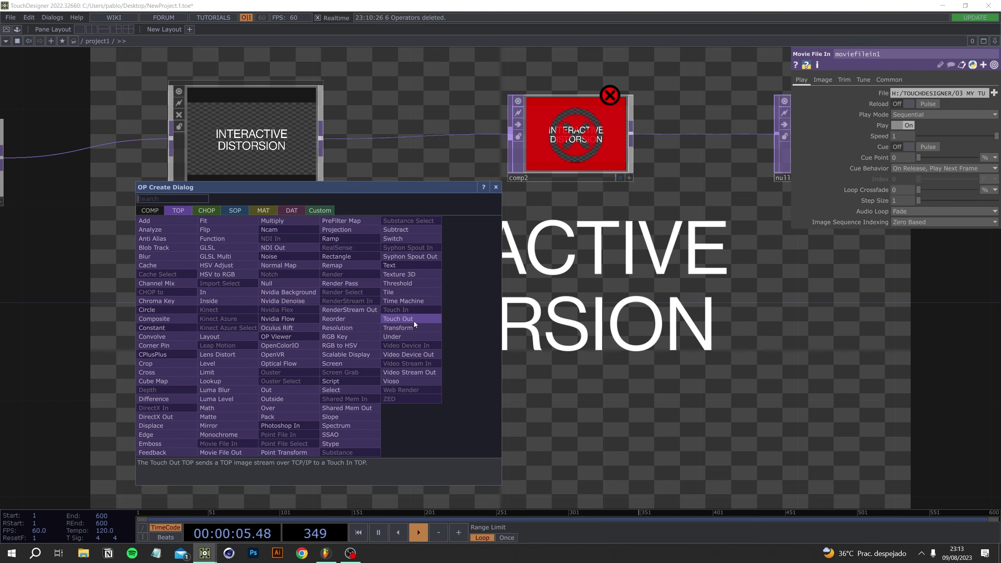
pyautogui.write('fit')
pyautogui.press('Return')
pyautogui.click(413, 321)
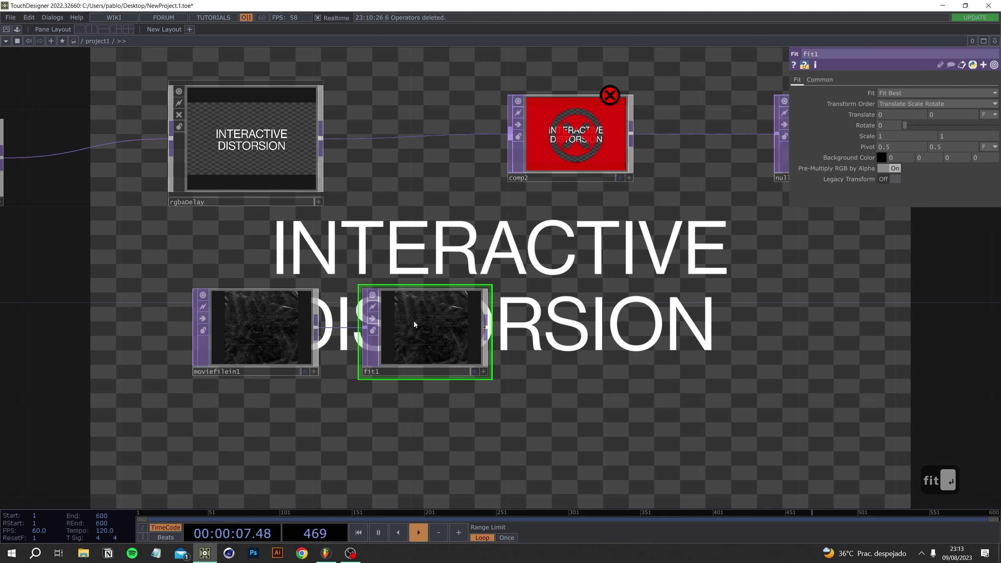
# Set the output resolution of fit1 to 1920 by 1080
pyautogui.click(820, 80)
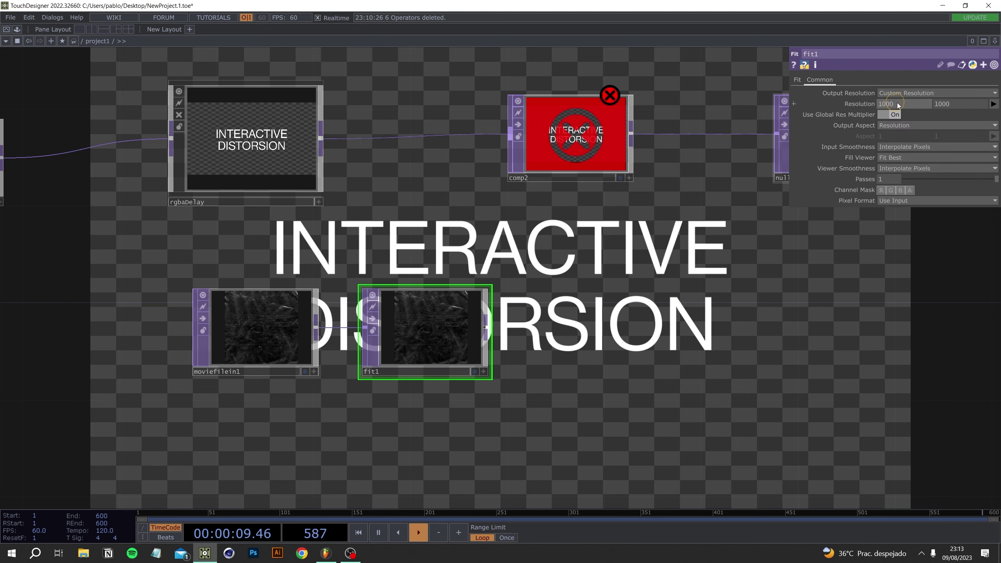
pyautogui.write('1920')
pyautogui.press('Tab')
pyautogui.write('1080')
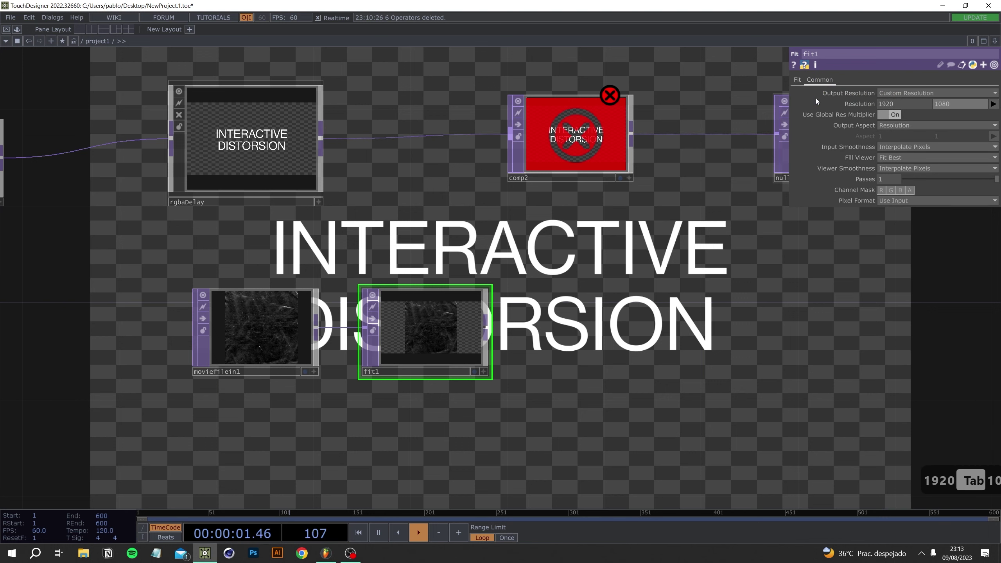
pyautogui.press('Return')
# Set fit1's fit mode to Fit Outside and move comp2 next to null1
pyautogui.click(797, 80)
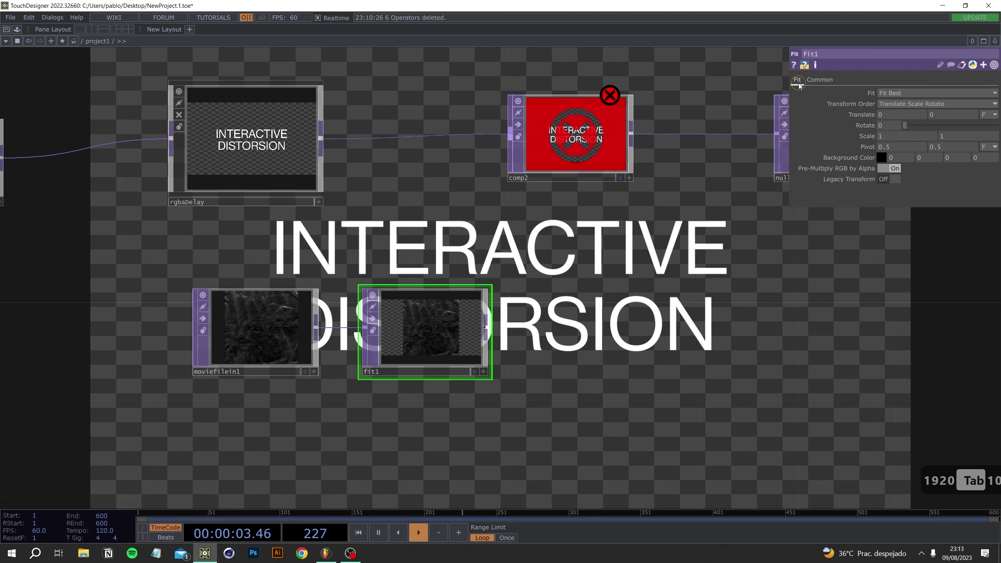
pyautogui.click(889, 93)
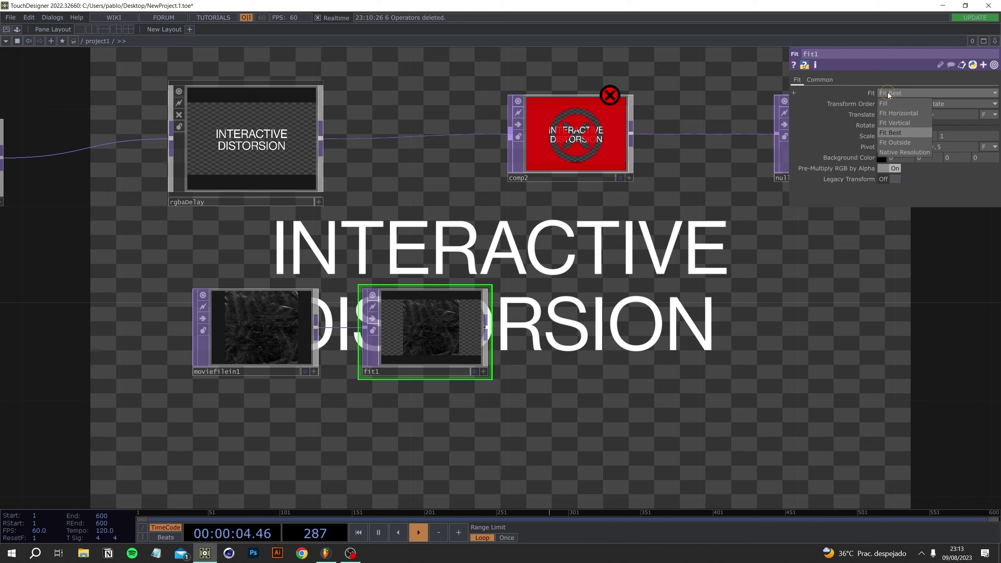
pyautogui.click(900, 141)
pyautogui.moveTo(739, 275); pyautogui.dragTo(506, 276)
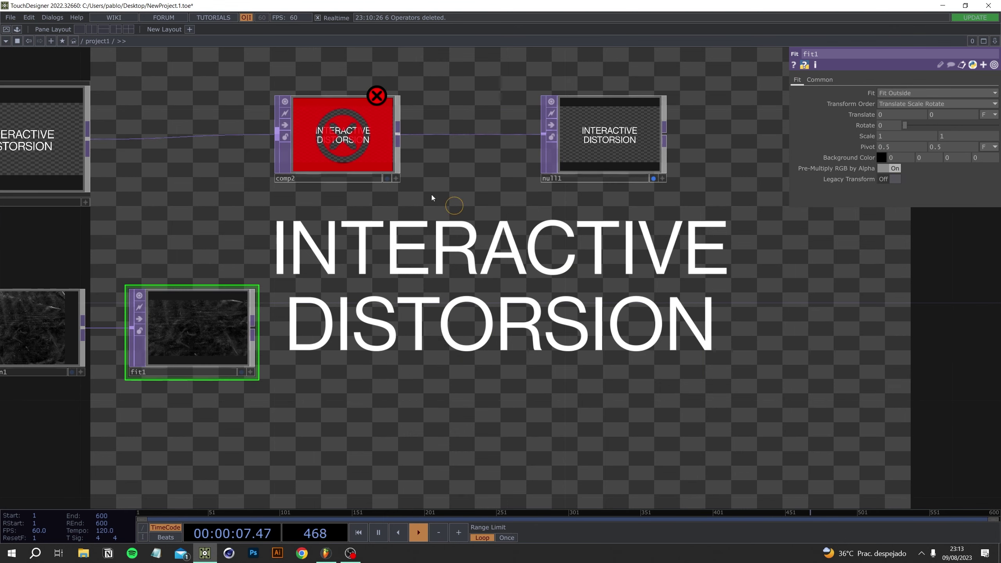
pyautogui.moveTo(373, 154); pyautogui.dragTo(473, 150)
# Add a Level TOP after fit1 and wire its output into comp2
pyautogui.click(252, 329)
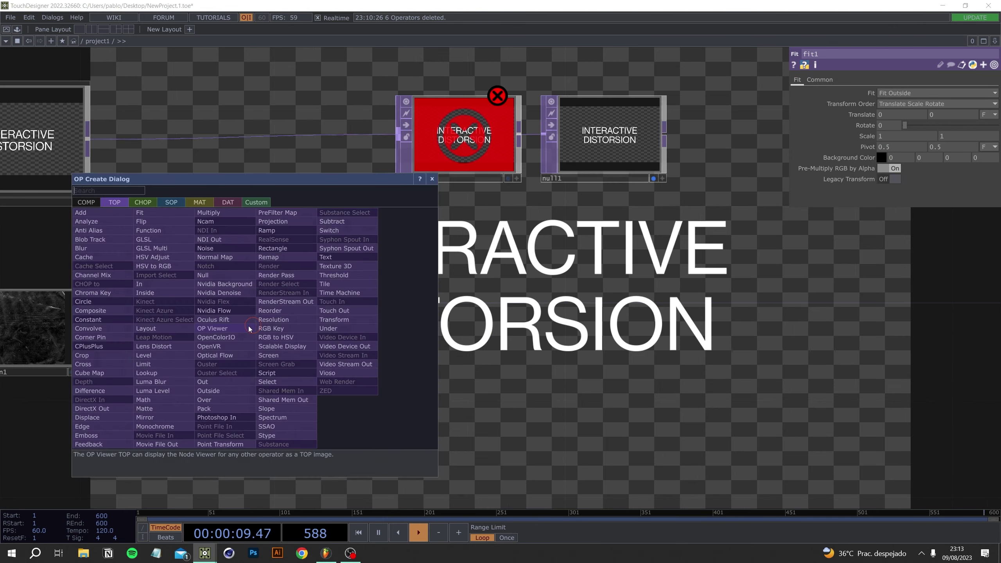
pyautogui.write('level')
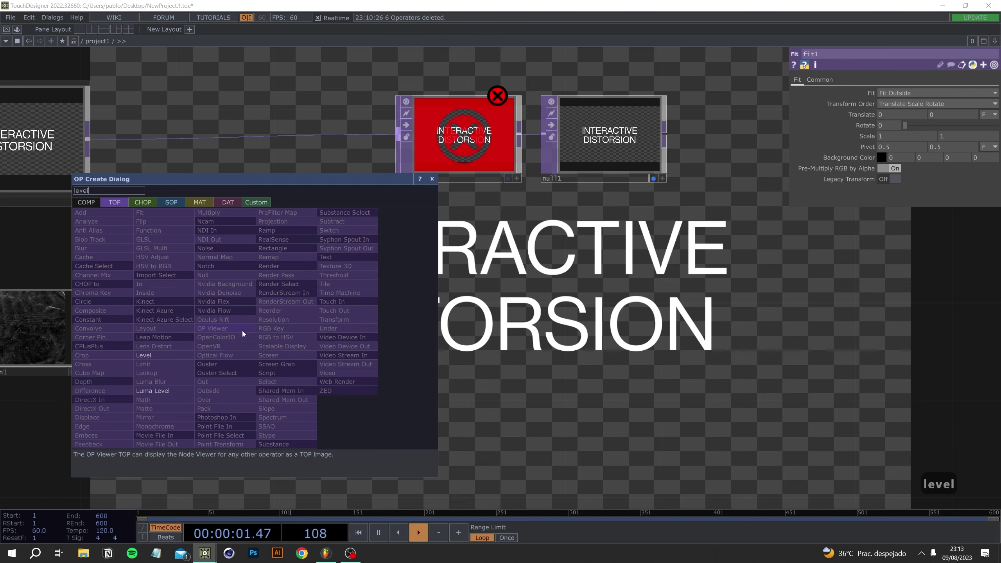
pyautogui.click(144, 355)
pyautogui.click(472, 323)
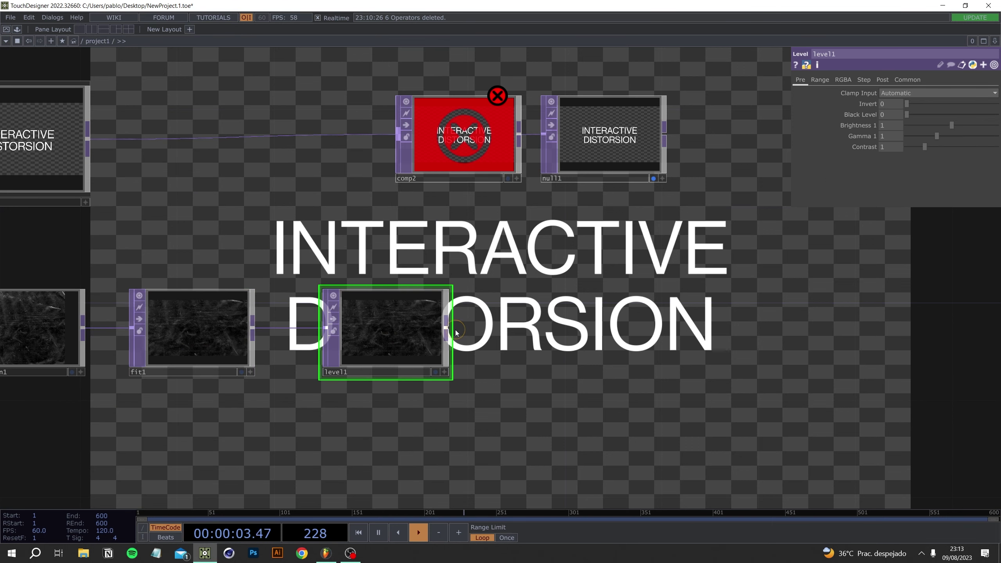
pyautogui.moveTo(456, 332); pyautogui.dragTo(401, 160)
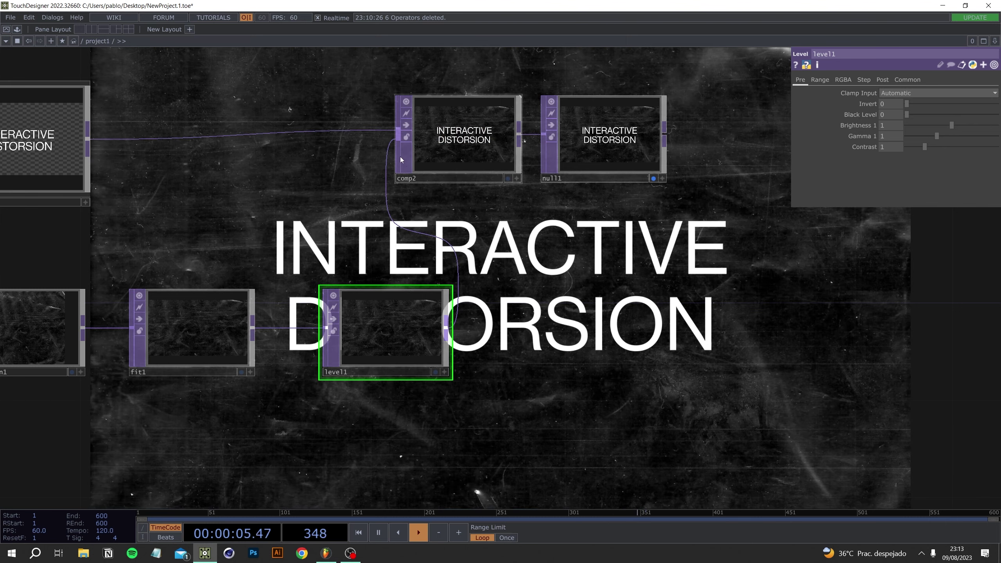
# Set level1's black level to 0.06 and its brightness to 0.59 to darken the texture
pyautogui.moveTo(403, 346); pyautogui.dragTo(370, 313)
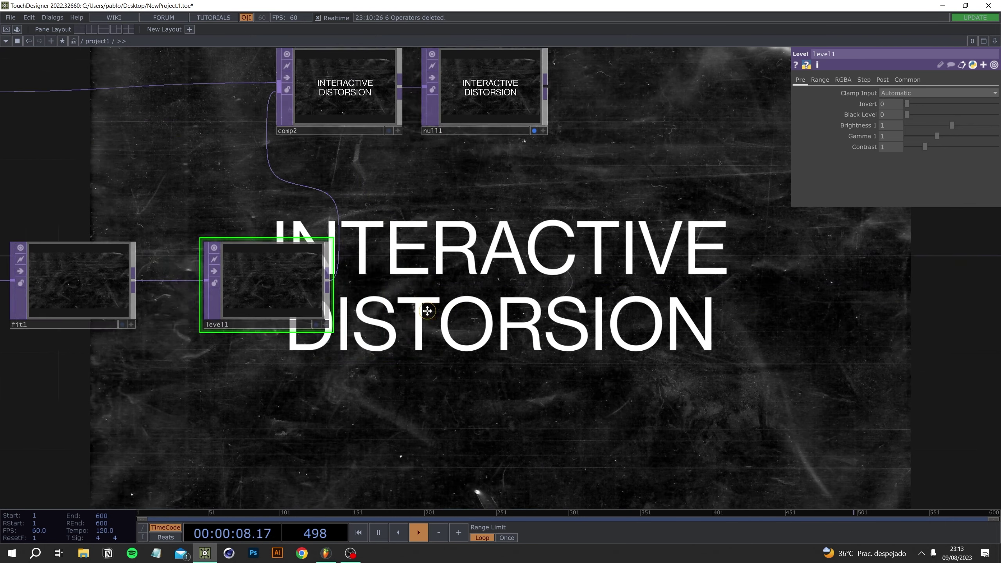
pyautogui.middleClick(871, 115)
pyautogui.moveTo(872, 125); pyautogui.dragTo(883, 125, button='middle')
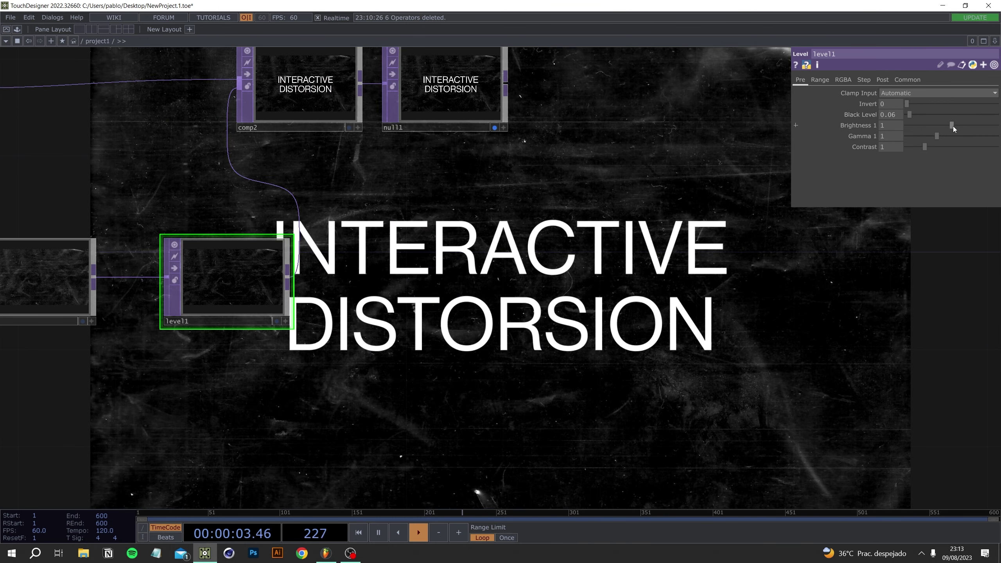
pyautogui.moveTo(938, 126)
pyautogui.mouseDown()
pyautogui.moveTo(923, 128)
pyautogui.moveTo(933, 125)
pyautogui.mouseUp()
# Move comp2 and null1 together farther away from rgbaDelay
pyautogui.scroll(-5, 610, 275)
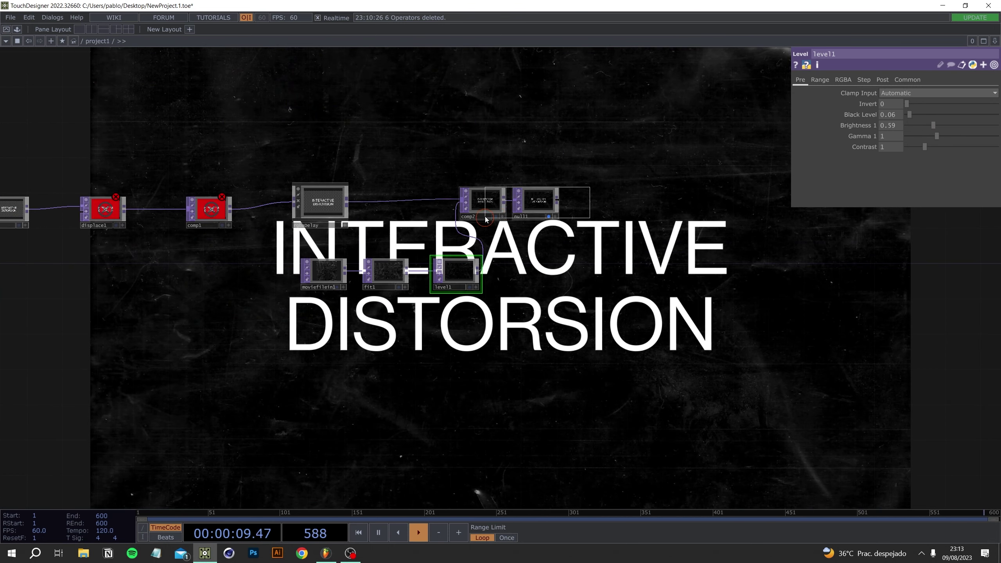
pyautogui.moveTo(485, 217); pyautogui.dragTo(482, 218, button='right')
pyautogui.moveTo(476, 204); pyautogui.dragTo(520, 204)
pyautogui.moveTo(429, 272); pyautogui.dragTo(537, 275)
# Create a network box and resize it to enclose all operators of the text and texture chain
pyautogui.scroll(-4, 537, 274)
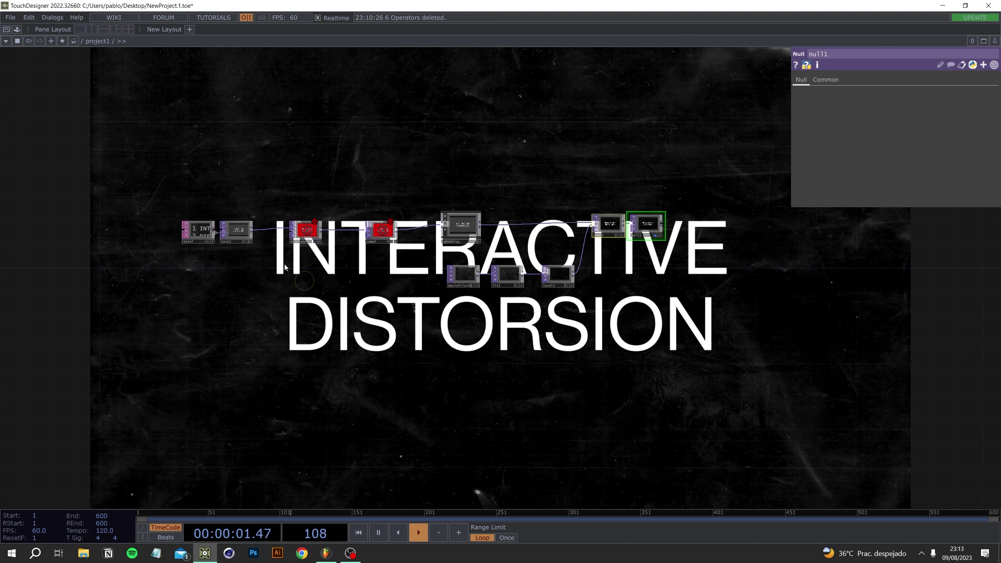
pyautogui.rightClick(136, 160)
pyautogui.click(165, 71)
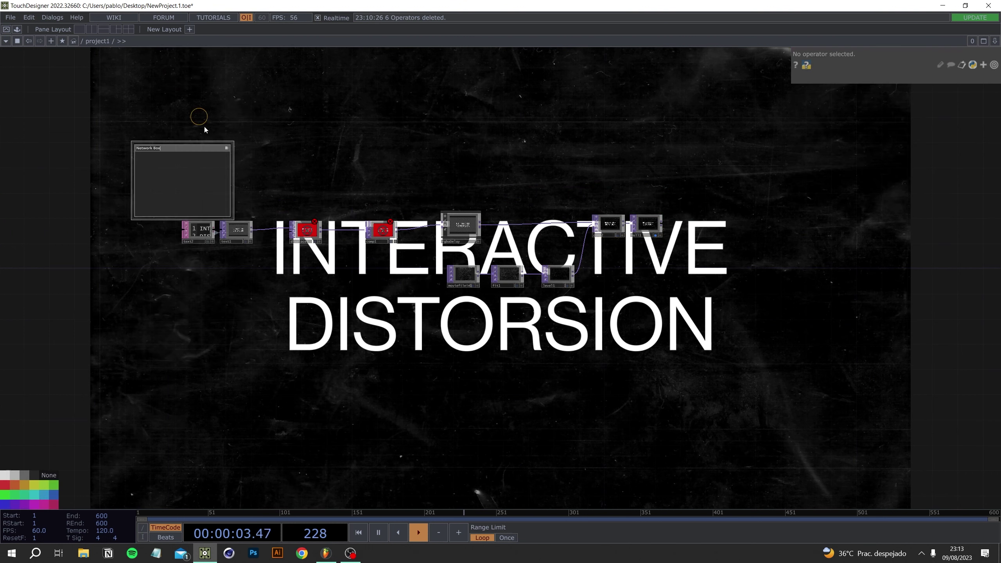
pyautogui.moveTo(234, 218); pyautogui.dragTo(684, 292)
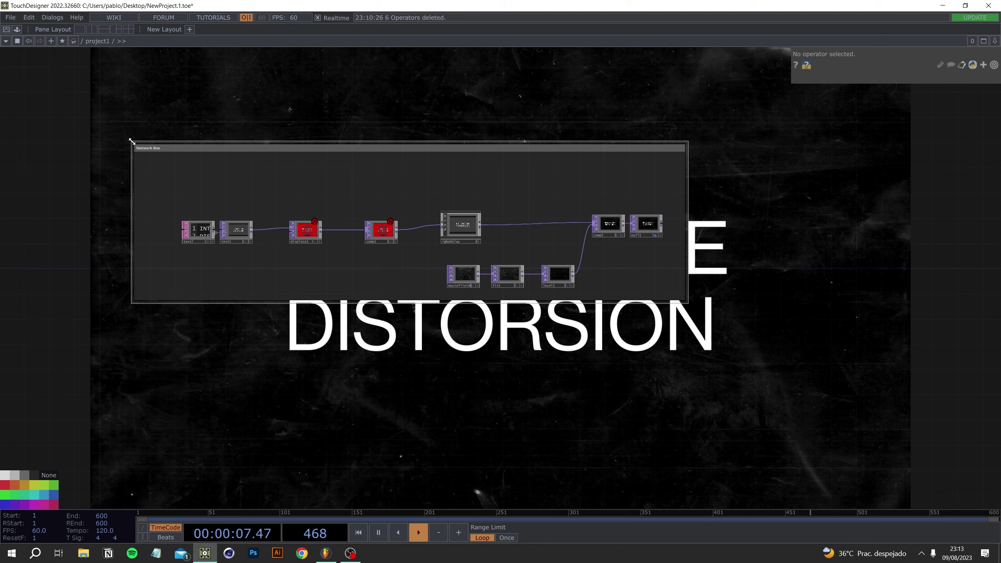
pyautogui.moveTo(131, 141); pyautogui.dragTo(163, 176)
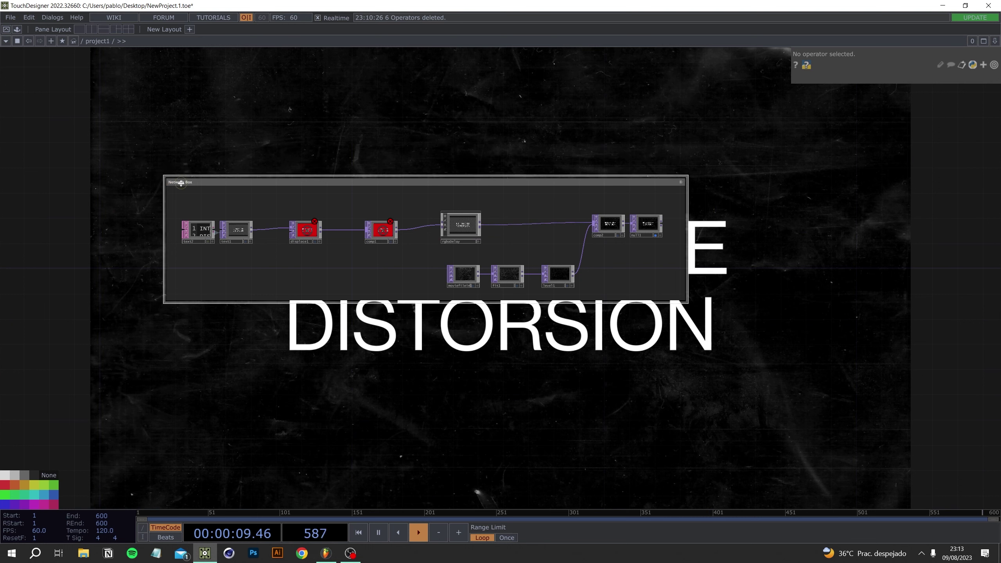
# Title the network box "VISUAL - TEXT" and color it purple
pyautogui.doubleClick(181, 182)
pyautogui.write('VISUAL')
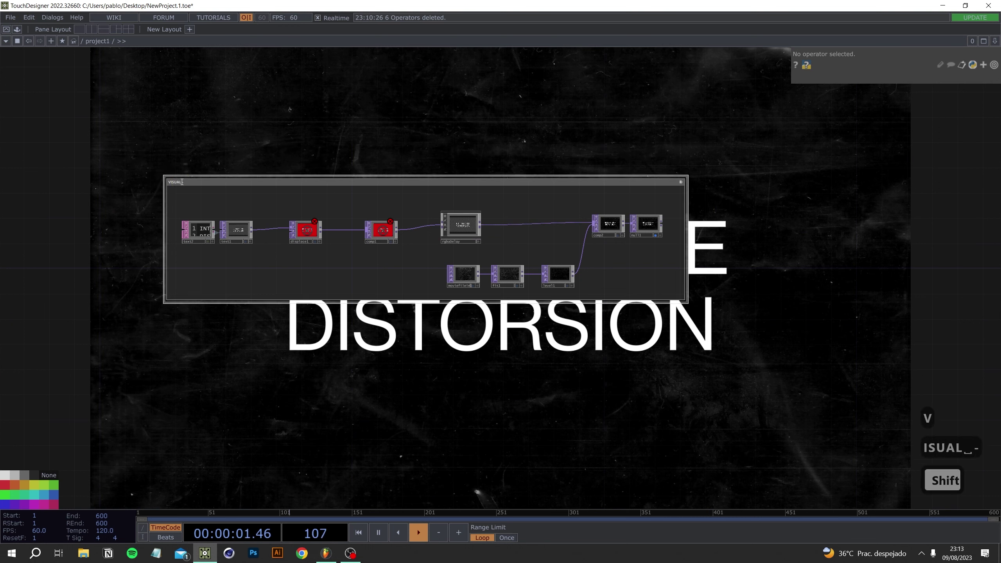
pyautogui.write(' TEXT')
pyautogui.press('Return')
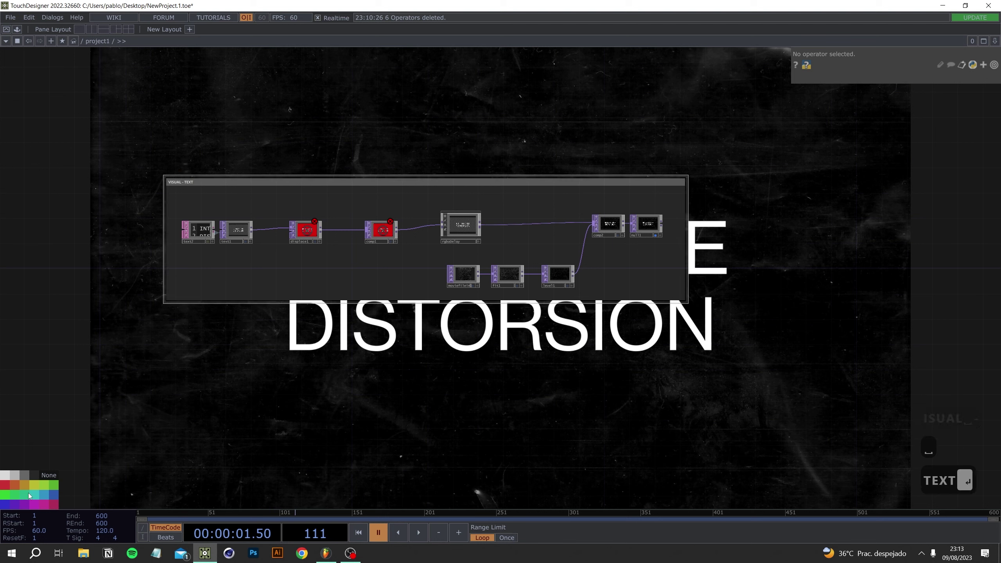
pyautogui.click(25, 507)
# Create a Mouse In CHOP in the empty area below the VISUAL - TEXT network box
pyautogui.moveTo(578, 351); pyautogui.dragTo(565, 334)
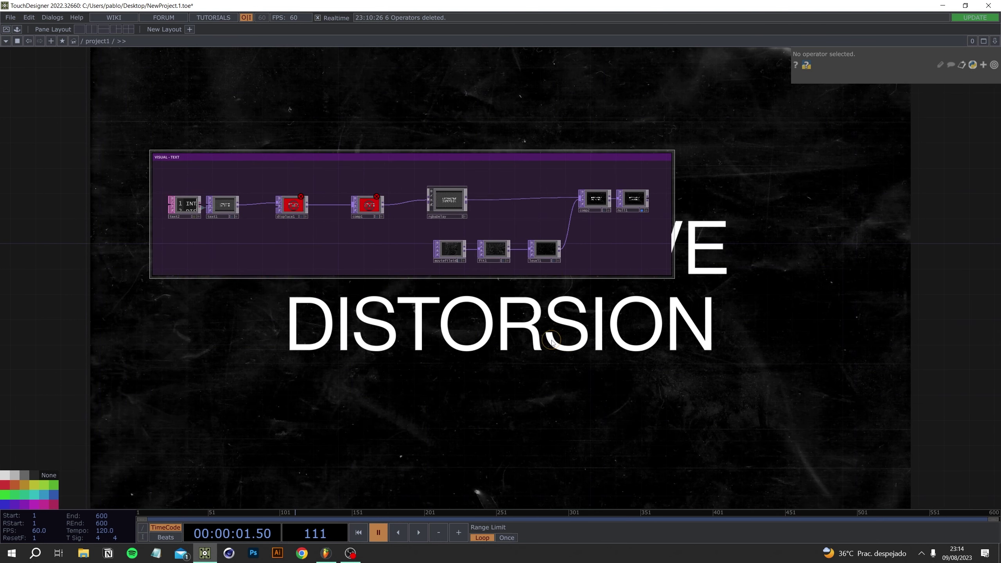
pyautogui.moveTo(404, 393); pyautogui.dragTo(434, 379)
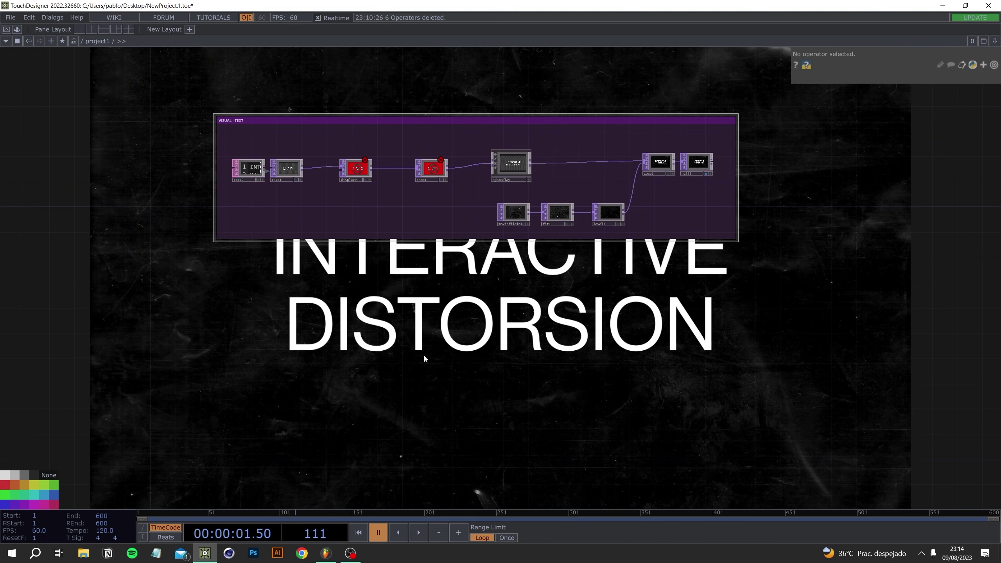
pyautogui.moveTo(298, 328); pyautogui.dragTo(345, 292)
pyautogui.press('Tab')
pyautogui.click(208, 180)
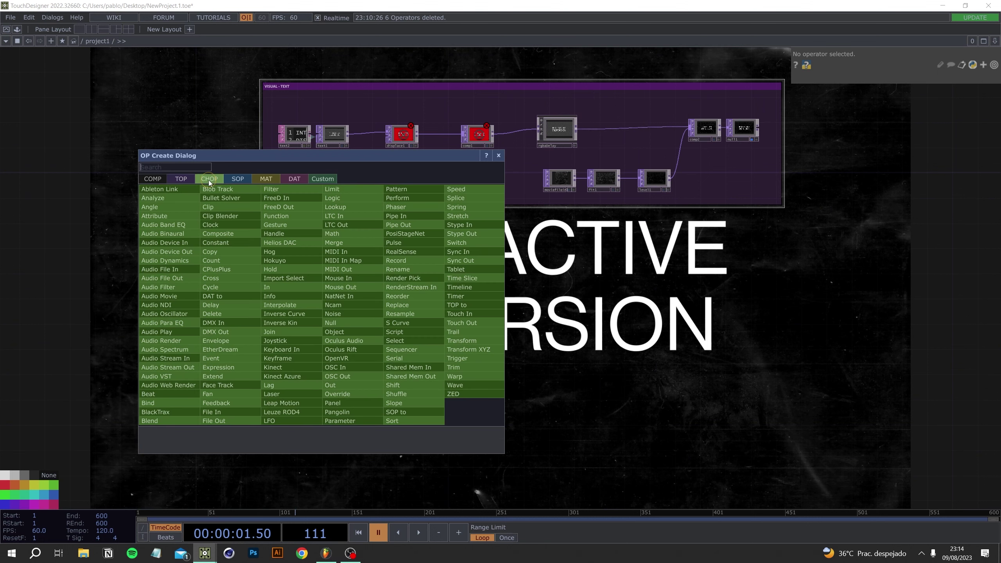
pyautogui.write('mouse i')
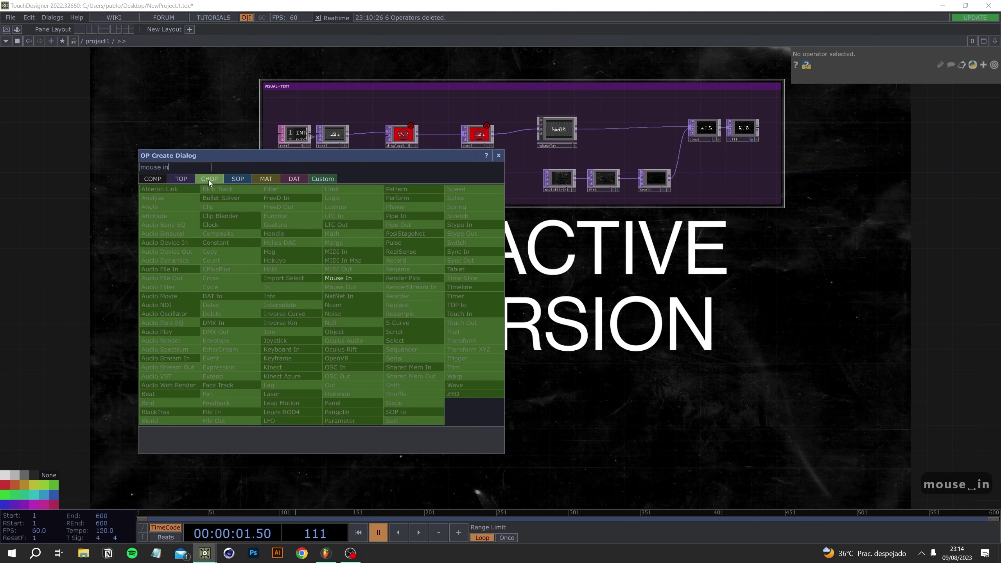
pyautogui.write('n')
pyautogui.click(340, 277)
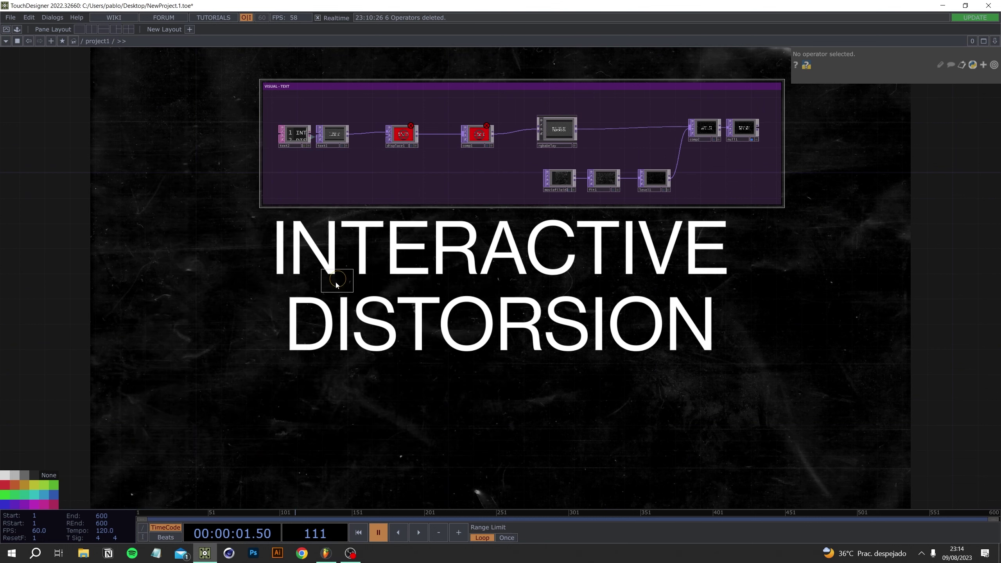
pyautogui.click(328, 287)
pyautogui.scroll(5, 340, 291)
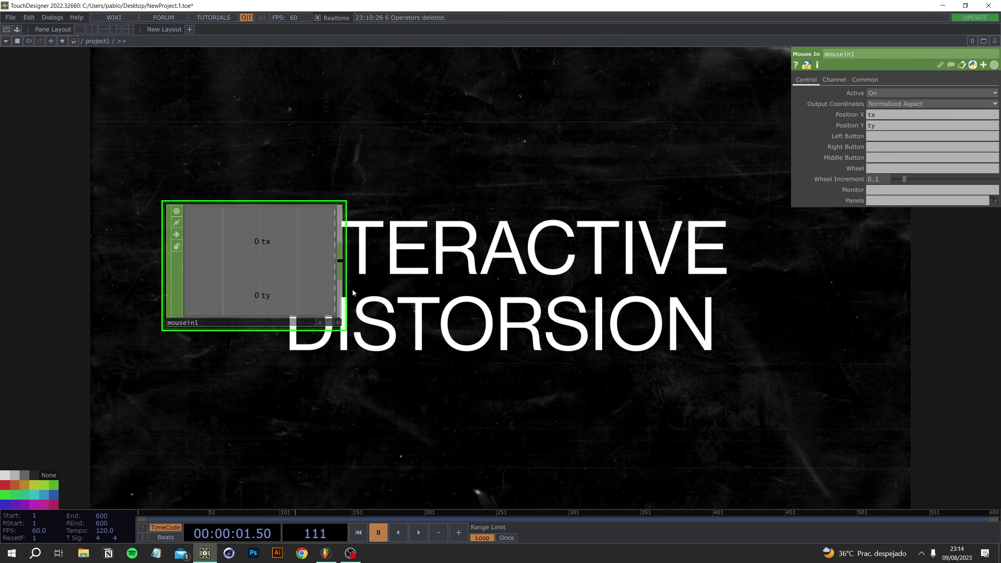
# Resume timeline playback and name mousein1's Middle Button channel "click"
pyautogui.click(417, 535)
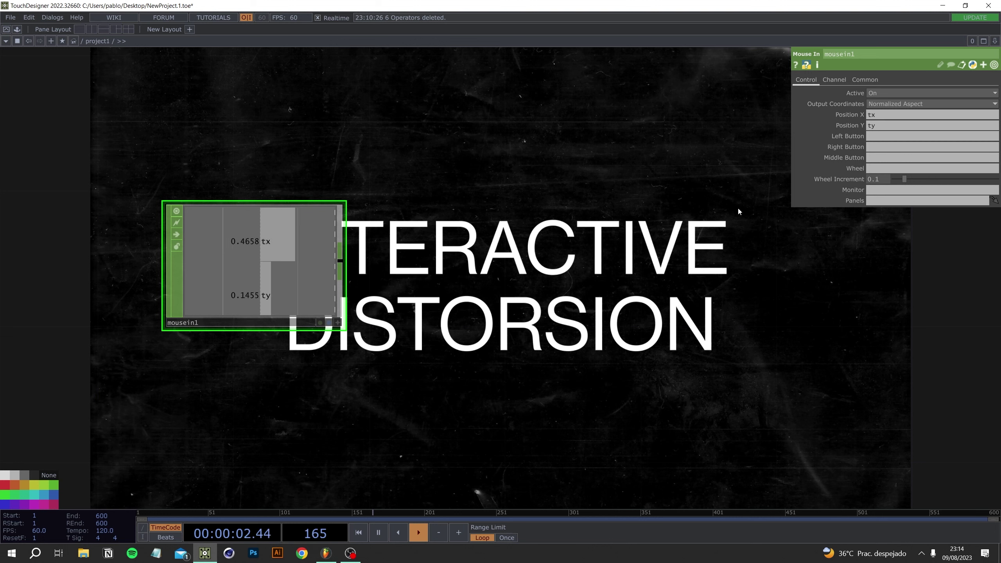
pyautogui.click(879, 158)
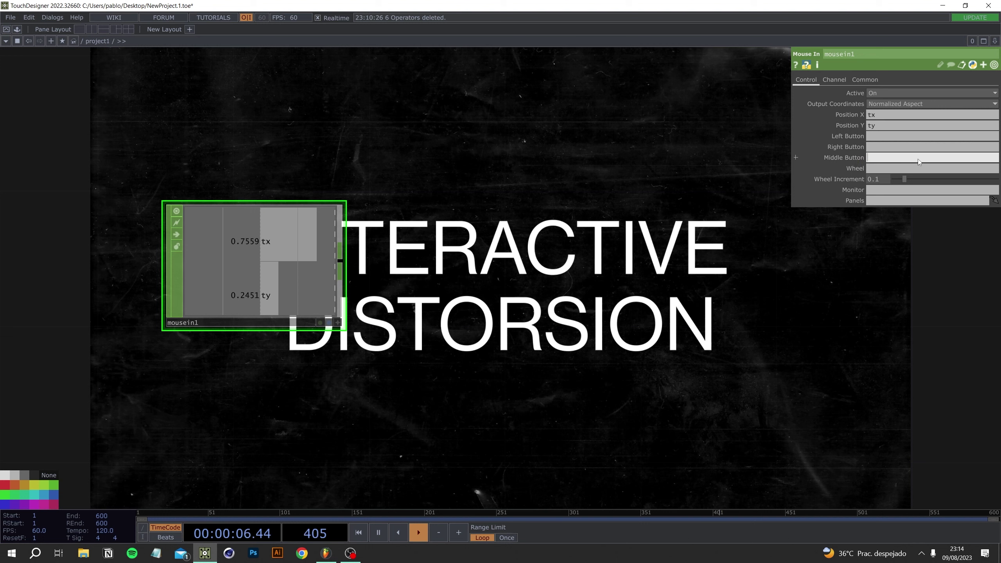
pyautogui.write('click')
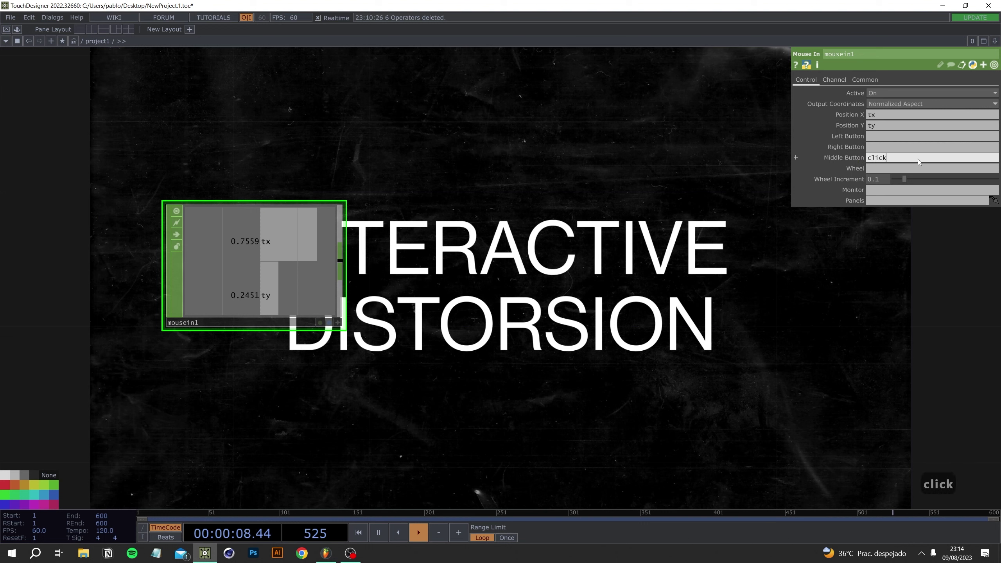
pyautogui.press('Return')
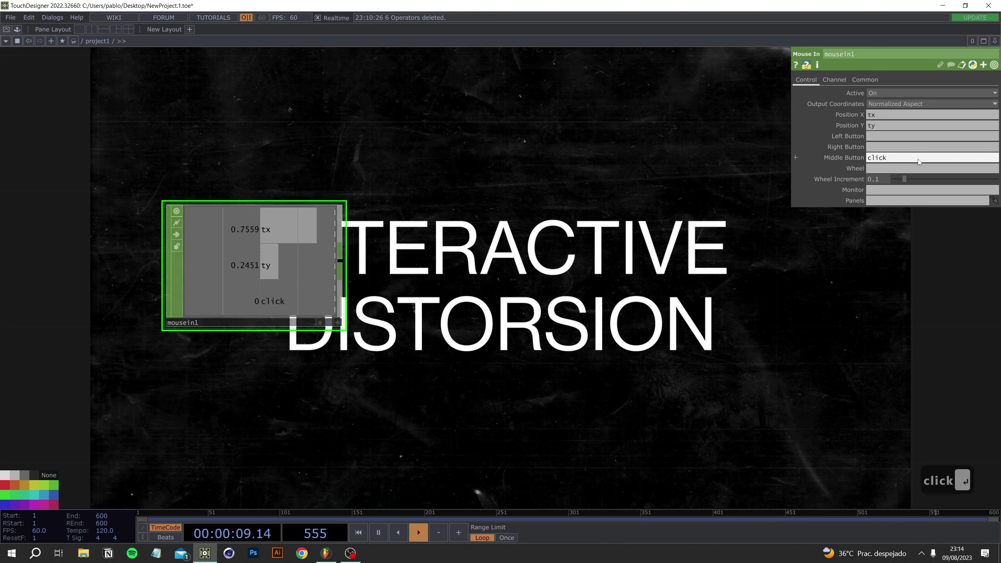
# Test how mousein1's tx, ty and click channels respond to mouse input at different spots on the canvas
pyautogui.middleClick(529, 324)
pyautogui.middleClick(515, 388)
pyautogui.middleClick(513, 396)
pyautogui.middleClick(498, 405)
pyautogui.middleClick(462, 405)
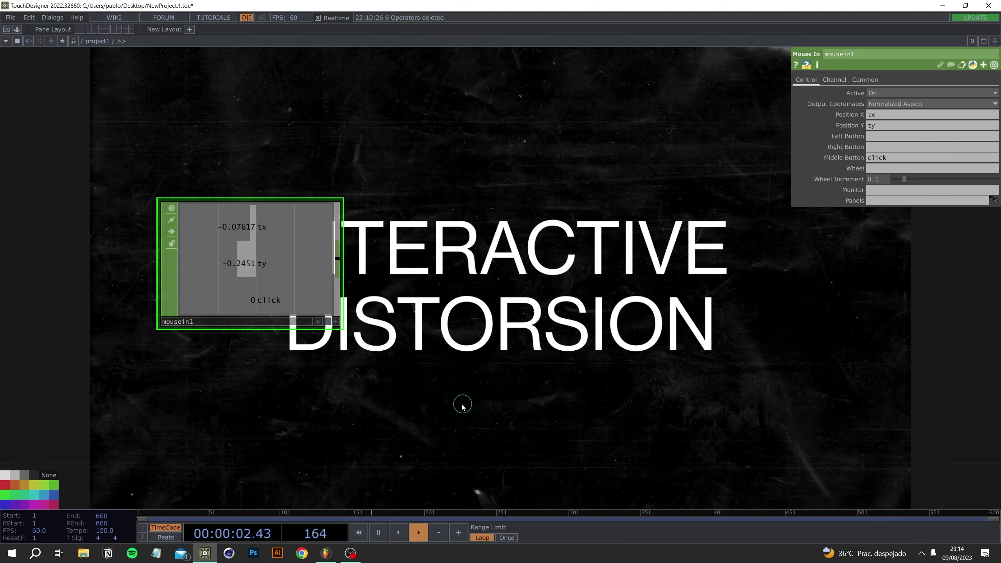
pyautogui.middleClick(417, 402)
pyautogui.middleClick(319, 361)
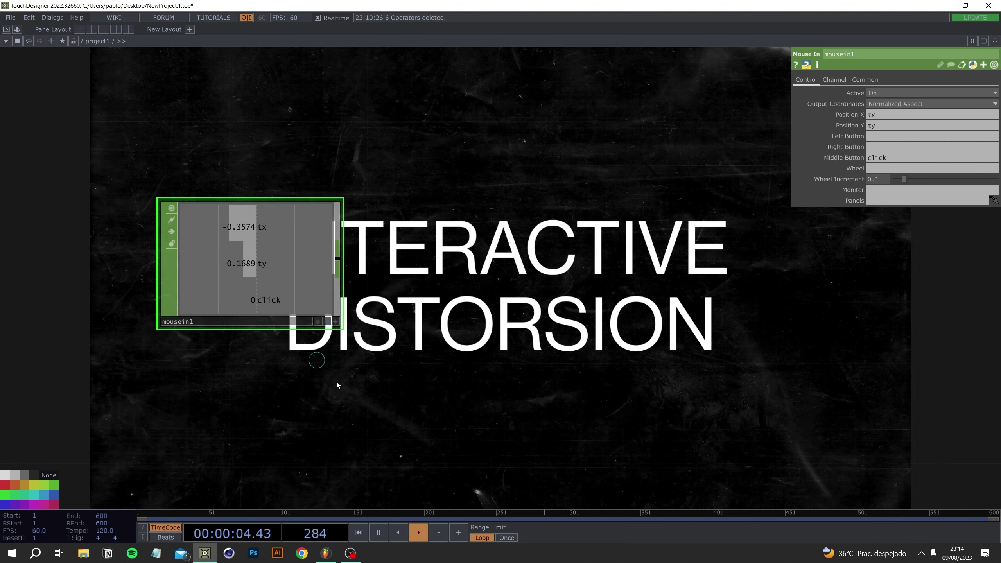
# Add a Select CHOP fed by mousein1 and place it above and beyond that node
pyautogui.moveTo(438, 418); pyautogui.dragTo(326, 364)
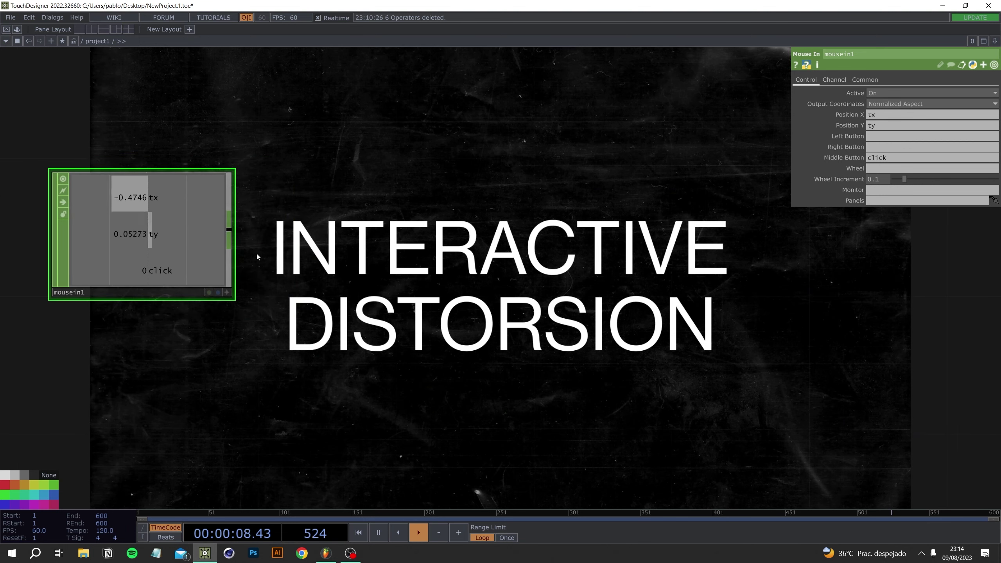
pyautogui.press('Tab')
pyautogui.write('select')
pyautogui.press('Return')
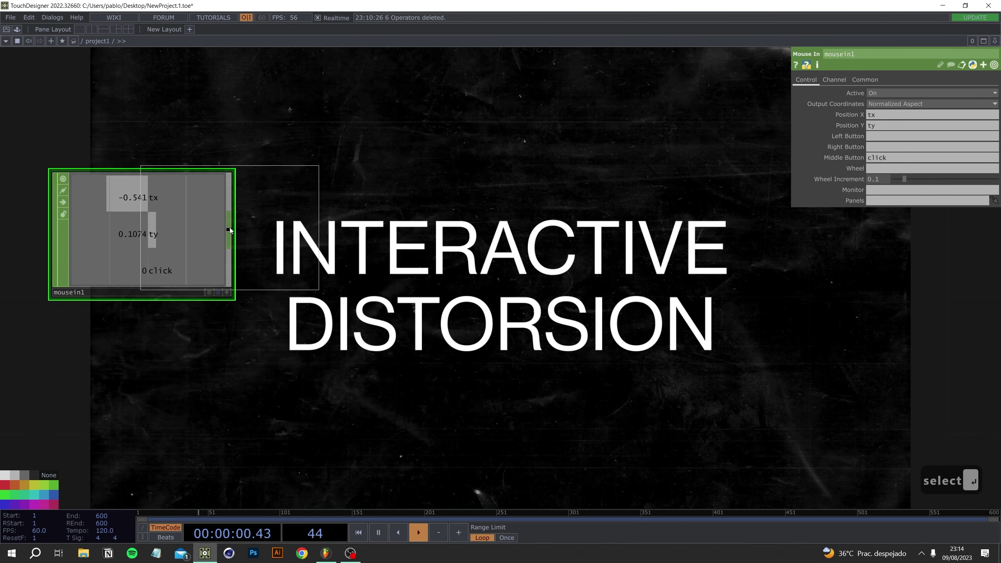
pyautogui.click(230, 227)
pyautogui.moveTo(230, 227); pyautogui.dragTo(390, 104)
pyautogui.moveTo(443, 285); pyautogui.dragTo(414, 378)
pyautogui.moveTo(391, 231); pyautogui.dragTo(391, 196)
# Duplicate select1 twice, keeping the mousein1 connection, and stack the three Select CHOPs in an evenly spaced column
pyautogui.hotkey('ctrl', 'c')
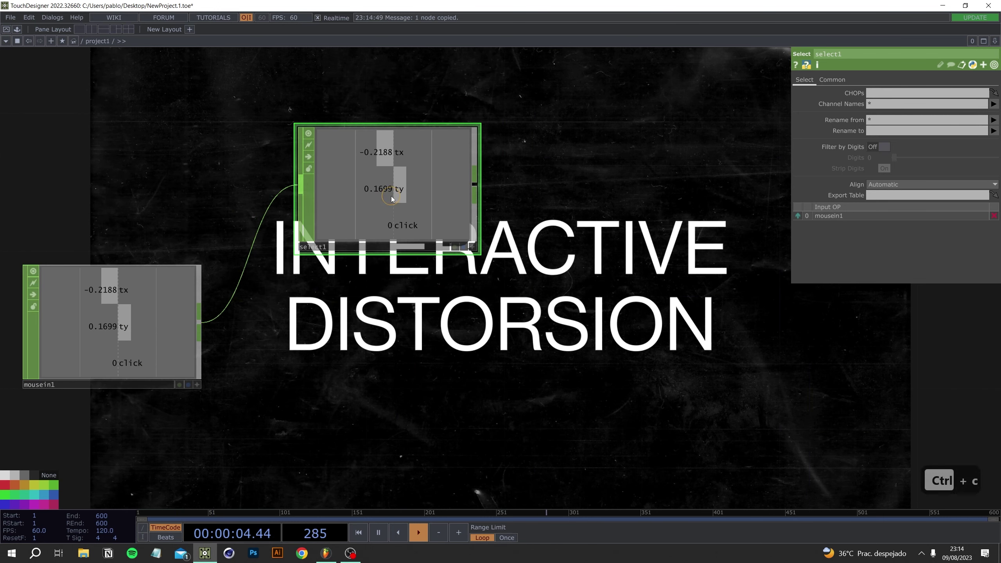
pyautogui.hotkey('ctrl', 'v')
pyautogui.hotkey('ctrl', 'v')
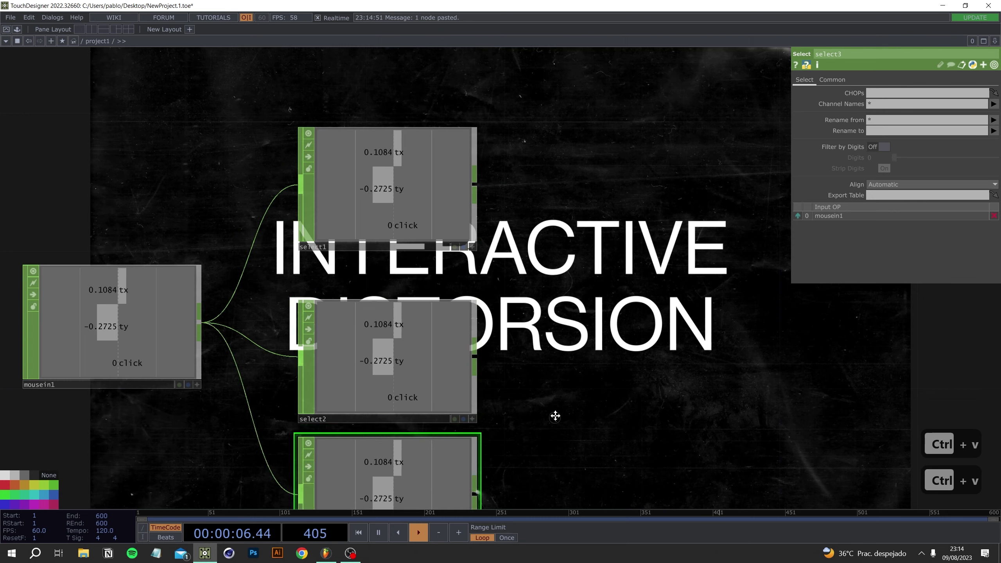
pyautogui.moveTo(555, 416); pyautogui.dragTo(561, 329)
pyautogui.moveTo(401, 242); pyautogui.dragTo(401, 207)
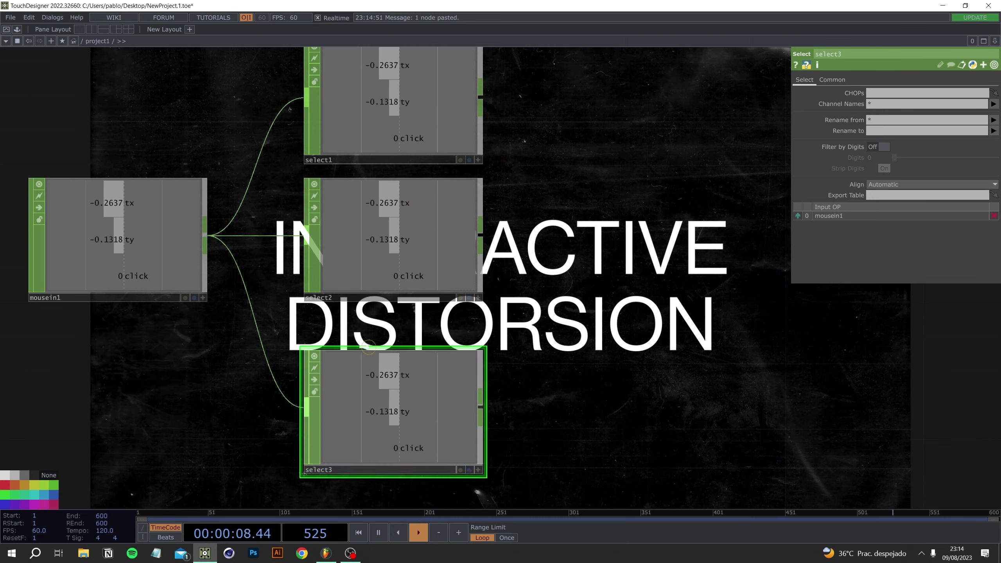
pyautogui.moveTo(368, 347); pyautogui.dragTo(368, 323)
# Set select1's Channel Names to tx
pyautogui.moveTo(562, 327); pyautogui.dragTo(454, 364)
pyautogui.click(345, 146)
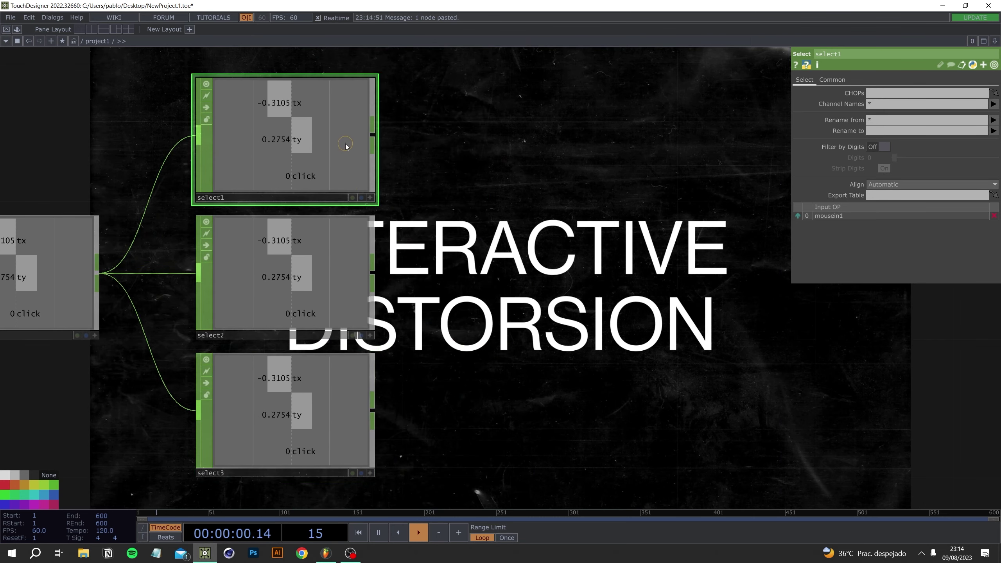
pyautogui.click(970, 103)
pyautogui.write('tx')
pyautogui.press('Return')
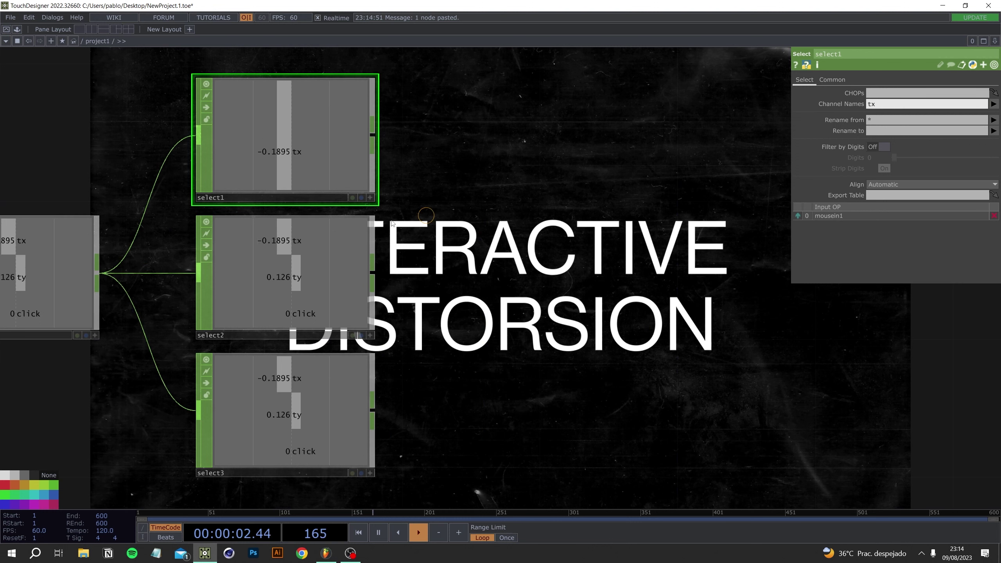
# Set the Channel Names of select2 to ty and of select3 to click
pyautogui.click(366, 231)
pyautogui.click(994, 104)
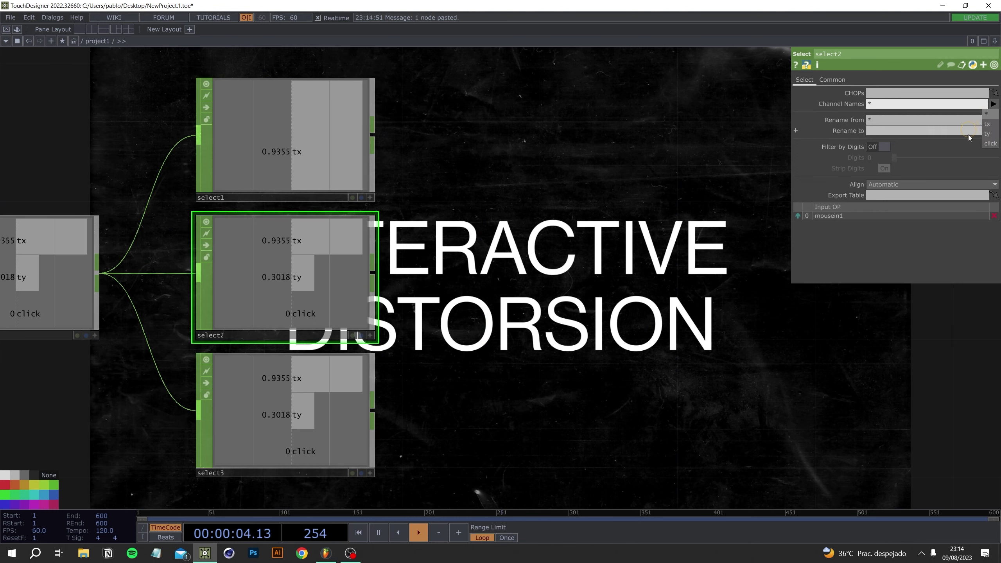
pyautogui.click(989, 134)
pyautogui.click(366, 369)
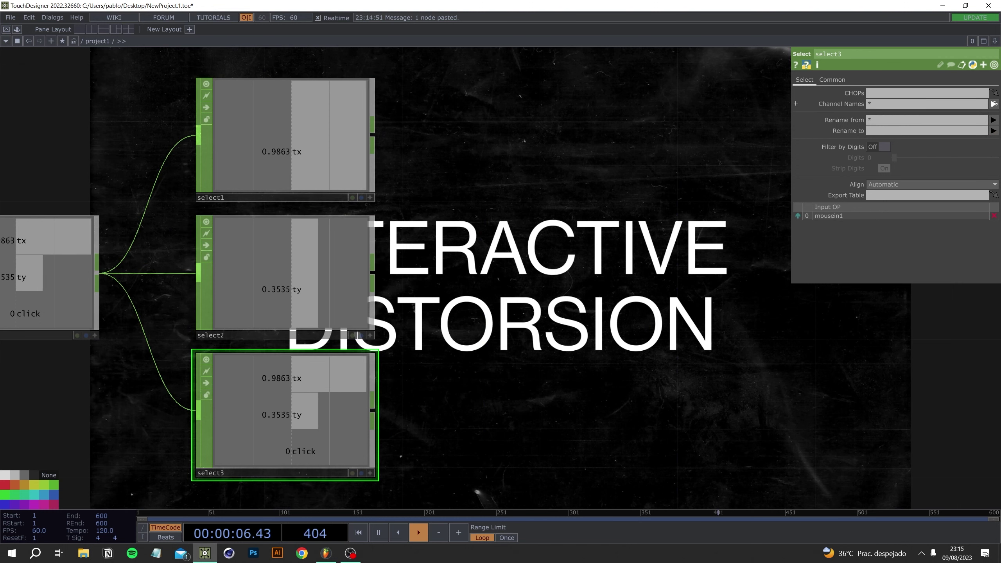
pyautogui.click(994, 103)
pyautogui.click(988, 144)
# Add a Count CHOP fed by select3 and place it beside that node
pyautogui.moveTo(541, 359); pyautogui.dragTo(446, 319)
pyautogui.rightClick(282, 372)
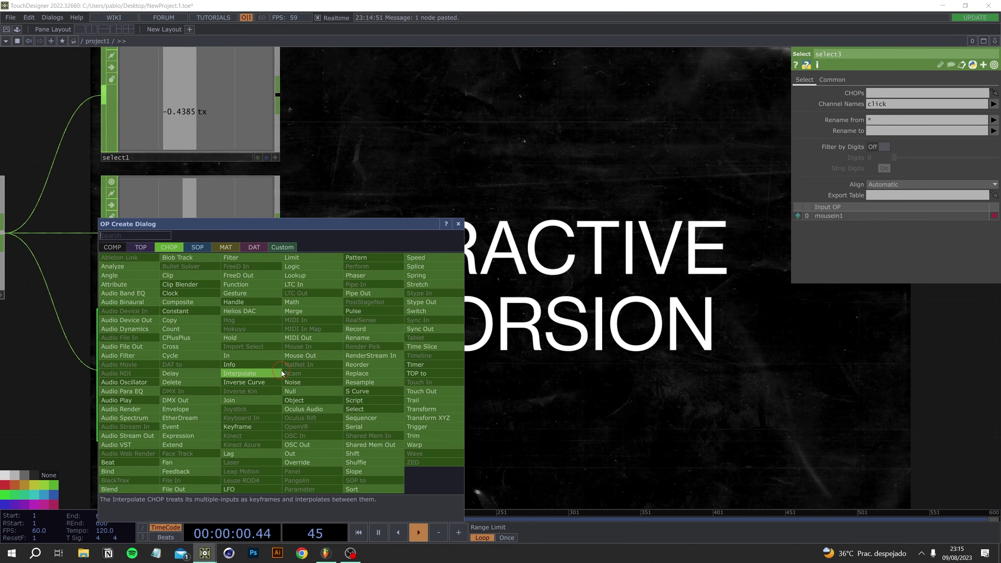
pyautogui.write('count')
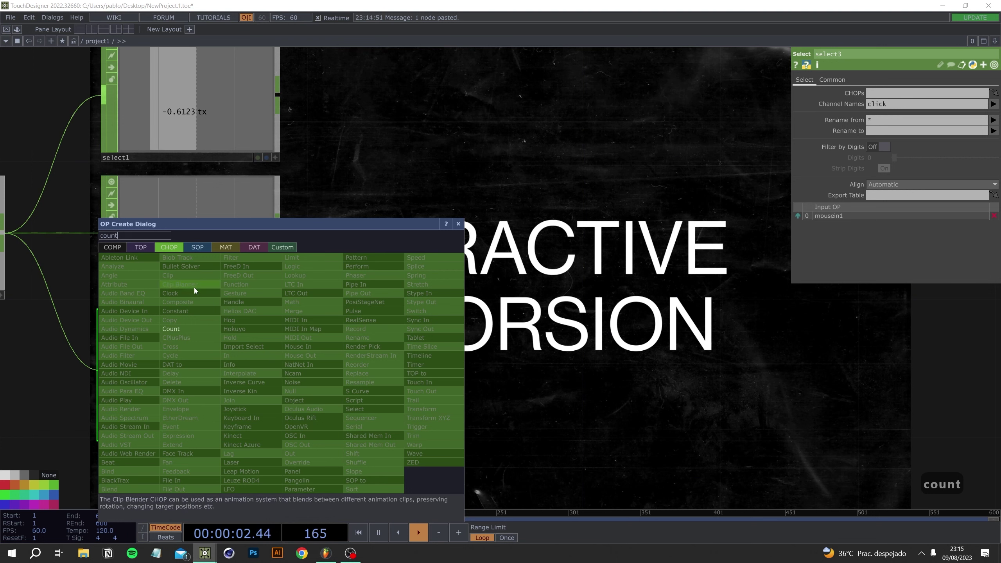
pyautogui.click(182, 329)
pyautogui.click(423, 367)
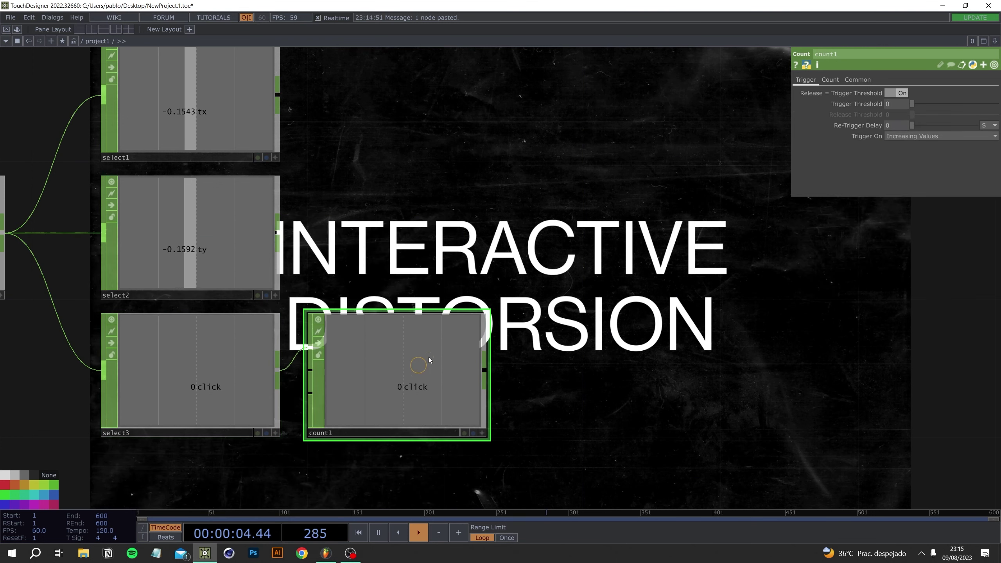
# Set count1's Limit to Loop Min/Max with a Limit Maximum of 1
pyautogui.click(830, 80)
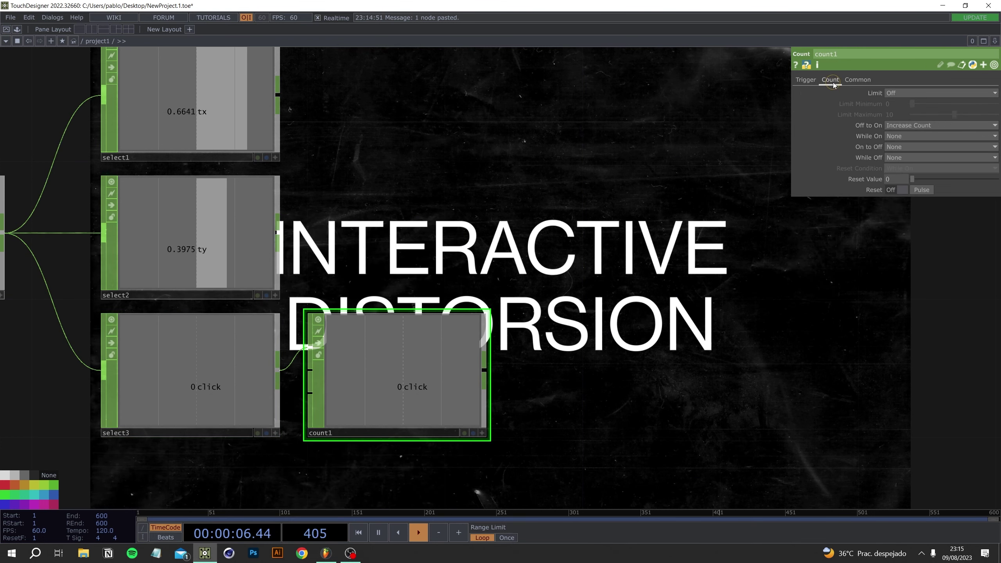
pyautogui.click(900, 94)
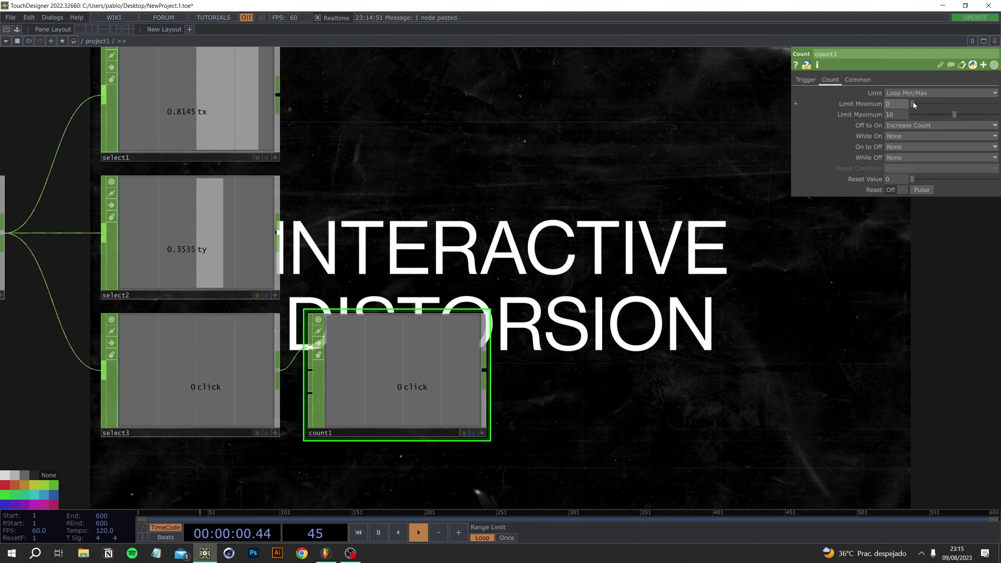
pyautogui.moveTo(901, 113); pyautogui.dragTo(868, 121)
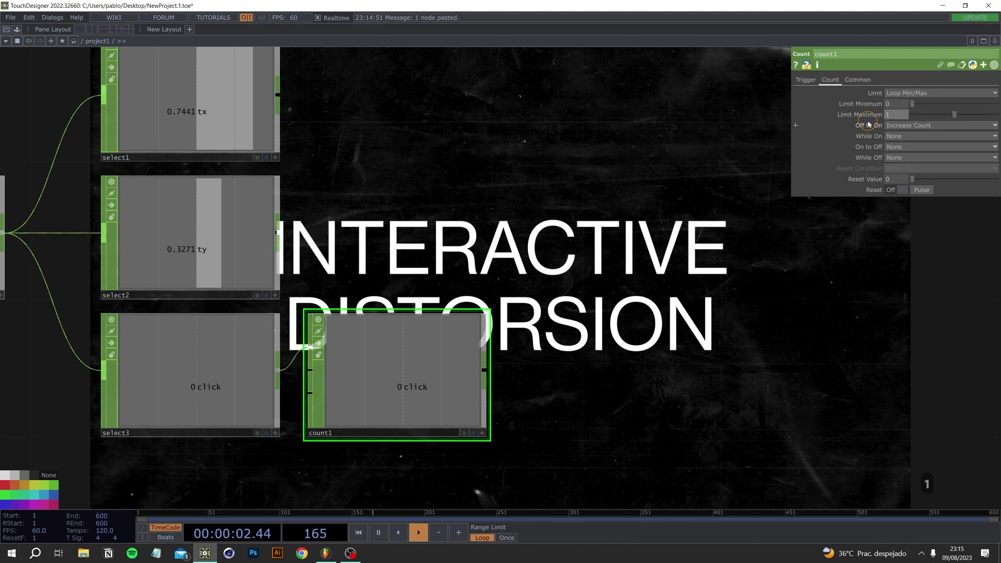
# Append a Null CHOP to count1 and rename it click
pyautogui.moveTo(519, 386); pyautogui.dragTo(440, 339)
pyautogui.press('alt')
pyautogui.hotkey('alt', 'n')
pyautogui.click(576, 329)
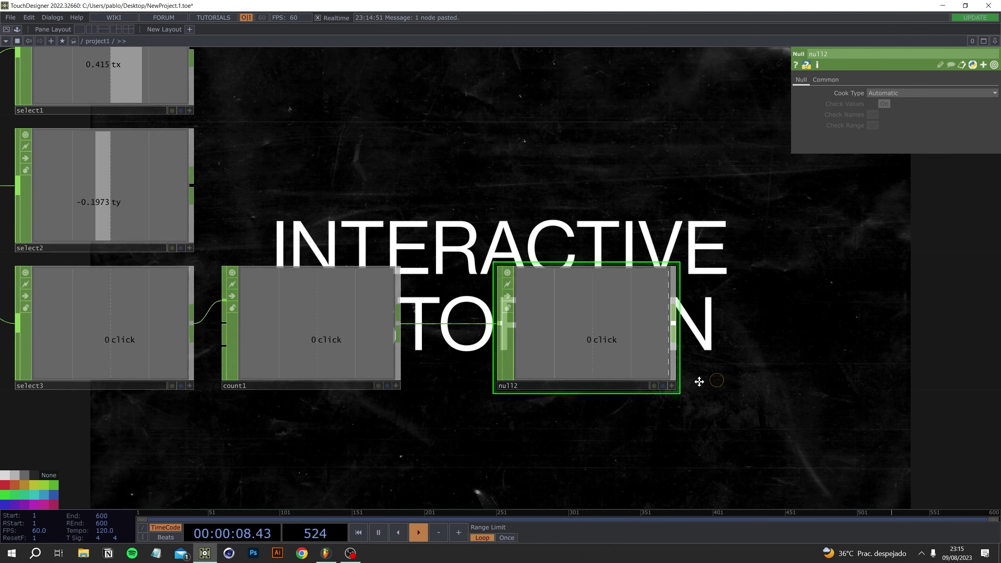
pyautogui.moveTo(697, 380); pyautogui.dragTo(534, 353)
pyautogui.click(522, 390)
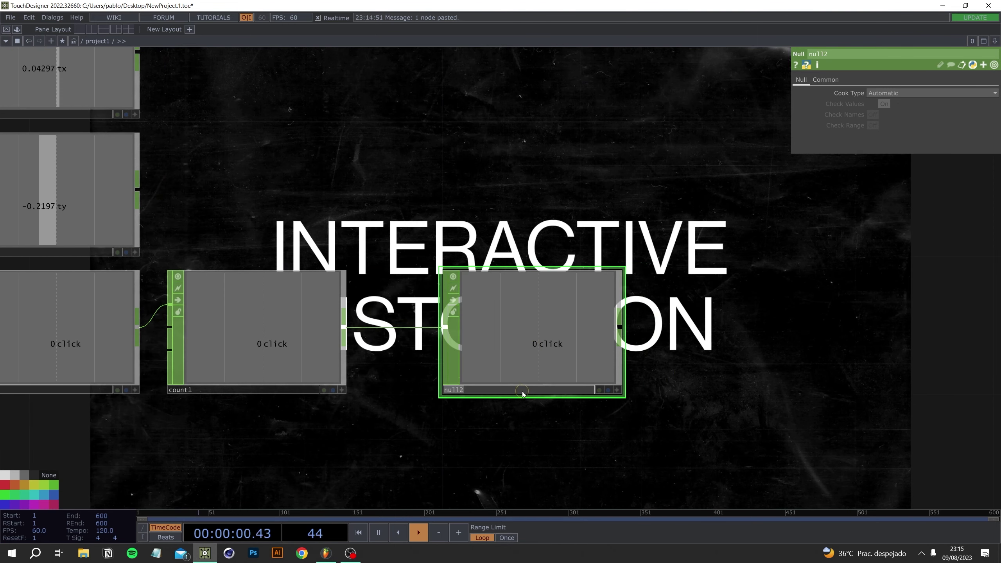
pyautogui.press('Return')
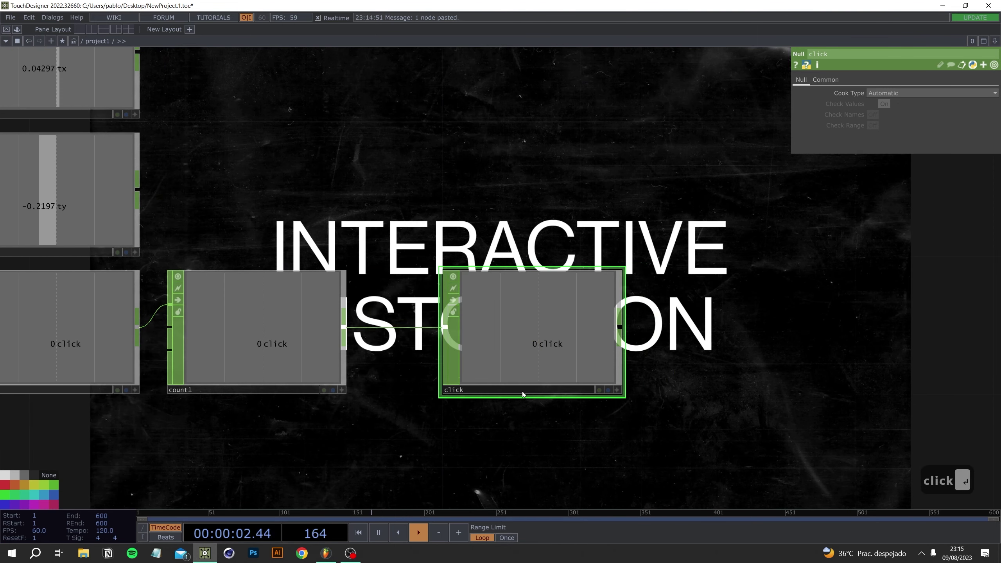
# Chain a Math CHOP and a Null CHOP after select1, aligning the Null with the click Null
pyautogui.moveTo(536, 297); pyautogui.dragTo(500, 300)
pyautogui.moveTo(355, 139); pyautogui.dragTo(491, 279)
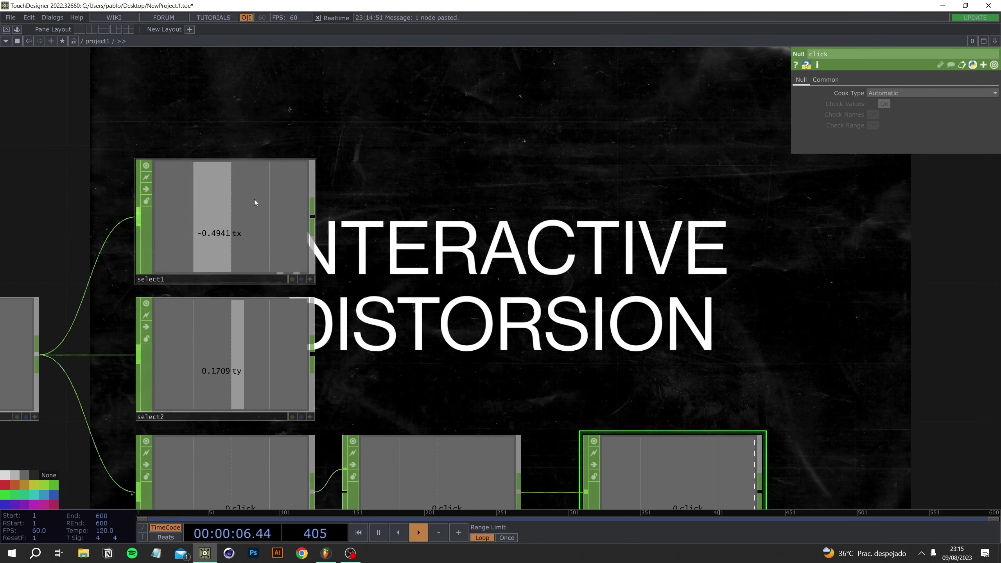
pyautogui.rightClick(311, 216)
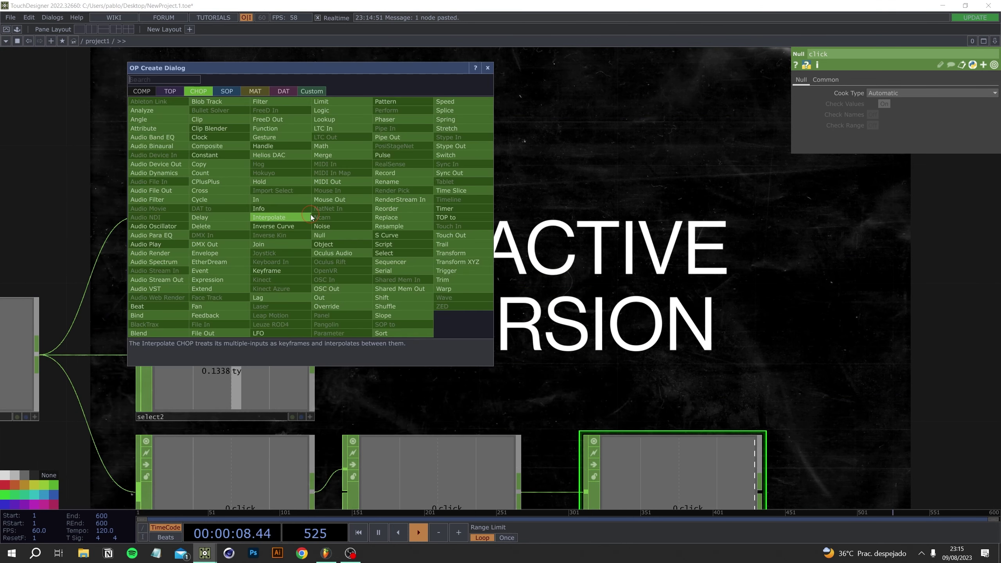
pyautogui.write('math')
pyautogui.press('Return')
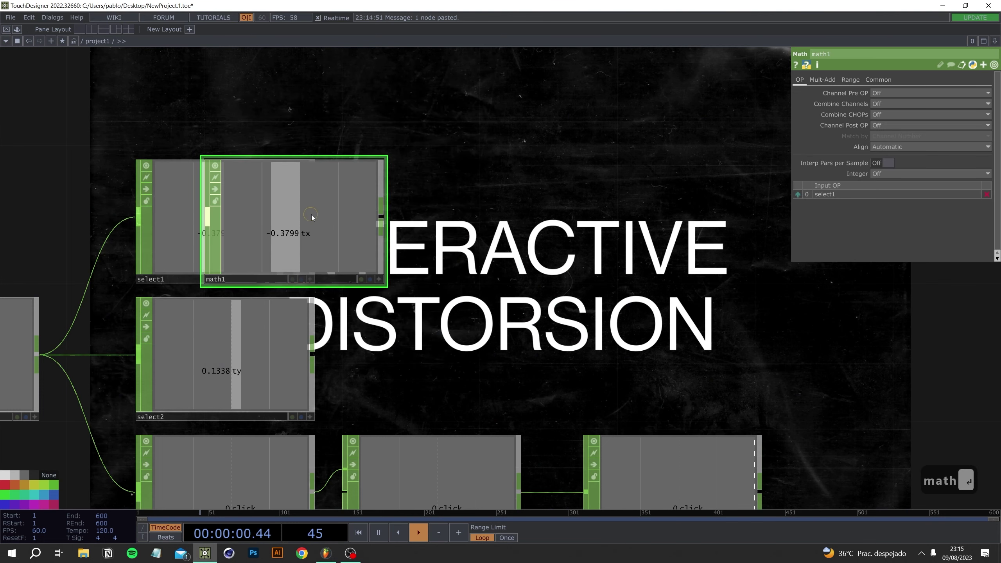
pyautogui.click(528, 217)
pyautogui.moveTo(528, 217); pyautogui.dragTo(428, 217)
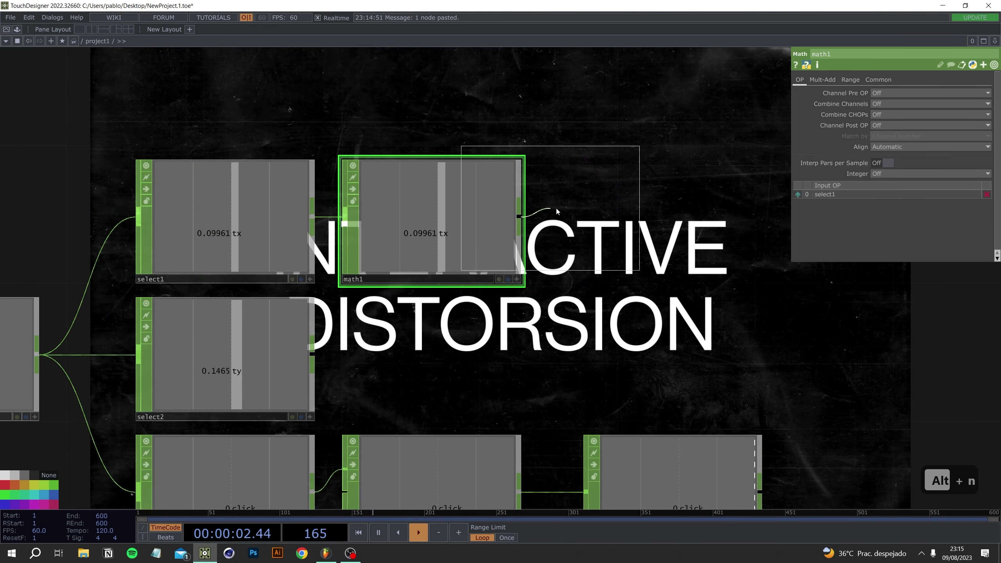
pyautogui.hotkey('alt', 'n')
pyautogui.click(670, 217)
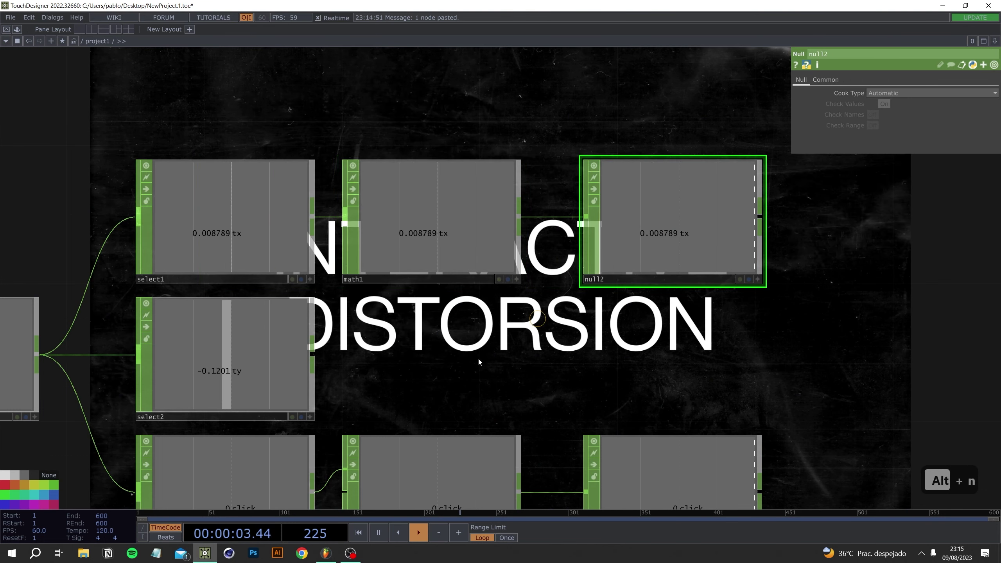
# Chain a Math CHOP and a Null CHOP after select2, lined up beneath the tx row
pyautogui.rightClick(311, 352)
pyautogui.write('math')
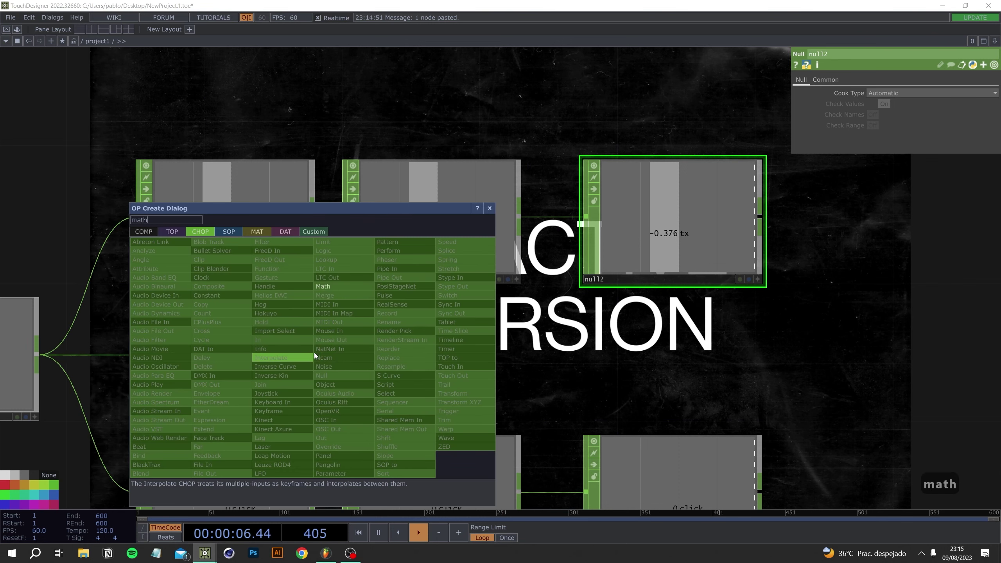
pyautogui.click(323, 287)
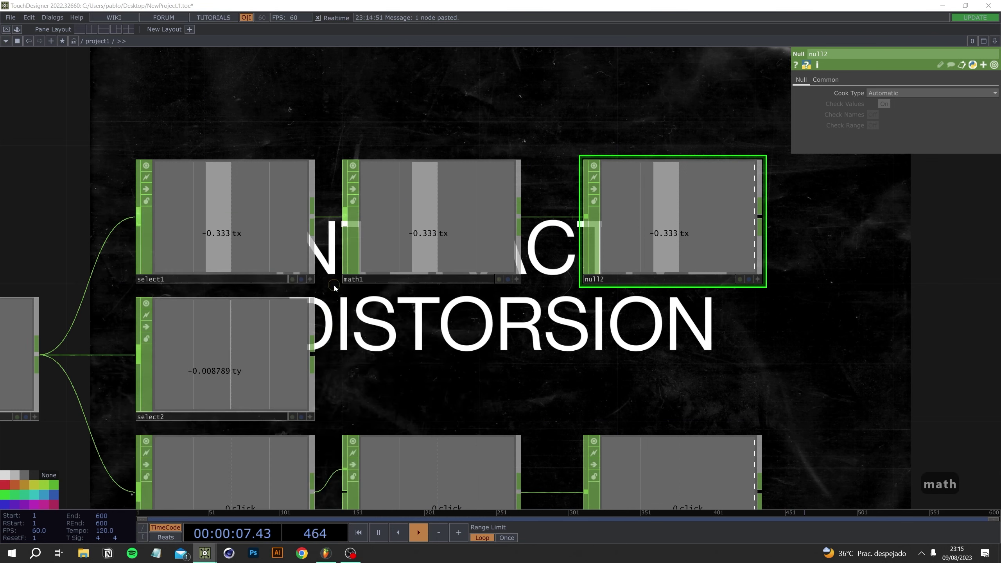
pyautogui.click(432, 364)
pyautogui.hotkey('alt', 'n')
pyautogui.click(646, 314)
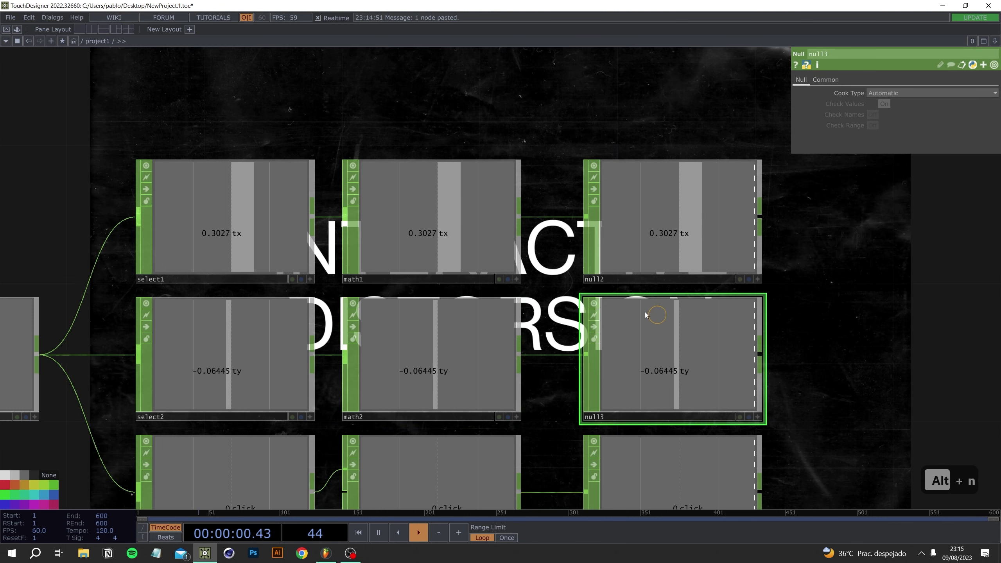
# Rename the Null fed by math1 to tx and the Null fed by math2 to ty
pyautogui.click(604, 277)
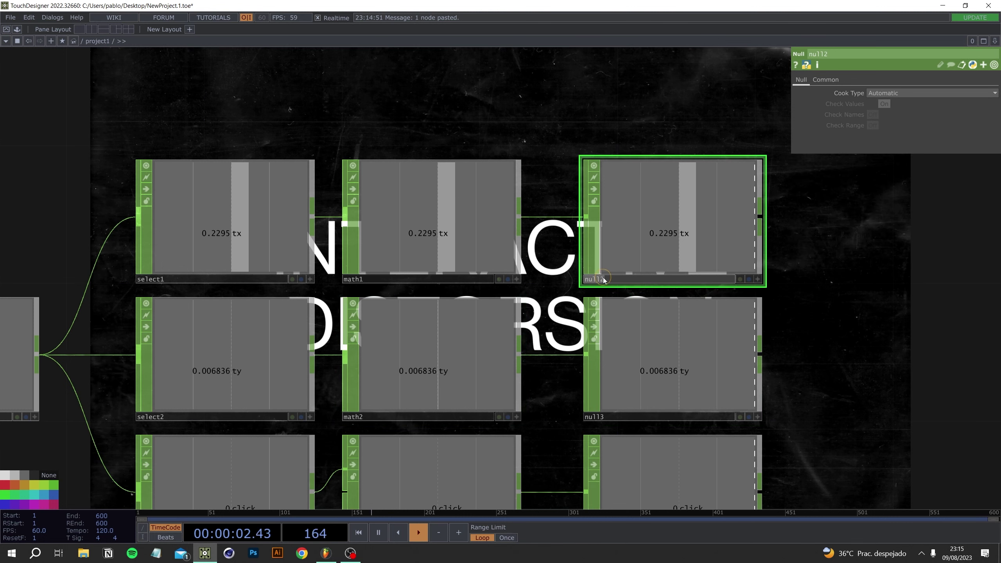
pyautogui.write('tx')
pyautogui.press('Return')
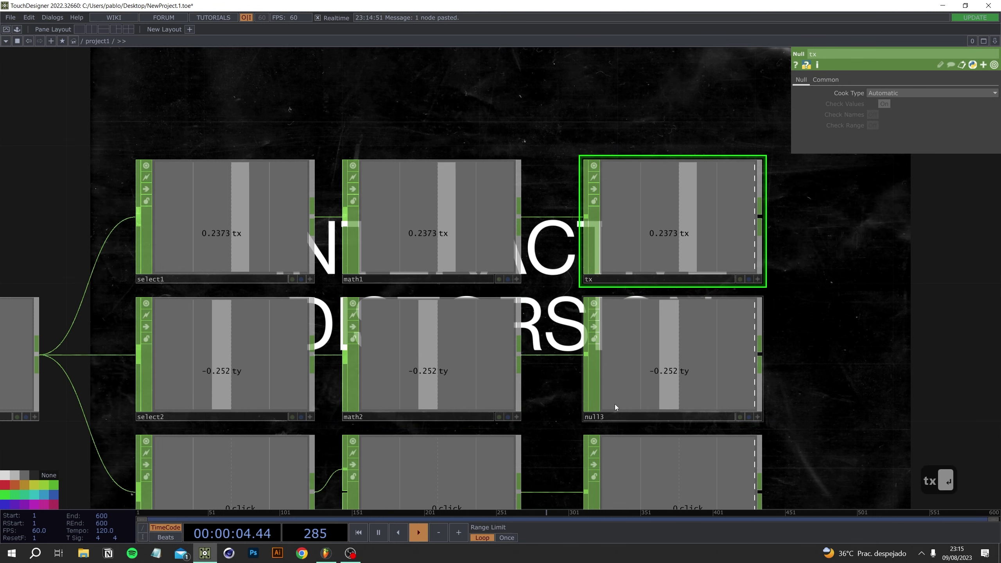
pyautogui.click(604, 417)
pyautogui.write('ty')
pyautogui.press('Return')
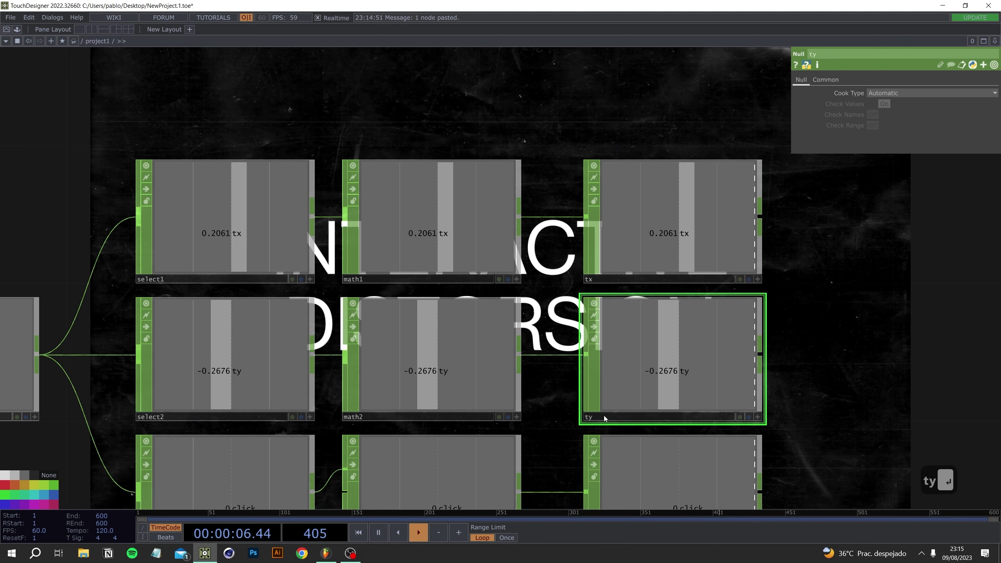
# Examine the From Range and To Range parameters of math1 and math2
pyautogui.moveTo(815, 372); pyautogui.dragTo(747, 344)
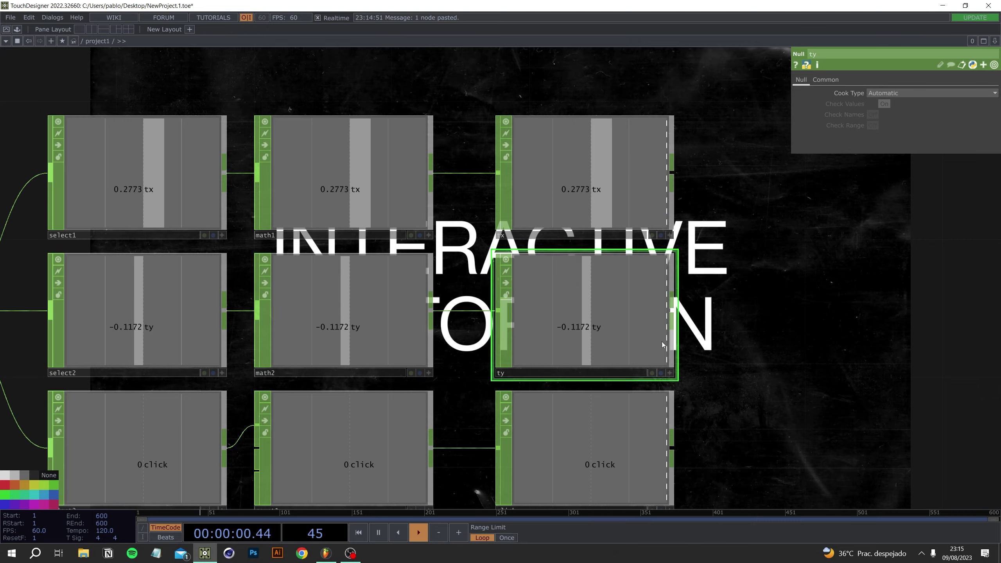
pyautogui.moveTo(758, 377); pyautogui.dragTo(782, 310)
pyautogui.scroll(-6, 489, 285)
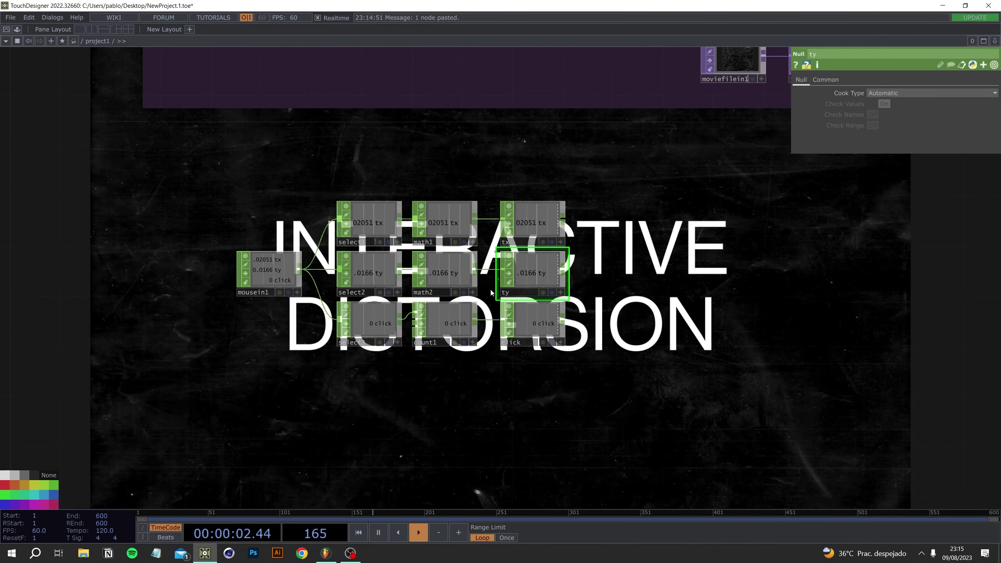
pyautogui.moveTo(479, 419); pyautogui.dragTo(469, 350)
pyautogui.scroll(-5, 469, 352)
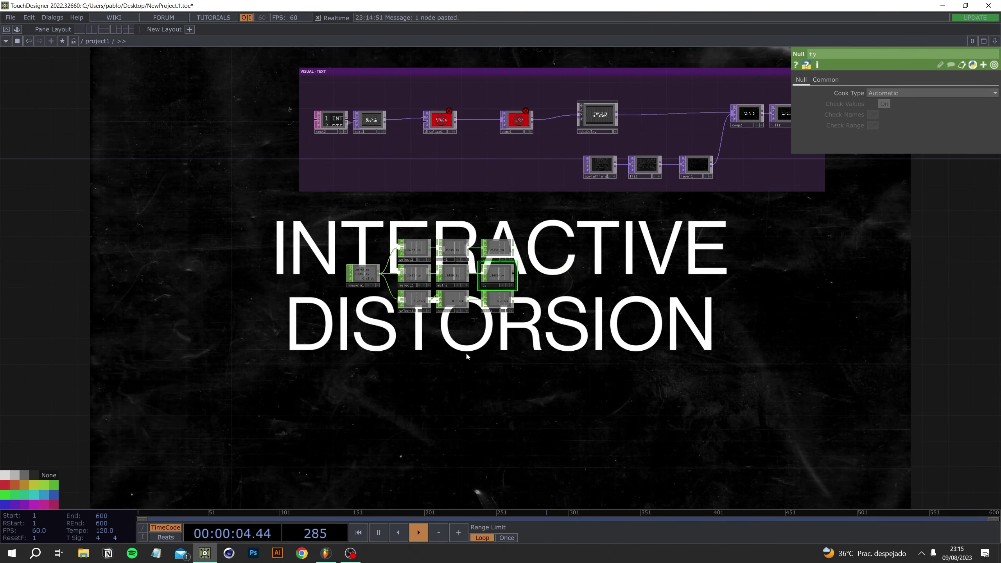
pyautogui.scroll(5, 467, 355)
pyautogui.click(438, 153)
pyautogui.click(850, 80)
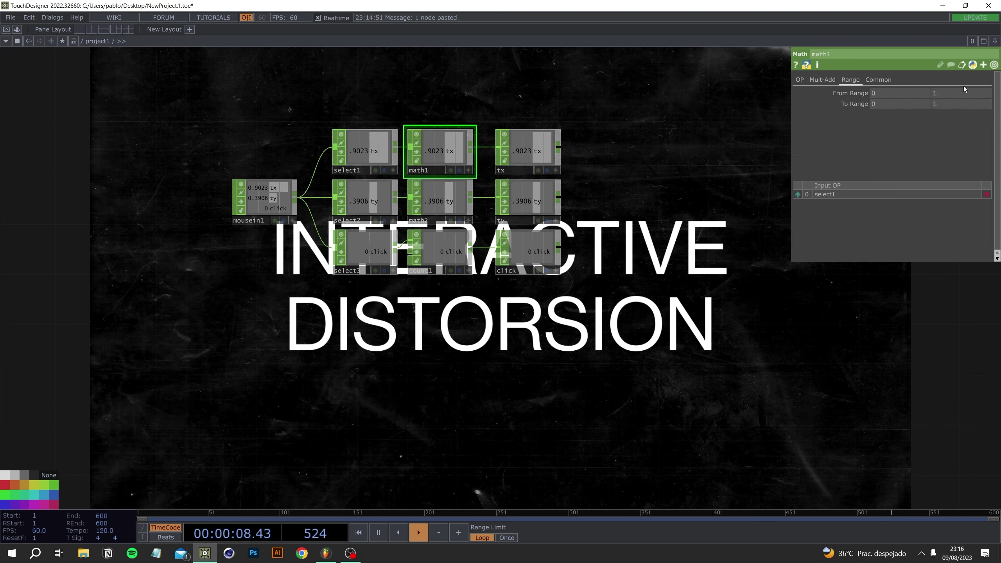
pyautogui.click(453, 201)
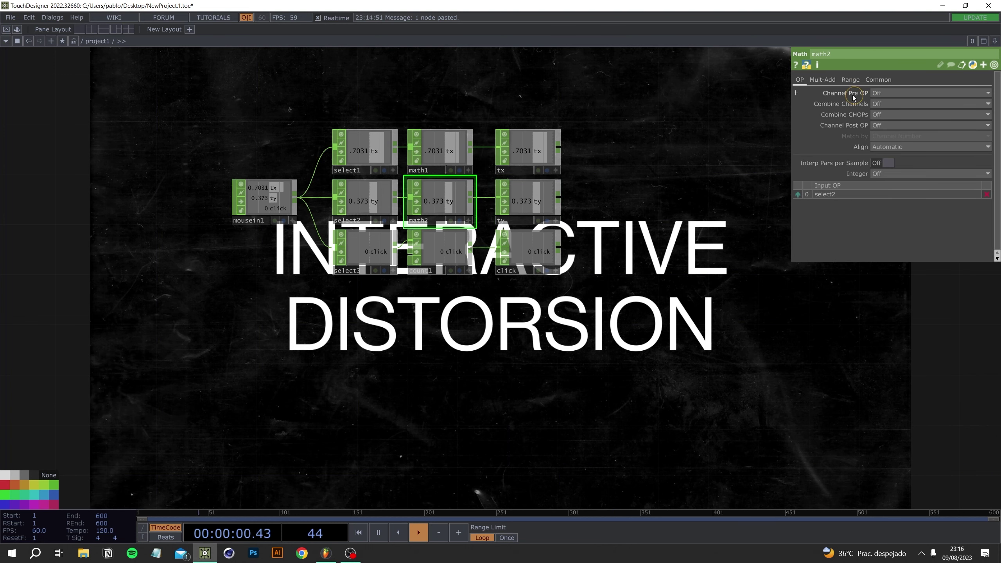
pyautogui.click(850, 80)
pyautogui.click(863, 93)
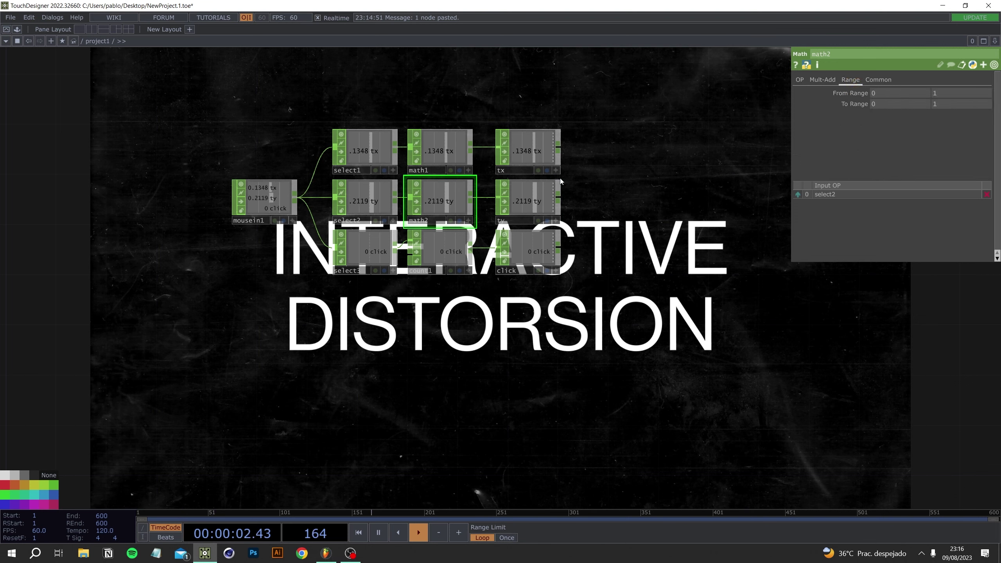
# Add a Network Box and enlarge it to enclose mousein1 and all the nodes in its three branches
pyautogui.moveTo(667, 299); pyautogui.dragTo(641, 296)
pyautogui.moveTo(488, 351); pyautogui.dragTo(432, 385)
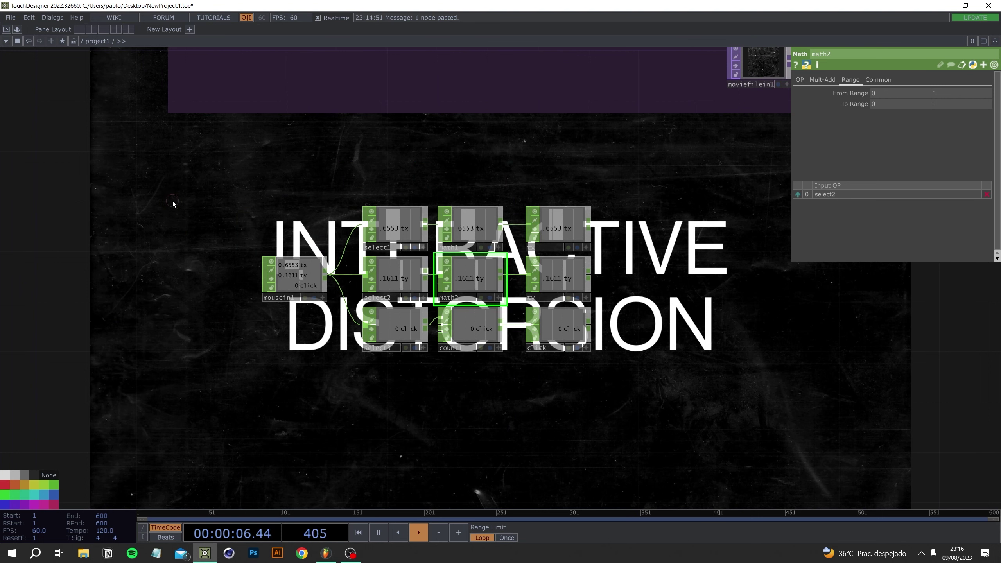
pyautogui.rightClick(177, 96)
pyautogui.click(244, 119)
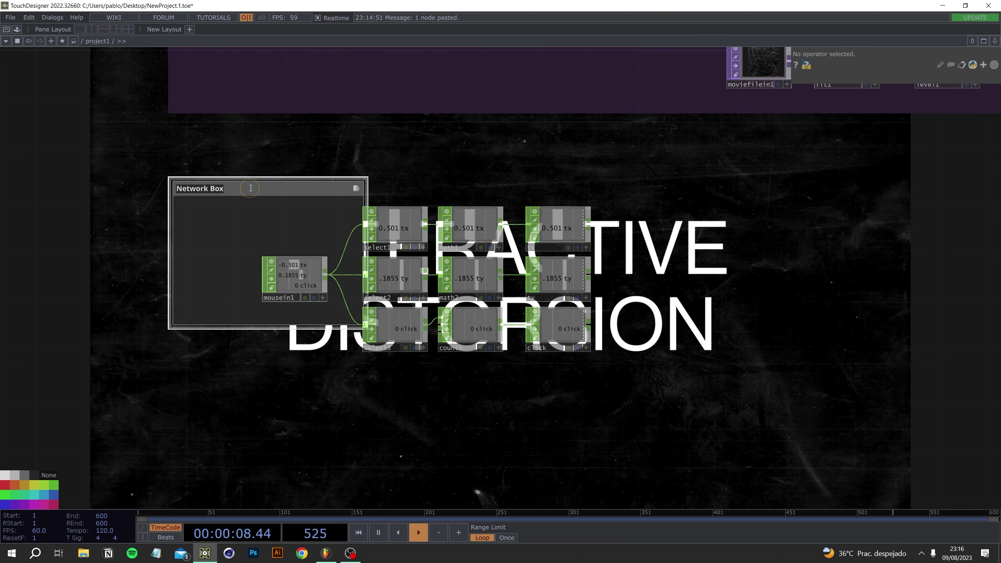
pyautogui.click(321, 336)
pyautogui.moveTo(326, 334); pyautogui.dragTo(685, 376)
# Shift the Network Box closer to the purple text box and centre the mouse nodes vertically inside it
pyautogui.click(520, 183)
pyautogui.moveTo(521, 181); pyautogui.dragTo(520, 145)
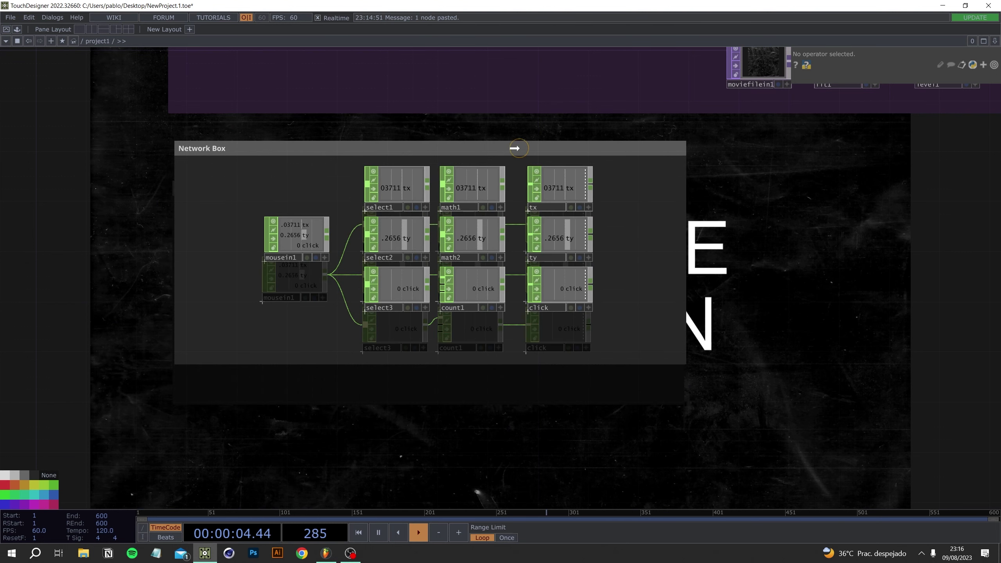
pyautogui.moveTo(655, 173); pyautogui.dragTo(202, 338)
pyautogui.moveTo(323, 238); pyautogui.dragTo(318, 265)
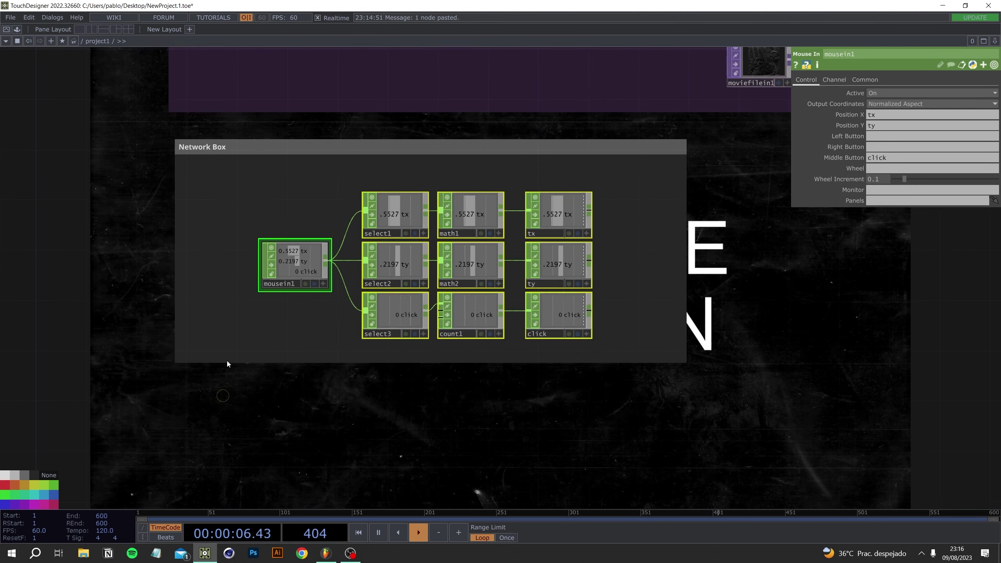
# Title the Network Box MOUSE INPUT and colour it green
pyautogui.doubleClick(214, 137)
pyautogui.write('MOUS')
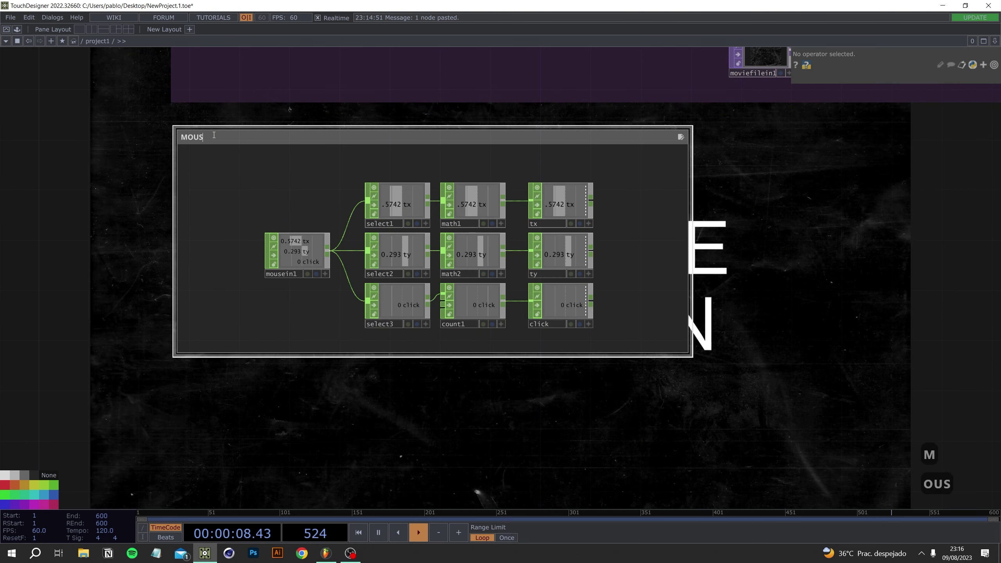
pyautogui.write('E INPUT')
pyautogui.press('Return')
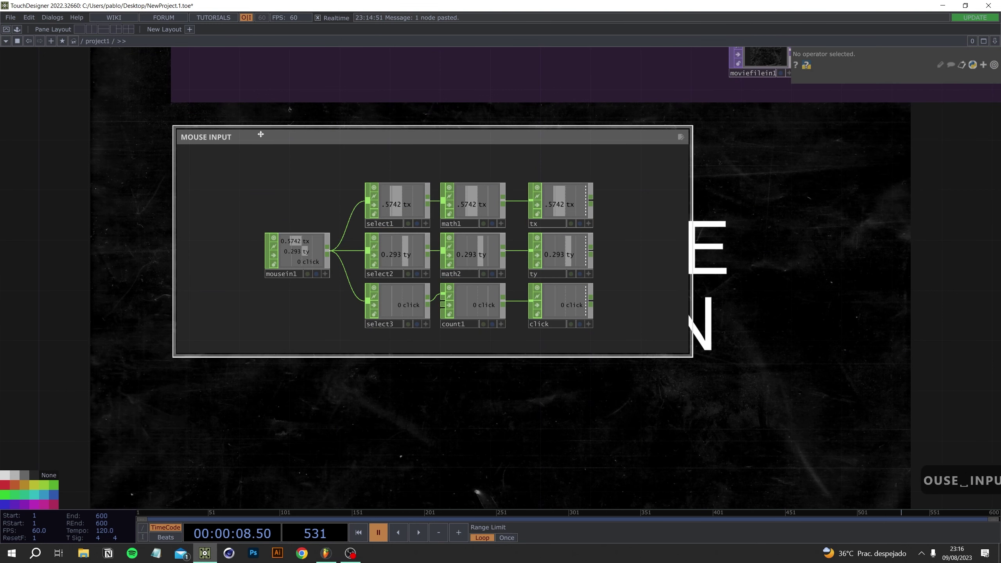
pyautogui.click(54, 486)
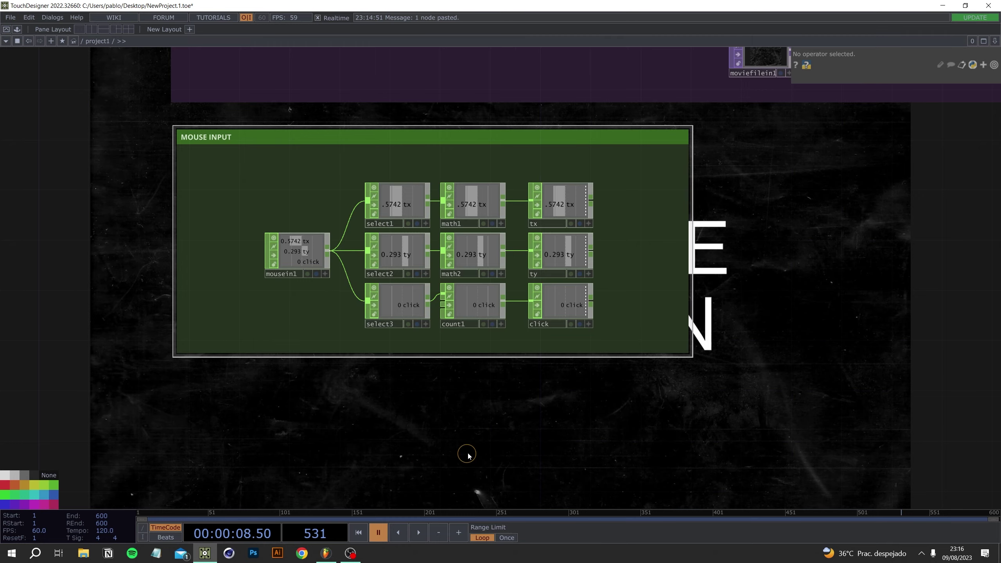
# Add a Line SOP in the empty area below the MOUSE INPUT box
pyautogui.scroll(-3, 467, 454)
pyautogui.moveTo(654, 437); pyautogui.dragTo(524, 340)
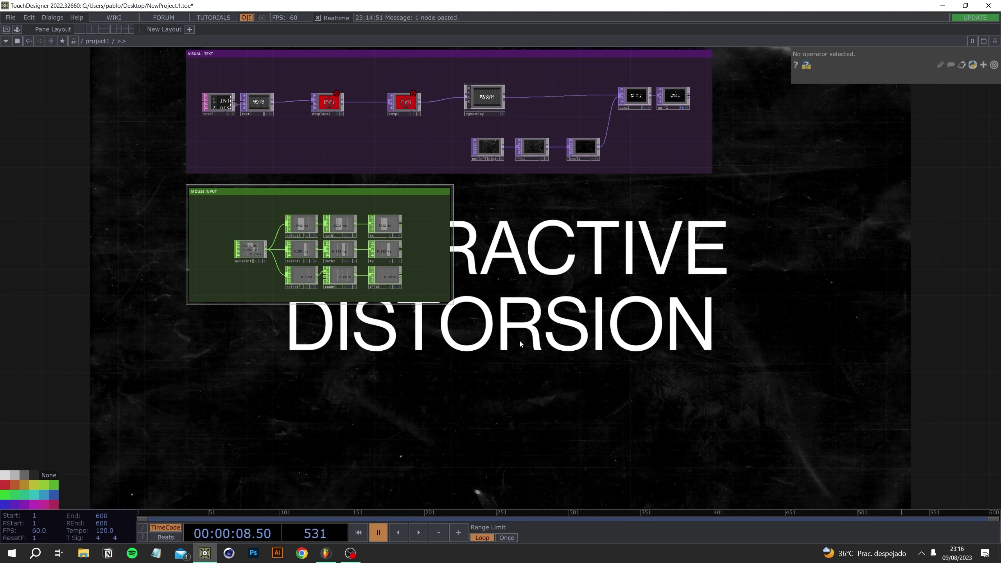
pyautogui.moveTo(570, 369); pyautogui.dragTo(509, 297)
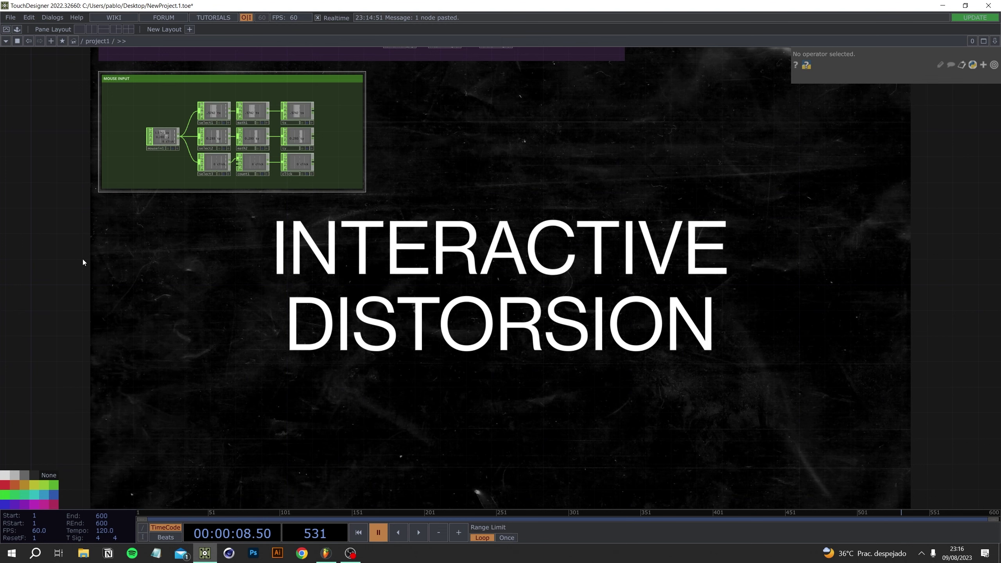
pyautogui.moveTo(82, 260); pyautogui.dragTo(343, 319)
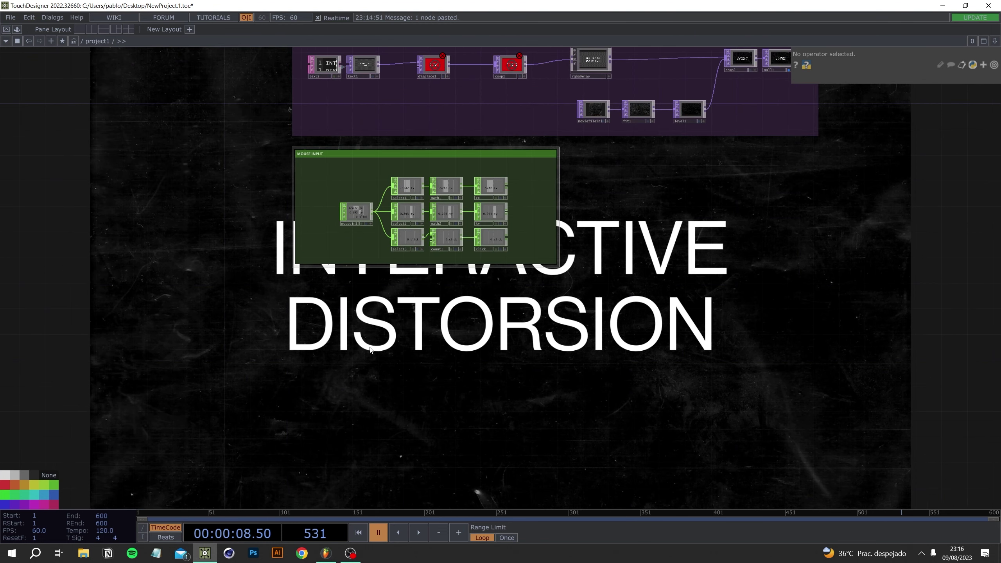
pyautogui.scroll(2, 341, 331)
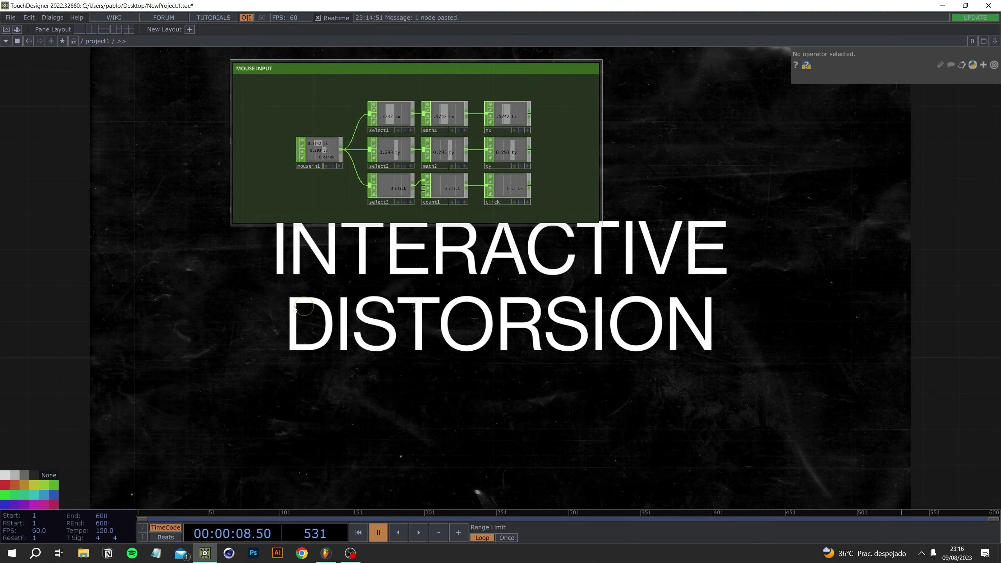
pyautogui.press('Tab')
pyautogui.press('Tab')
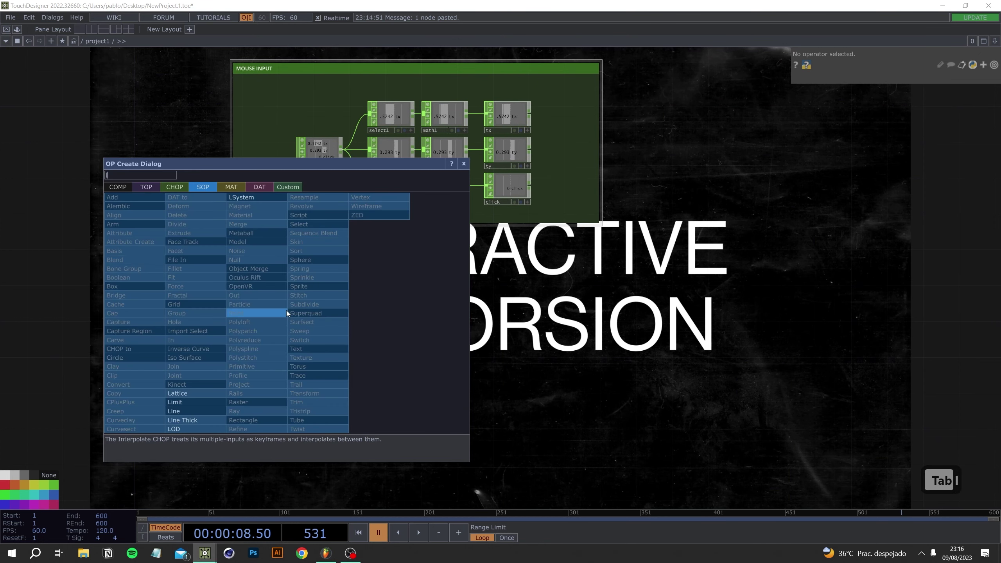
pyautogui.write('line')
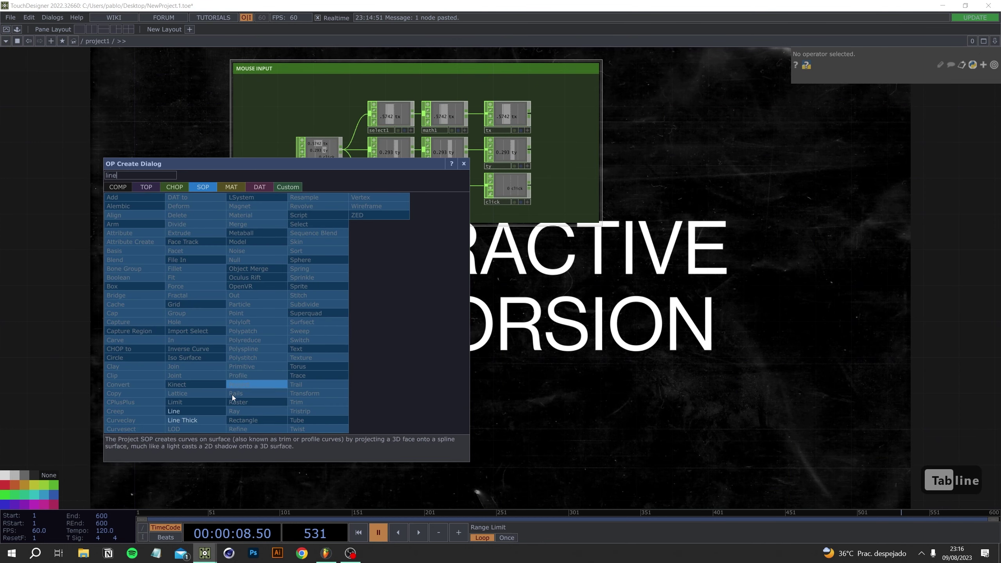
pyautogui.click(208, 410)
pyautogui.click(260, 298)
# Turn off null1's background display and reposition line1 further below the MOUSE INPUT box
pyautogui.moveTo(622, 275); pyautogui.dragTo(360, 437)
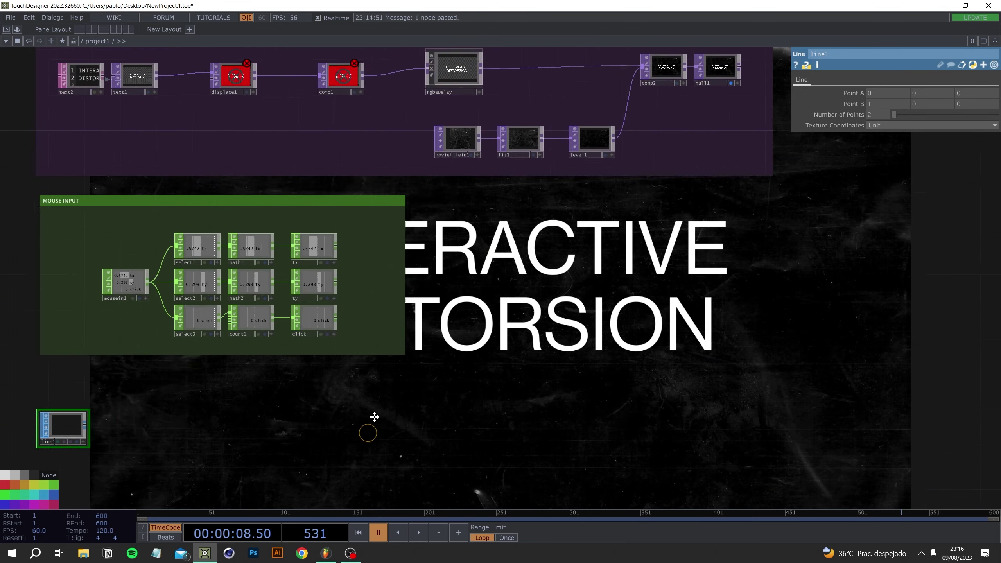
pyautogui.click(665, 110)
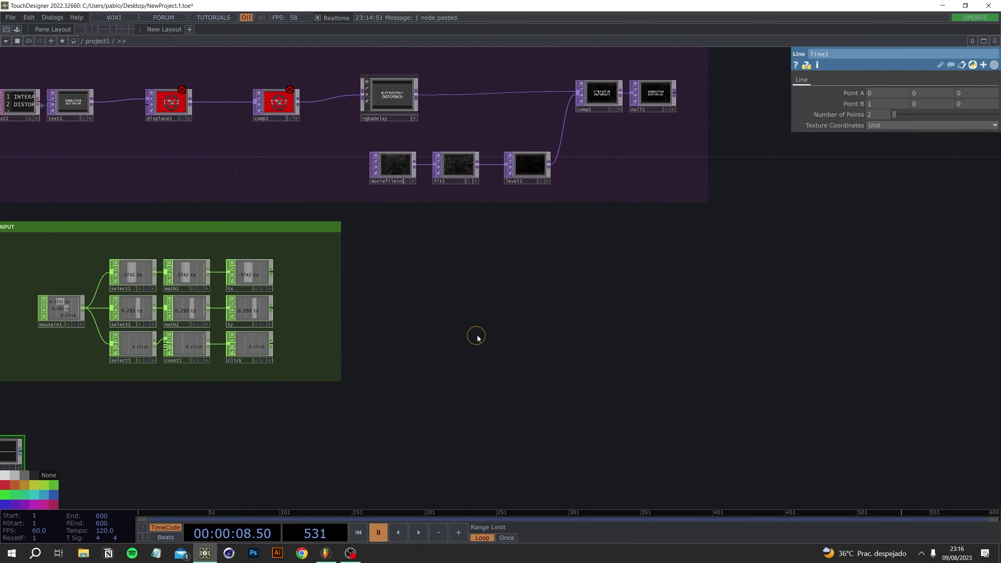
pyautogui.moveTo(476, 337); pyautogui.dragTo(786, 196)
pyautogui.scroll(3, 374, 319)
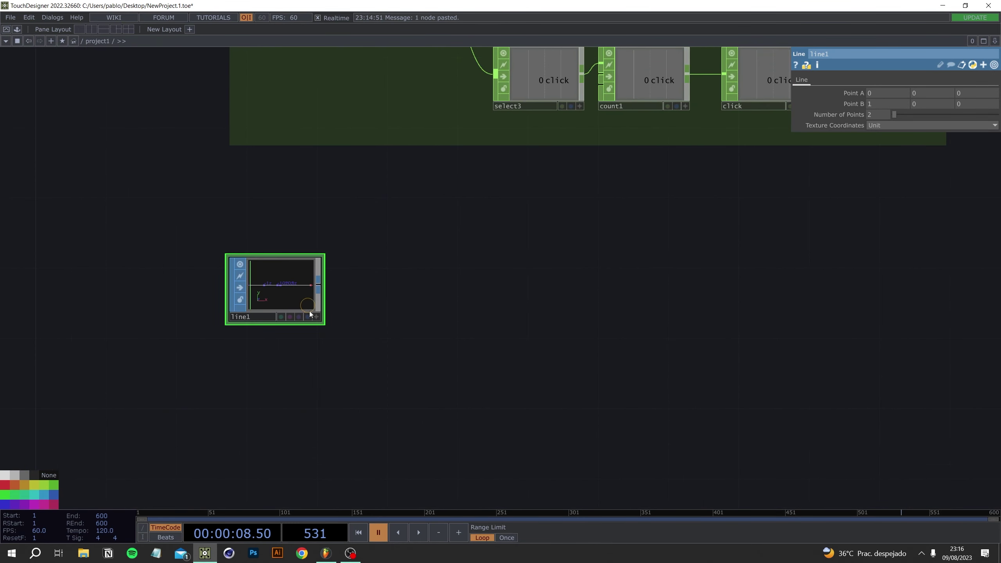
pyautogui.moveTo(310, 312); pyautogui.dragTo(414, 364)
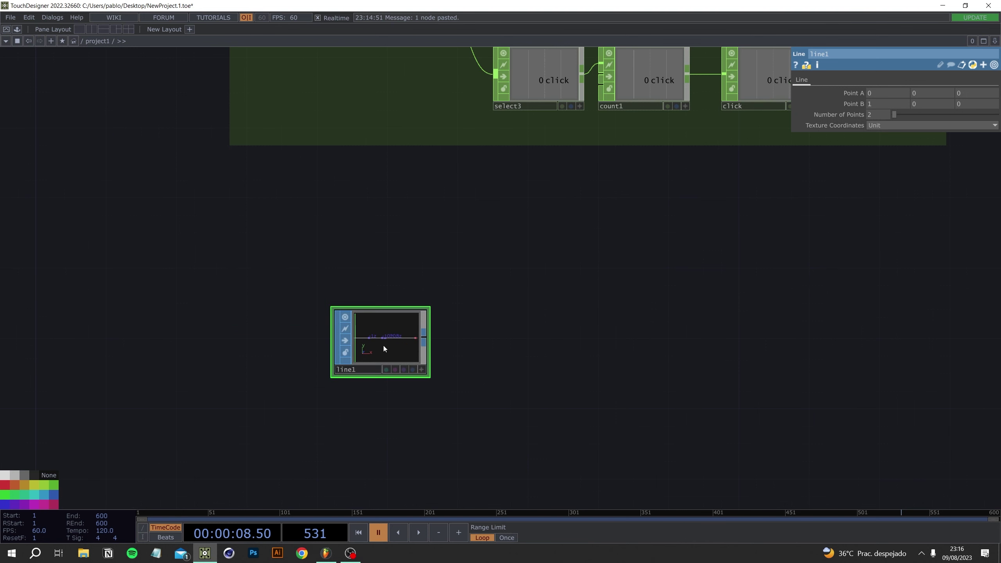
# Add a Geometry COMP beside line1, wired to line1's output
pyautogui.click(426, 338)
pyautogui.click(260, 214)
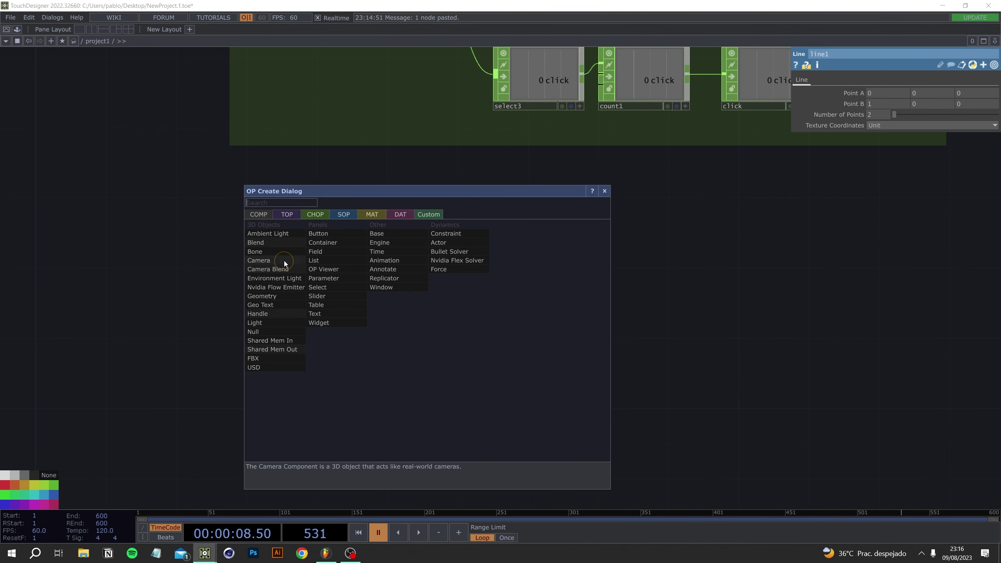
pyautogui.write('ge')
pyautogui.click(270, 293)
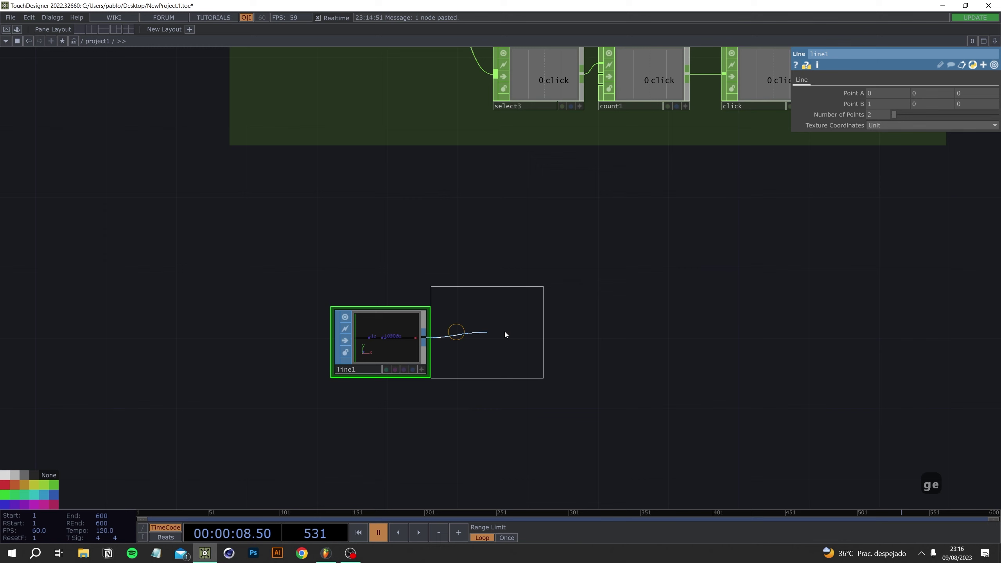
pyautogui.click(532, 338)
# Add a Camera COMP directly above geo1
pyautogui.doubleClick(492, 247)
pyautogui.write('ca')
pyautogui.click(345, 174)
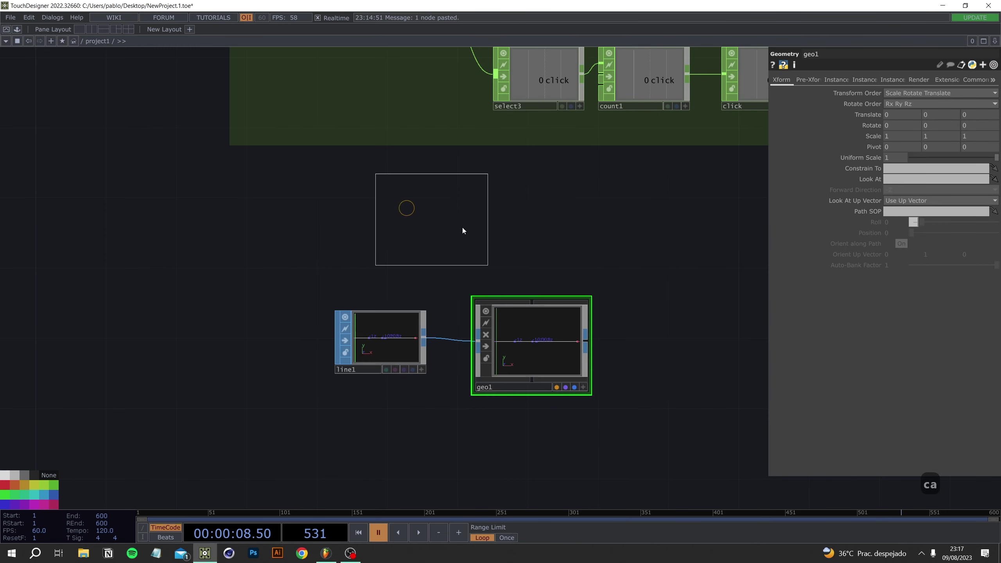
pyautogui.click(537, 235)
# Add a Render TOP beside geo1 to render the line geometry through the camera
pyautogui.moveTo(662, 337); pyautogui.dragTo(516, 349)
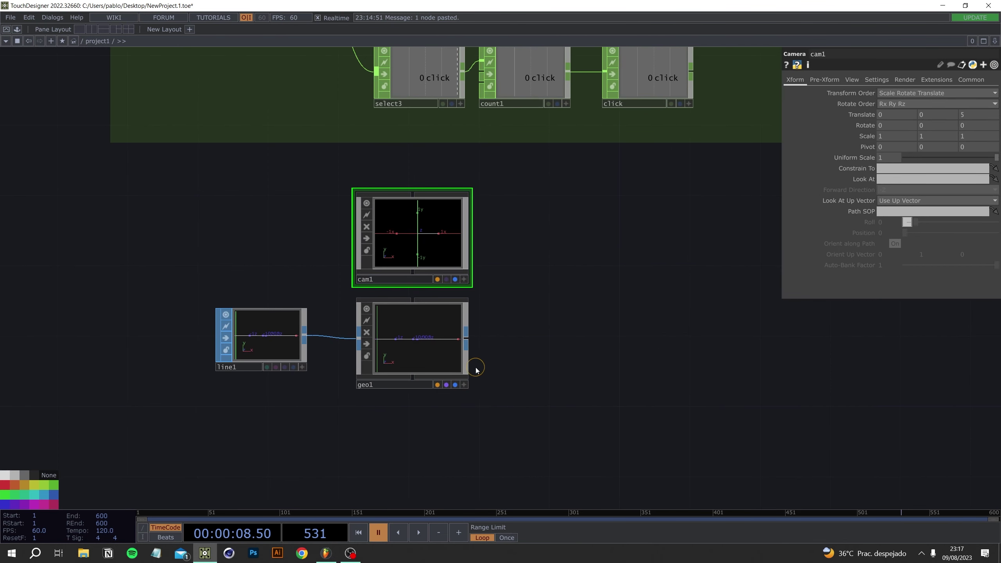
pyautogui.doubleClick(550, 341)
pyautogui.click(409, 218)
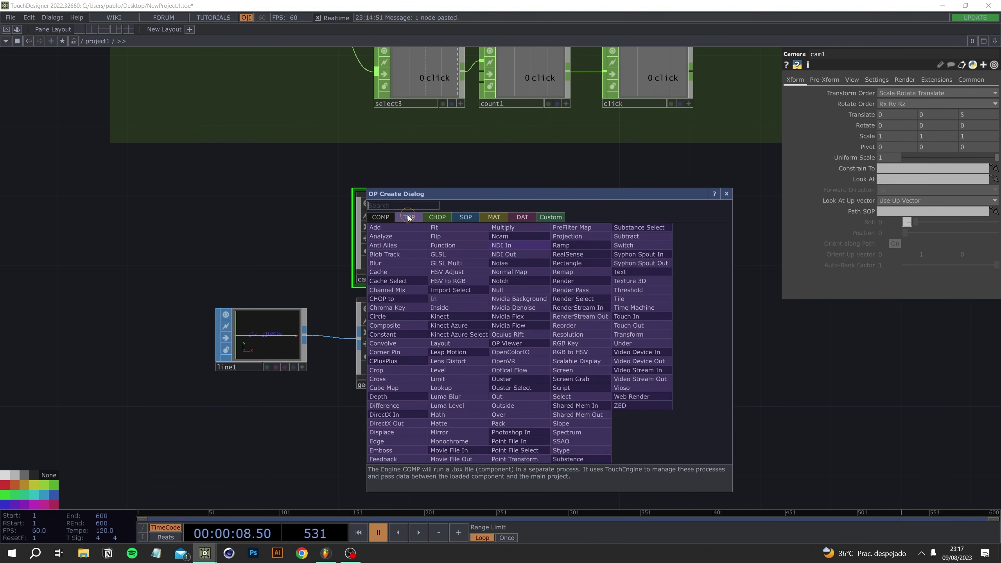
pyautogui.write('render')
pyautogui.click(576, 281)
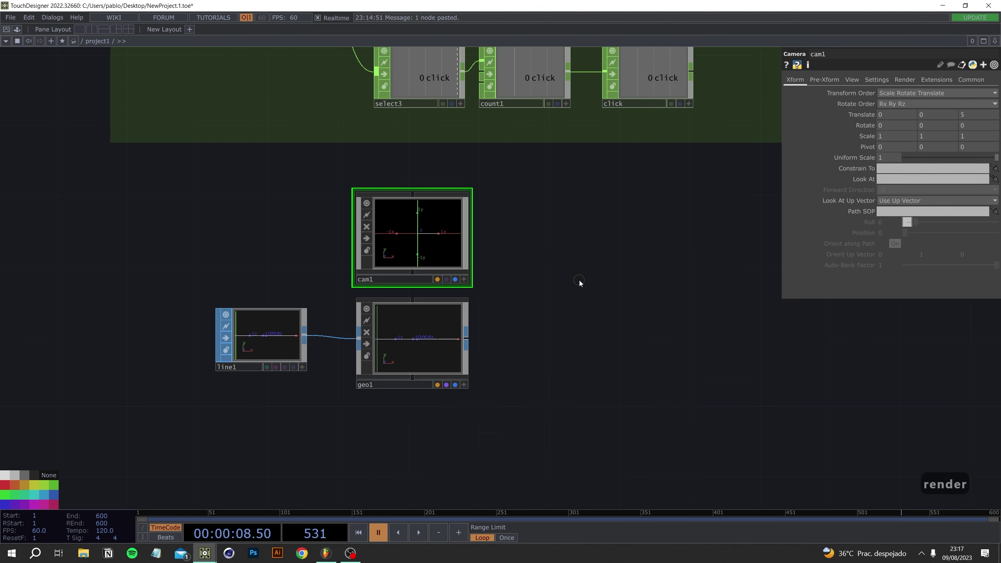
pyautogui.click(559, 343)
# Set render1's resolution to 1920 by 1080
pyautogui.moveTo(656, 358); pyautogui.dragTo(398, 333)
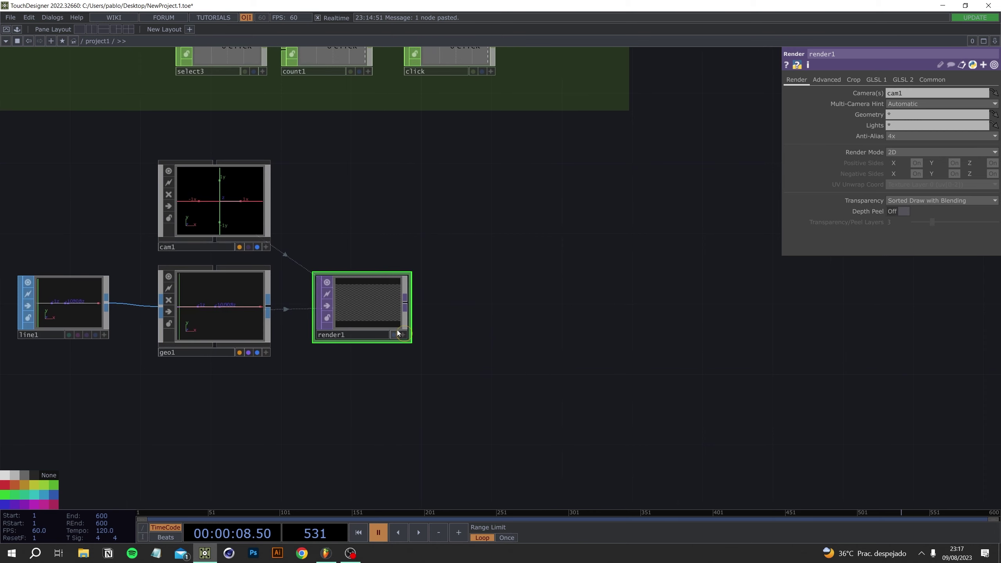
pyautogui.click(932, 80)
pyautogui.write('920')
pyautogui.press('Tab')
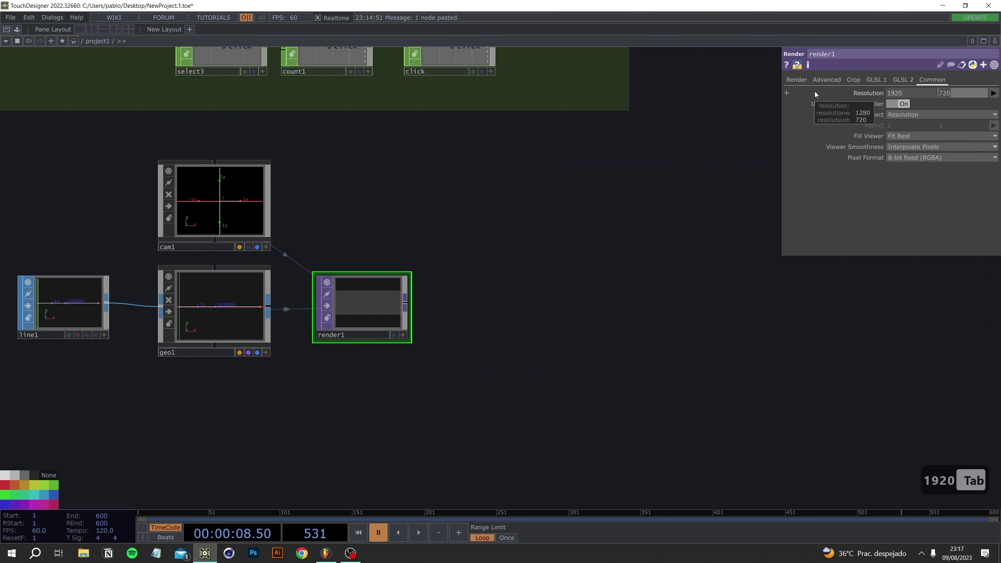
pyautogui.write('1080')
pyautogui.press('Return')
# Add a Null TOP wired to render1's output, leaving a wide gap between the two nodes
pyautogui.moveTo(475, 338); pyautogui.dragTo(529, 297)
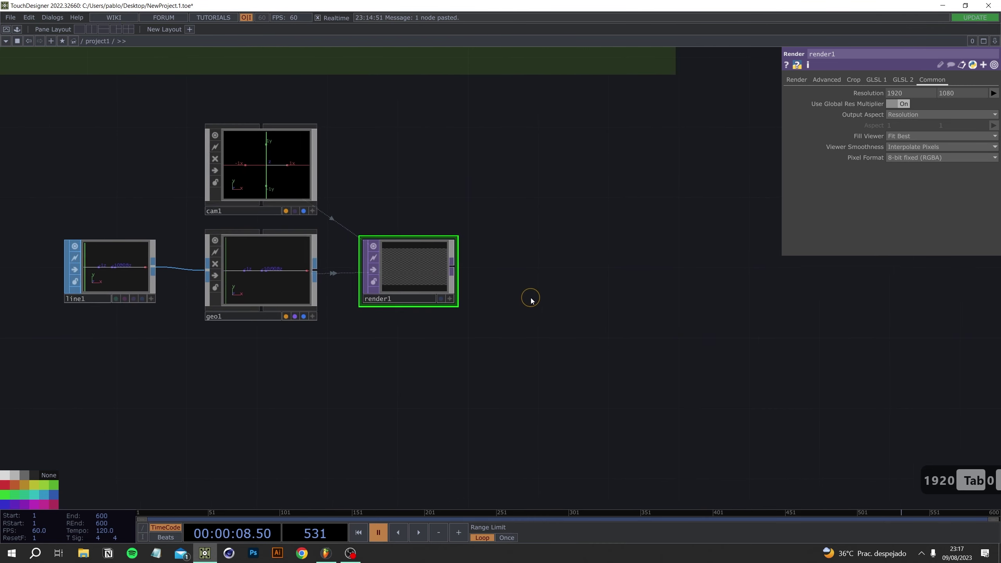
pyautogui.scroll(-5, 530, 299)
pyautogui.hotkey('alt', 'n')
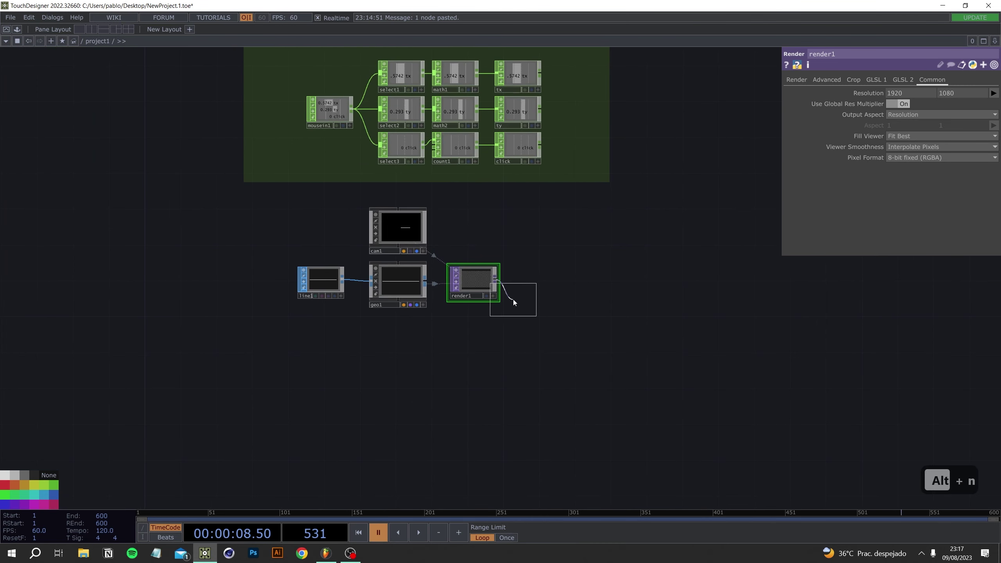
pyautogui.click(649, 281)
pyautogui.moveTo(701, 322); pyautogui.dragTo(651, 323)
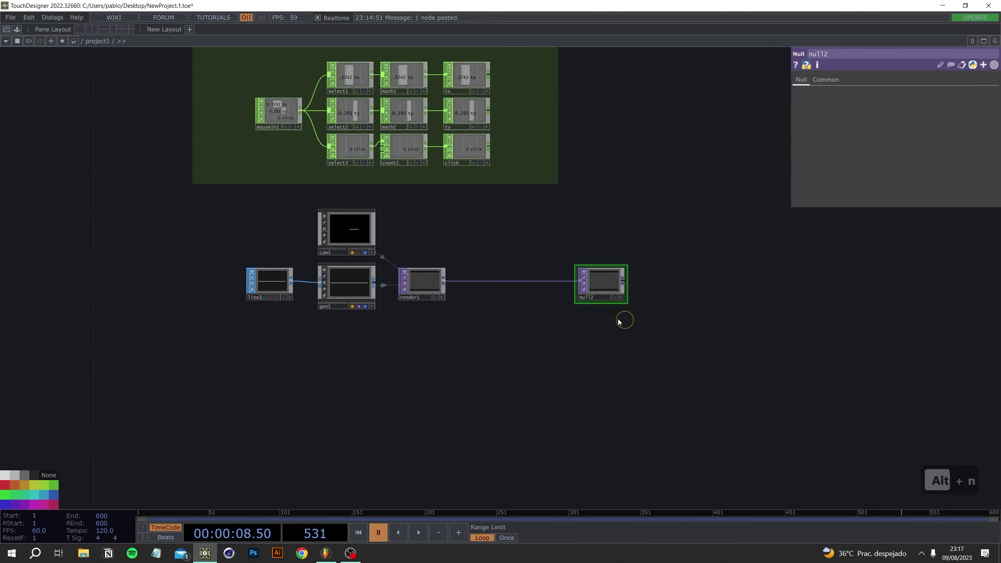
# Move the whole line, camera, geometry, render and null chain further down from the MOUSE INPUT box
pyautogui.moveTo(693, 212); pyautogui.dragTo(144, 363)
pyautogui.moveTo(339, 294); pyautogui.dragTo(339, 330)
pyautogui.click(424, 404)
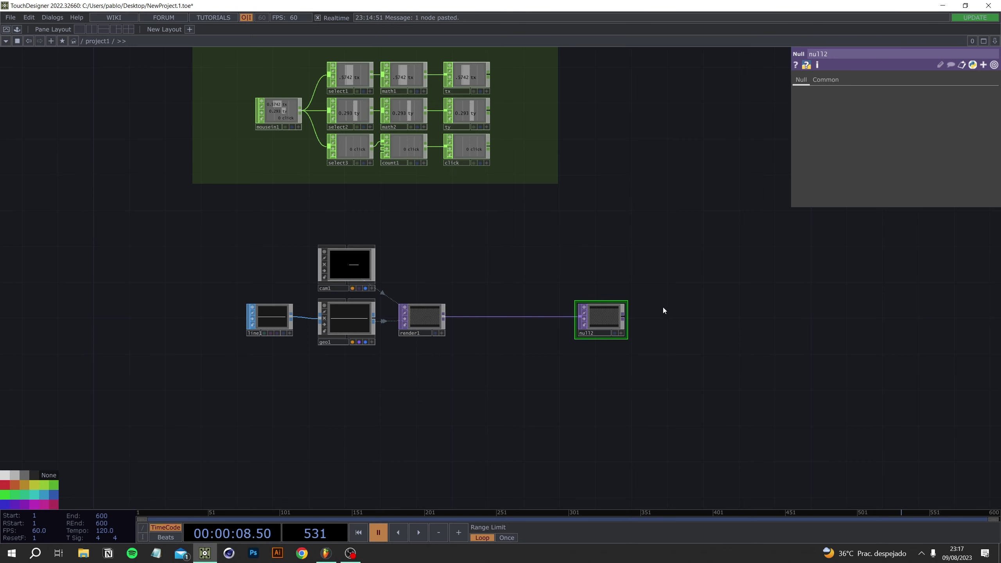
# Duplicate the five-node line render chain and place the copy below the original with space between them
pyautogui.moveTo(455, 357); pyautogui.dragTo(460, 278)
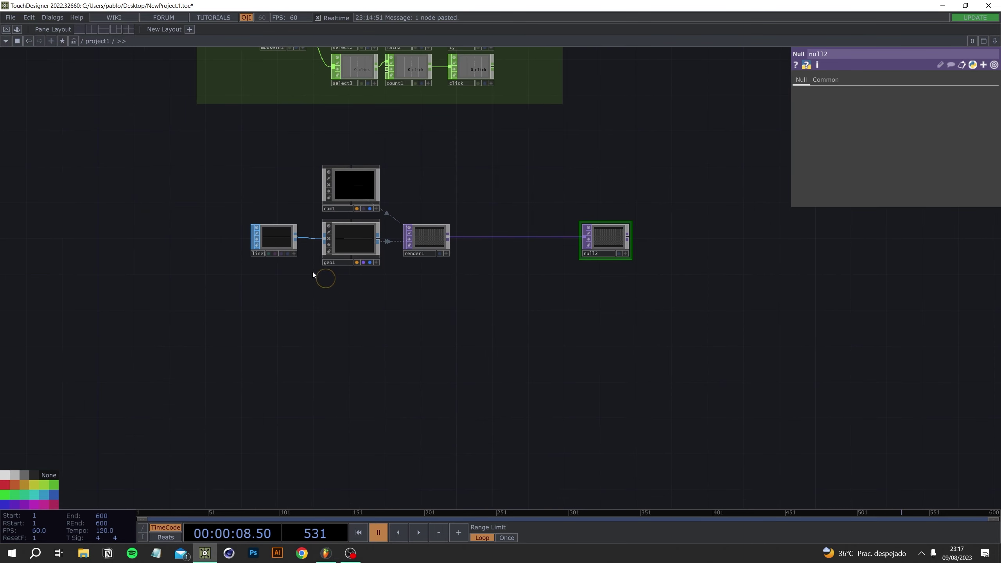
pyautogui.click(270, 239)
pyautogui.moveTo(174, 290); pyautogui.dragTo(689, 189)
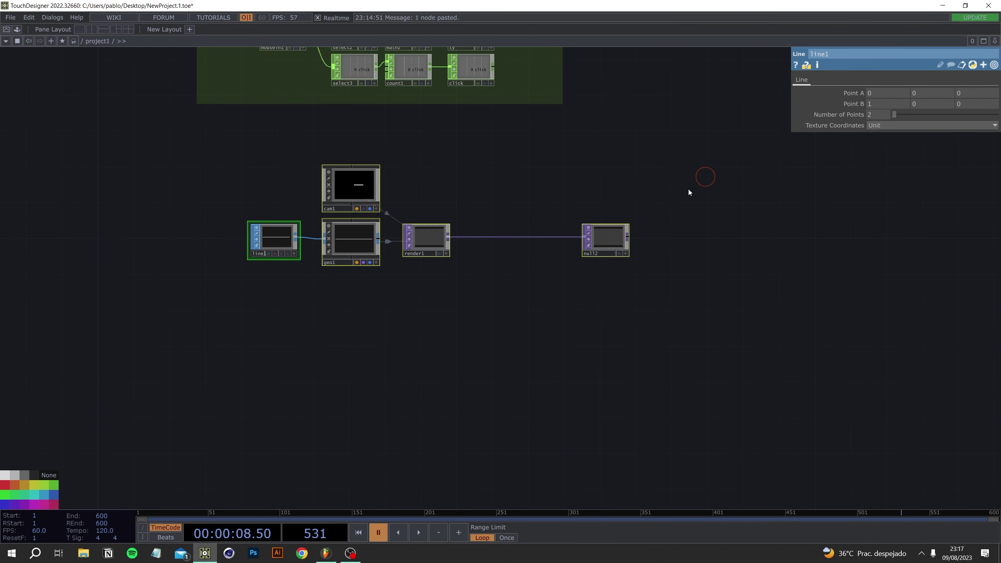
pyautogui.hotkey('ctrl', 'v')
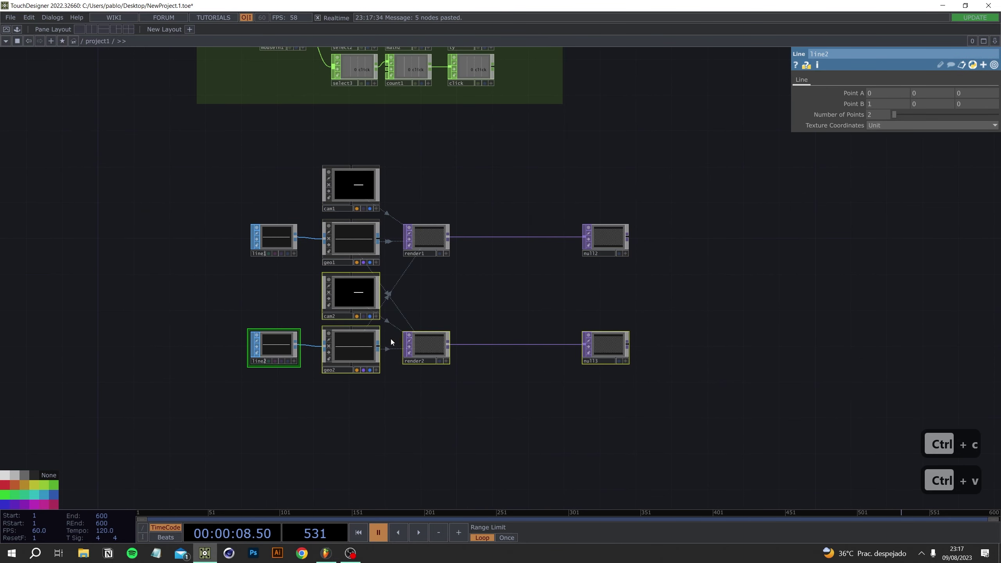
pyautogui.moveTo(365, 353); pyautogui.dragTo(369, 415)
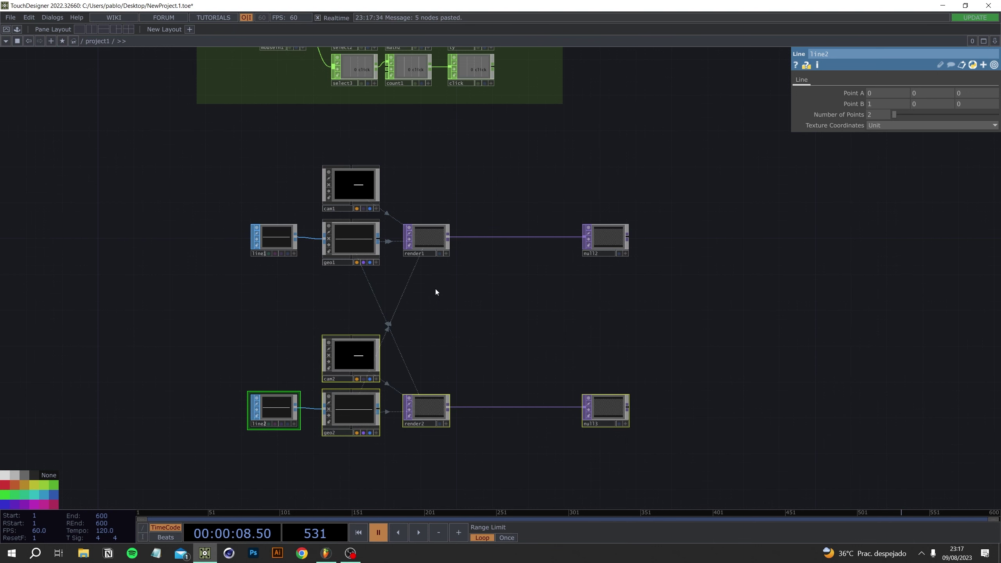
pyautogui.click(377, 306)
pyautogui.scroll(2, 299, 292)
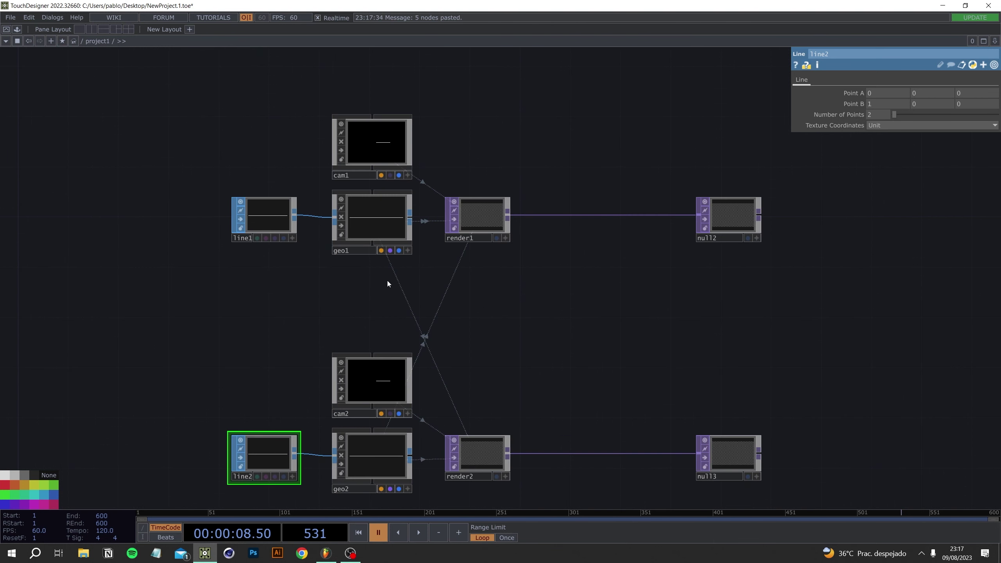
pyautogui.moveTo(355, 330); pyautogui.dragTo(436, 395)
pyautogui.scroll(-2, 417, 88)
pyautogui.moveTo(526, 194); pyautogui.dragTo(599, 248)
pyautogui.click(491, 95)
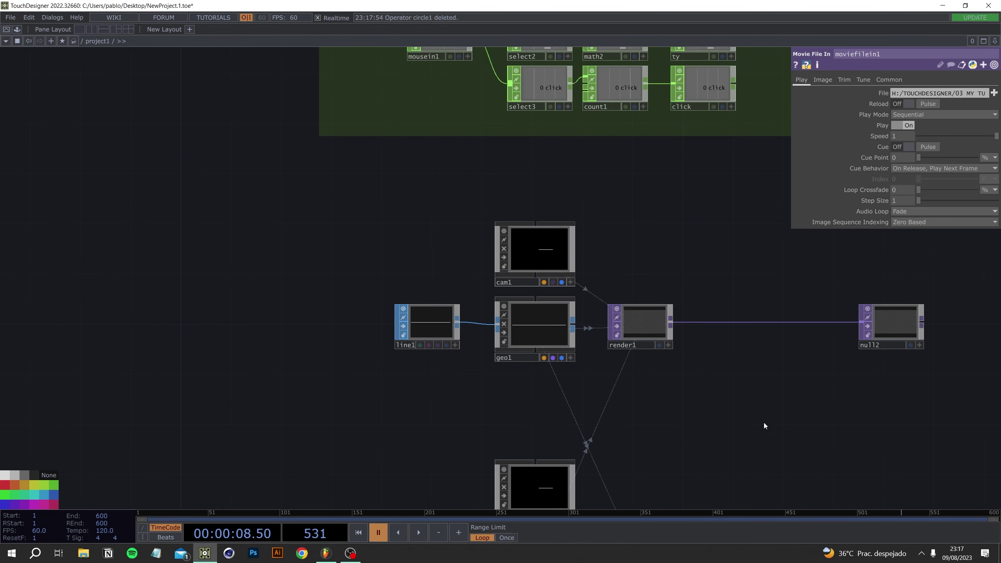
# Restrict render1's Geometry parameter to geo1
pyautogui.moveTo(764, 423); pyautogui.dragTo(570, 348)
pyautogui.scroll(2, 499, 271)
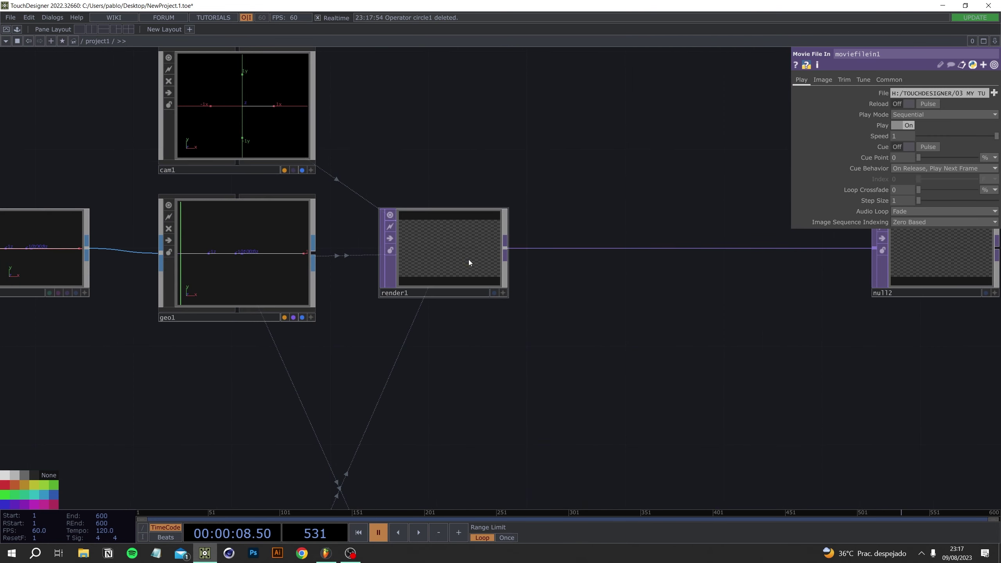
pyautogui.click(469, 261)
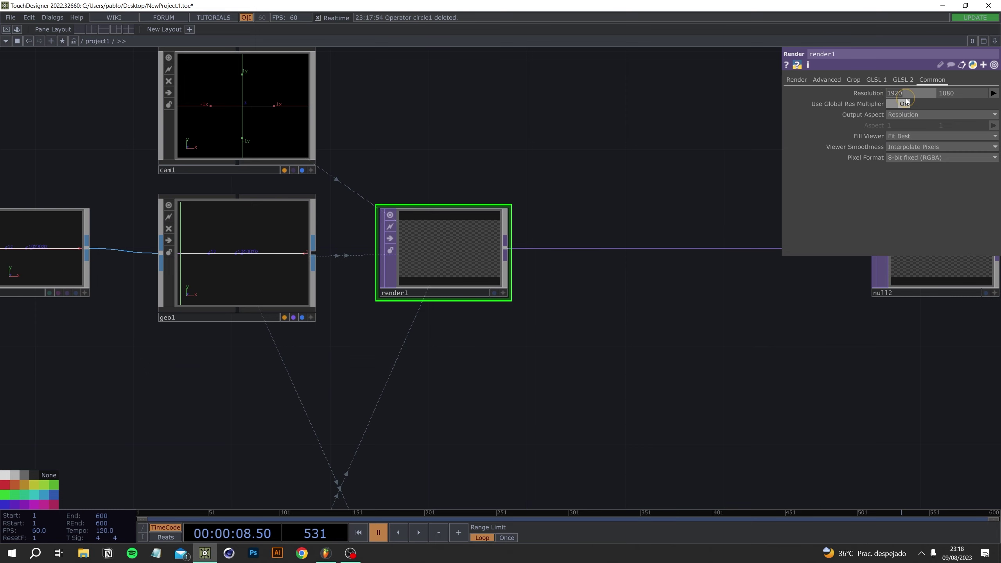
pyautogui.scroll(-2, 660, 270)
pyautogui.click(796, 79)
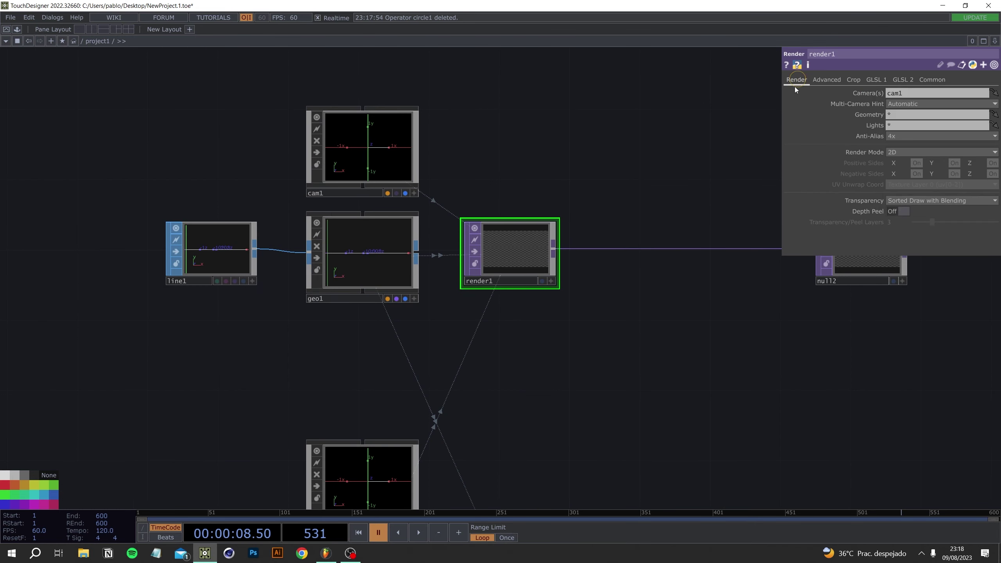
pyautogui.write('geo1')
pyautogui.press('Return')
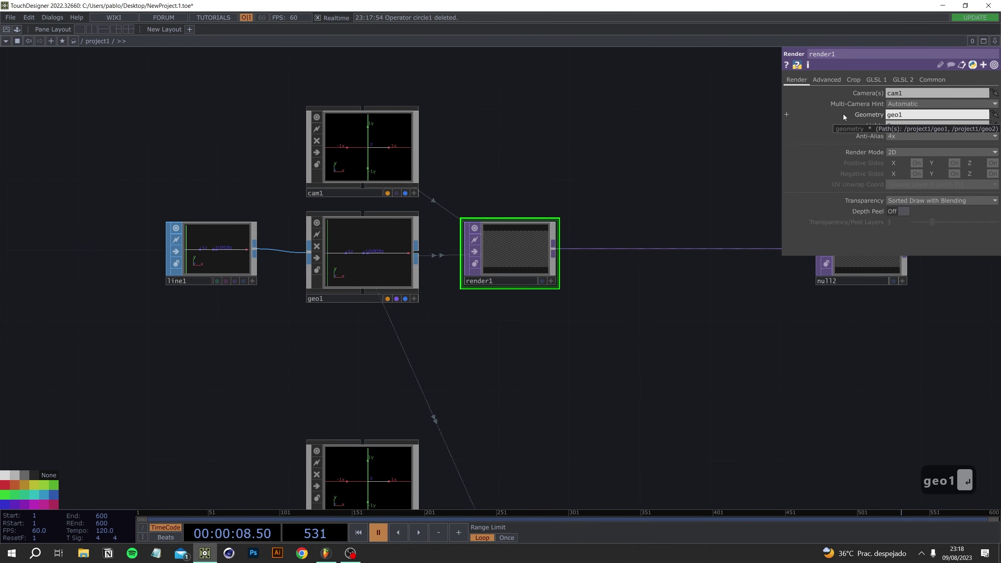
# Restrict render2's Geometry parameter to geo2
pyautogui.moveTo(665, 368); pyautogui.dragTo(621, 155)
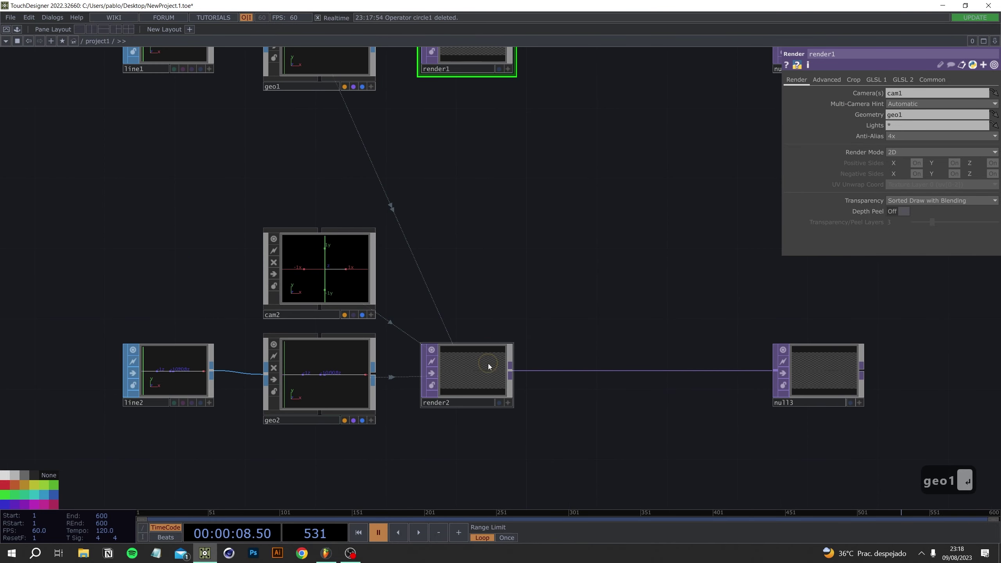
pyautogui.click(489, 367)
pyautogui.click(796, 79)
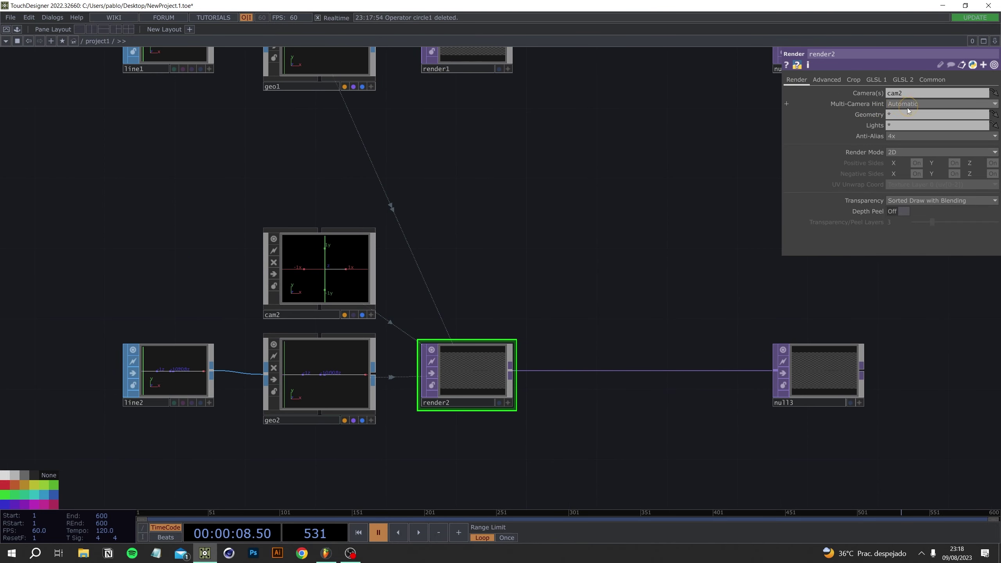
pyautogui.click(856, 114)
pyautogui.write('geo2')
pyautogui.press('Return')
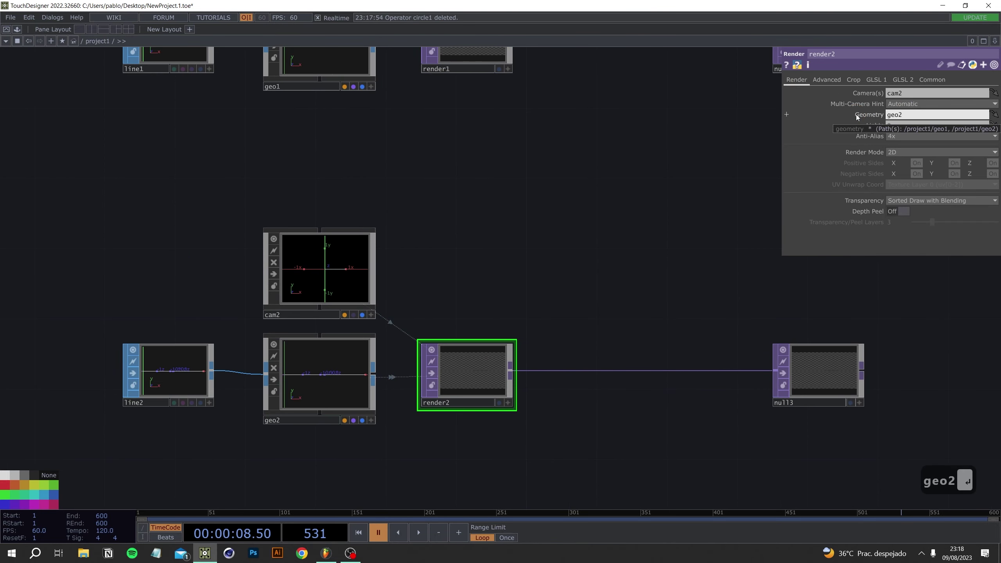
# Add a Circle SOP above line1 and wire it into geo1 in place of the line
pyautogui.moveTo(549, 160); pyautogui.dragTo(614, 277)
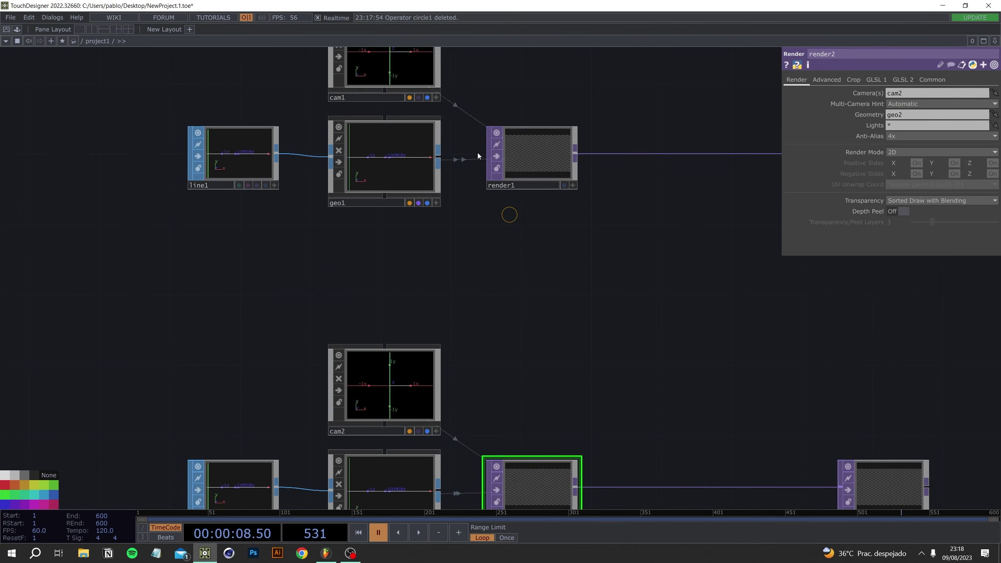
pyautogui.moveTo(547, 309); pyautogui.dragTo(636, 388)
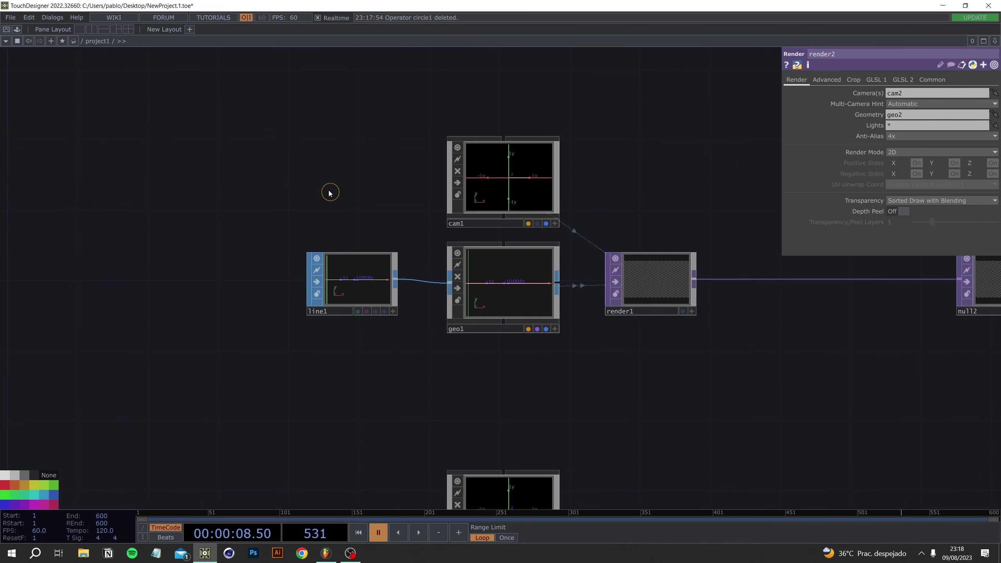
pyautogui.doubleClick(329, 190)
pyautogui.write('circle')
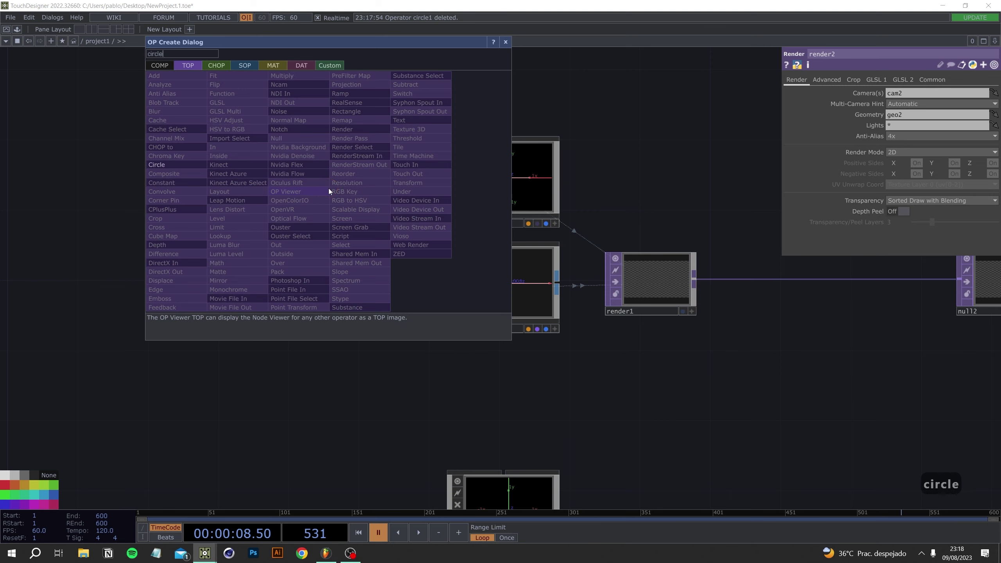
pyautogui.press('Tab')
pyautogui.click(185, 235)
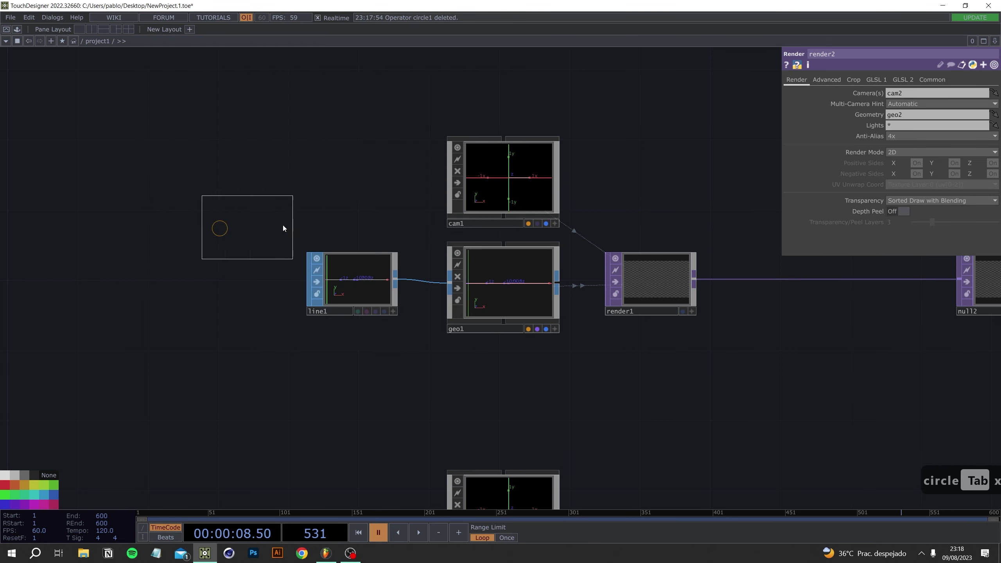
pyautogui.click(352, 208)
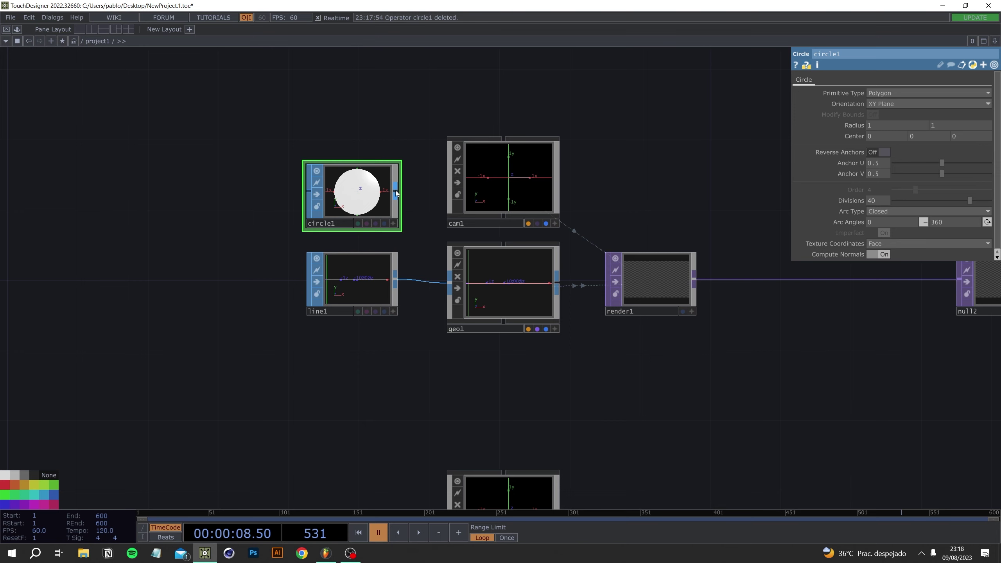
pyautogui.moveTo(408, 212); pyautogui.dragTo(439, 286)
# Display null2's output as the network background
pyautogui.moveTo(894, 350); pyautogui.dragTo(559, 356)
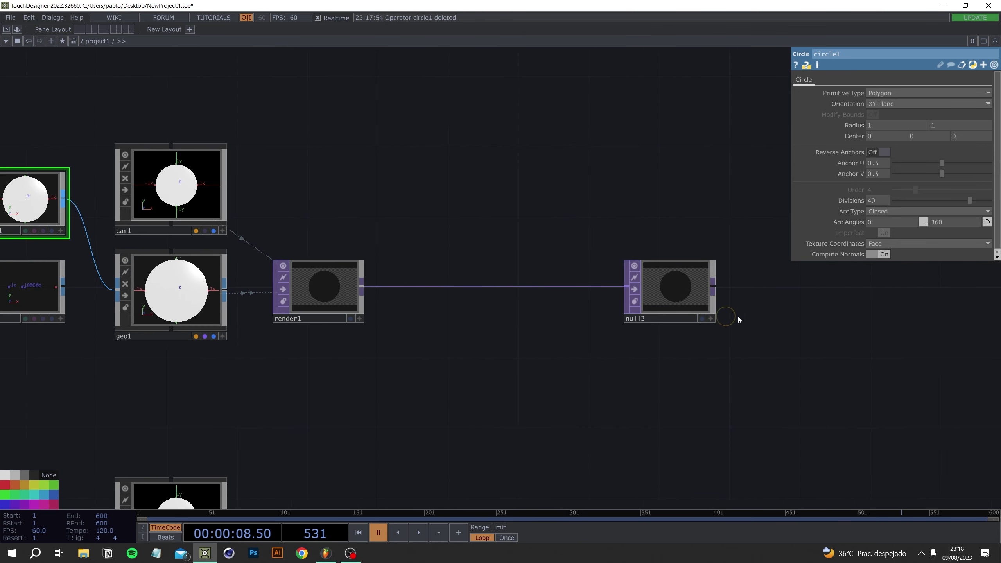
pyautogui.click(701, 319)
pyautogui.scroll(-3, 603, 355)
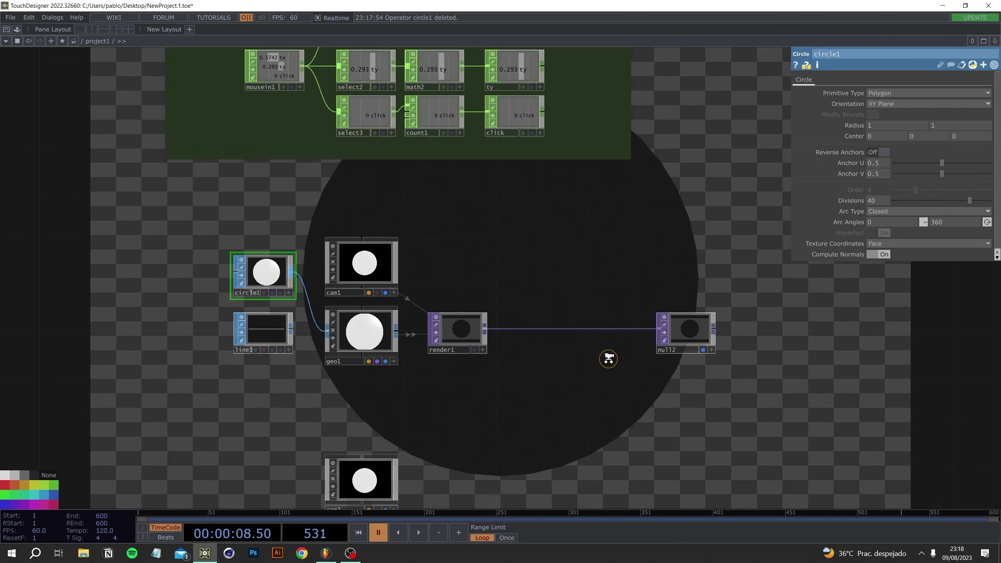
pyautogui.scroll(-3, 632, 346)
pyautogui.scroll(3, 579, 335)
pyautogui.scroll(1, 406, 346)
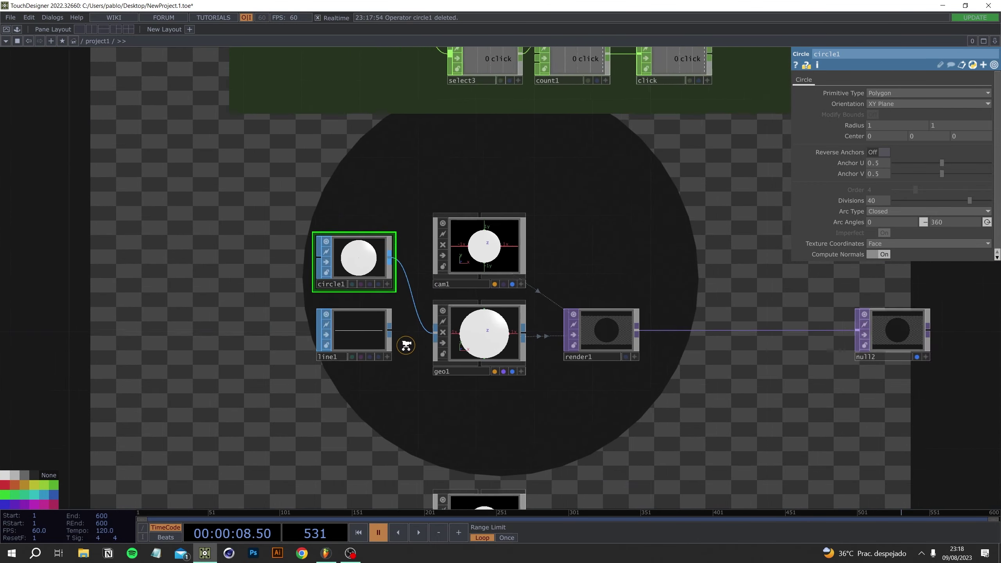
# Shrink circle1 by setting both radius values to 0.1
pyautogui.moveTo(418, 345); pyautogui.dragTo(615, 390)
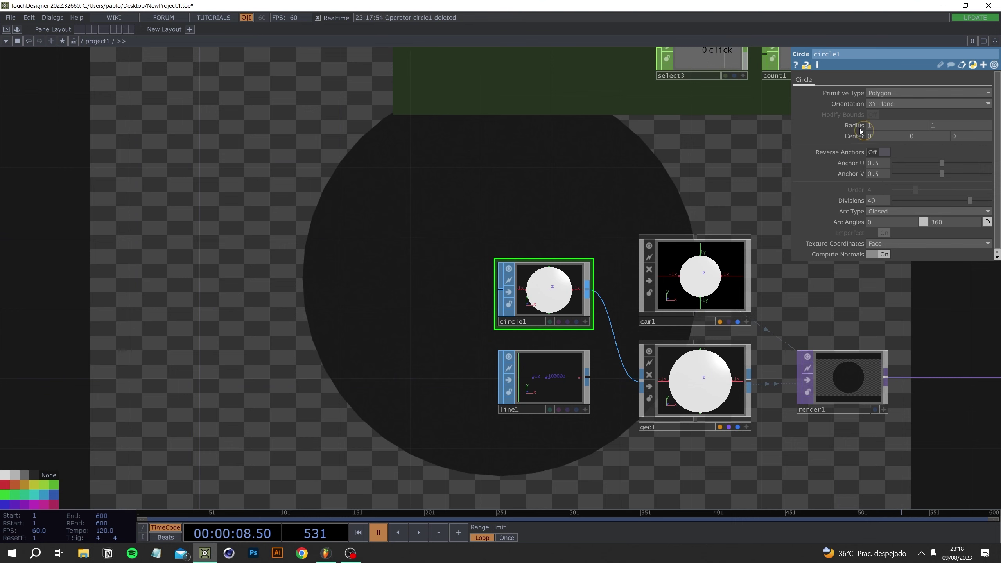
pyautogui.moveTo(857, 128); pyautogui.dragTo(838, 115, button='middle')
pyautogui.moveTo(450, 280); pyautogui.dragTo(594, 337)
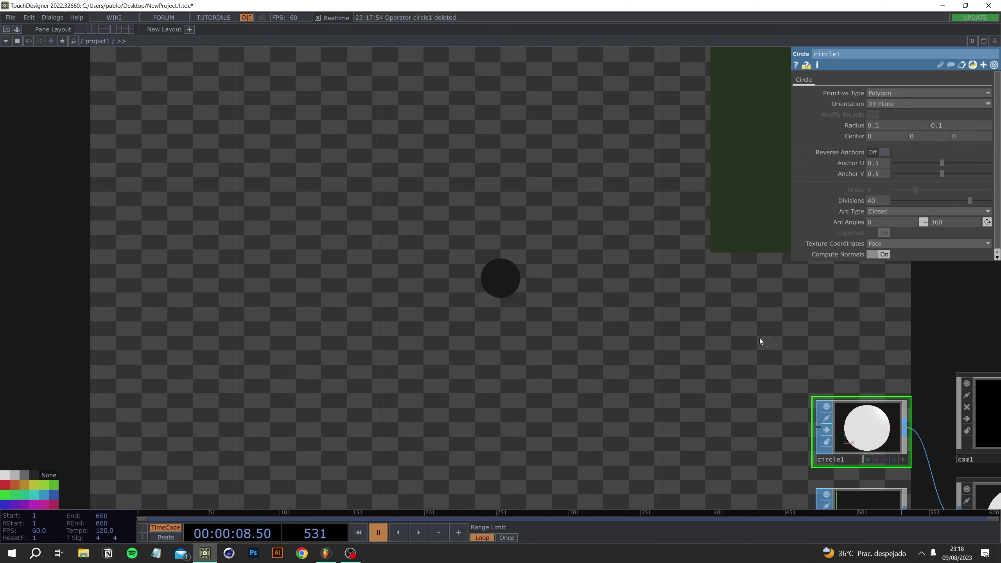
# Slide circle1's center X to 2.1 to find the render's horizontal edge, and reset it to 0
pyautogui.moveTo(760, 341); pyautogui.dragTo(530, 196)
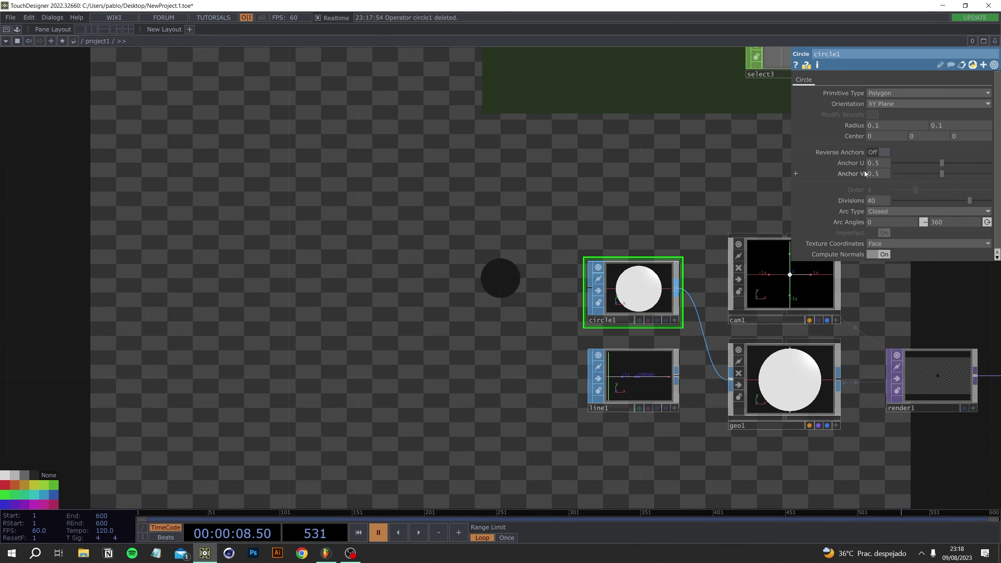
pyautogui.moveTo(714, 201); pyautogui.dragTo(862, 158, button='middle')
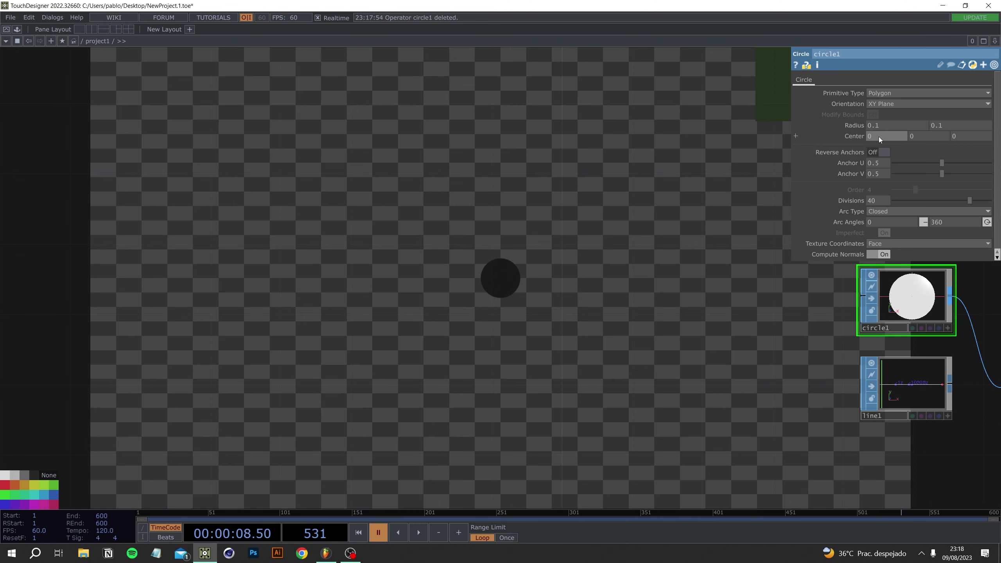
pyautogui.moveTo(879, 136); pyautogui.dragTo(909, 136)
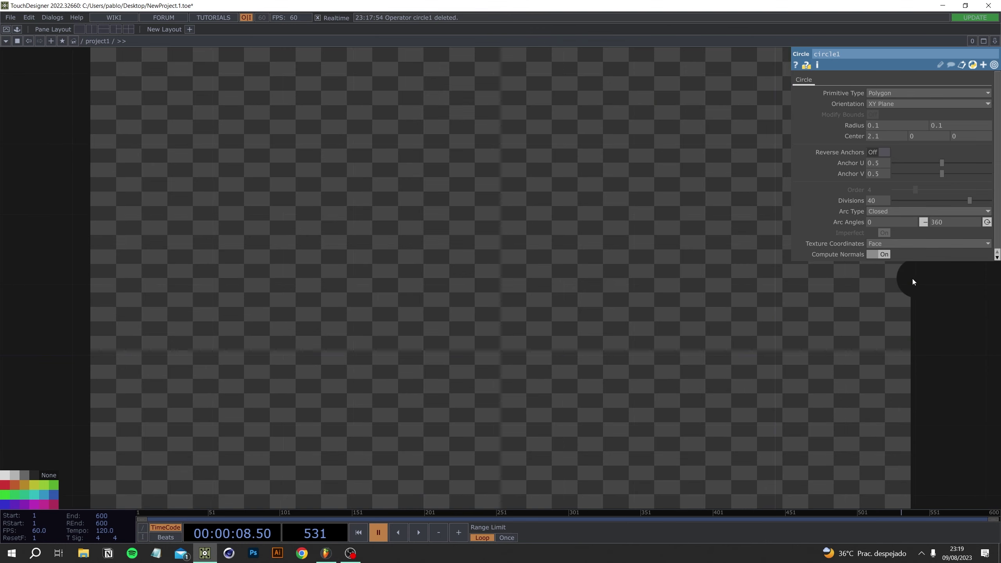
pyautogui.moveTo(913, 282); pyautogui.dragTo(519, 282)
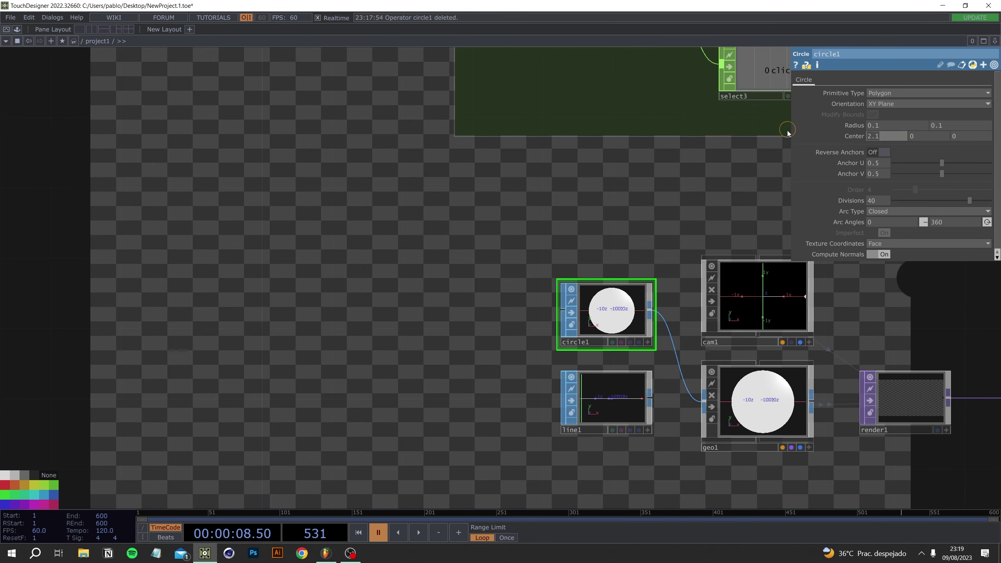
pyautogui.write('0')
pyautogui.press('Return')
# Set the To Range of math1, on the tx channel, to -2.1 and 2.1
pyautogui.moveTo(621, 199); pyautogui.dragTo(248, 382)
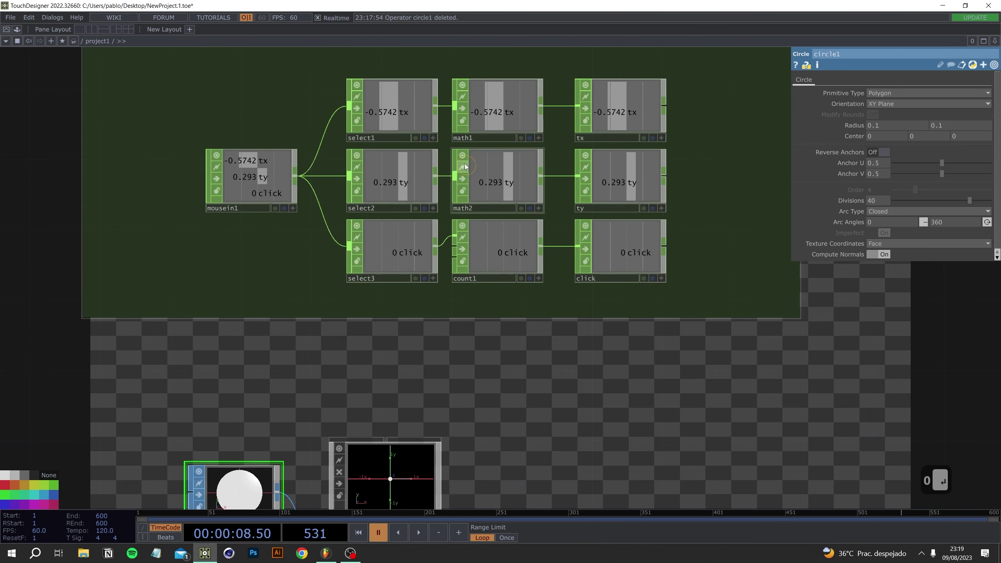
pyautogui.click(499, 111)
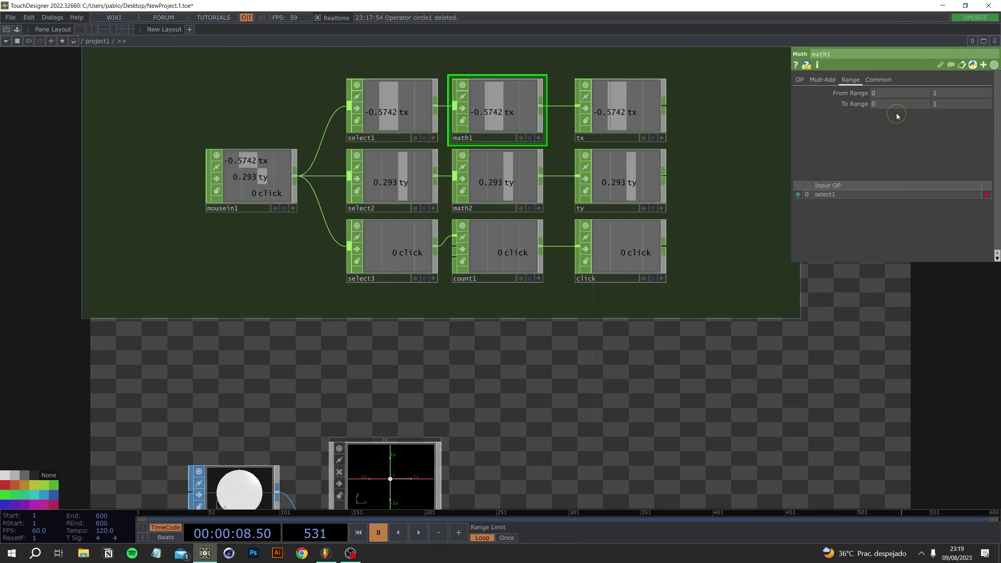
pyautogui.click(864, 105)
pyautogui.write('-2.1')
pyautogui.press('Return')
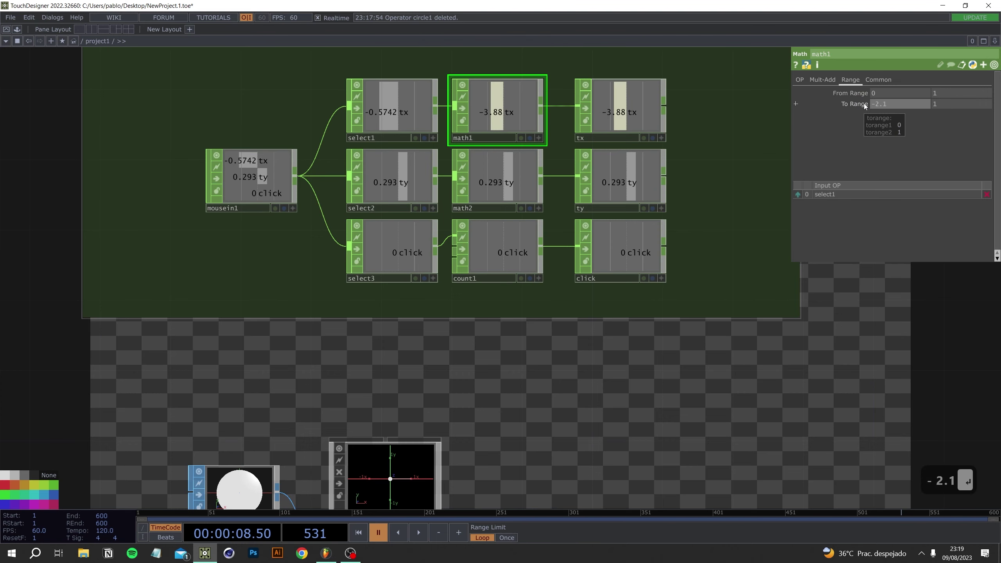
pyautogui.press('Tab')
pyautogui.write('2.1')
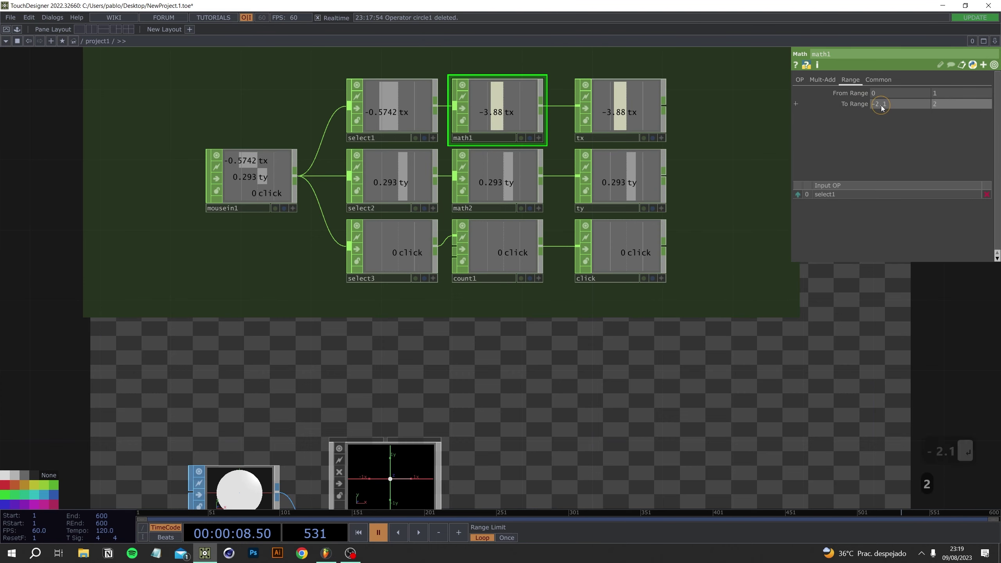
pyautogui.press('Return')
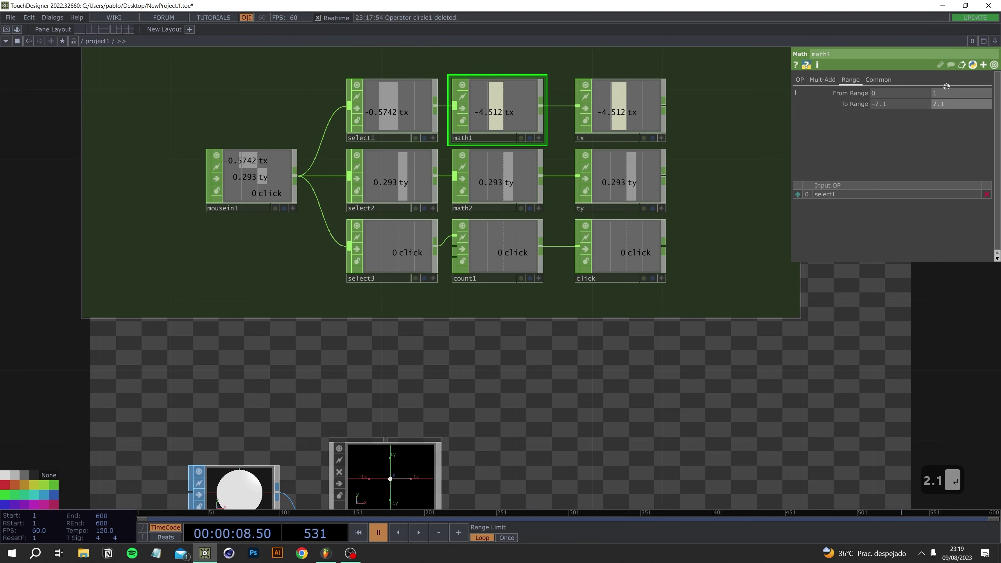
# Raise circle1's center Y to 1.2 to find the render's vertical edge, and reset it to 0
pyautogui.moveTo(596, 406); pyautogui.dragTo(662, 267)
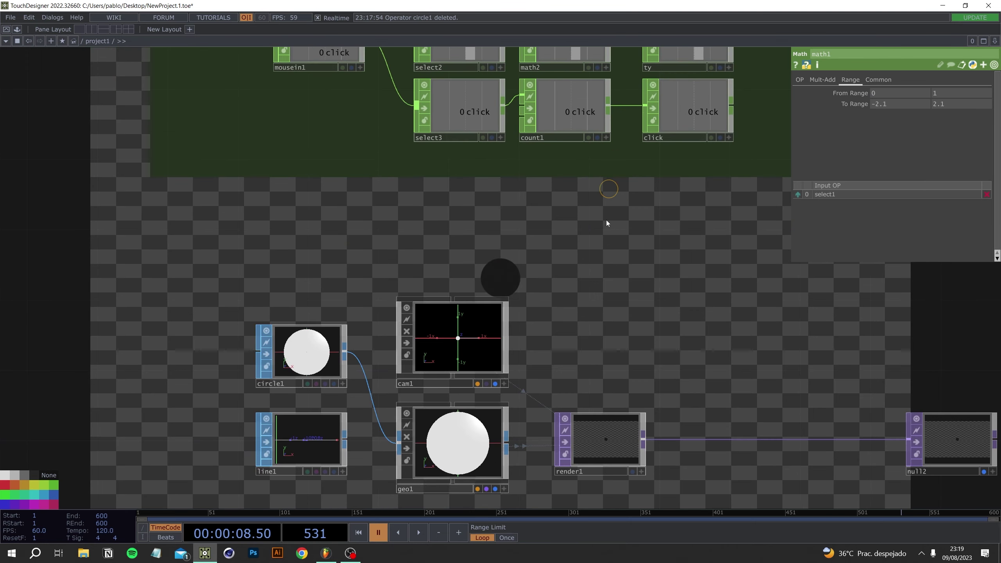
pyautogui.moveTo(618, 240); pyautogui.dragTo(672, 91)
pyautogui.click(382, 211)
pyautogui.moveTo(336, 251); pyautogui.dragTo(647, 253)
pyautogui.moveTo(498, 270); pyautogui.dragTo(560, 273)
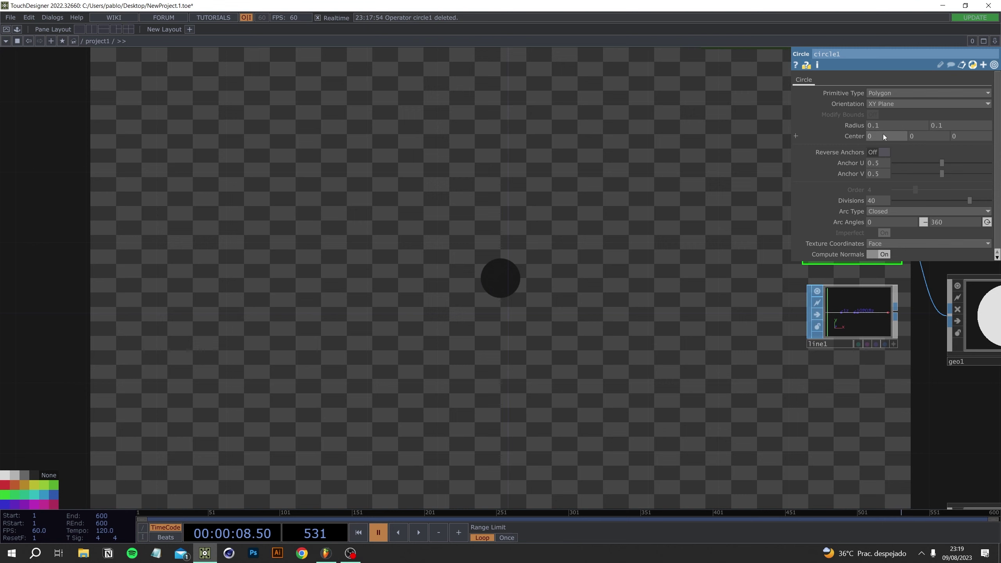
pyautogui.middleClick(918, 139)
pyautogui.moveTo(917, 139); pyautogui.dragTo(991, 138, button='middle')
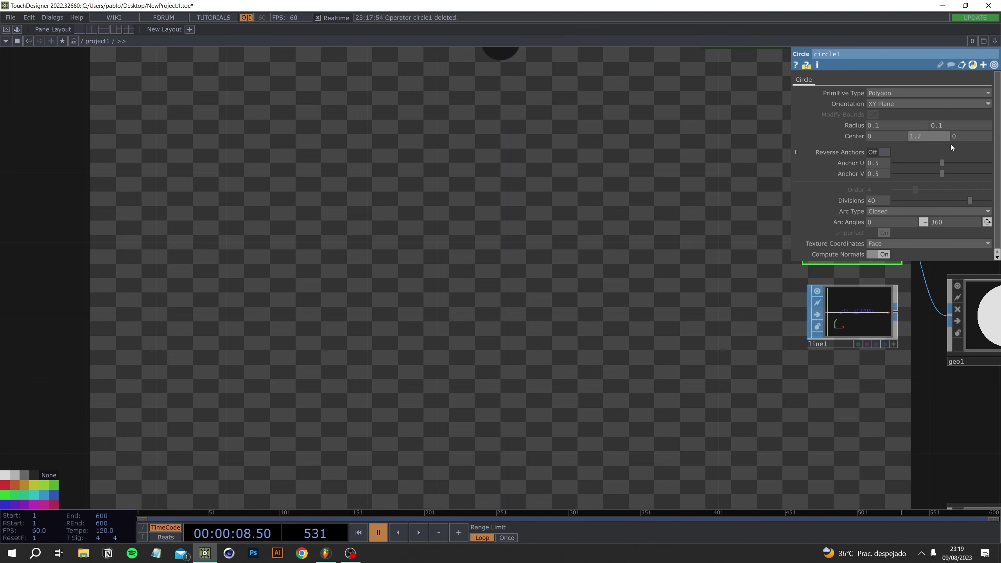
pyautogui.press('Return')
# Set the To Range of math2, on the ty channel, to -1.2 and 1.2
pyautogui.moveTo(781, 136); pyautogui.dragTo(329, 334)
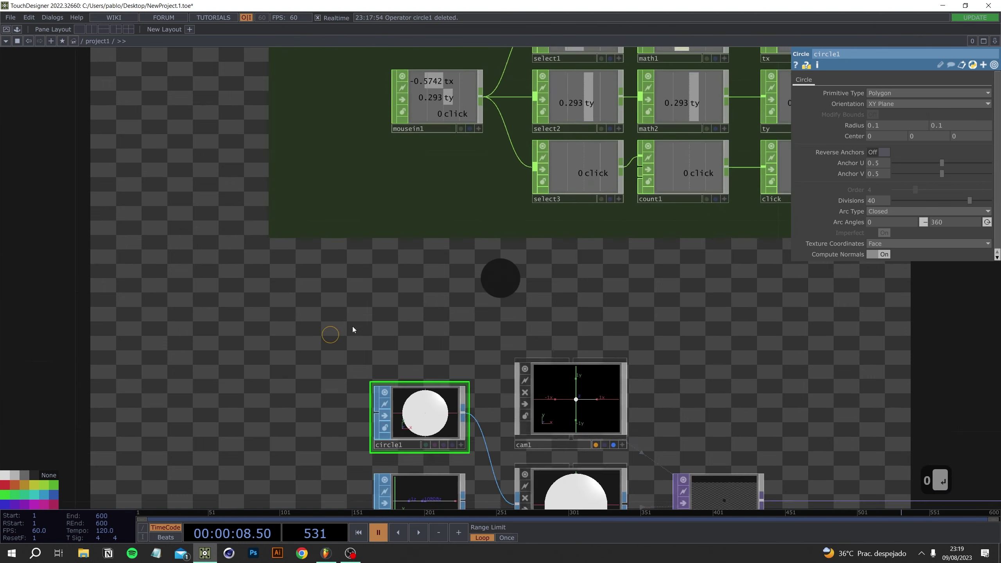
pyautogui.moveTo(442, 405); pyautogui.dragTo(228, 475)
pyautogui.click(424, 199)
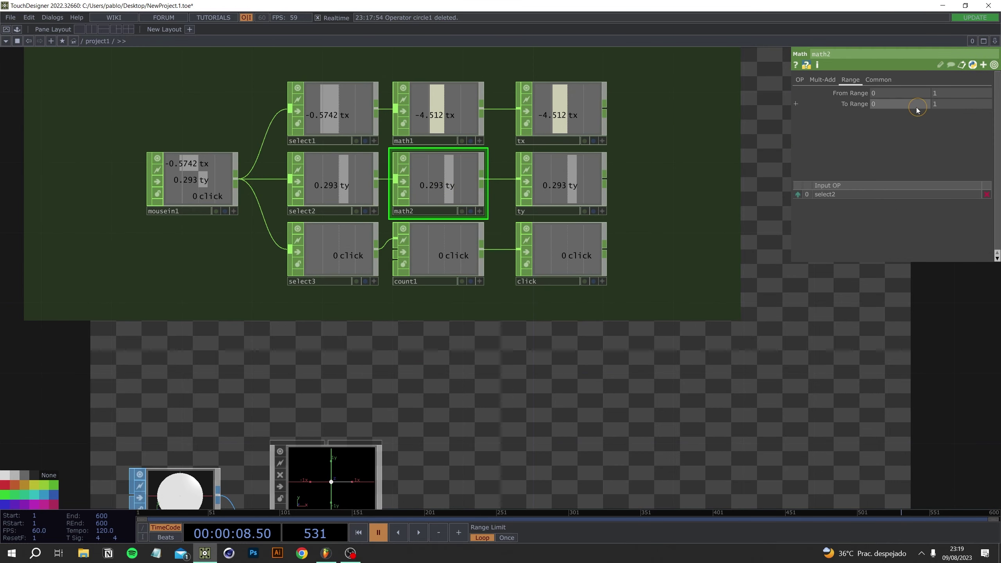
pyautogui.write('-1')
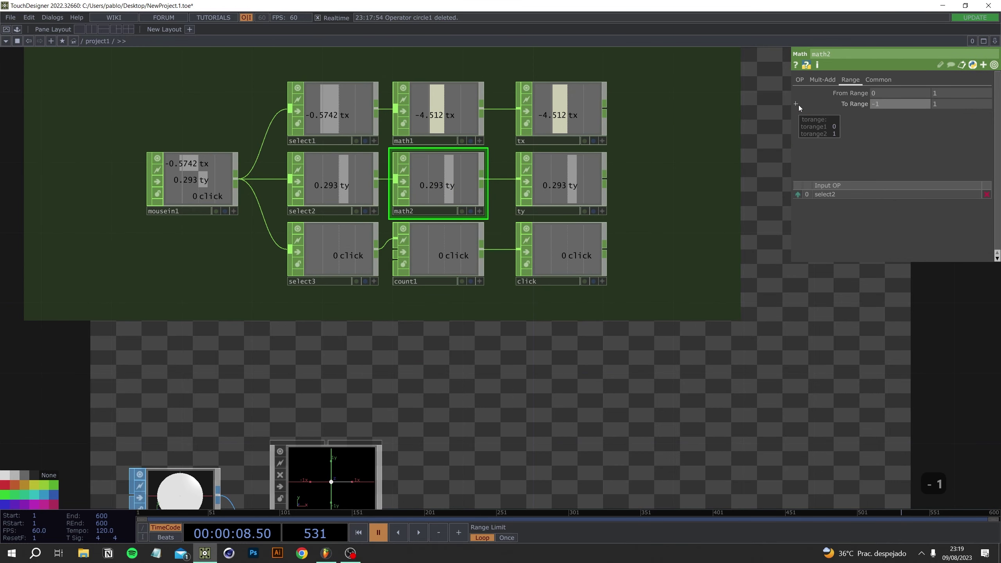
pyautogui.write('.2')
pyautogui.press('Return')
pyautogui.click(947, 103)
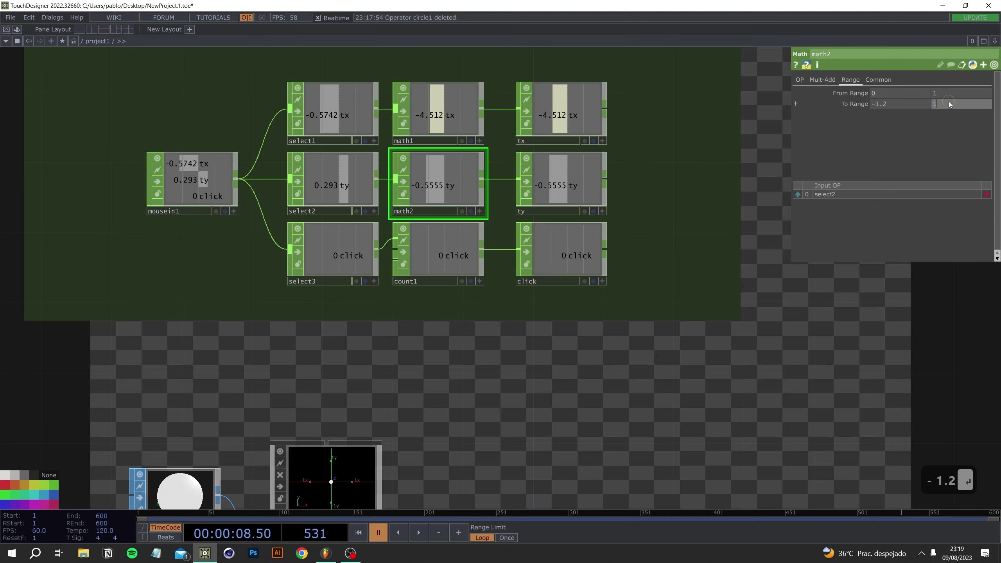
pyautogui.write('.2')
pyautogui.press('Return')
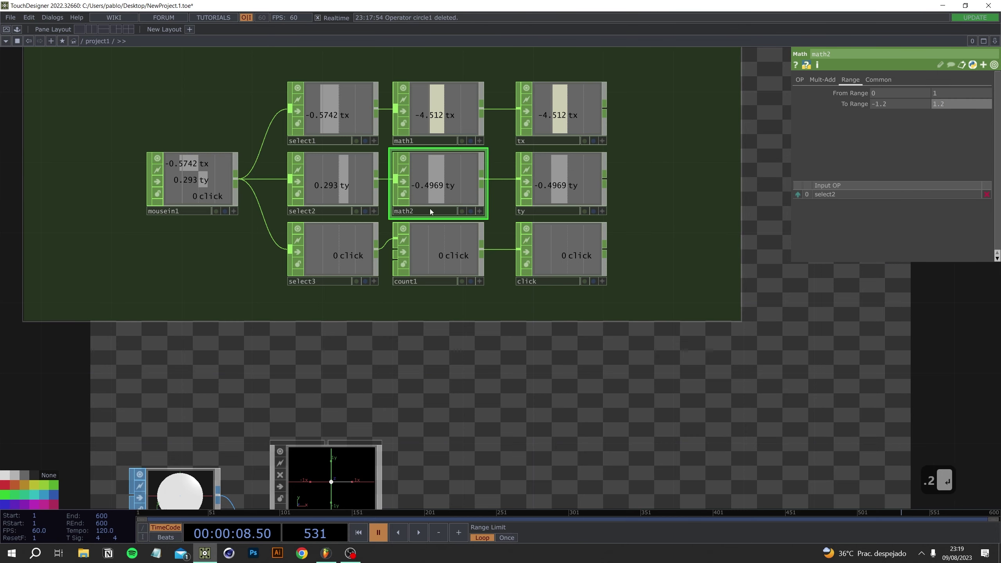
pyautogui.moveTo(625, 405); pyautogui.dragTo(670, 460)
pyautogui.click(492, 156)
pyautogui.click(838, 110)
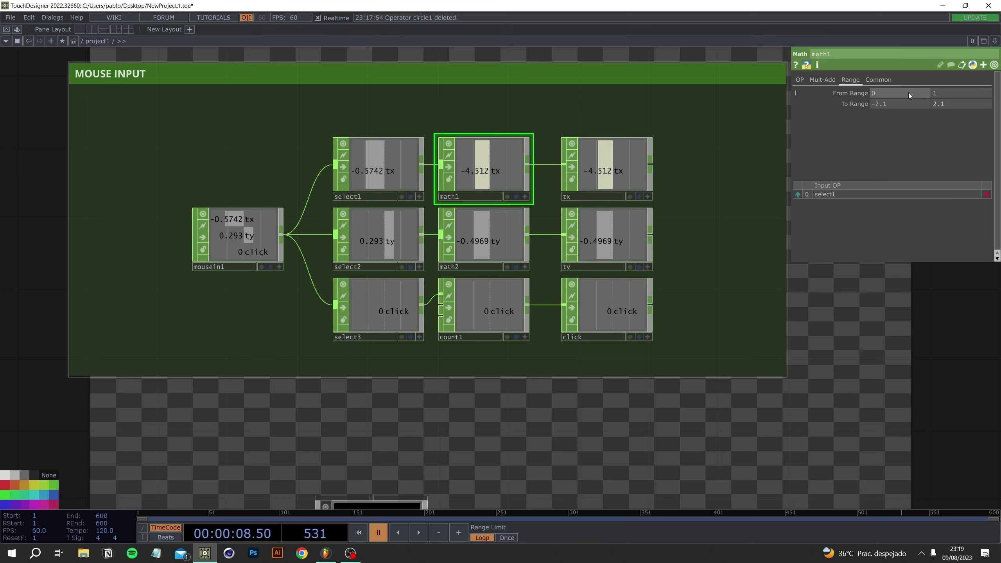
# Reconnect line1 to geo1 and delete circle1
pyautogui.moveTo(838, 304); pyautogui.dragTo(851, 301)
pyautogui.scroll(-5, 851, 327)
pyautogui.moveTo(675, 442); pyautogui.dragTo(545, 275)
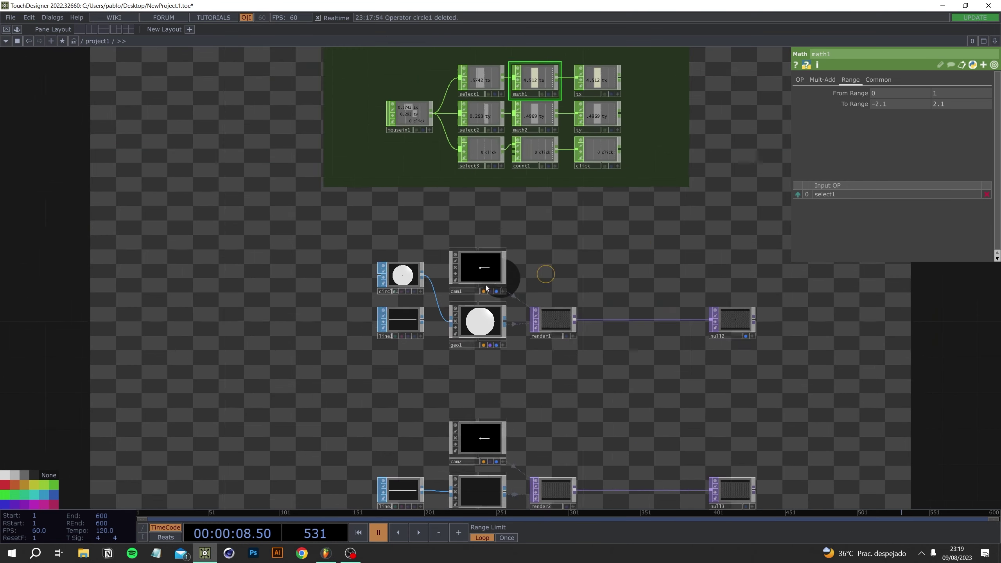
pyautogui.scroll(5, 422, 299)
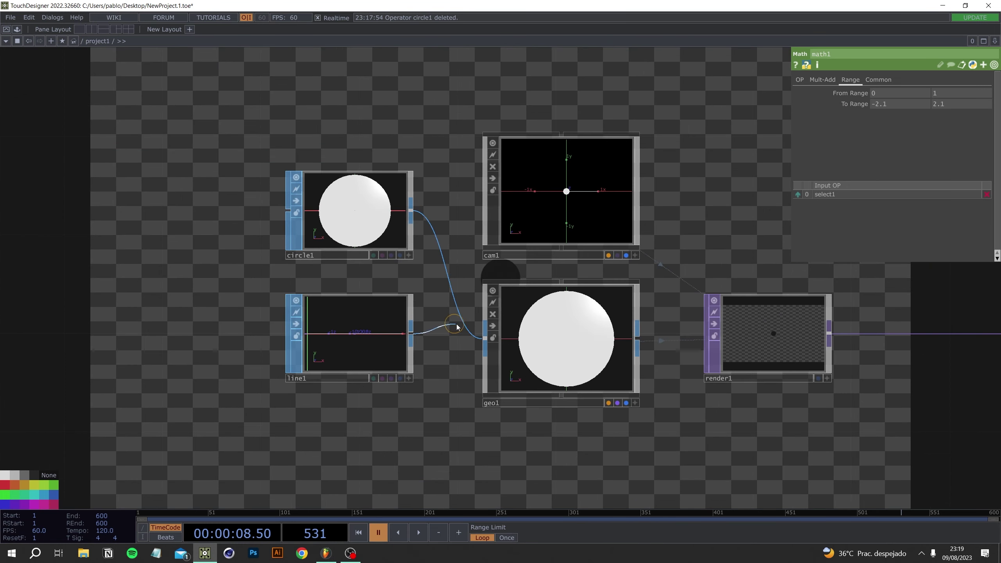
pyautogui.click(485, 334)
pyautogui.click(345, 208)
pyautogui.press('Delete')
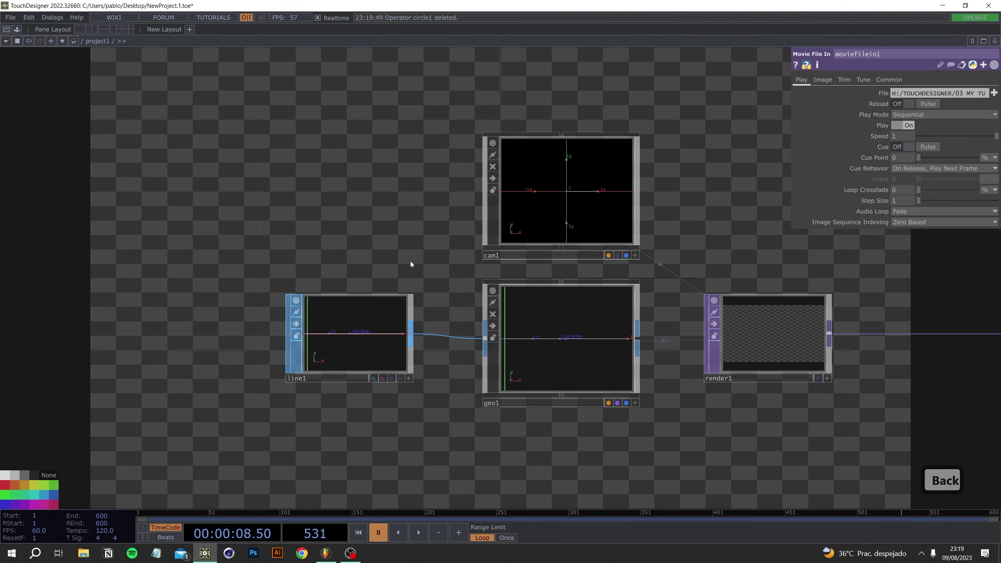
# Stop displaying null2's output as the network background
pyautogui.moveTo(411, 265); pyautogui.dragTo(251, 253)
pyautogui.scroll(-4, 253, 252)
pyautogui.scroll(3, 568, 297)
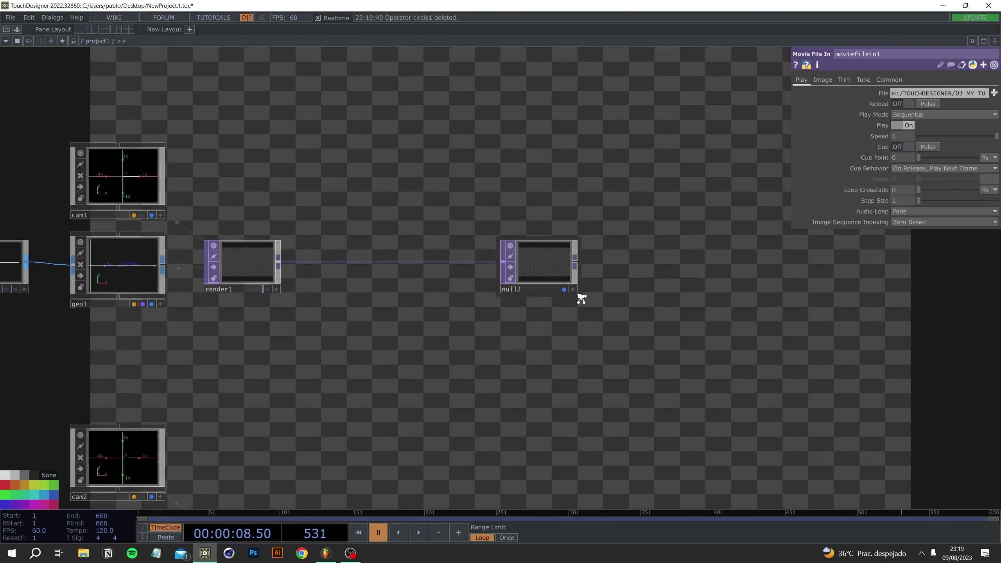
pyautogui.scroll(1, 581, 298)
pyautogui.click(562, 289)
# Bring up math1's range parameters in the MOUSE INPUT box and start timeline playback
pyautogui.moveTo(402, 337); pyautogui.dragTo(630, 418)
pyautogui.scroll(-2, 547, 230)
pyautogui.moveTo(581, 243); pyautogui.dragTo(739, 456)
pyautogui.click(595, 192)
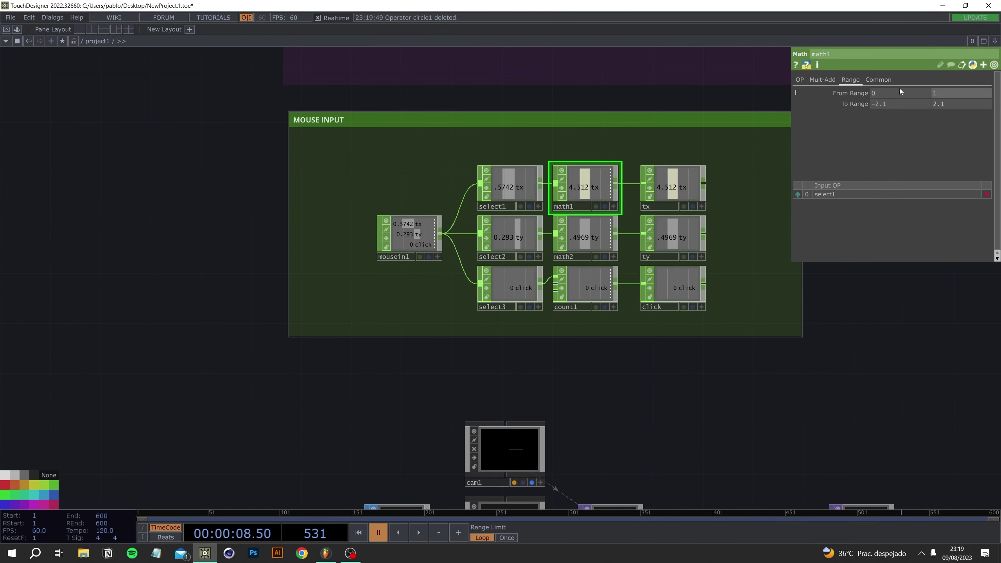
pyautogui.moveTo(161, 226); pyautogui.dragTo(335, 288)
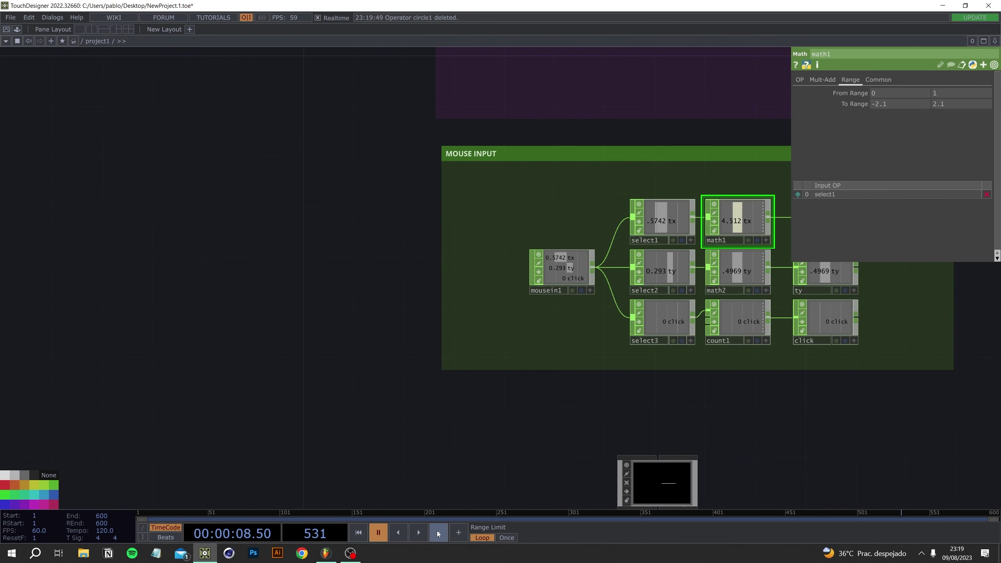
pyautogui.click(420, 532)
pyautogui.moveTo(610, 405); pyautogui.dragTo(543, 413)
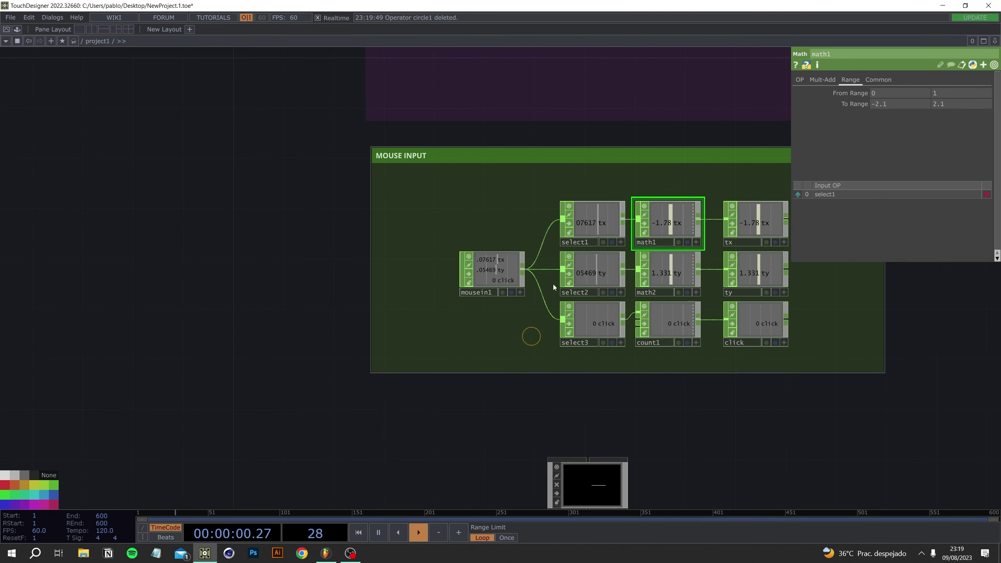
# Set the From Range of math1, on the tx channel, to start at -1
pyautogui.scroll(5, 559, 282)
pyautogui.scroll(-4, 595, 136)
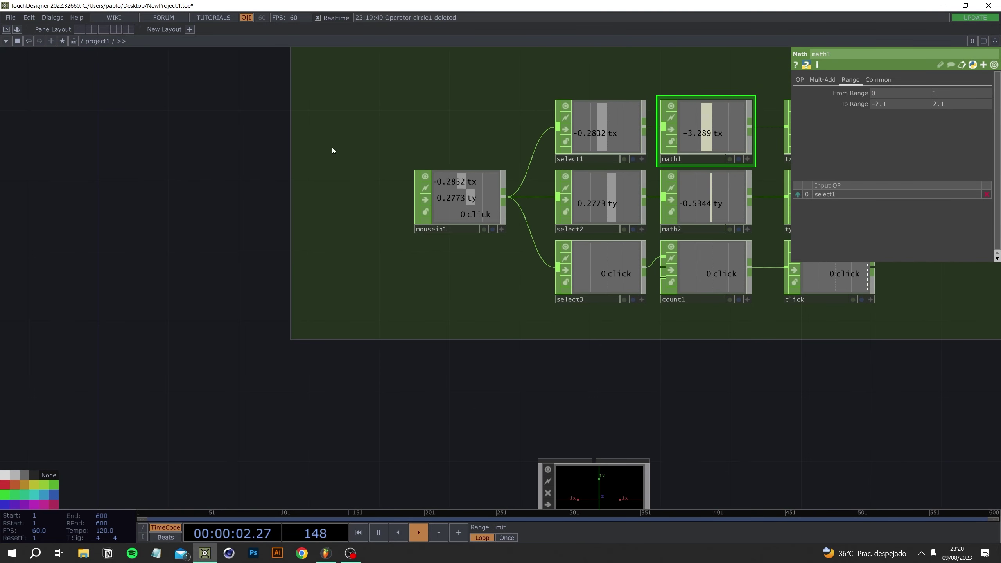
pyautogui.moveTo(252, 200); pyautogui.dragTo(257, 284)
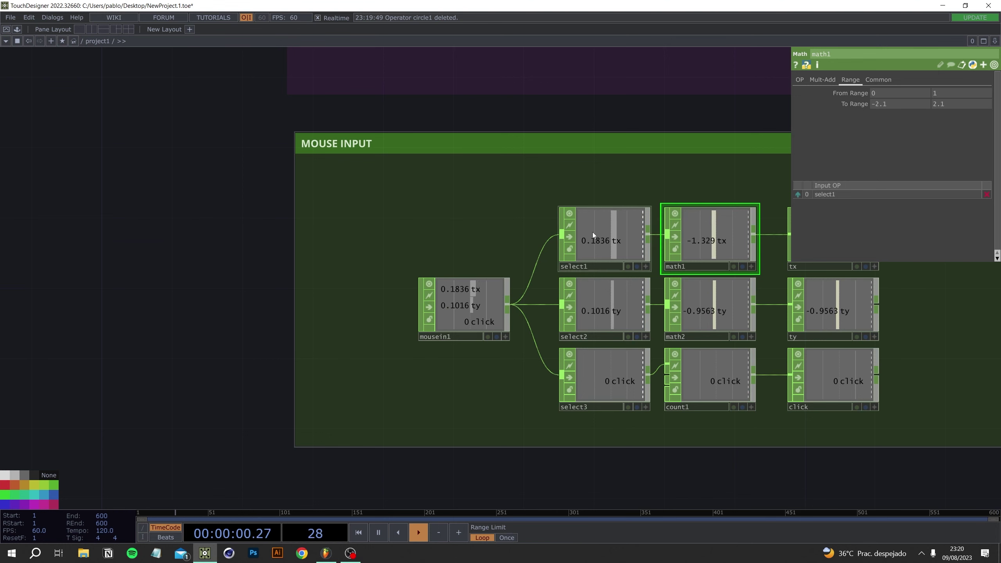
pyautogui.write('-1')
pyautogui.press('Tab')
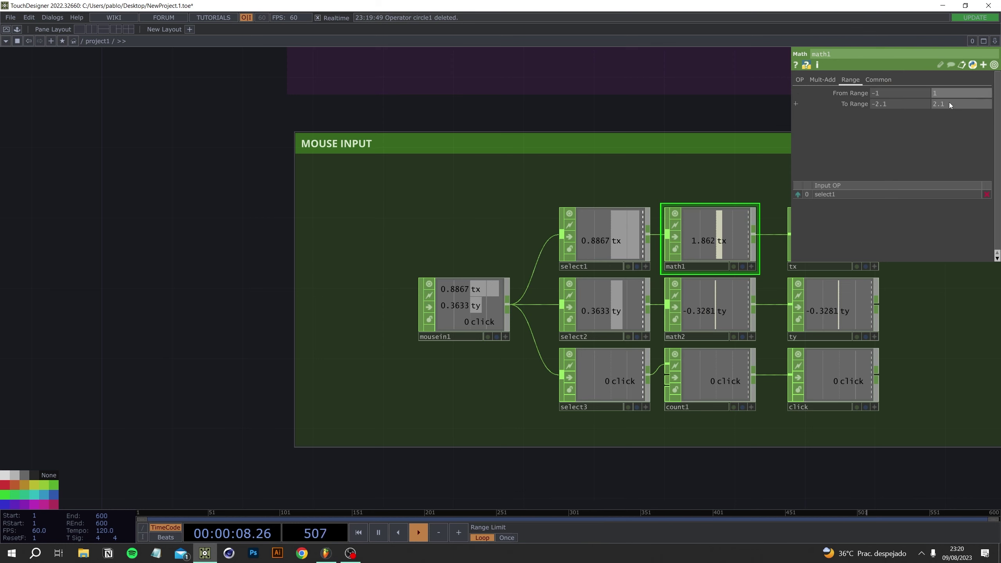
# Set the From Range of math2, on the ty channel, to -0.52 and 0.52, and compare both math operators' outputs
pyautogui.moveTo(890, 342); pyautogui.dragTo(725, 306)
pyautogui.click(518, 278)
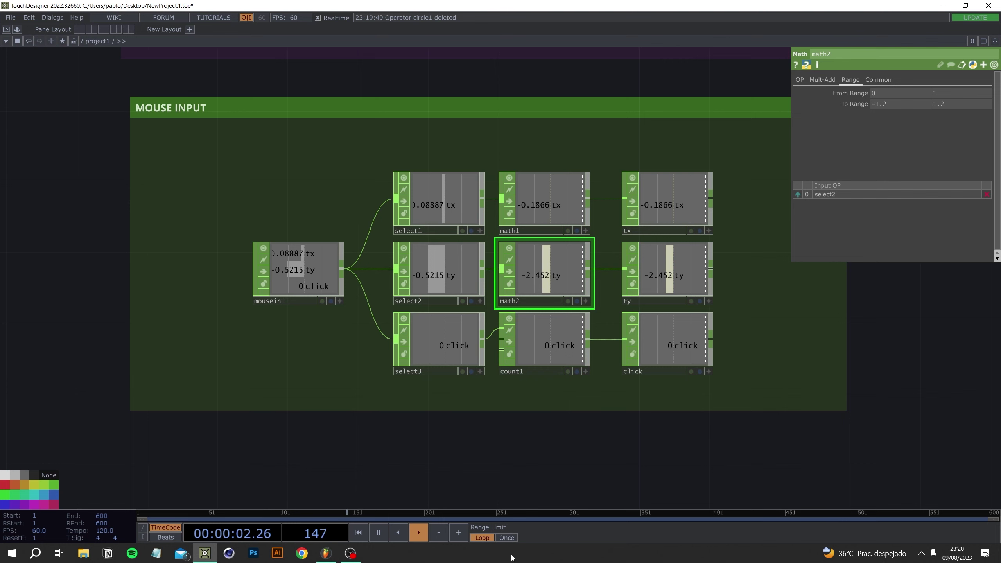
pyautogui.moveTo(886, 95); pyautogui.dragTo(823, 93)
pyautogui.write('-')
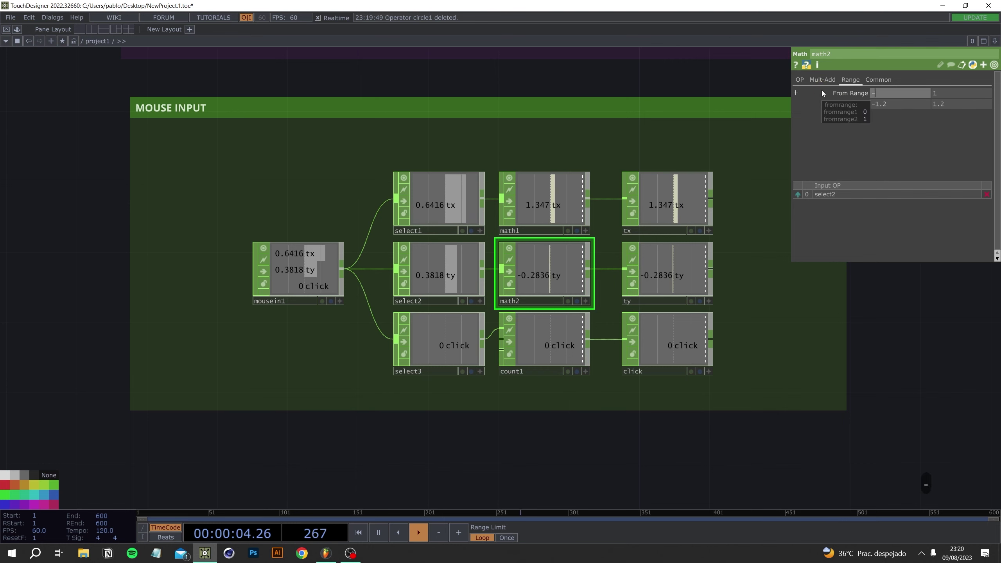
pyautogui.write('0.52')
pyautogui.press('Tab')
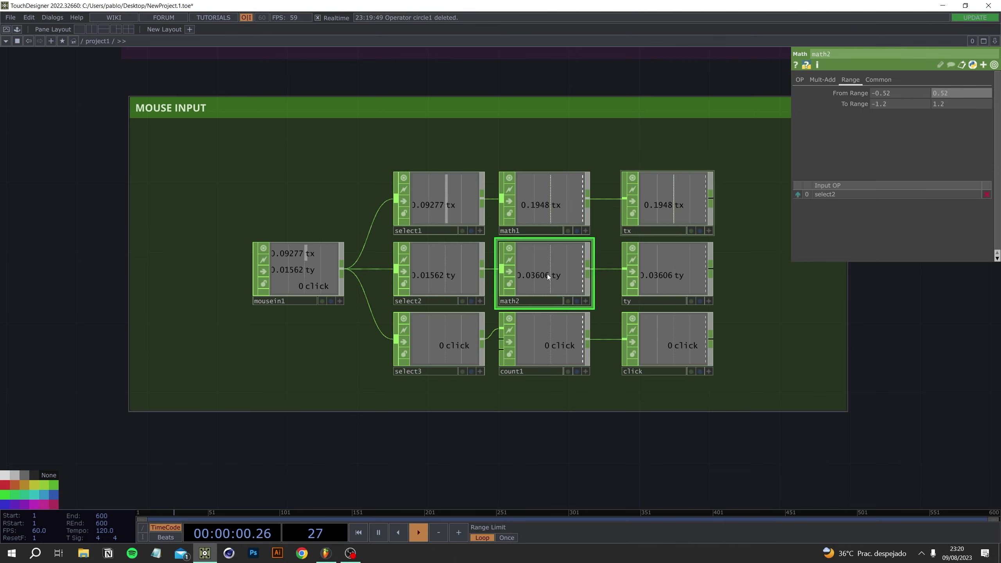
pyautogui.click(553, 220)
pyautogui.click(555, 261)
pyautogui.click(568, 219)
pyautogui.click(564, 272)
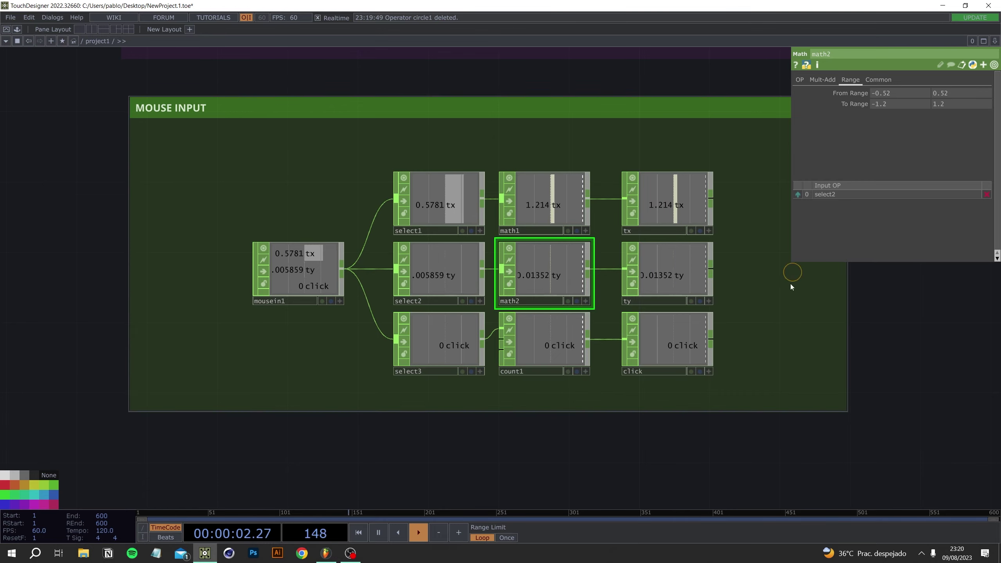
# Add a network box enclosing the first line chain, from line1 and cam1 through to null2
pyautogui.scroll(-5, 792, 287)
pyautogui.scroll(-3, 672, 280)
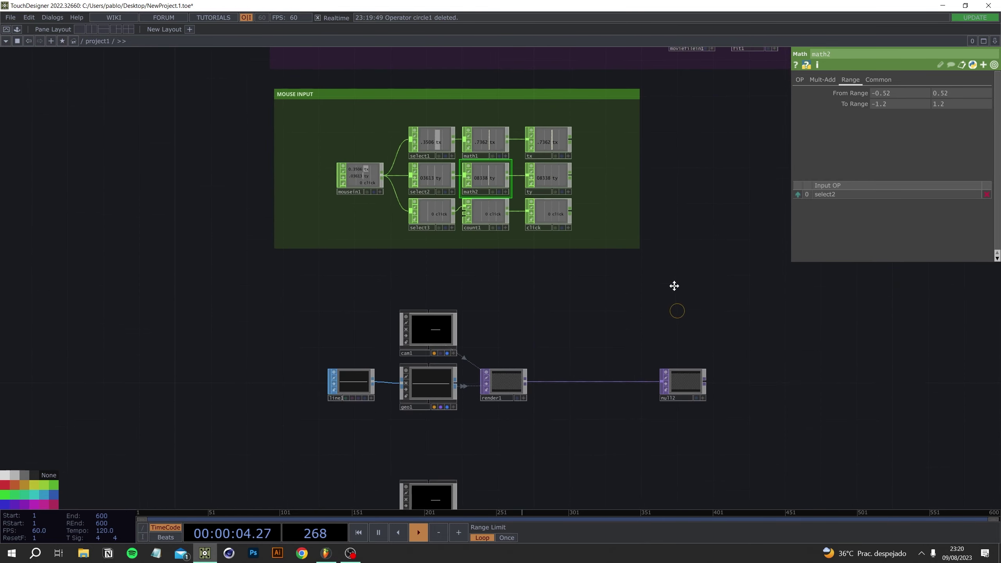
pyautogui.scroll(4, 729, 314)
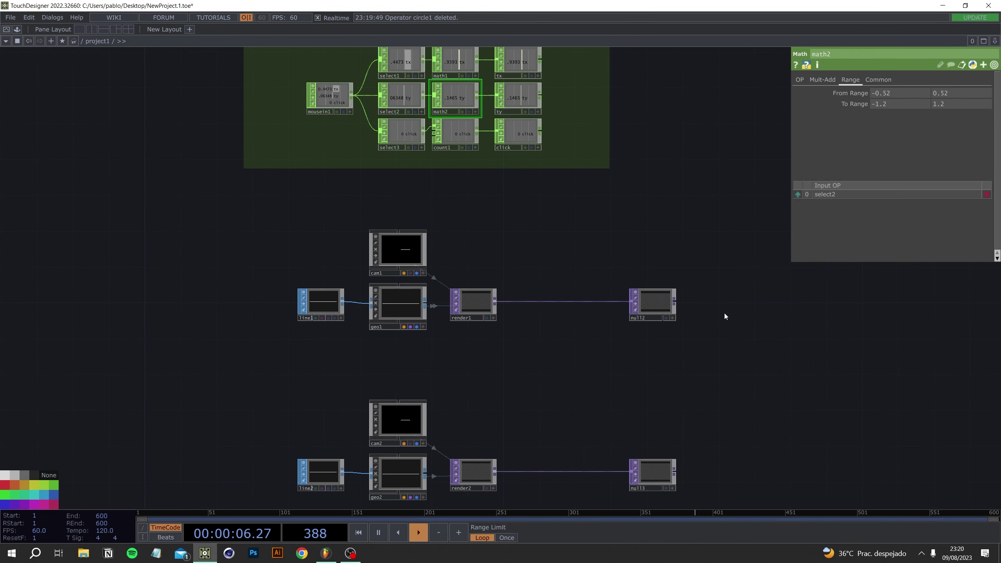
pyautogui.rightClick(190, 217)
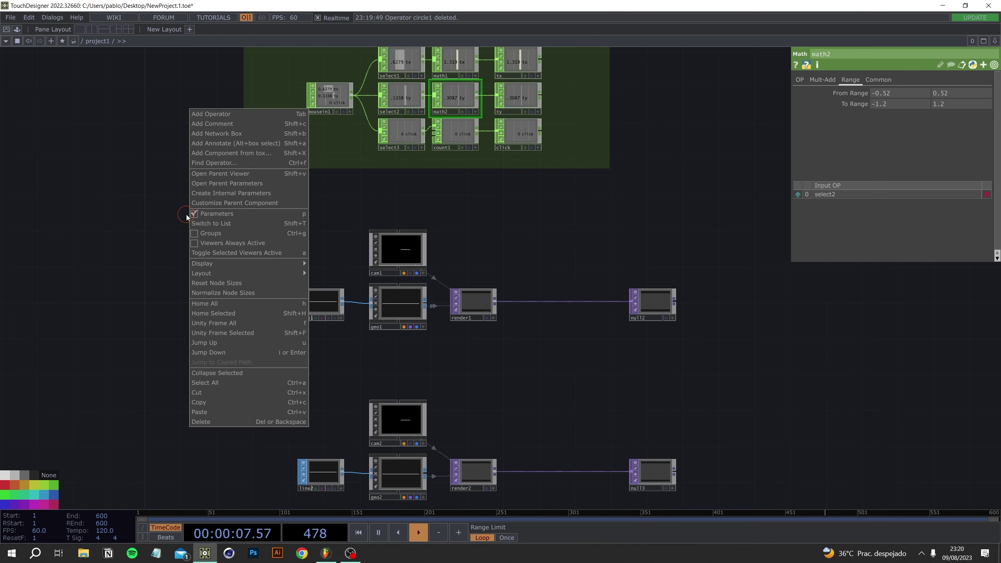
pyautogui.click(220, 136)
pyautogui.moveTo(234, 267); pyautogui.dragTo(292, 266)
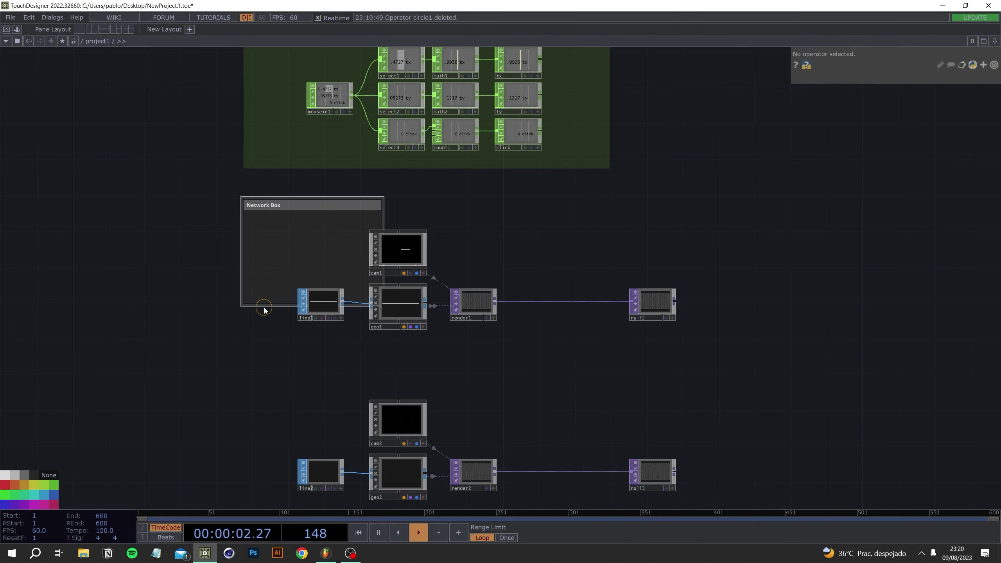
pyautogui.moveTo(264, 307); pyautogui.dragTo(288, 382)
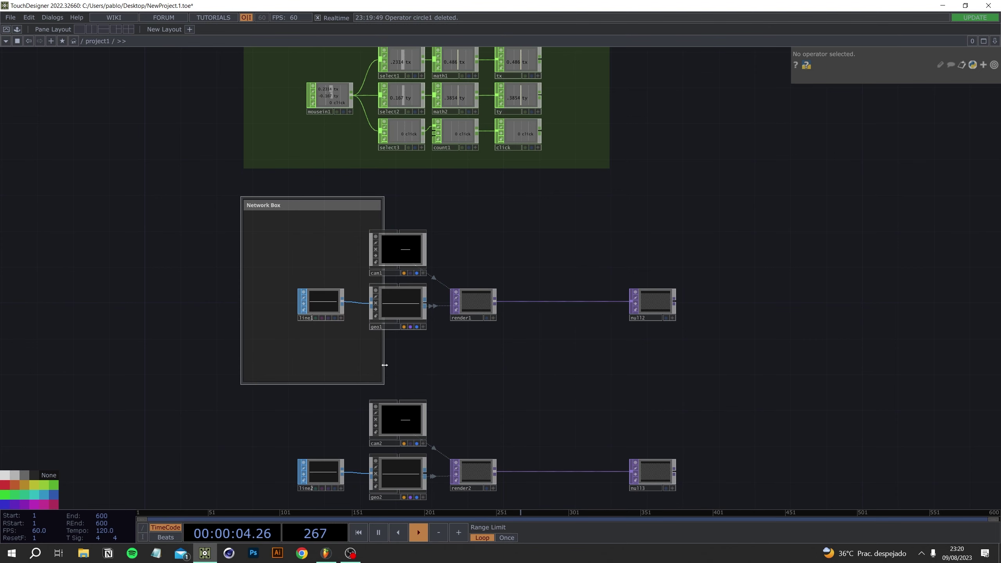
pyautogui.moveTo(384, 365); pyautogui.dragTo(734, 367)
# Title the first line chain's network box DISTORTION LINE
pyautogui.doubleClick(334, 206)
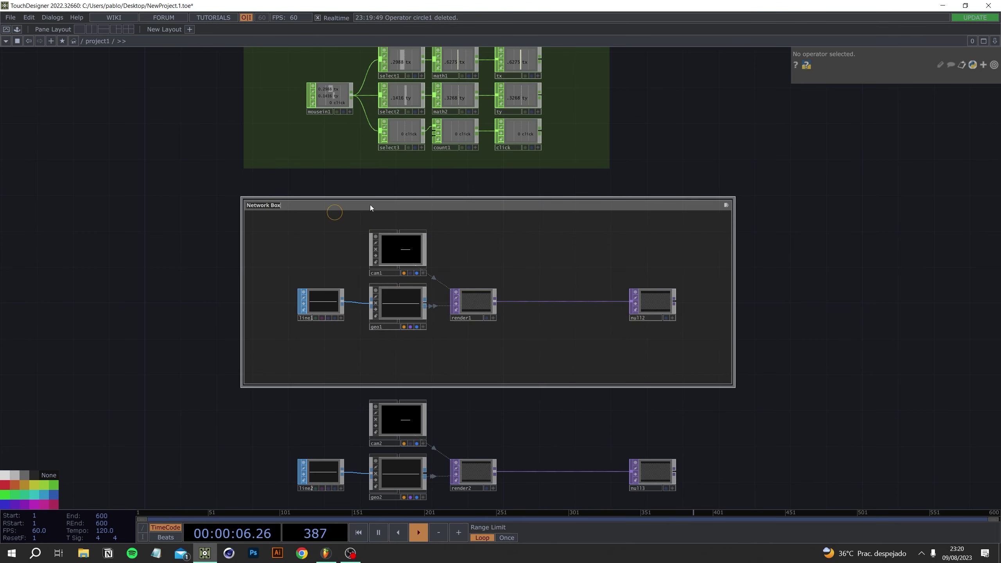
pyautogui.write('DISTORTI')
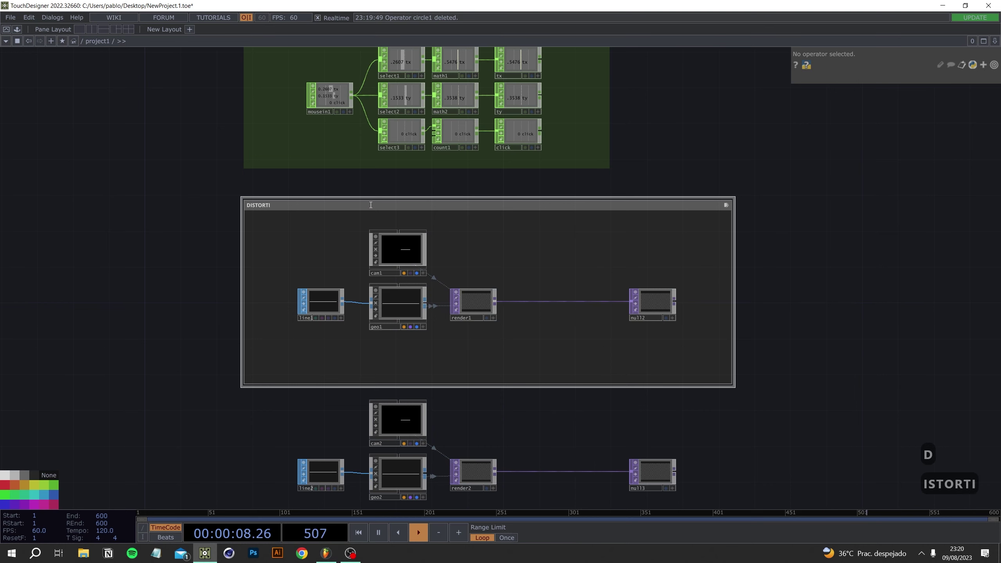
pyautogui.write('ON LINE')
pyautogui.press('Return')
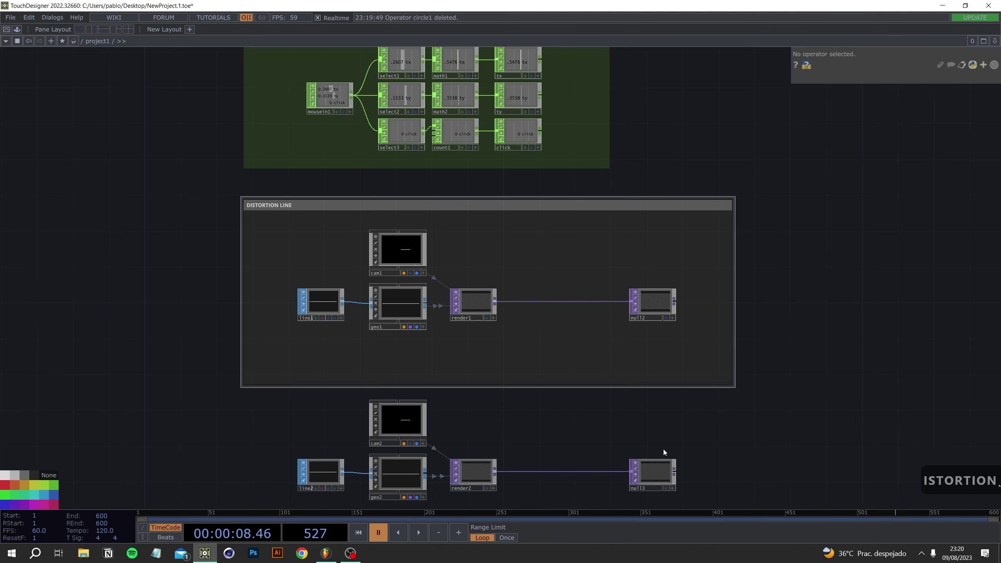
# Move the whole second line chain, from line2 and cam2 to null3, further below the DISTORTION LINE box
pyautogui.moveTo(742, 376); pyautogui.dragTo(729, 189)
pyautogui.moveTo(772, 224); pyautogui.dragTo(199, 385, button='right')
pyautogui.moveTo(303, 276); pyautogui.dragTo(302, 338)
# Add a network box enclosing the second line chain, from line2 and cam2 through to null3
pyautogui.click(193, 227)
pyautogui.rightClick(182, 215)
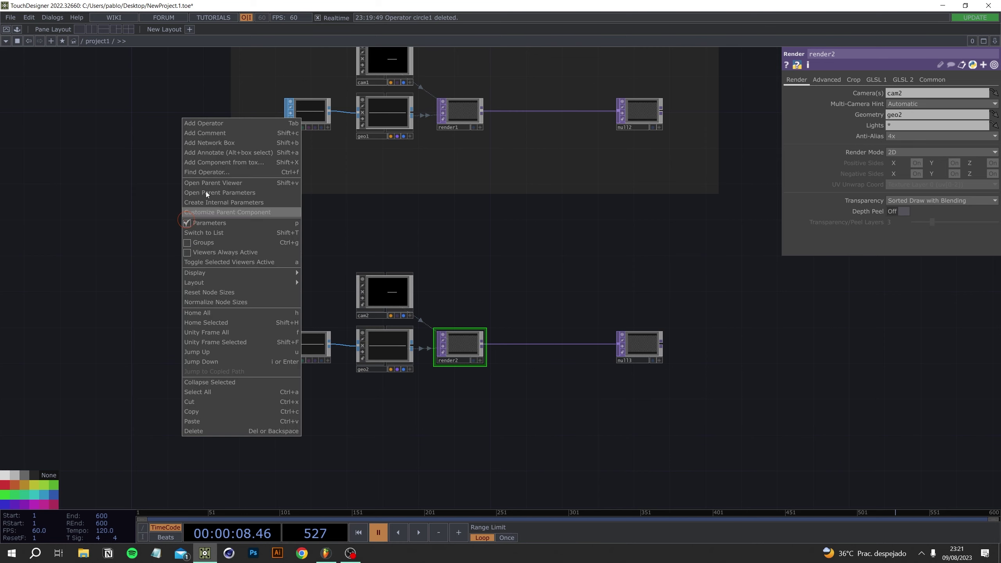
pyautogui.click(237, 139)
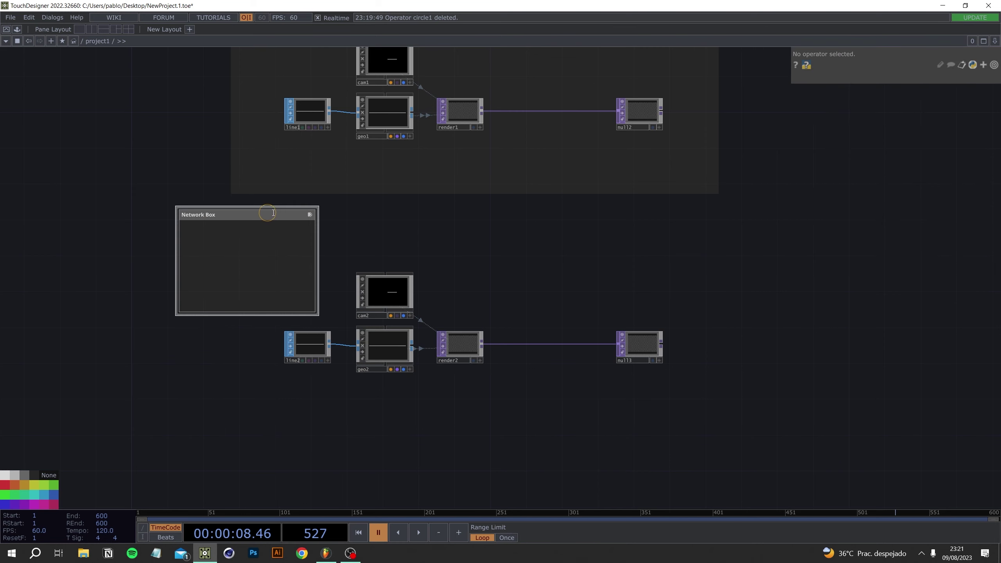
pyautogui.moveTo(248, 214); pyautogui.dragTo(302, 213)
pyautogui.moveTo(335, 313); pyautogui.dragTo(321, 446)
pyautogui.moveTo(371, 247); pyautogui.dragTo(723, 263)
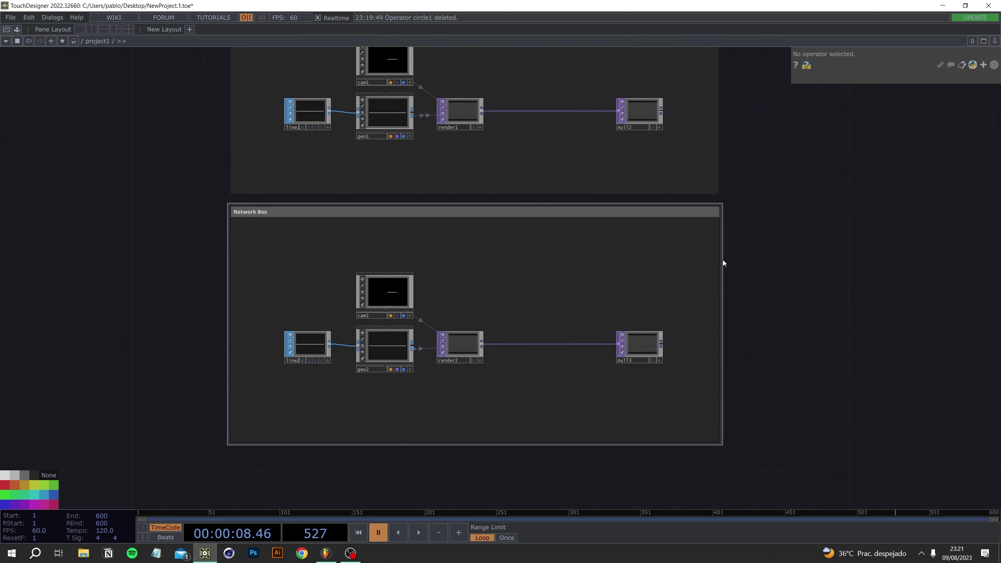
# Title the second line chain's network box VISIBLE LINE
pyautogui.doubleClick(257, 213)
pyautogui.write('vISIBLE I')
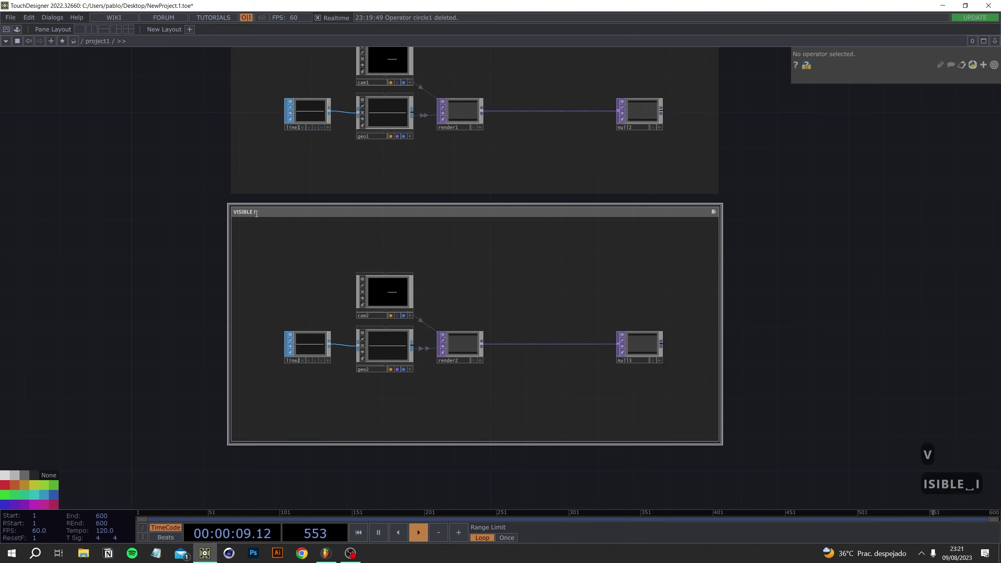
pyautogui.press('BackSpace')
pyautogui.write('ÑI')
pyautogui.press('BackSpace')
pyautogui.press('BackSpace')
pyautogui.write('L')
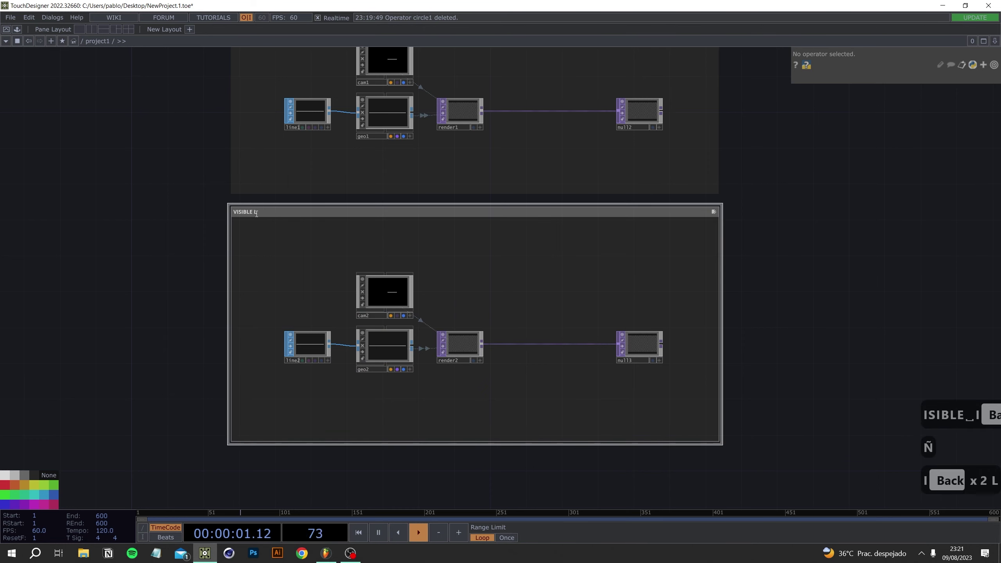
pyautogui.write('INE')
pyautogui.press('Return')
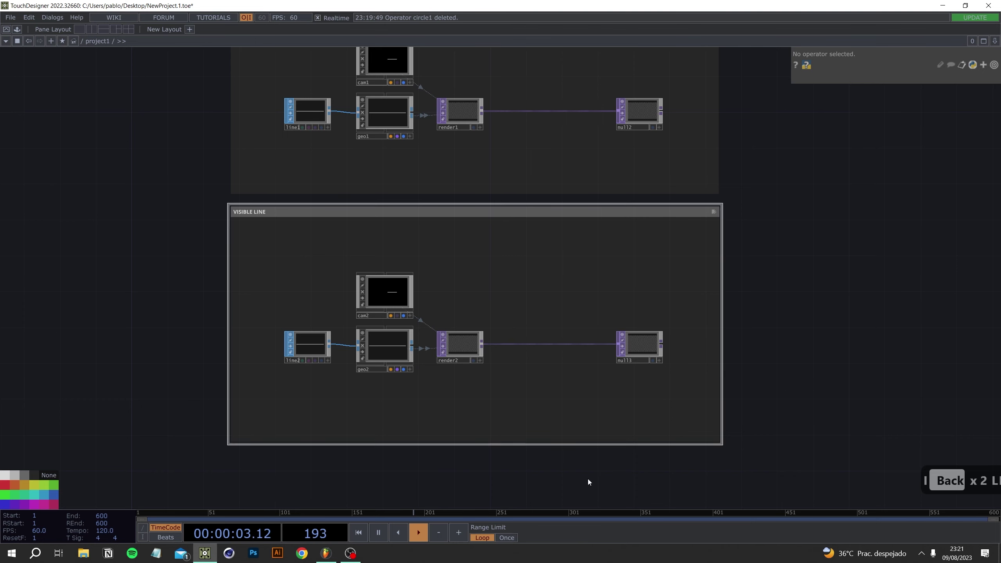
# Create a Line MAT in the DISTORTION LINE box for geo1
pyautogui.moveTo(731, 358); pyautogui.dragTo(580, 452)
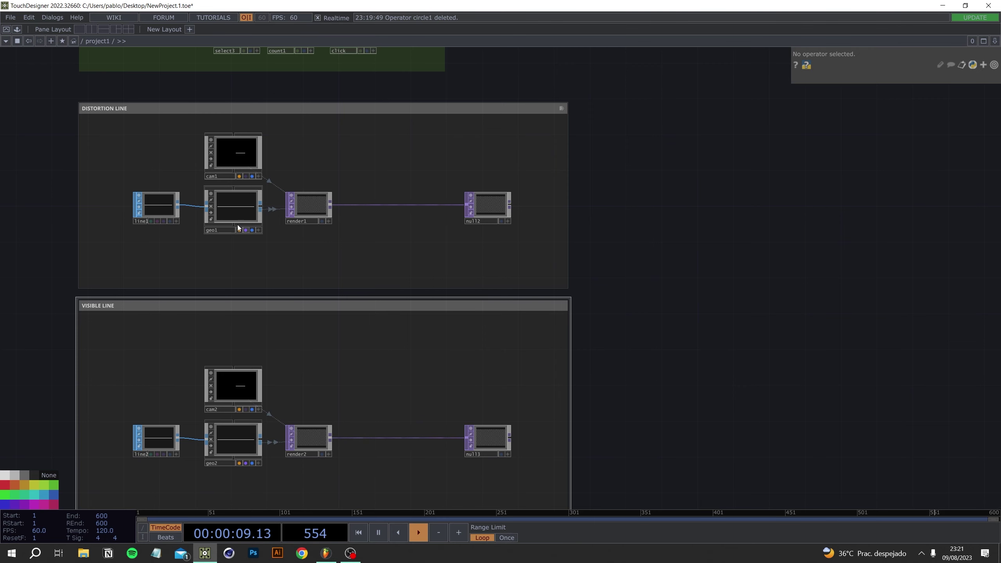
pyautogui.doubleClick(152, 270)
pyautogui.write('mater')
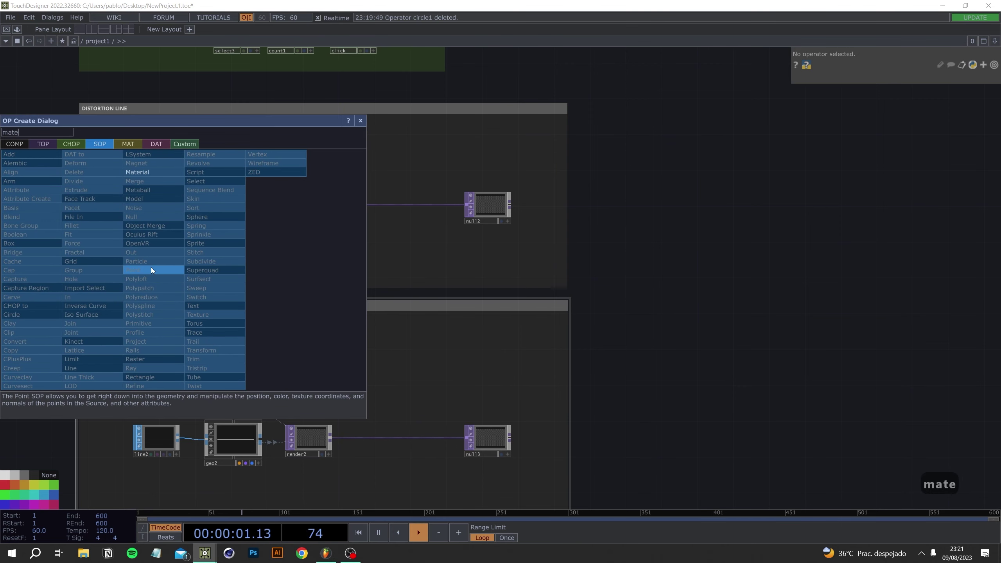
pyautogui.press('Tab')
pyautogui.press('BackSpace')
pyautogui.write('line')
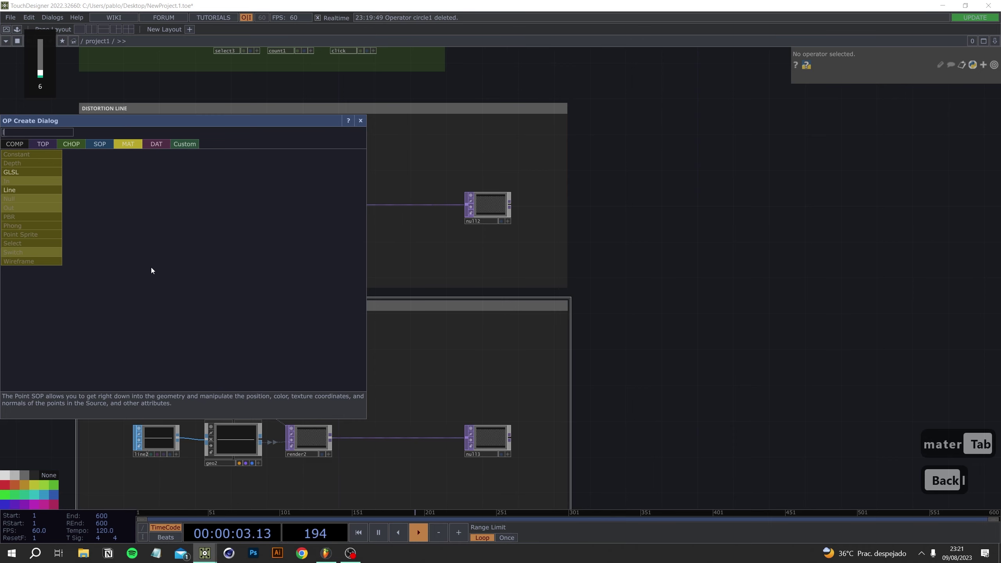
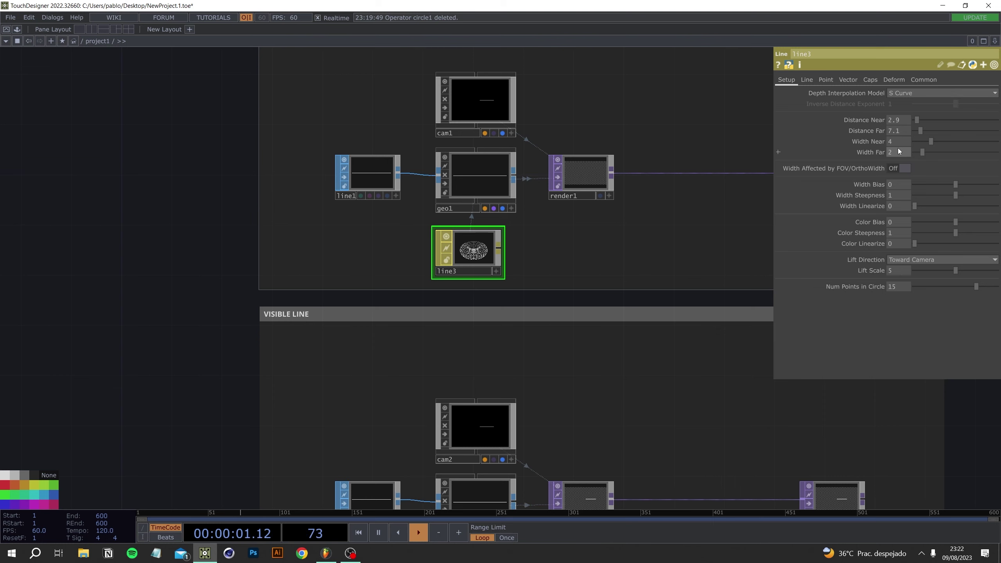
# Set the Line Start Cap Type and Line End Cap Type of the line3 material to None
pyautogui.click(807, 80)
pyautogui.click(906, 136)
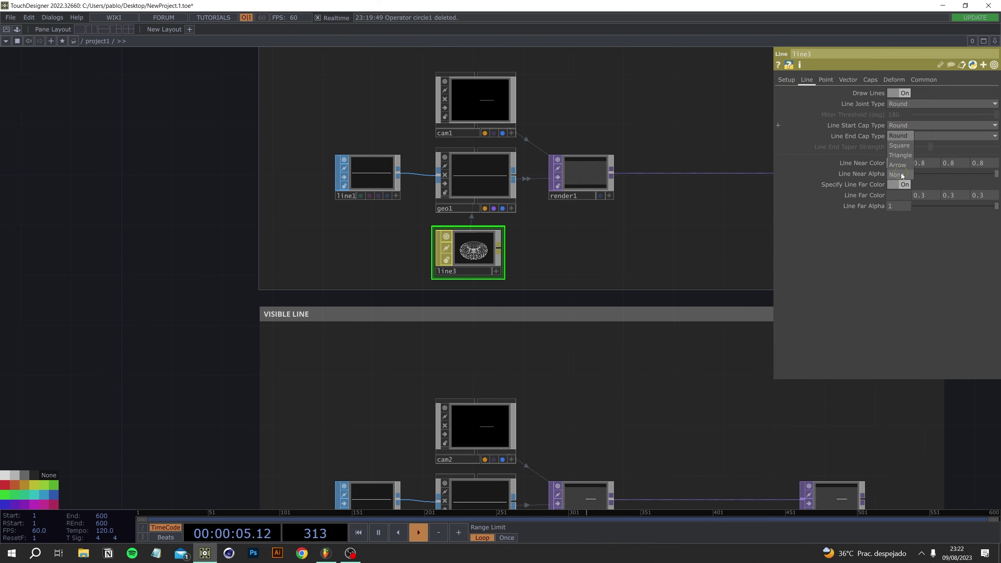
pyautogui.click(897, 175)
pyautogui.click(908, 136)
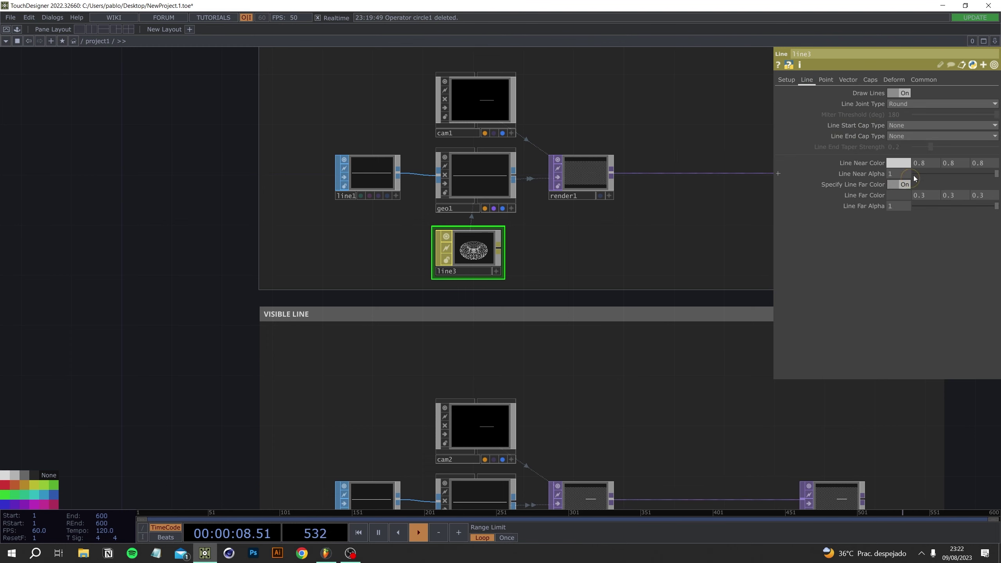
# Set the Line Near Color and Line Far Color of the line3 material to white (1, 1, 1)
pyautogui.click(906, 163)
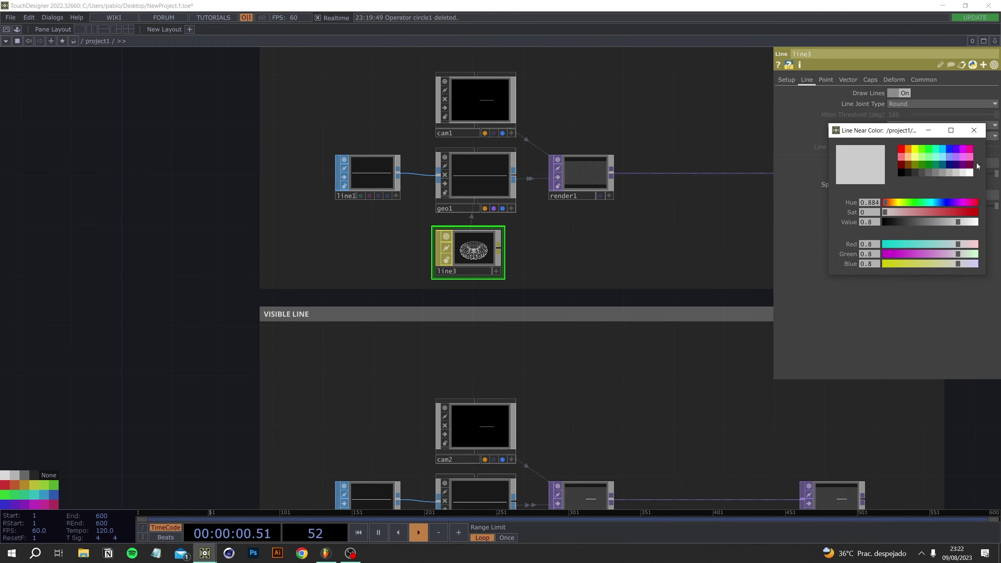
pyautogui.click(971, 173)
pyautogui.click(902, 200)
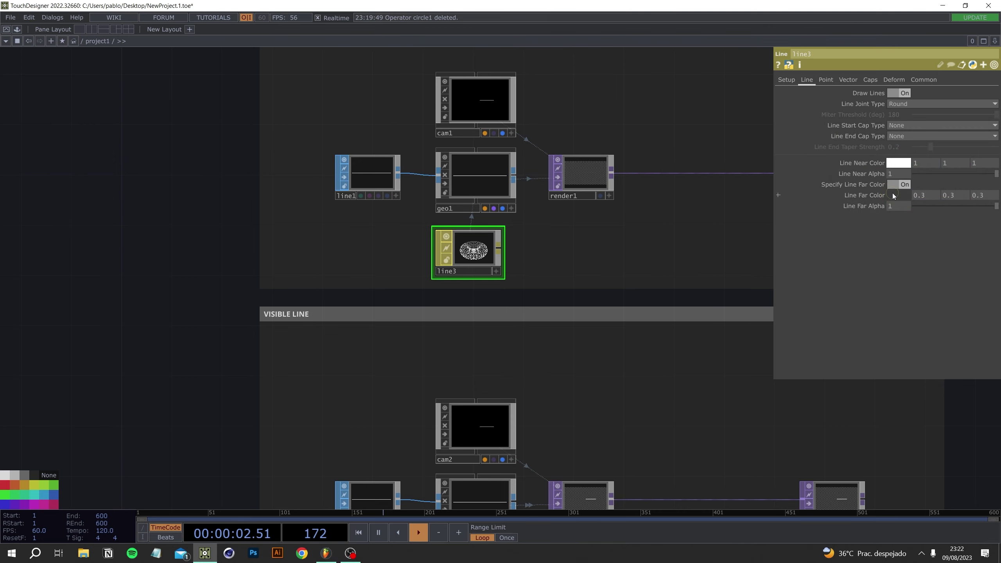
pyautogui.click(971, 172)
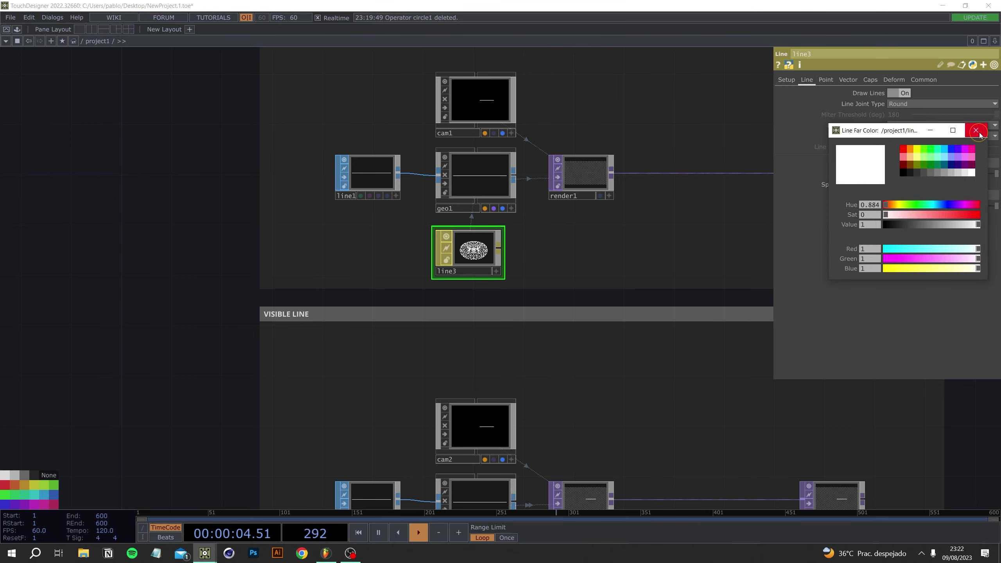
pyautogui.click(976, 131)
# Add a Noise CHOP beside the line3 material in the DISTORTION LINE box
pyautogui.moveTo(630, 226); pyautogui.dragTo(514, 221)
pyautogui.click(773, 190)
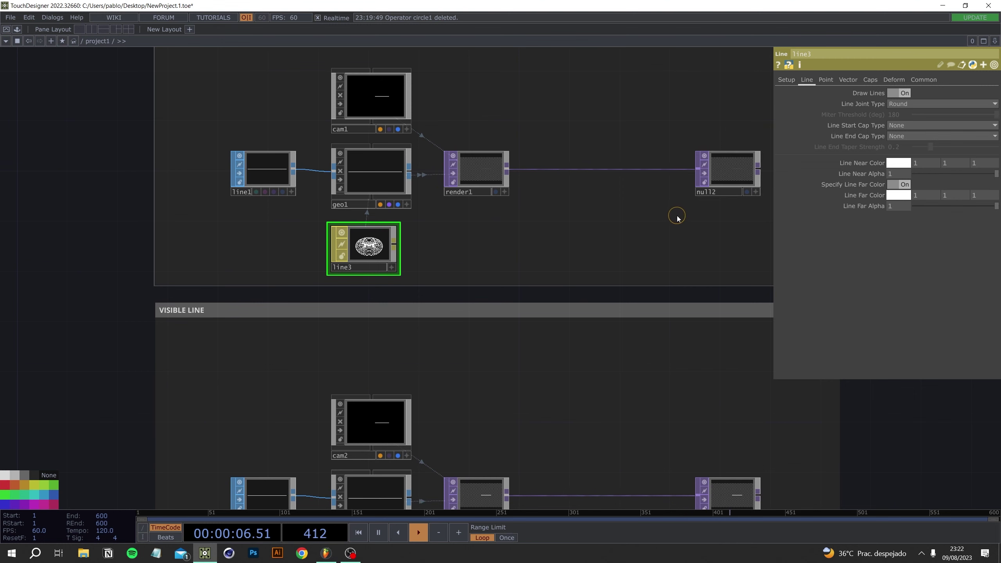
pyautogui.press('p')
pyautogui.press('p')
pyautogui.scroll(5, 427, 235)
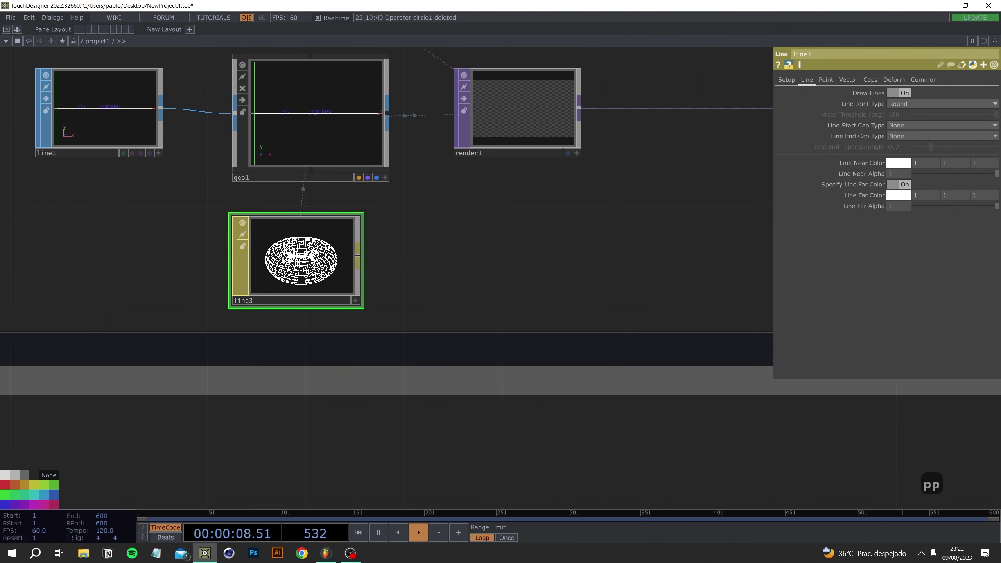
pyautogui.moveTo(411, 270); pyautogui.dragTo(351, 266)
pyautogui.press('Tab')
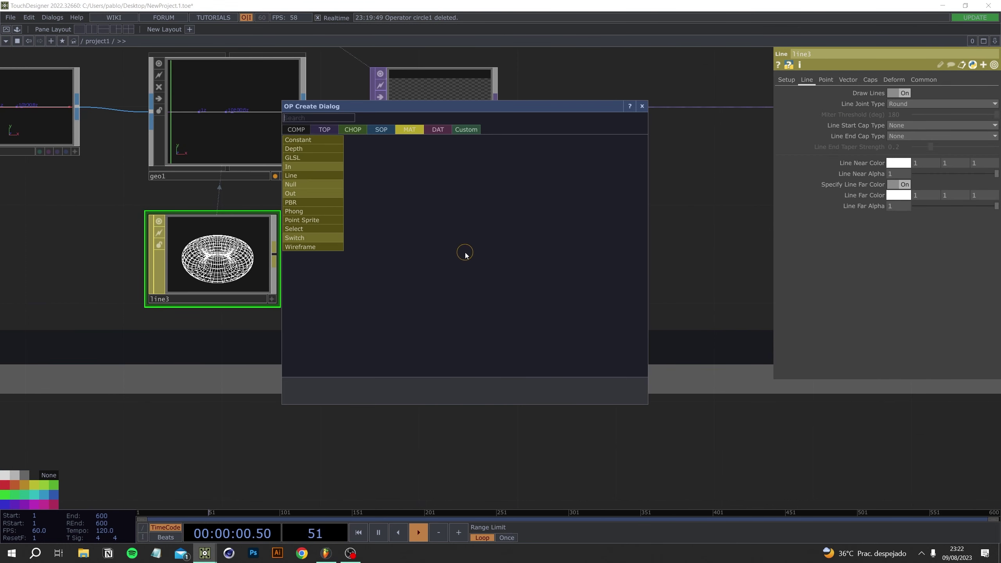
pyautogui.write('noise')
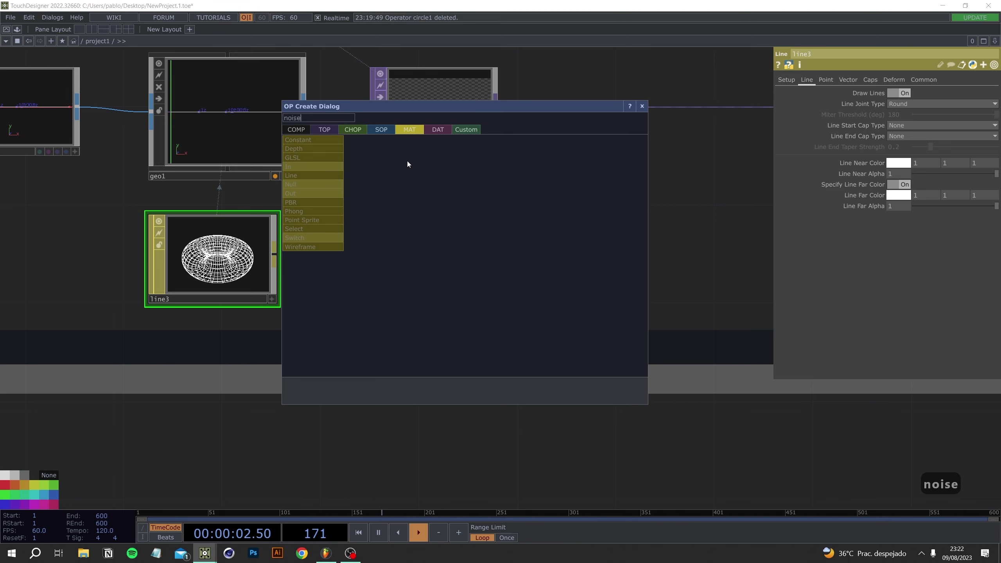
pyautogui.click(362, 132)
pyautogui.click(495, 264)
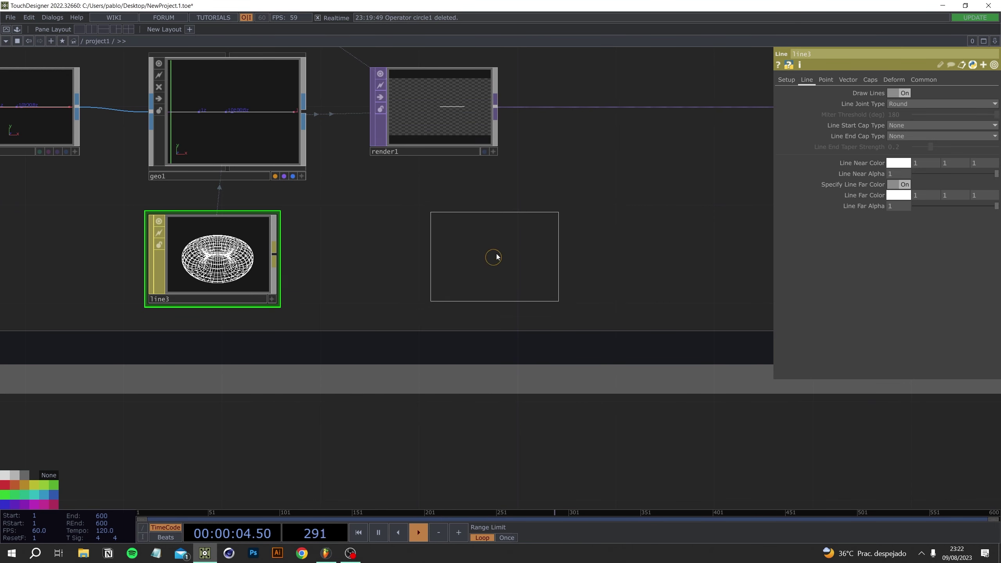
# Place the Noise CHOP below render1 and turn on its Time Slice option
pyautogui.click(433, 237)
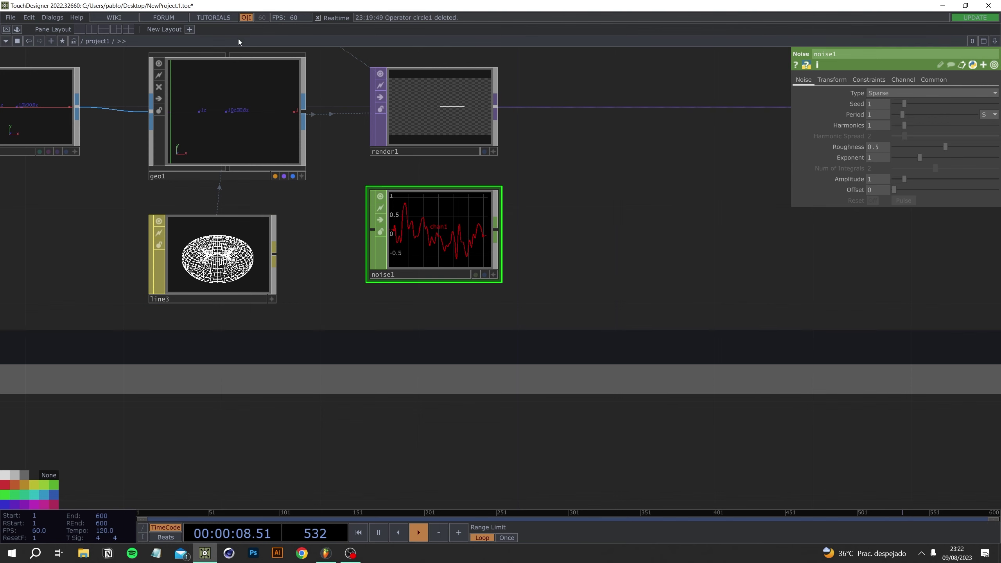
pyautogui.click(927, 82)
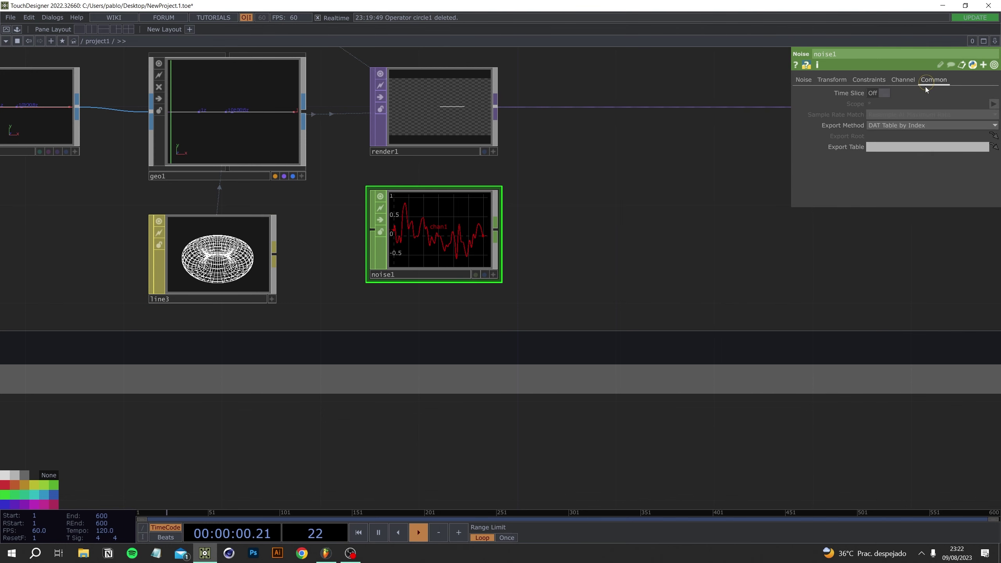
pyautogui.click(878, 94)
# Set the noise1 Period to 0.5, Amplitude to 0.5 and Offset to 1
pyautogui.click(803, 80)
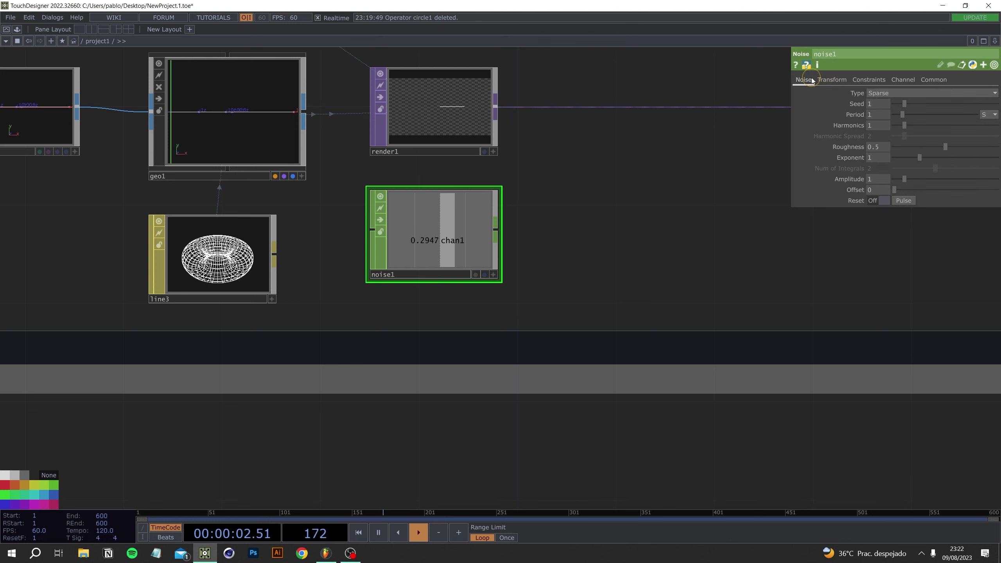
pyautogui.write('0.5')
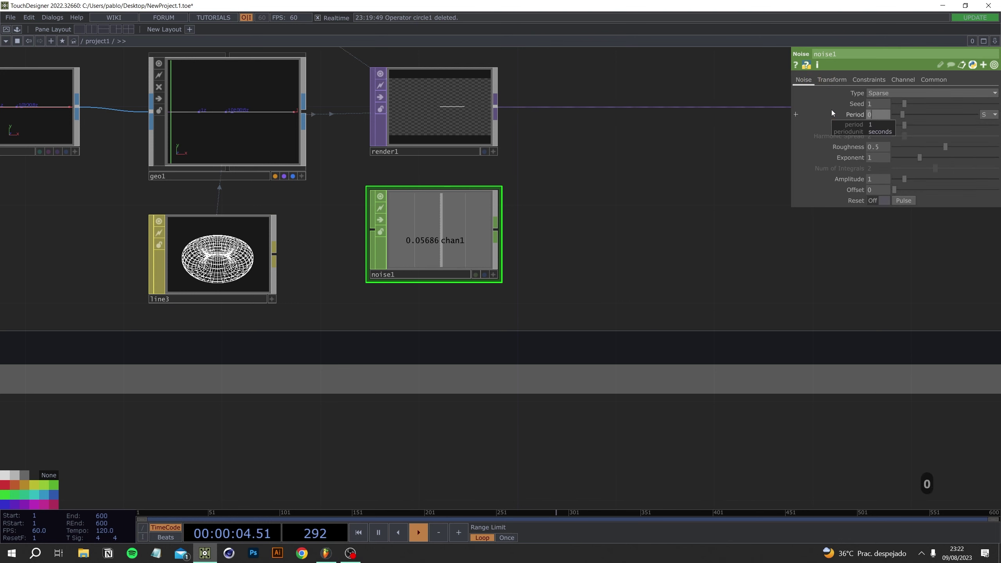
pyautogui.press('Return')
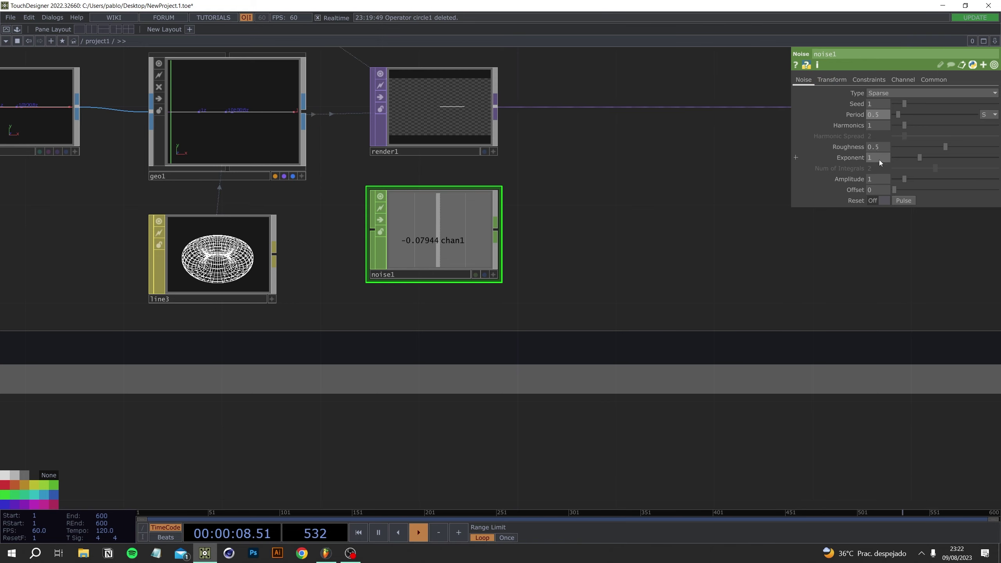
pyautogui.click(878, 176)
pyautogui.write('0.5')
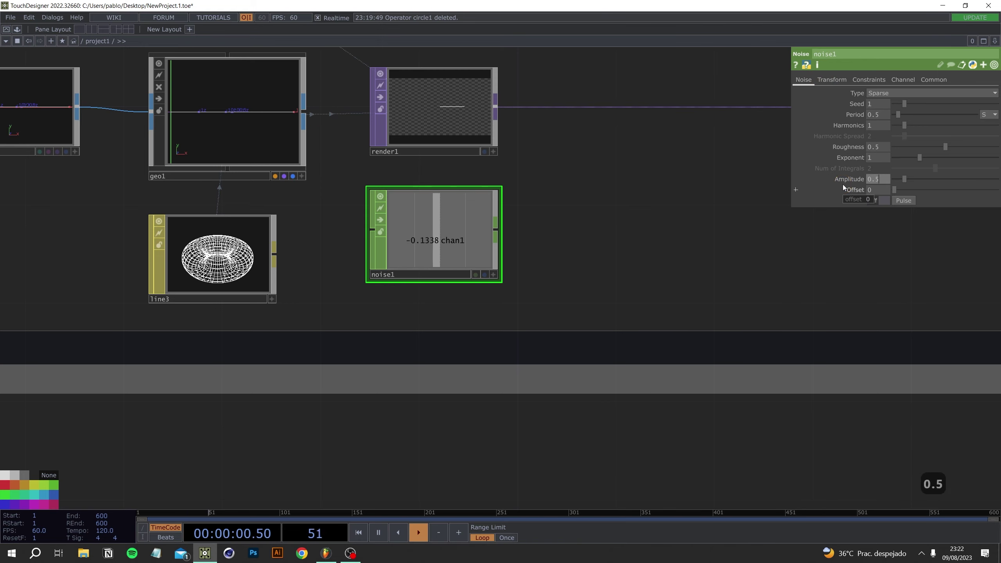
pyautogui.press('Tab')
pyautogui.write('1')
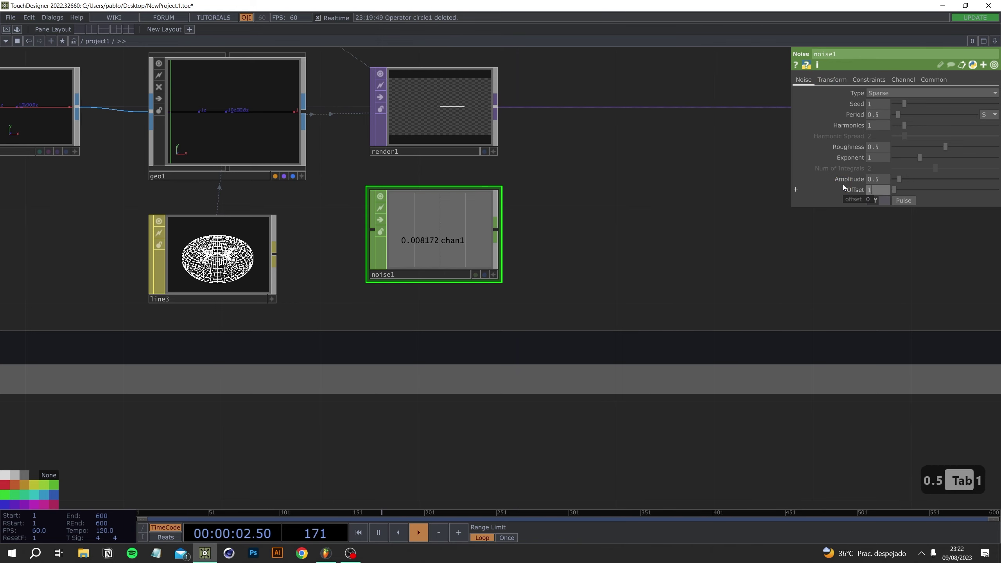
pyautogui.press('Return')
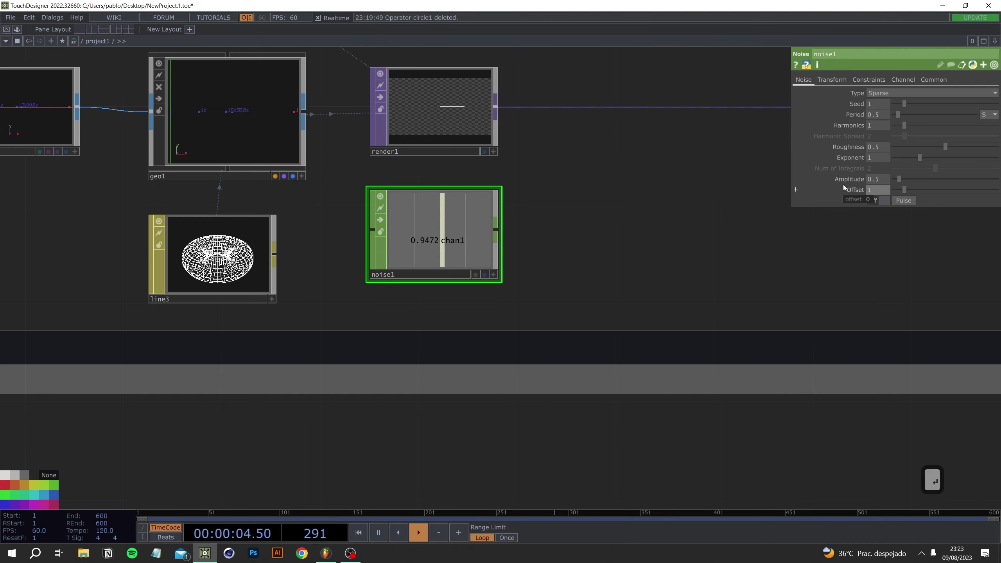
pyautogui.press('XF86AudioMute')
# Add a Math CHOP after noise1, fed by the noise channel
pyautogui.moveTo(880, 297); pyautogui.dragTo(711, 279)
pyautogui.rightClick(329, 218)
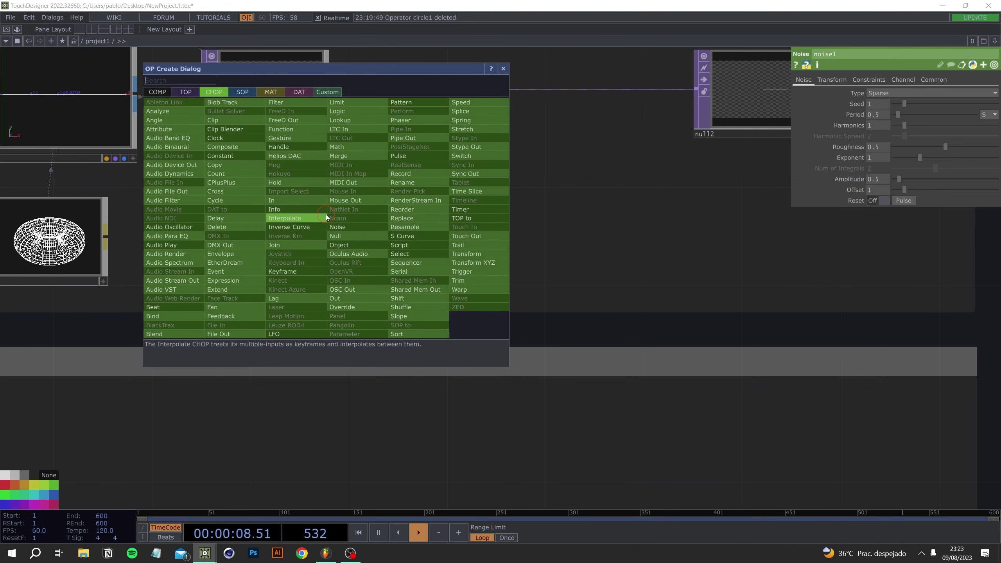
pyautogui.write('math')
pyautogui.press('Return')
pyautogui.click(326, 215)
pyautogui.moveTo(326, 215); pyautogui.dragTo(448, 216)
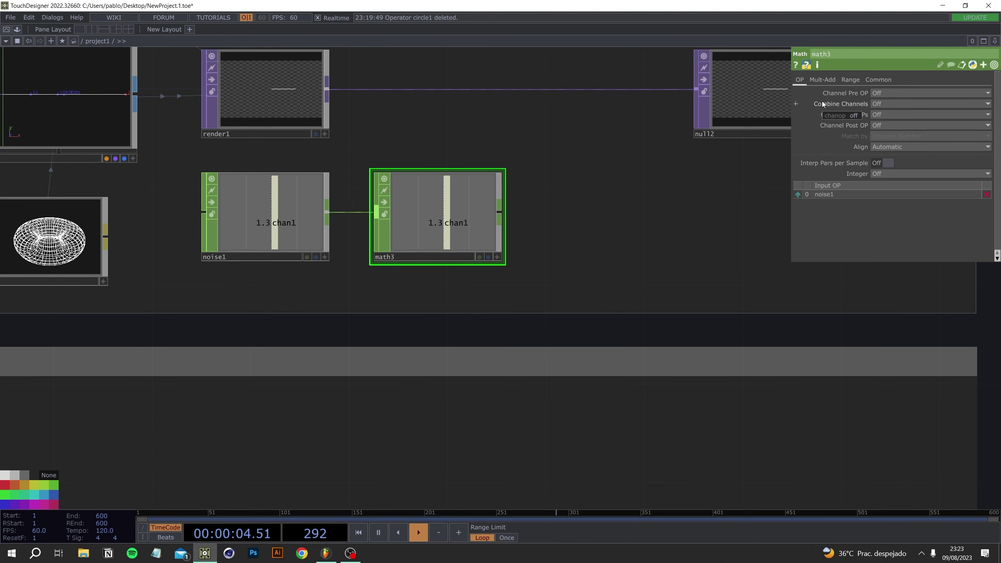
# Set the math3 From Range to 1 and 1.5 and its To Range to 70 and 100
pyautogui.click(853, 79)
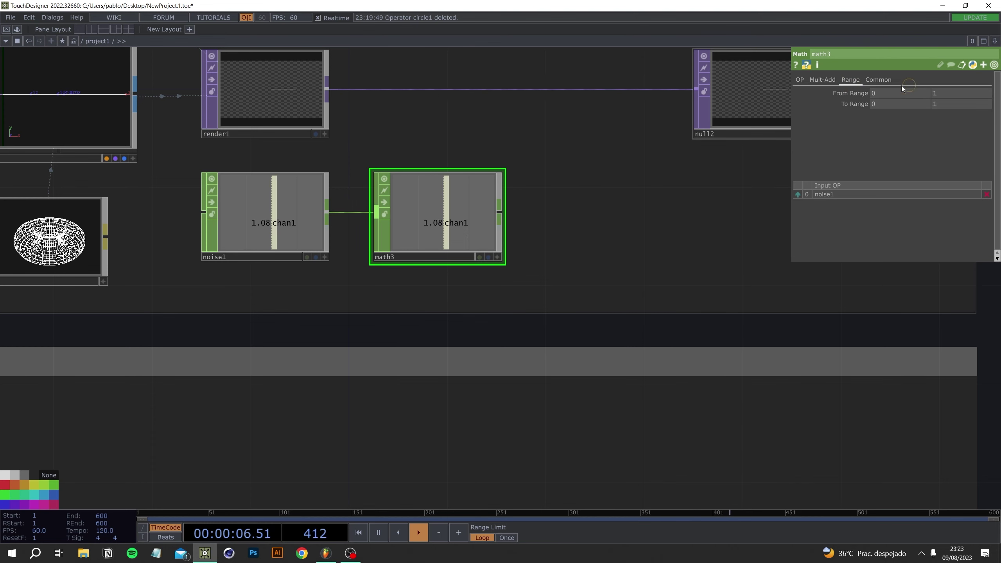
pyautogui.press('Tab')
pyautogui.press('Escape')
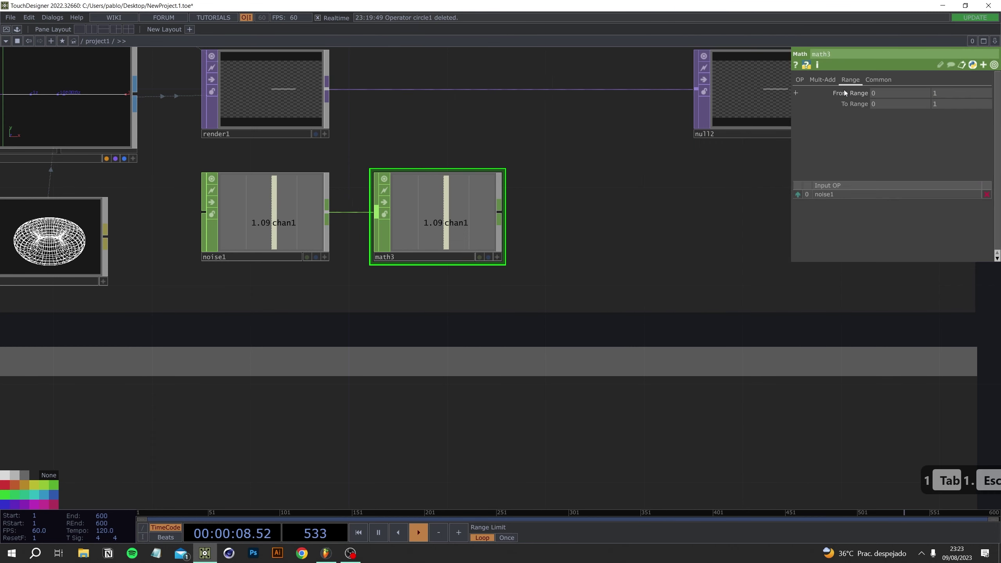
pyautogui.click(888, 93)
pyautogui.write('1')
pyautogui.click(958, 91)
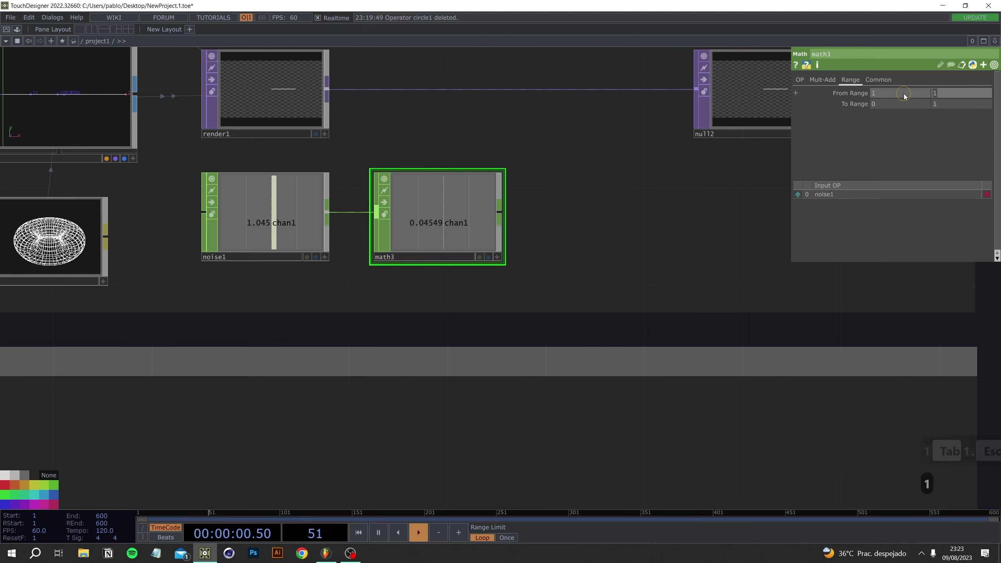
pyautogui.write('1')
pyautogui.click(904, 93)
pyautogui.write('1.5')
pyautogui.press('Tab')
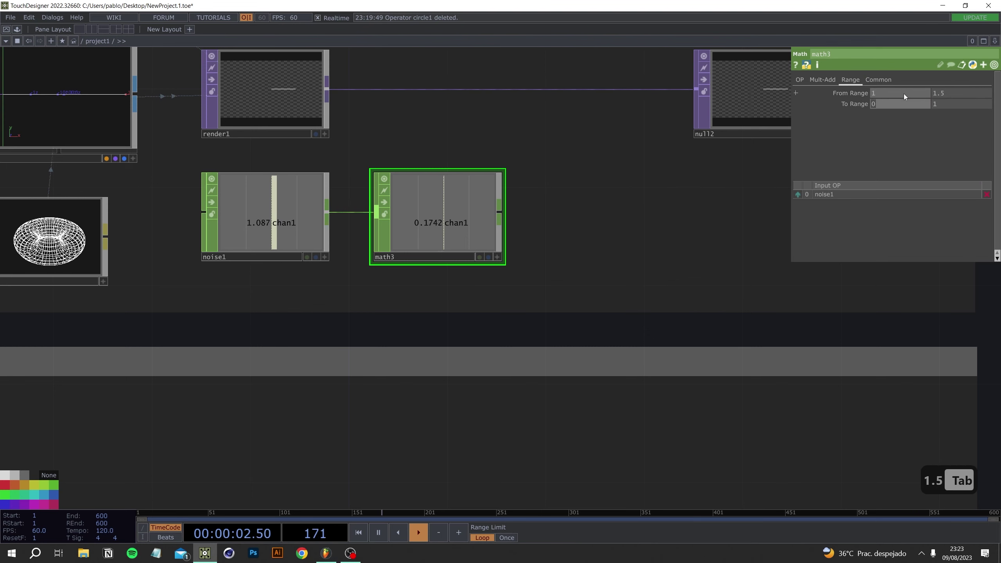
pyautogui.write('70')
pyautogui.press('Tab')
pyautogui.write('100')
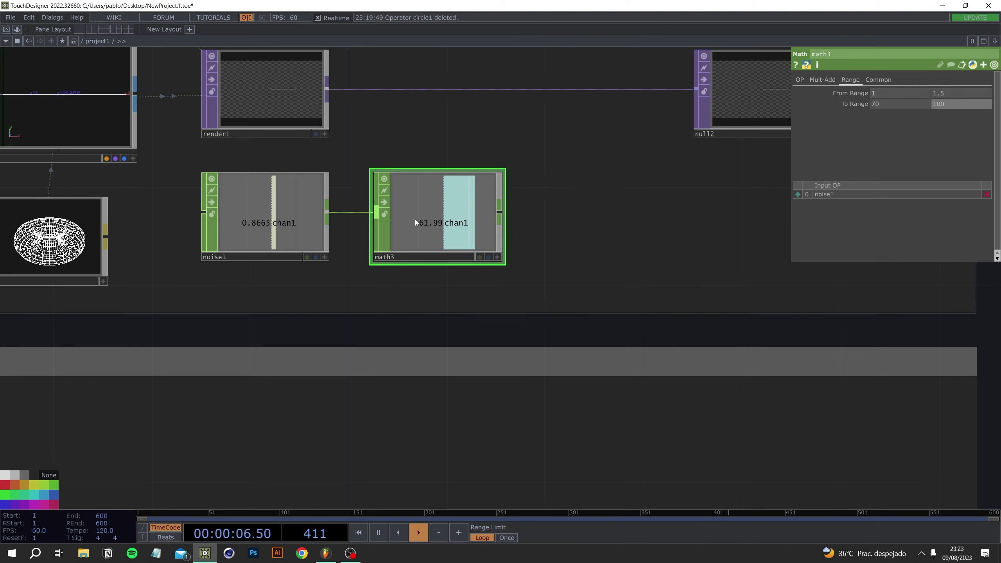
# Append a Null CHOP to math3 and reference its chan1 channel in the Width Near and Width Far of the line3 material
pyautogui.hotkey('alt', 'n')
pyautogui.click(586, 215)
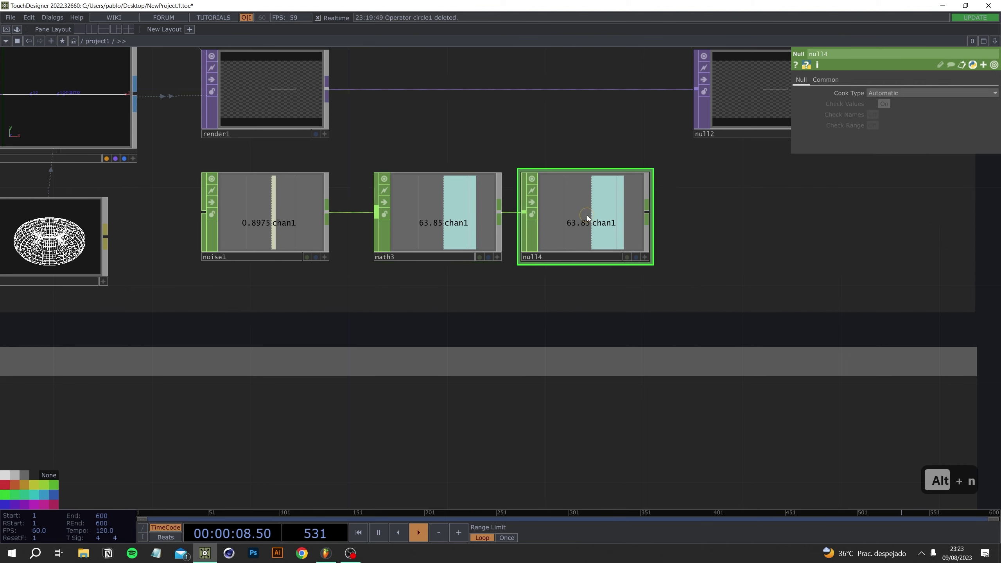
pyautogui.moveTo(520, 300); pyautogui.dragTo(665, 302)
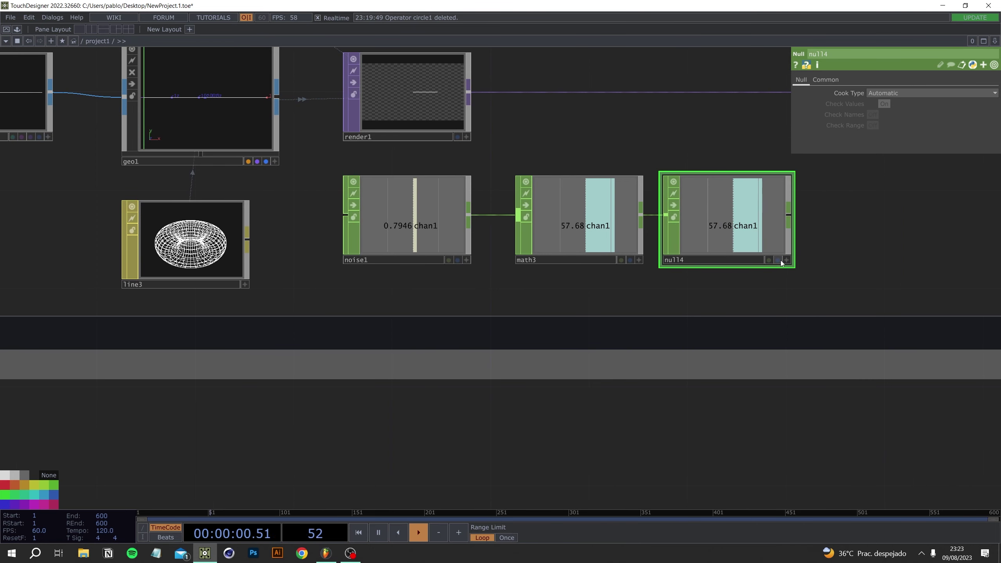
pyautogui.moveTo(758, 250); pyautogui.dragTo(867, 104)
pyautogui.moveTo(894, 140); pyautogui.dragTo(897, 141)
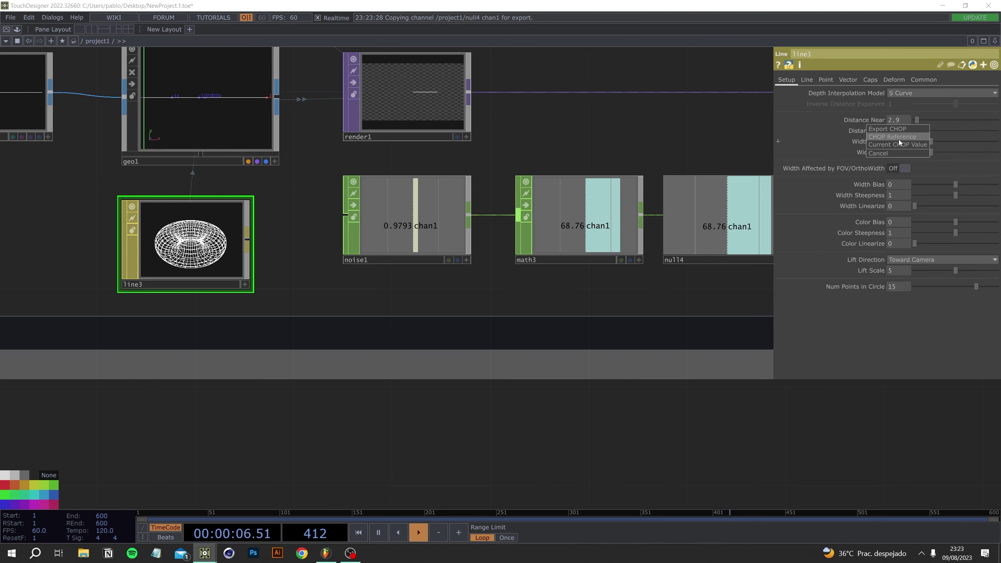
pyautogui.click(899, 143)
pyautogui.moveTo(788, 186); pyautogui.dragTo(898, 152)
pyautogui.click(902, 150)
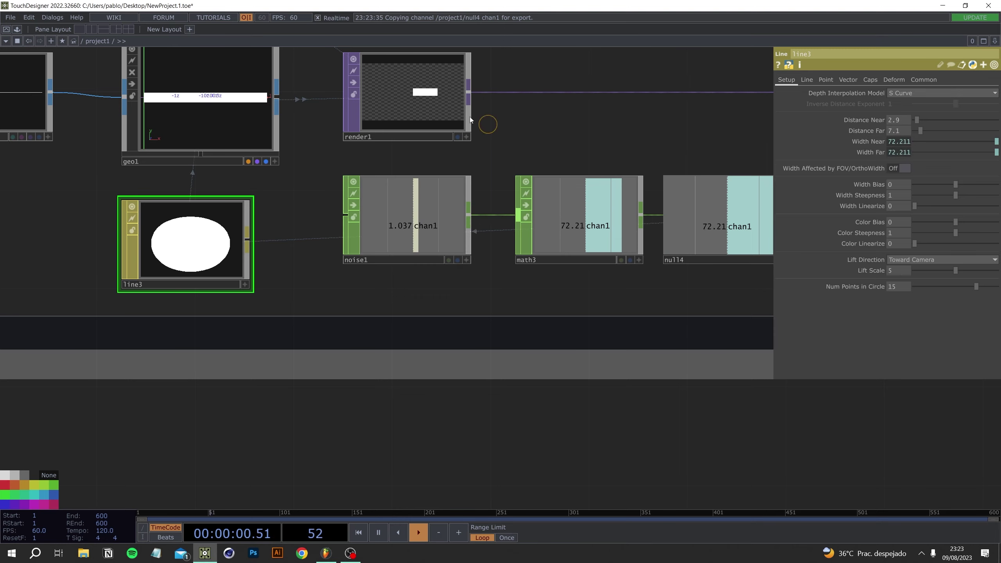
pyautogui.moveTo(570, 85); pyautogui.dragTo(505, 156)
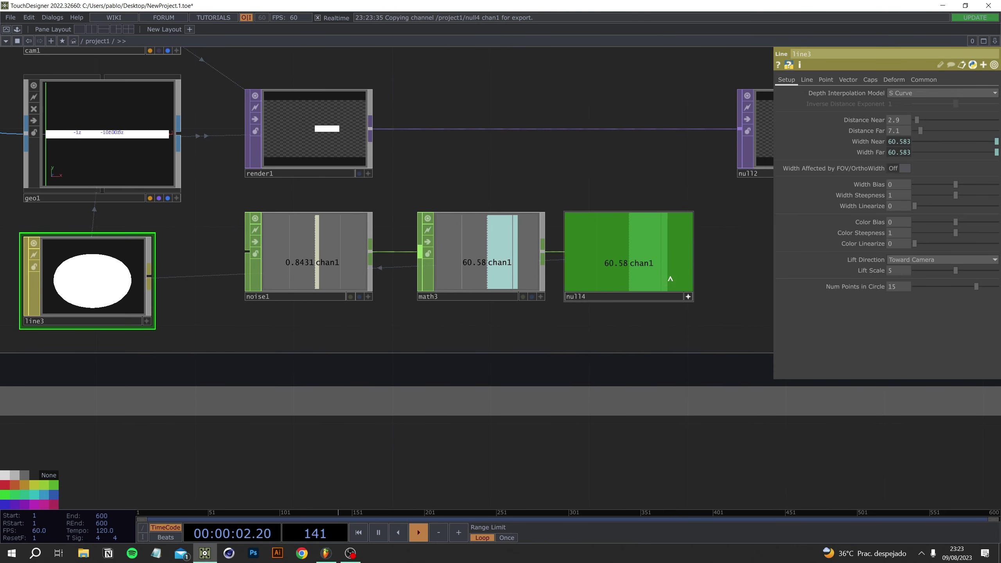
pyautogui.click(688, 298)
# Color the VISIBLE LINE and DISTORTION LINE annotation boxes blue
pyautogui.moveTo(435, 144); pyautogui.dragTo(522, 202)
pyautogui.scroll(6, 434, 211)
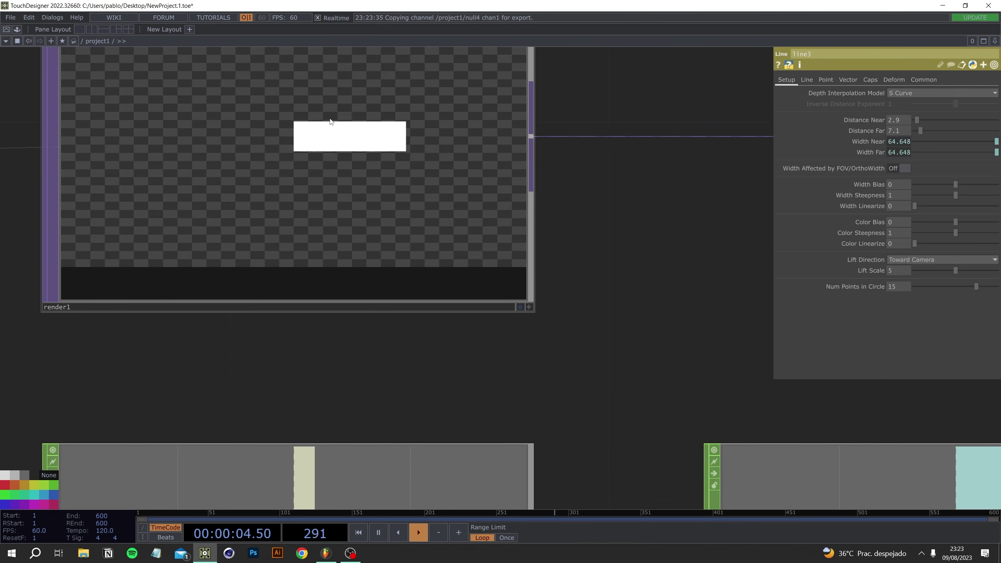
pyautogui.scroll(-8, 651, 241)
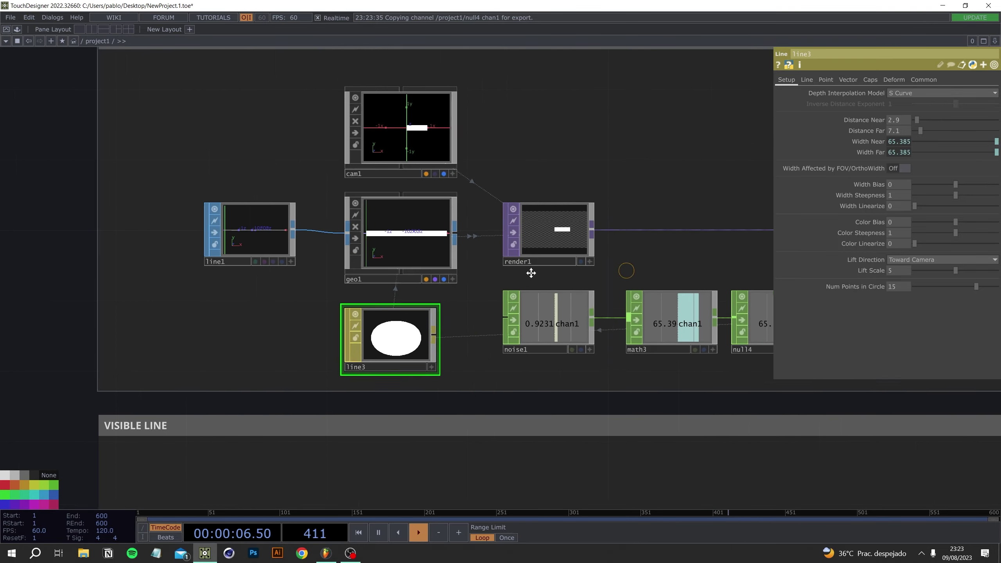
pyautogui.moveTo(533, 273); pyautogui.dragTo(304, 214)
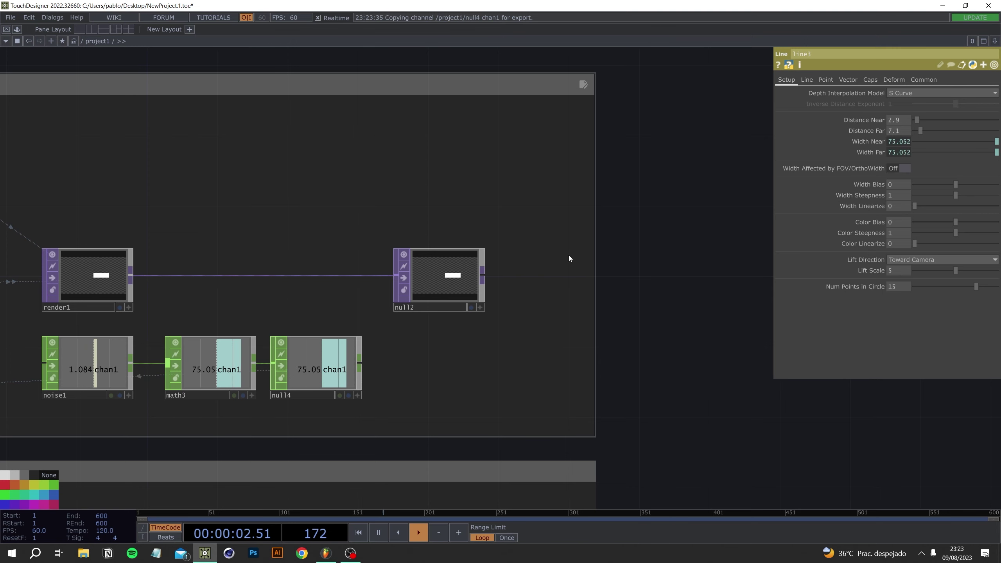
pyautogui.moveTo(672, 301)
pyautogui.mouseDown()
pyautogui.moveTo(670, 310)
pyautogui.moveTo(672, 213)
pyautogui.mouseUp()
pyautogui.scroll(-3, 672, 309)
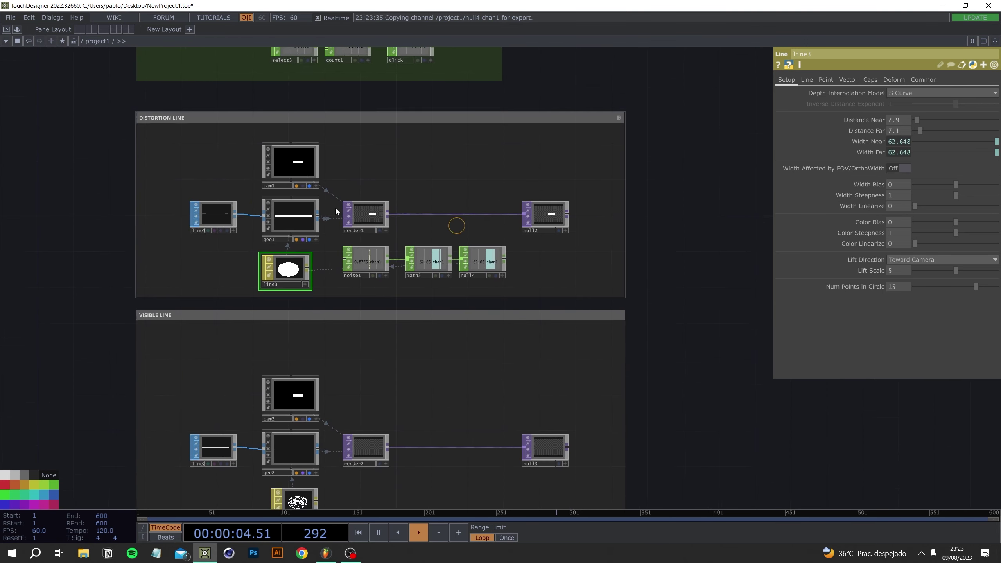
pyautogui.click(156, 302)
pyautogui.click(18, 514)
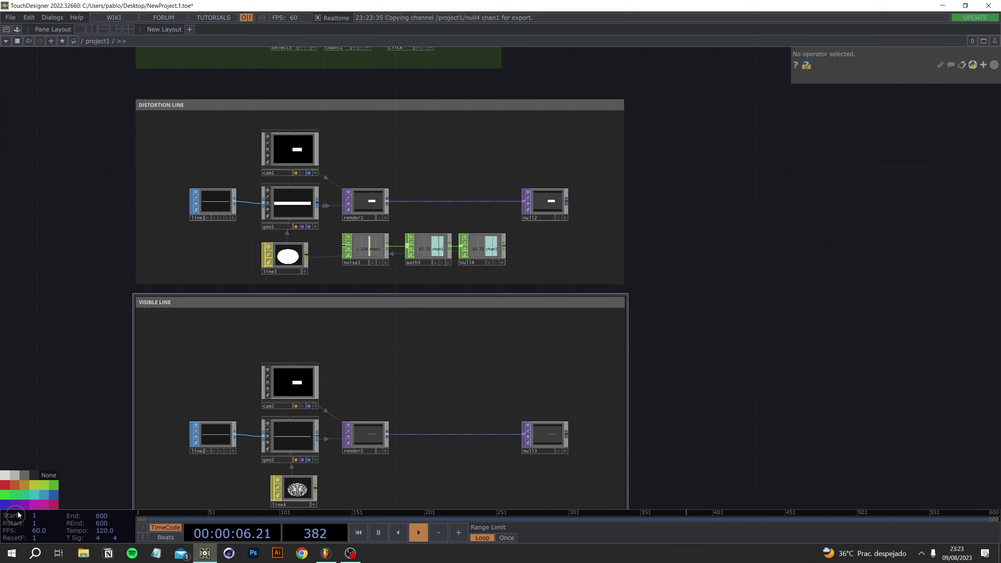
pyautogui.click(46, 497)
pyautogui.click(190, 143)
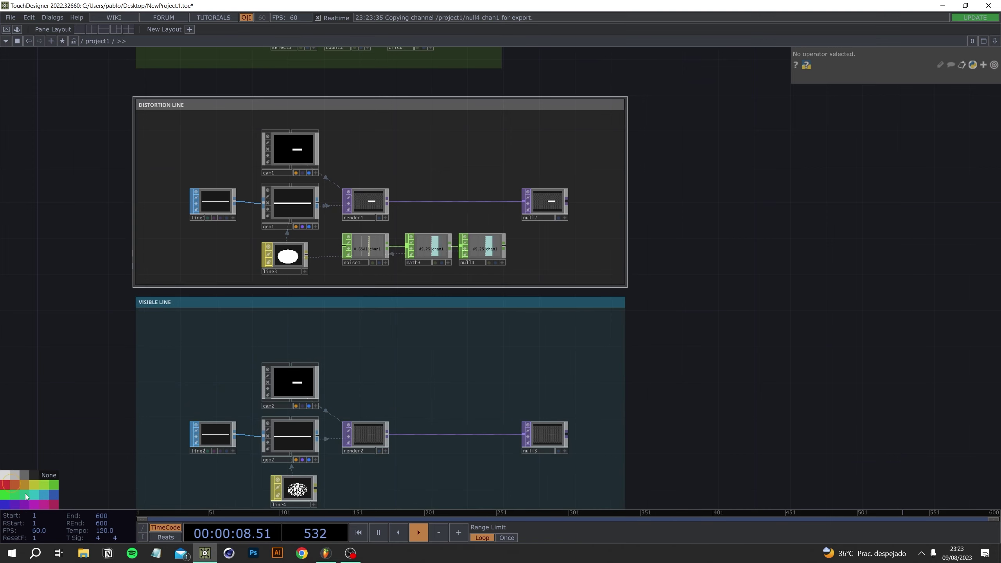
pyautogui.click(46, 497)
# Display the null1 TOP at the end of the text chain as the network background
pyautogui.moveTo(588, 282); pyautogui.dragTo(496, 331)
pyautogui.scroll(-5, 496, 320)
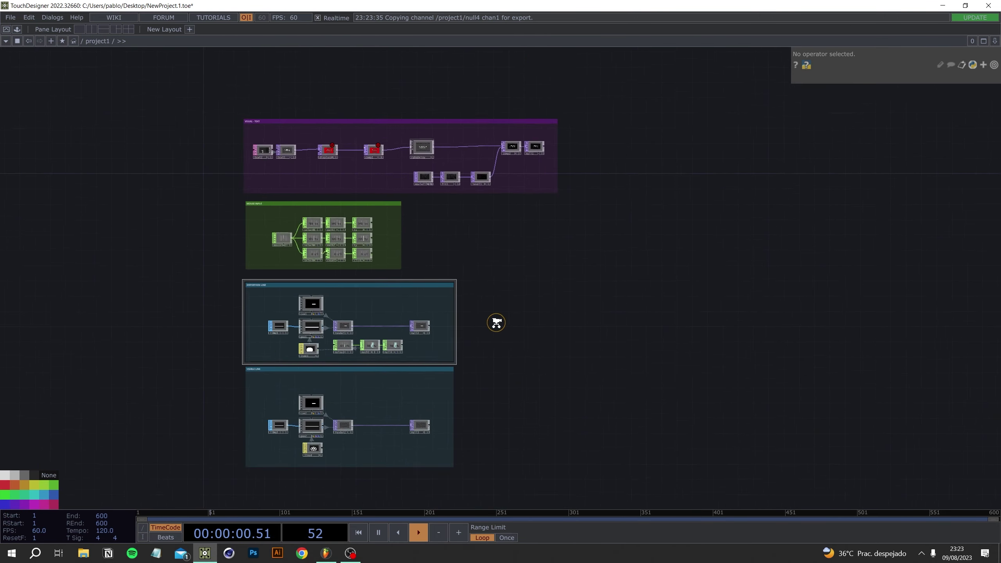
pyautogui.scroll(6, 500, 200)
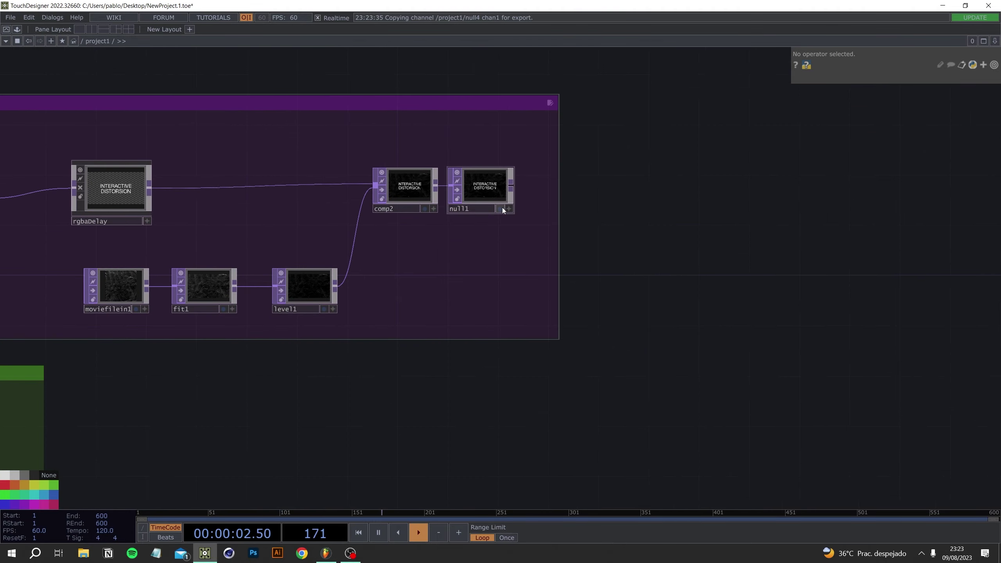
pyautogui.click(500, 209)
# Connect the null2 output of the DISTORTION LINE box to the free input of displace1
pyautogui.scroll(-5, 703, 398)
pyautogui.moveTo(500, 189)
pyautogui.mouseDown()
pyautogui.moveTo(389, 88)
pyautogui.moveTo(635, 260)
pyautogui.moveTo(638, 283)
pyautogui.moveTo(636, 204)
pyautogui.moveTo(626, 195)
pyautogui.moveTo(551, 195)
pyautogui.mouseUp()
pyautogui.scroll(5, 439, 286)
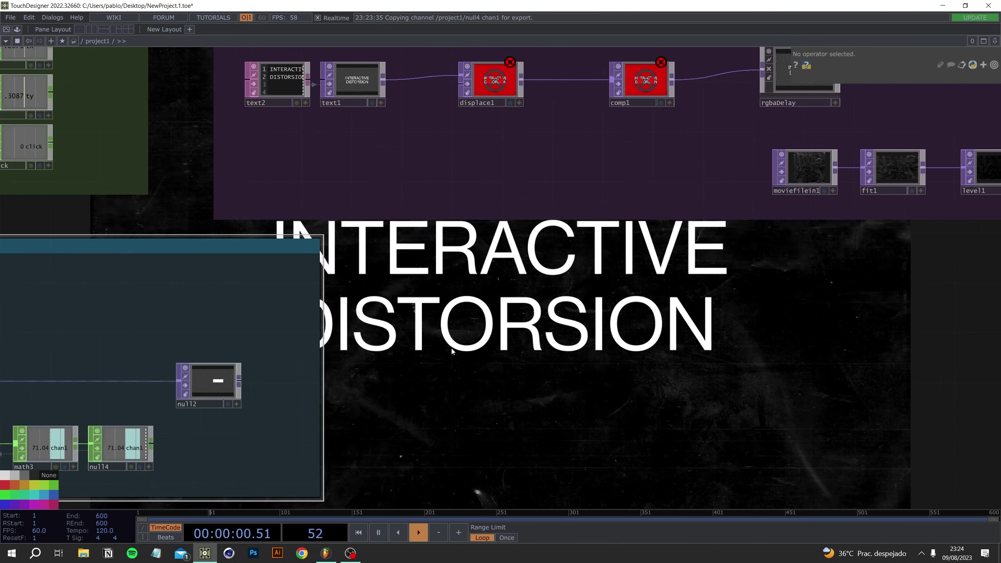
pyautogui.moveTo(255, 439); pyautogui.dragTo(478, 139)
pyautogui.moveTo(569, 250); pyautogui.dragTo(612, 32, button='middle')
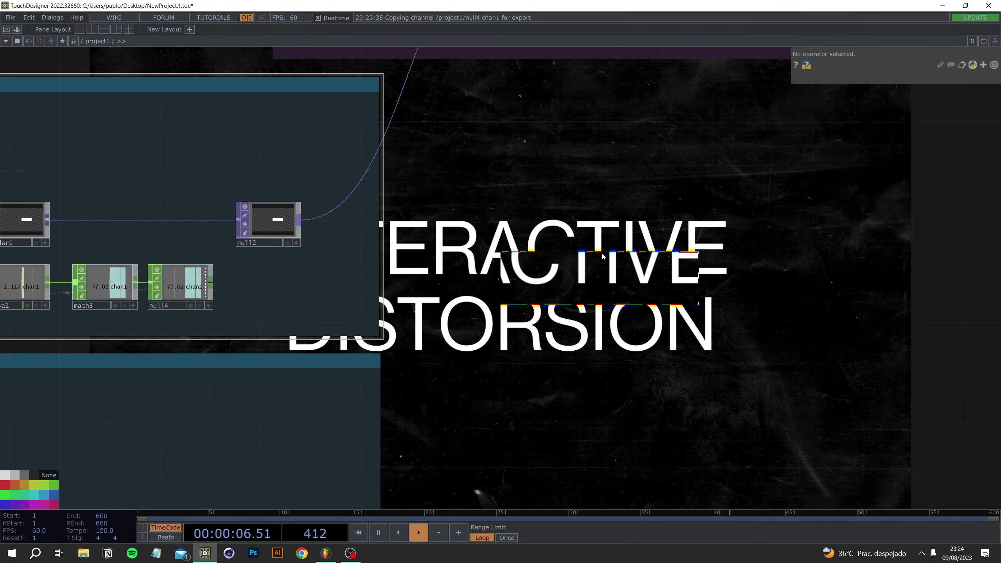
# Shift null2 to make room and insert a Blur TOP between render1 and null2, aligned in the row
pyautogui.moveTo(593, 200); pyautogui.dragTo(818, 239)
pyautogui.moveTo(170, 279); pyautogui.dragTo(376, 278, button='middle')
pyautogui.scroll(1, 357, 285)
pyautogui.scroll(-9, 705, 306)
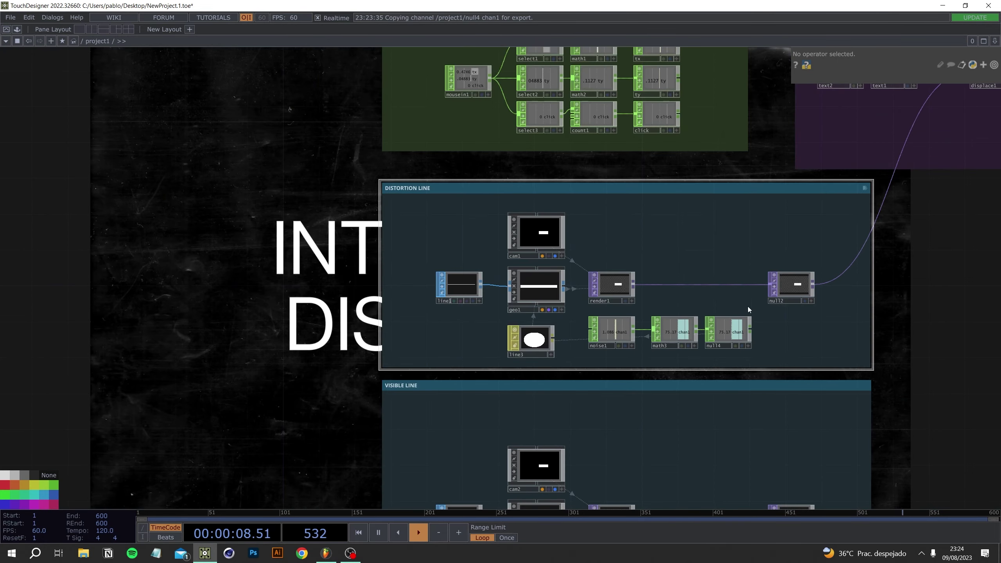
pyautogui.moveTo(887, 298); pyautogui.dragTo(647, 272)
pyautogui.scroll(5, 547, 268)
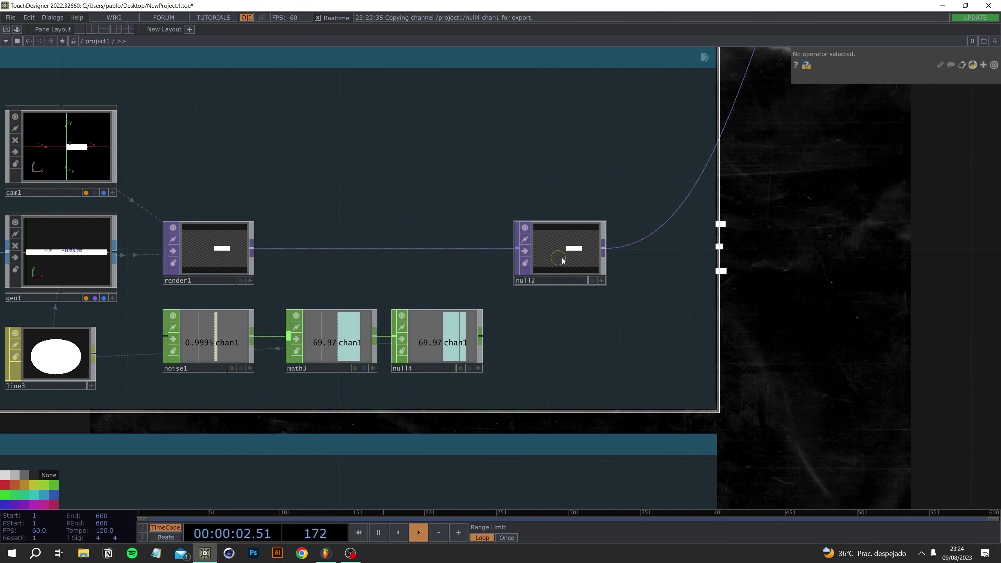
pyautogui.moveTo(563, 261); pyautogui.dragTo(581, 262)
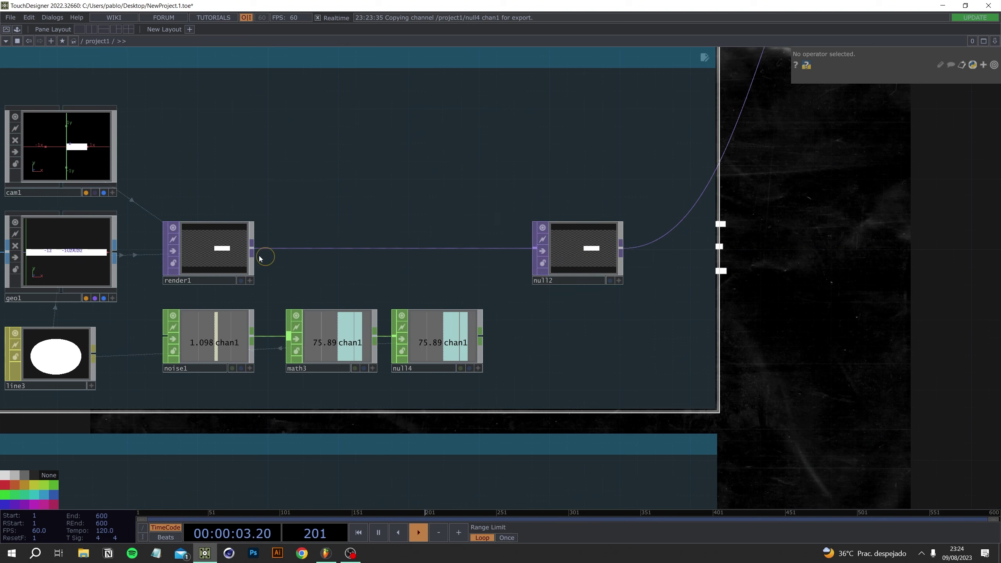
pyautogui.rightClick(291, 250)
pyautogui.click(311, 237)
pyautogui.write('blur')
pyautogui.press('Return')
pyautogui.click(312, 241)
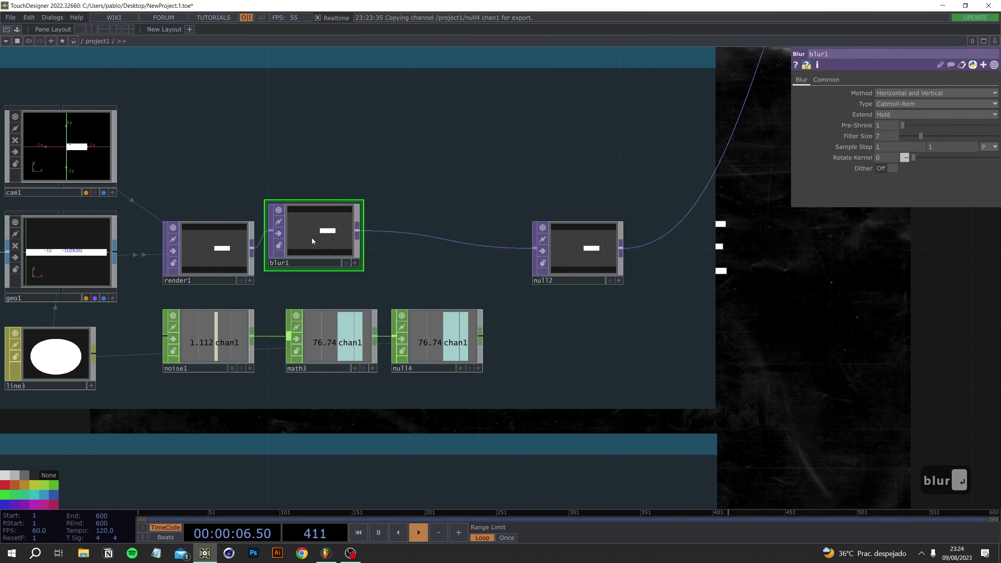
pyautogui.moveTo(312, 242); pyautogui.dragTo(330, 259)
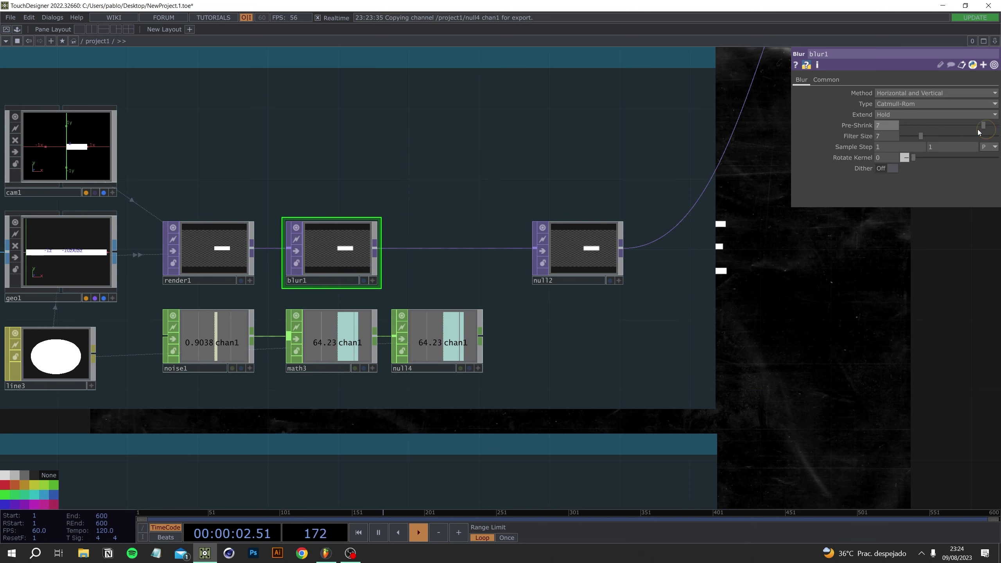
# Set blur1's pre-shrink to 8 and filter size to 32, and branch a second Blur TOP off render1 above blur1
pyautogui.click(989, 116)
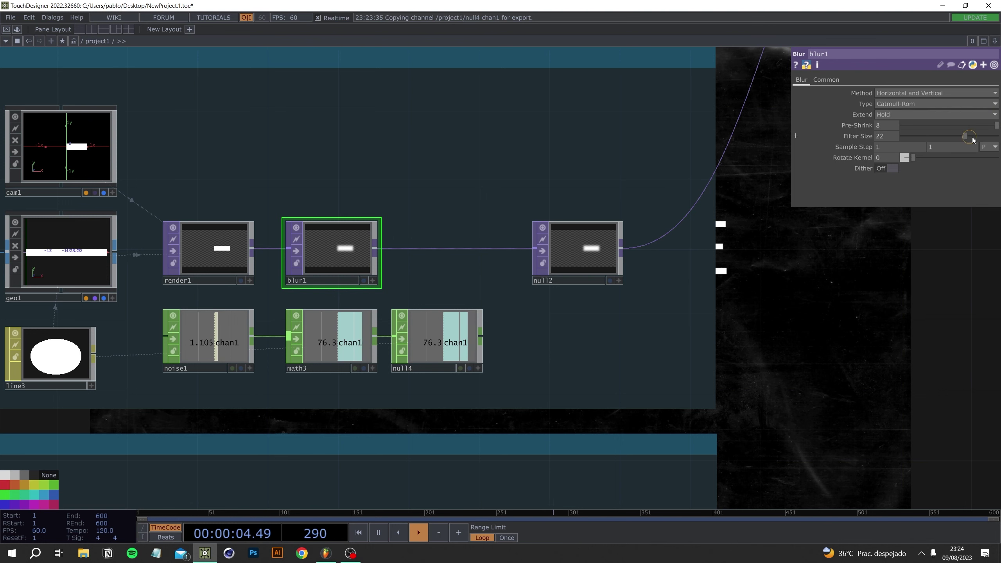
pyautogui.middleClick(251, 241)
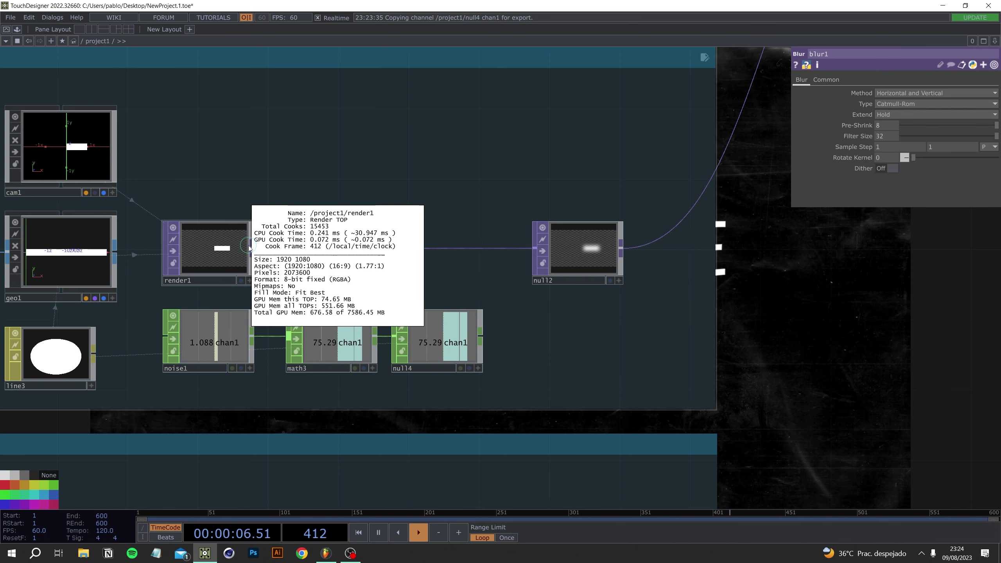
pyautogui.rightClick(252, 250)
pyautogui.write('b')
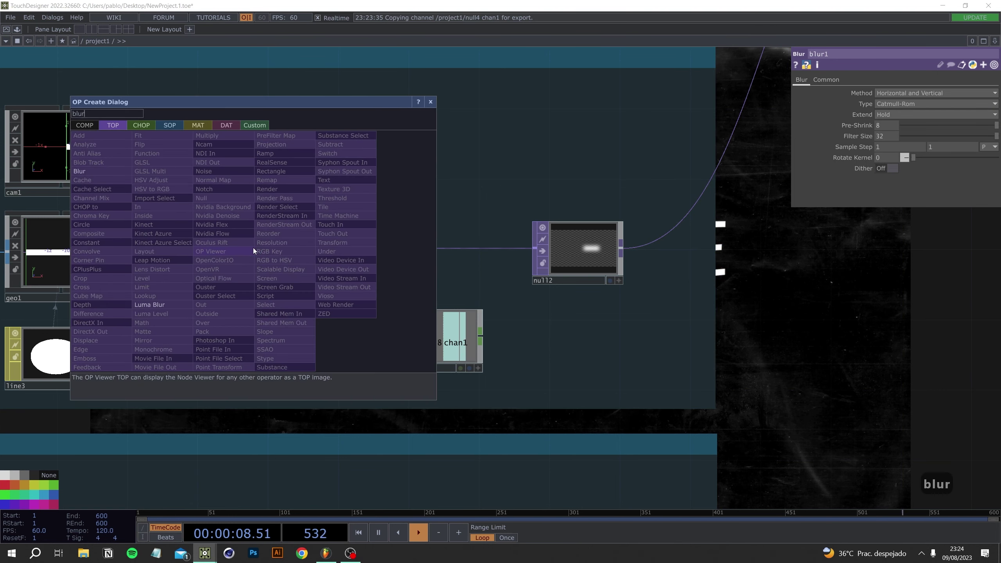
pyautogui.write('lur')
pyautogui.press('Return')
pyautogui.click(332, 165)
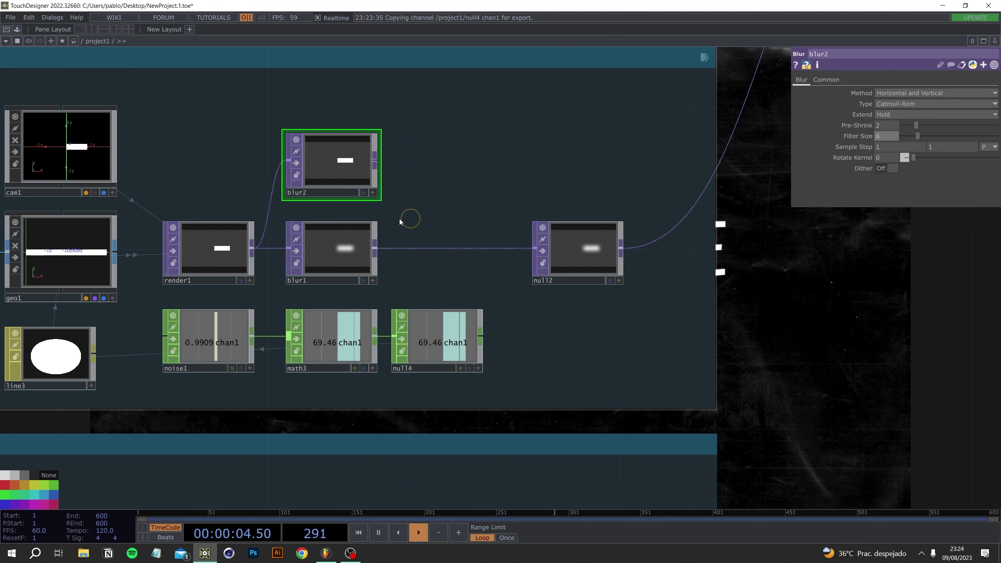
# Insert a Composite TOP between blur1 and null2, shifting null2 to make room, and set its operation to Add
pyautogui.rightClick(444, 249)
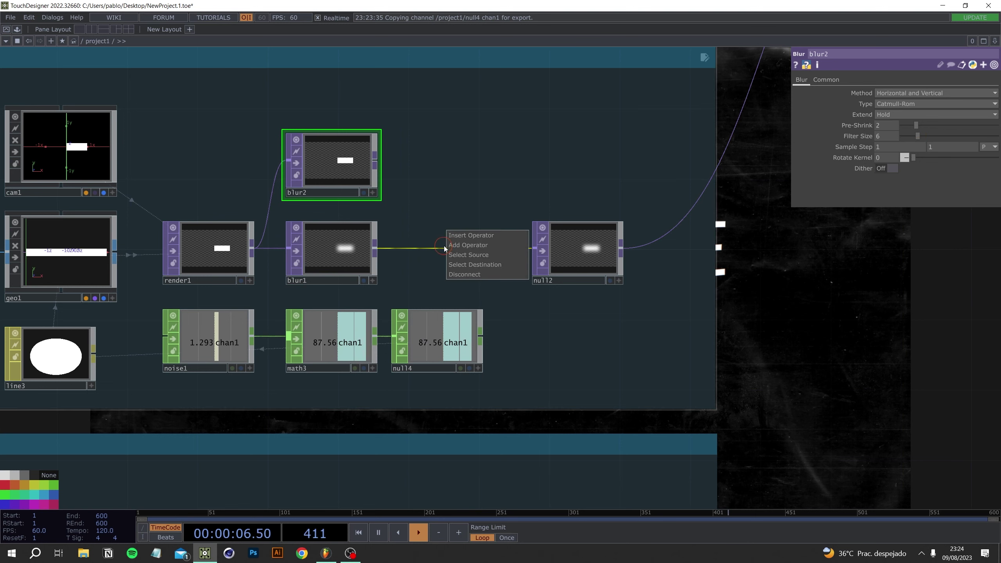
pyautogui.click(475, 234)
pyautogui.write('comp')
pyautogui.press('Return')
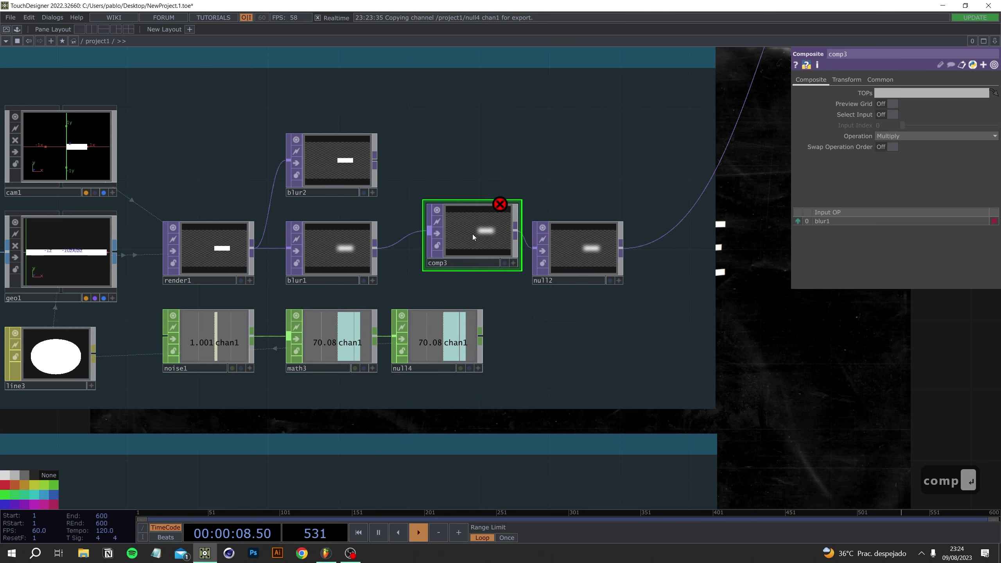
pyautogui.moveTo(541, 246); pyautogui.dragTo(593, 246)
pyautogui.moveTo(461, 239); pyautogui.dragTo(441, 252)
pyautogui.click(898, 136)
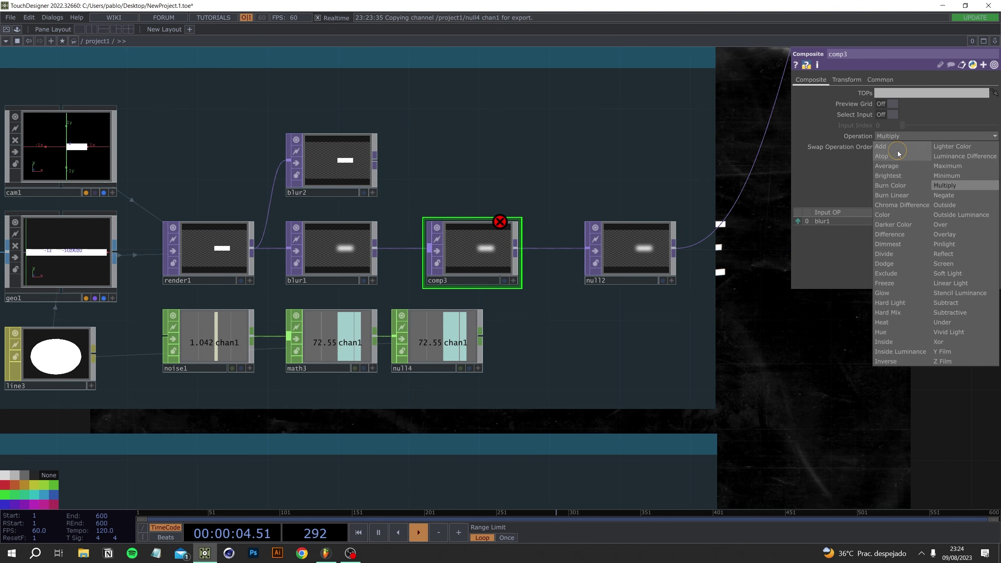
pyautogui.click(897, 148)
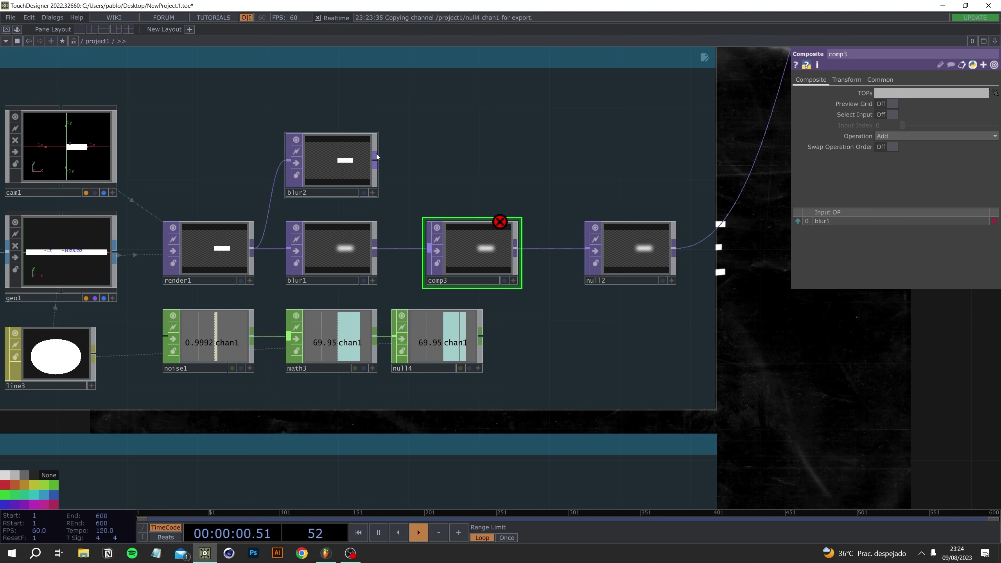
# Connect blur2 to comp3 and order the composite's inputs so that blur2 comes before blur1
pyautogui.moveTo(374, 161); pyautogui.dragTo(428, 247)
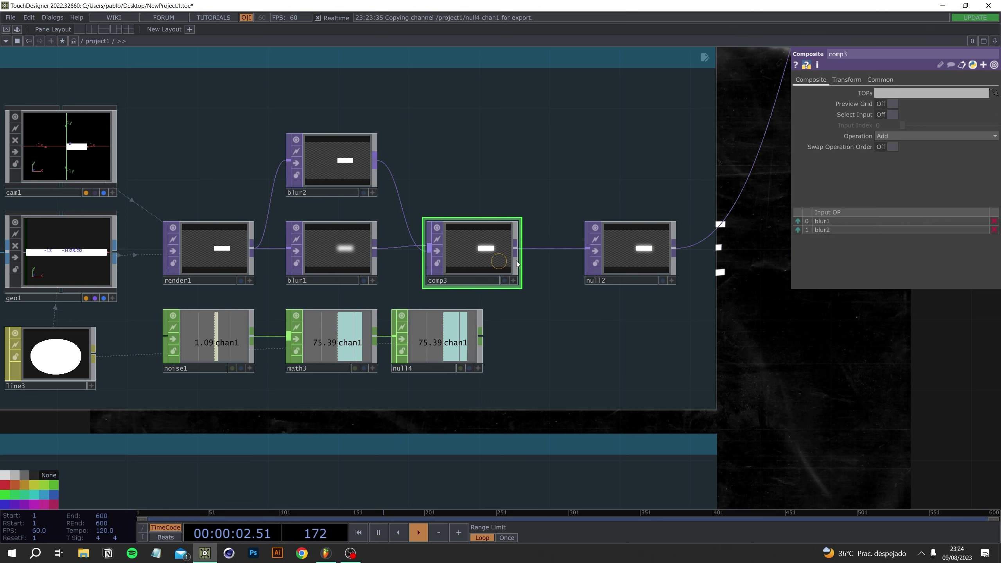
pyautogui.click(818, 240)
pyautogui.click(798, 230)
# Widen the DISTORTION LINE and VISIBLE LINE annotation boxes to equal width beyond their null TOPs
pyautogui.moveTo(674, 324); pyautogui.dragTo(588, 325)
pyautogui.scroll(-3, 603, 292)
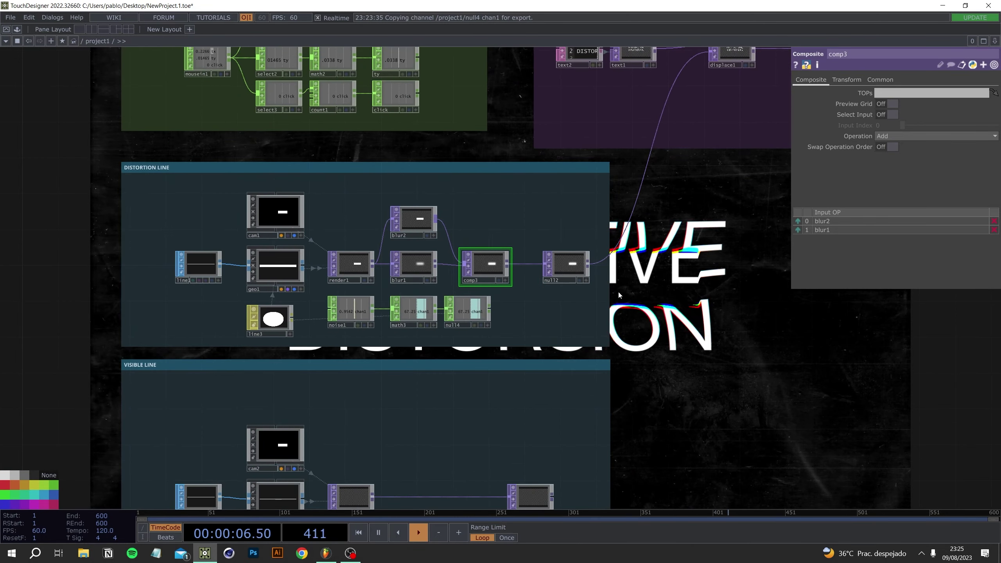
pyautogui.moveTo(614, 303); pyautogui.dragTo(660, 304)
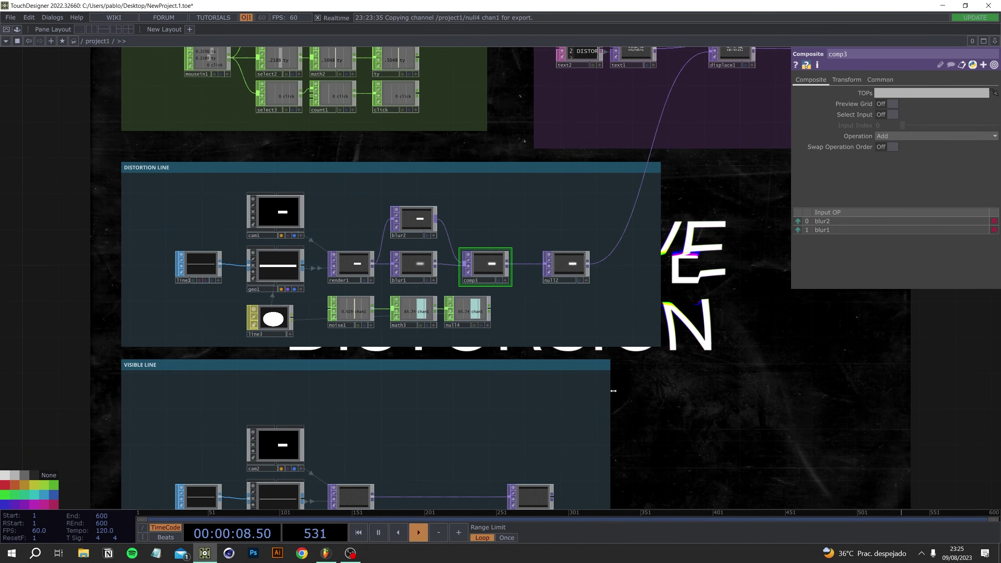
pyautogui.moveTo(611, 390); pyautogui.dragTo(664, 381)
# Shift null2 to make room and insert a Level TOP between comp3 and null2, aligned in the row
pyautogui.scroll(5, 589, 285)
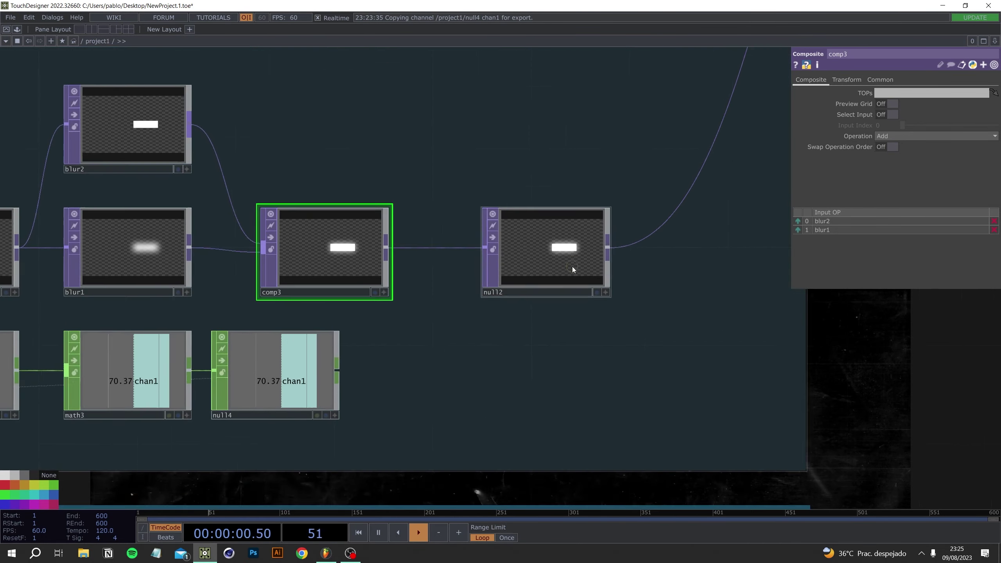
pyautogui.moveTo(573, 268); pyautogui.dragTo(650, 268)
pyautogui.rightClick(482, 248)
pyautogui.click(496, 236)
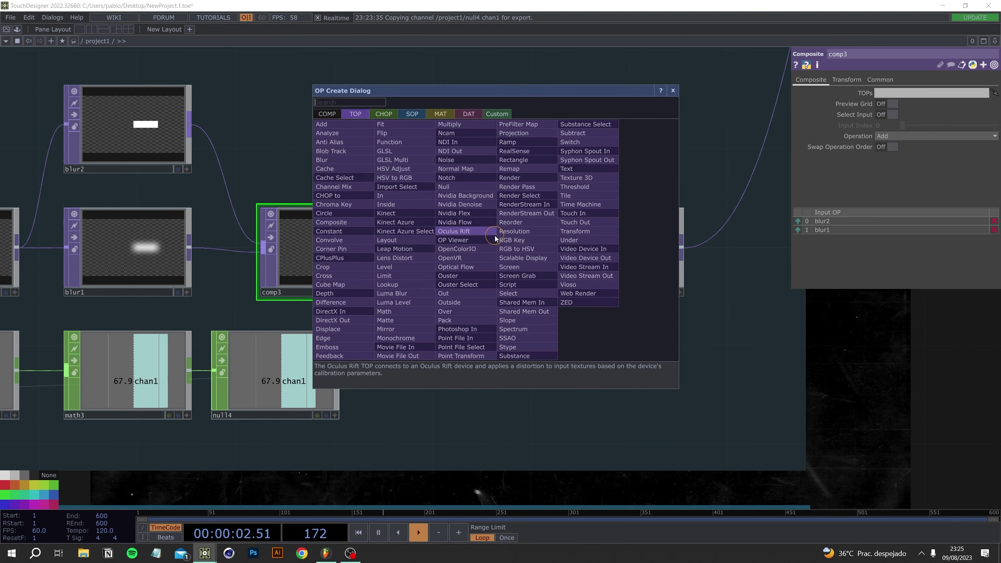
pyautogui.write('level')
pyautogui.press('Return')
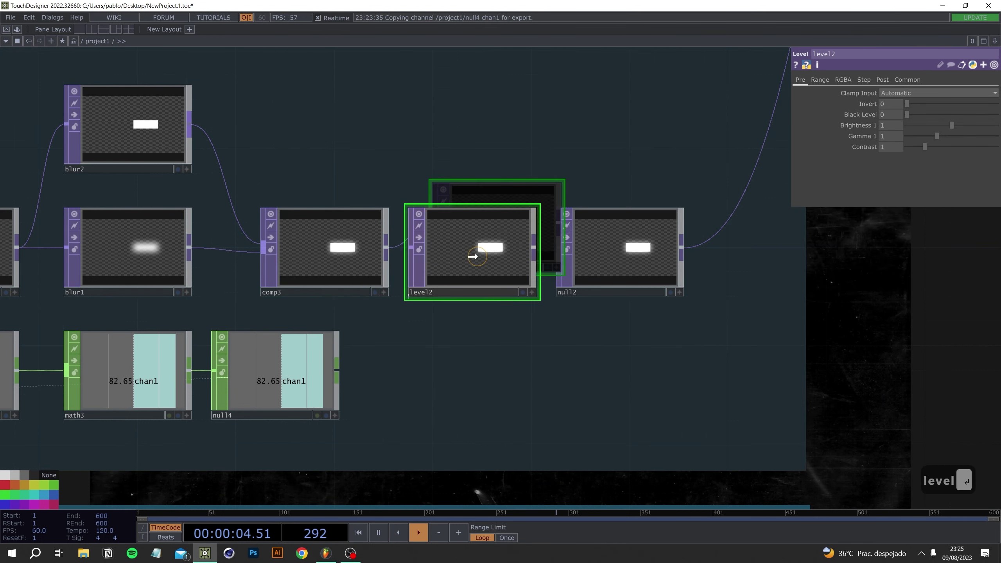
pyautogui.click(478, 258)
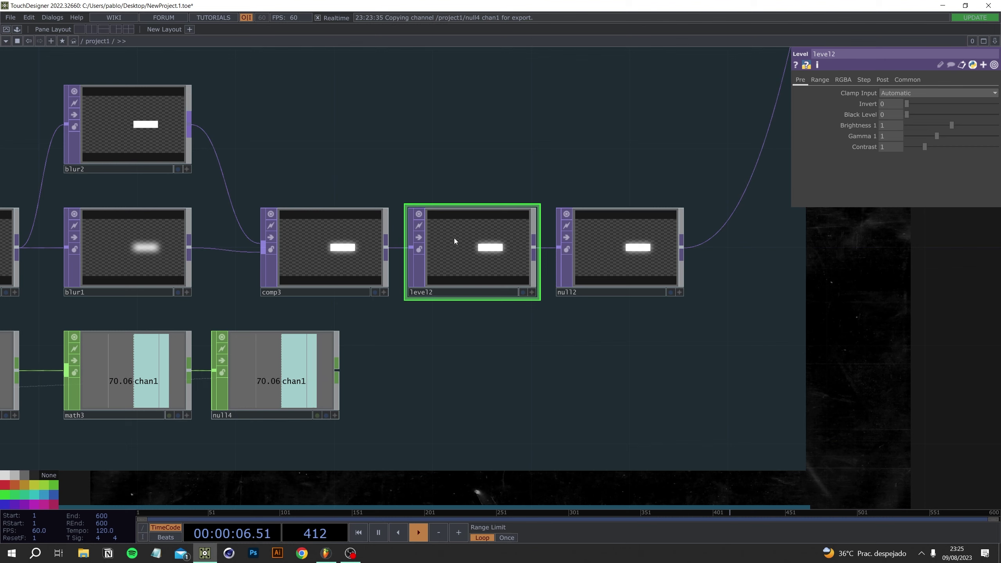
# Set the opacity of the new Level TOP in the distortion chain to 0.935
pyautogui.click(876, 80)
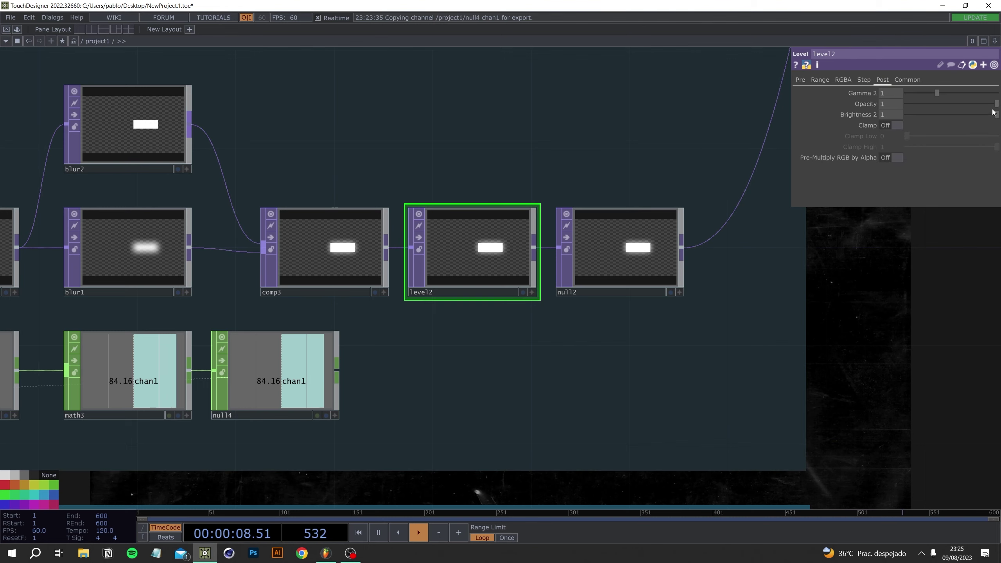
pyautogui.moveTo(793, 304); pyautogui.dragTo(249, 304)
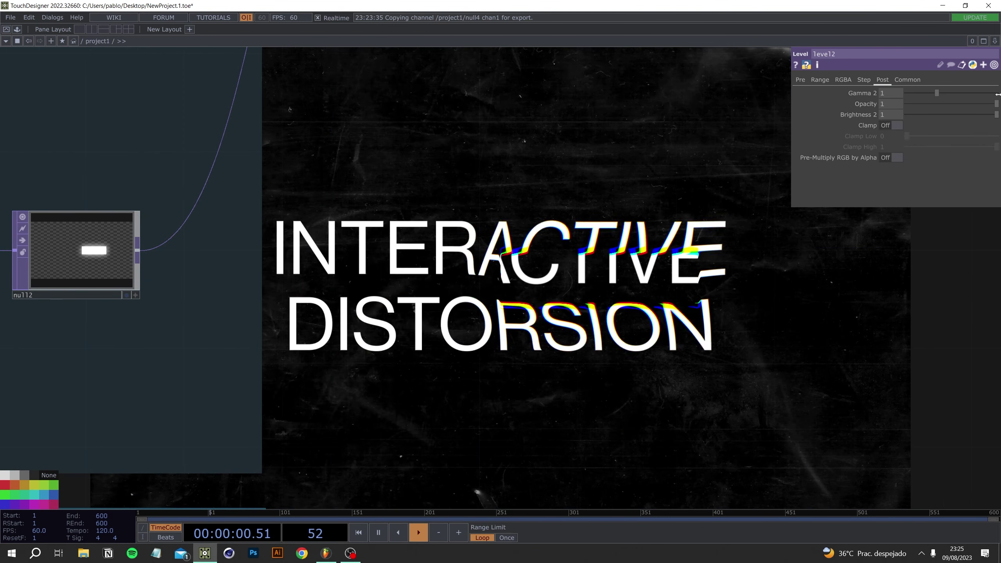
pyautogui.moveTo(996, 107)
pyautogui.mouseDown()
pyautogui.moveTo(907, 106)
pyautogui.moveTo(992, 103)
pyautogui.mouseUp()
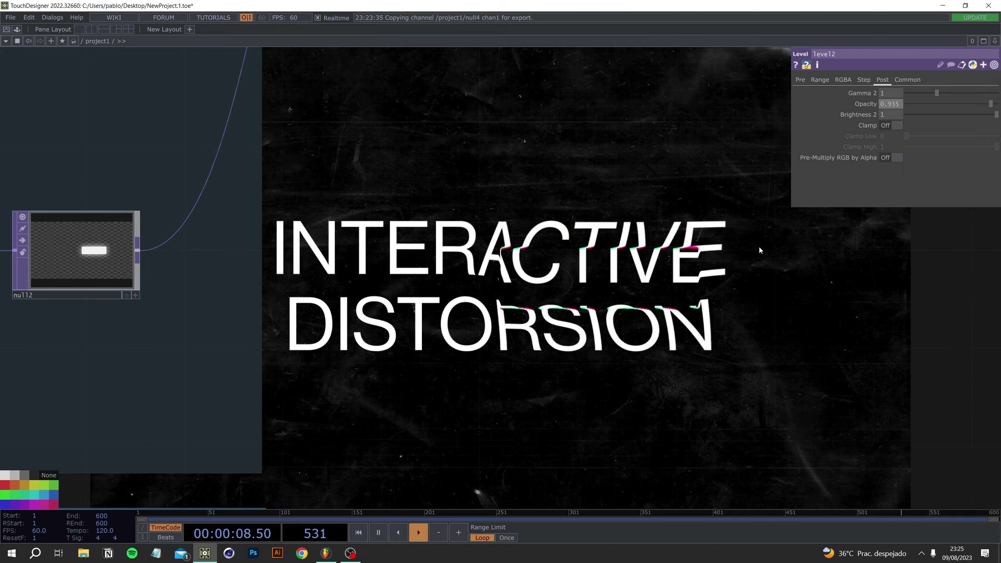
# Shift null3 in the VISIBLE LINE box and insert a Level TOP between render2 and null3, aligned in the row
pyautogui.moveTo(694, 275); pyautogui.dragTo(745, 232)
pyautogui.scroll(-8, 745, 232)
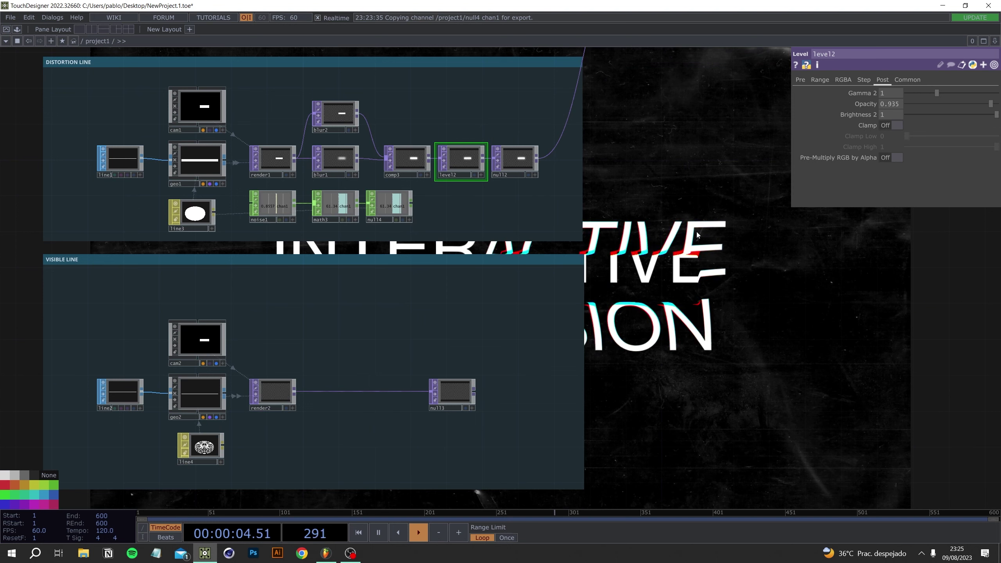
pyautogui.moveTo(449, 395); pyautogui.dragTo(496, 398)
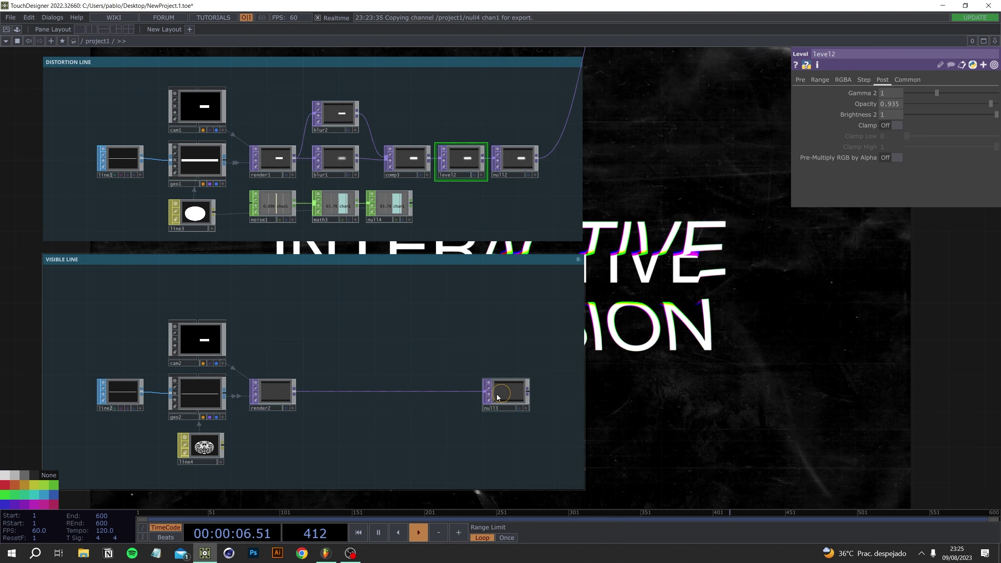
pyautogui.rightClick(439, 390)
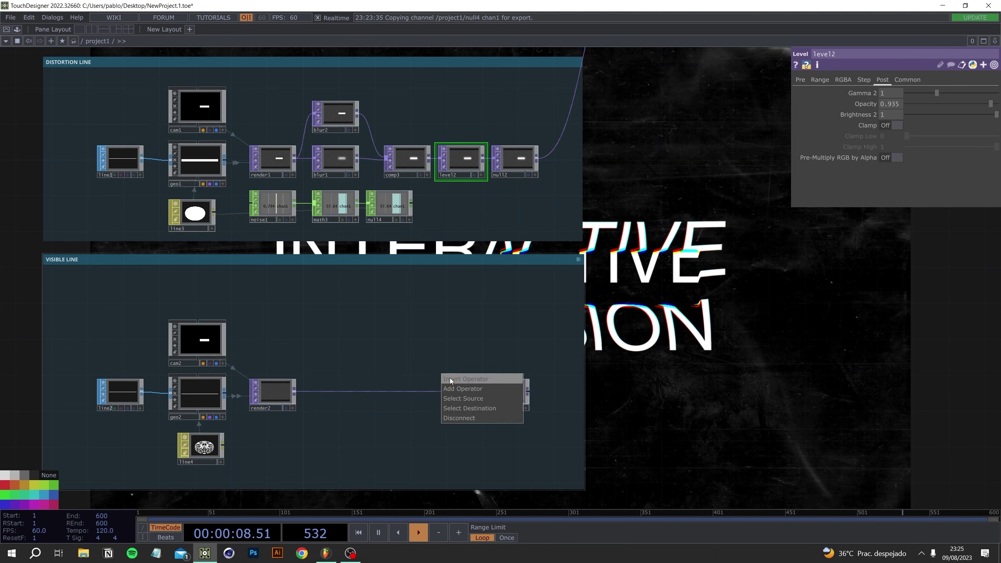
pyautogui.click(450, 378)
pyautogui.write('lev')
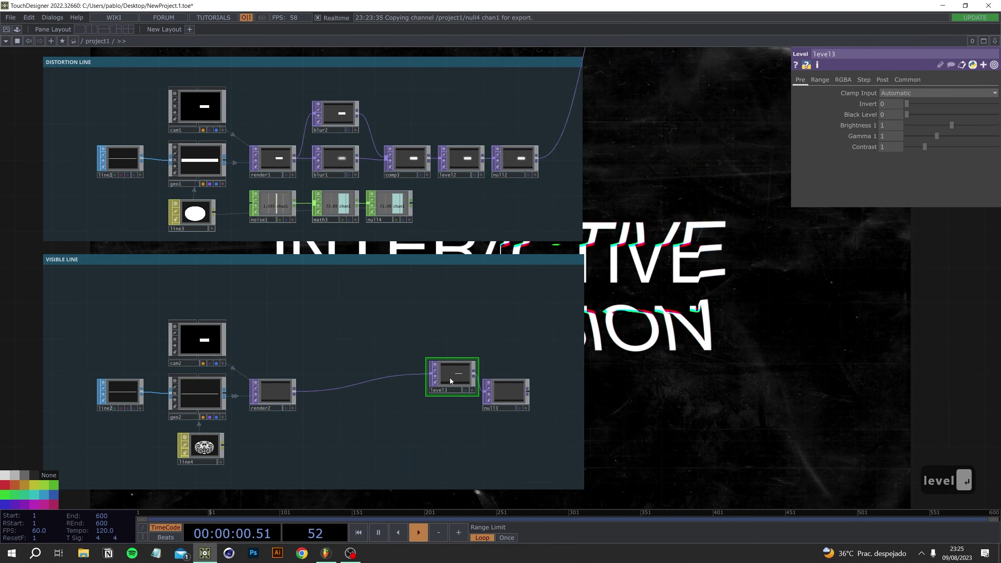
pyautogui.moveTo(451, 381); pyautogui.dragTo(442, 399)
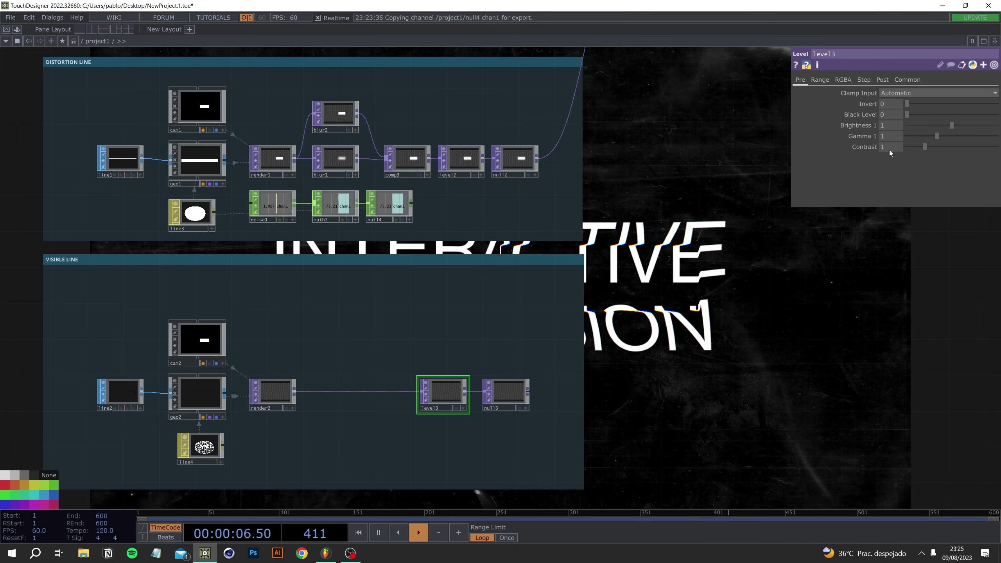
# Connect the null3 output of the VISIBLE LINE box to the Composite TOP after displace1 in the text chain
pyautogui.scroll(-5, 598, 374)
pyautogui.scroll(3, 603, 373)
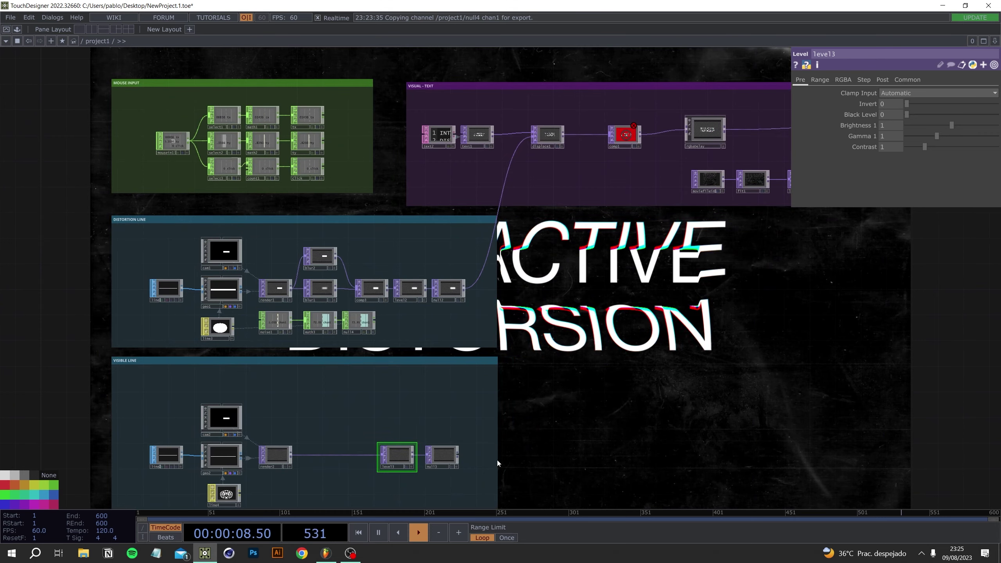
pyautogui.moveTo(457, 456); pyautogui.dragTo(606, 138)
pyautogui.moveTo(645, 317); pyautogui.dragTo(409, 210)
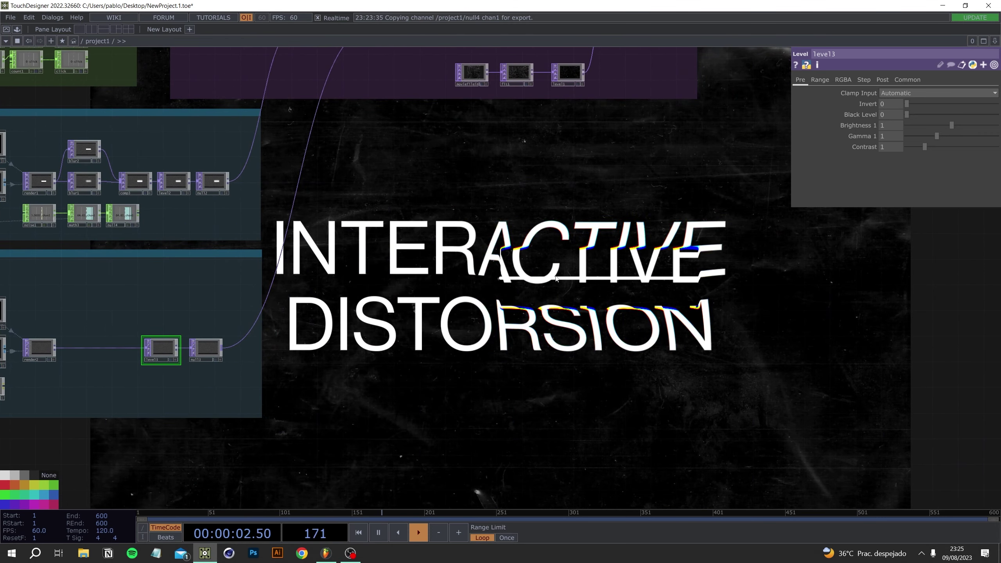
pyautogui.scroll(5, 501, 287)
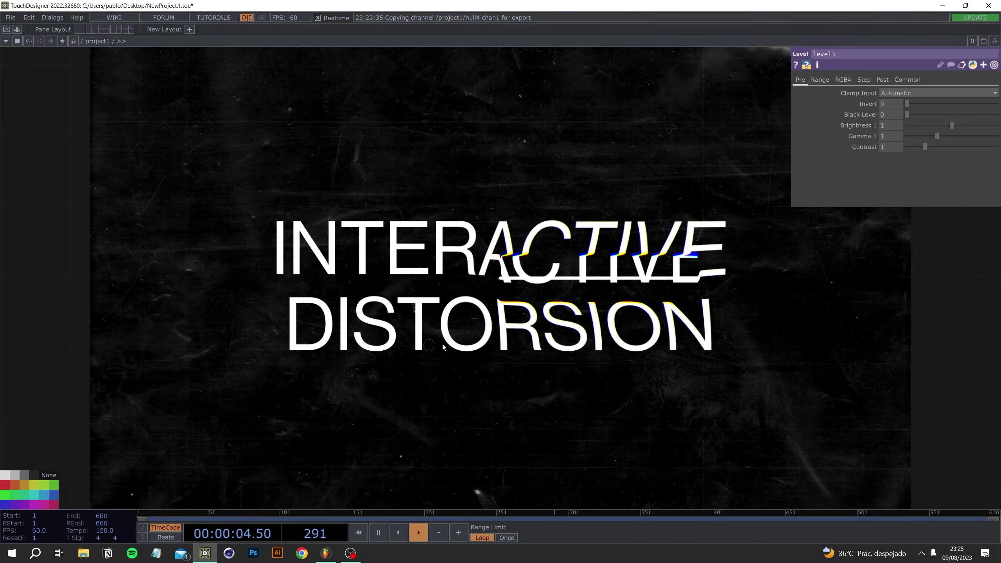
# Set the X coordinate of Point A to -1 for the Line SOPs in both the DISTORTION LINE and VISIBLE LINE boxes
pyautogui.scroll(-6, 432, 316)
pyautogui.moveTo(548, 309); pyautogui.dragTo(788, 123)
pyautogui.scroll(-2, 356, 322)
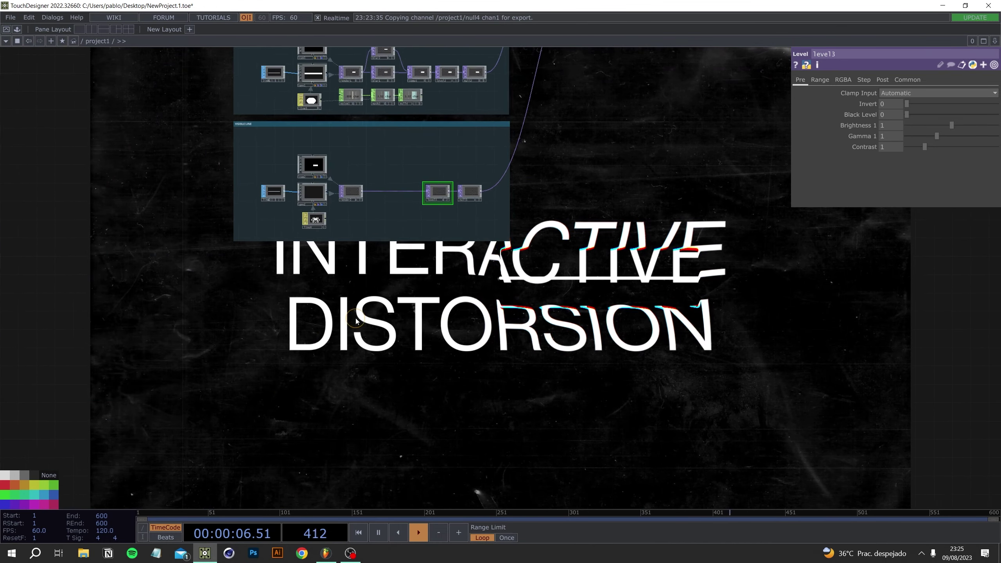
pyautogui.moveTo(356, 321); pyautogui.dragTo(684, 362)
pyautogui.moveTo(554, 377); pyautogui.dragTo(657, 385)
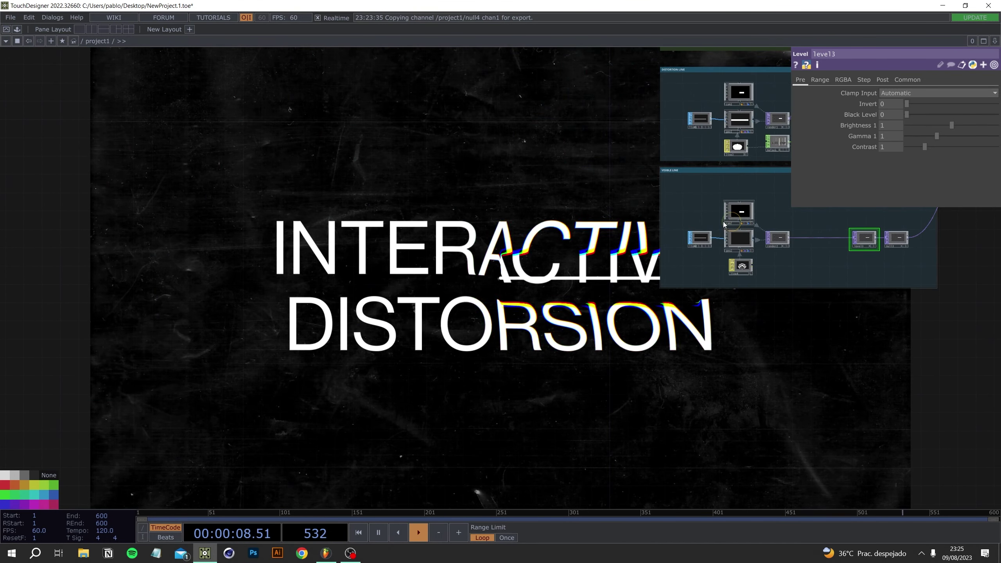
pyautogui.click(699, 239)
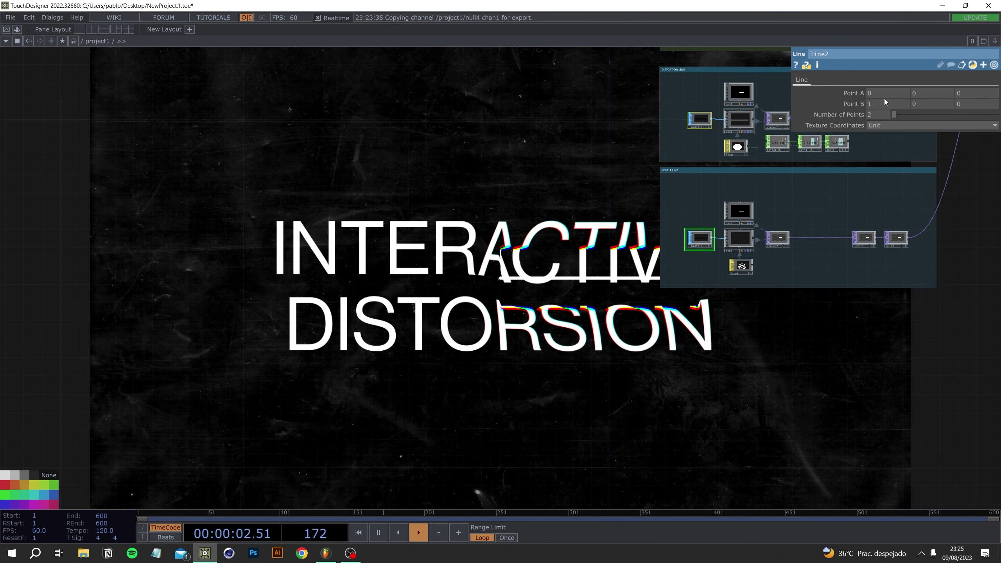
pyautogui.click(879, 93)
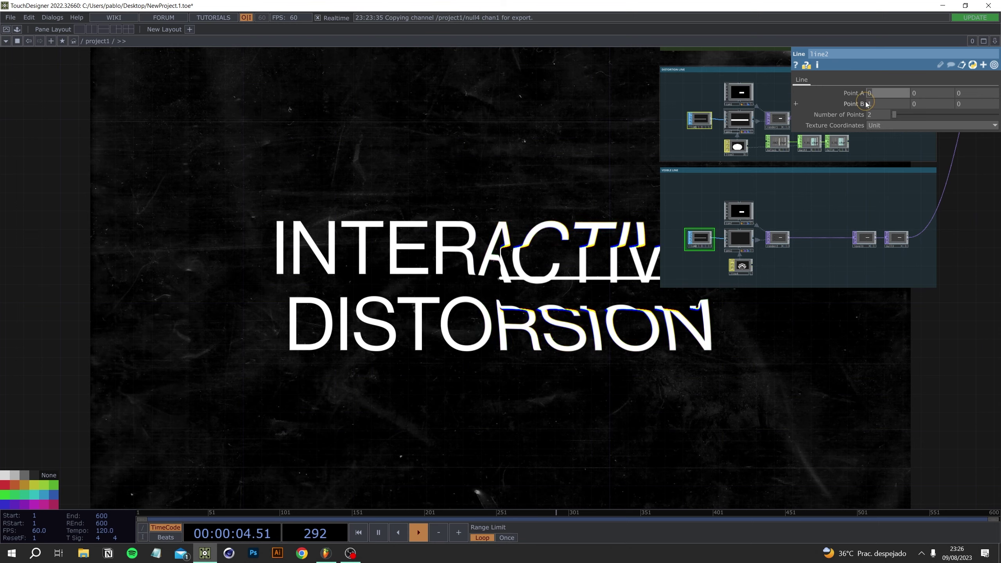
pyautogui.write('-1')
pyautogui.press('Return')
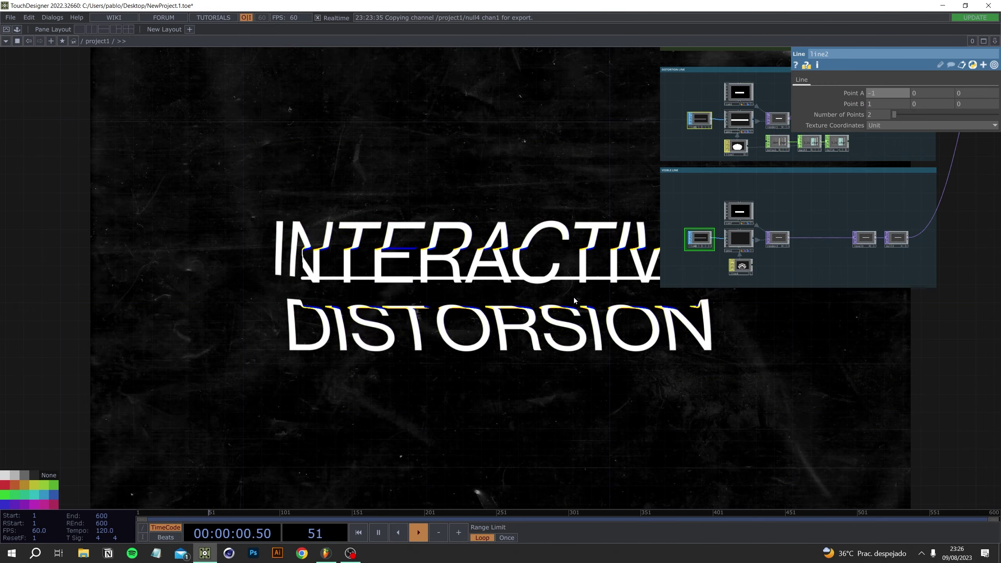
# Pause the timeline playback
pyautogui.moveTo(800, 332); pyautogui.dragTo(565, 355)
pyautogui.moveTo(766, 318); pyautogui.dragTo(603, 366)
pyautogui.moveTo(737, 300); pyautogui.dragTo(409, 302)
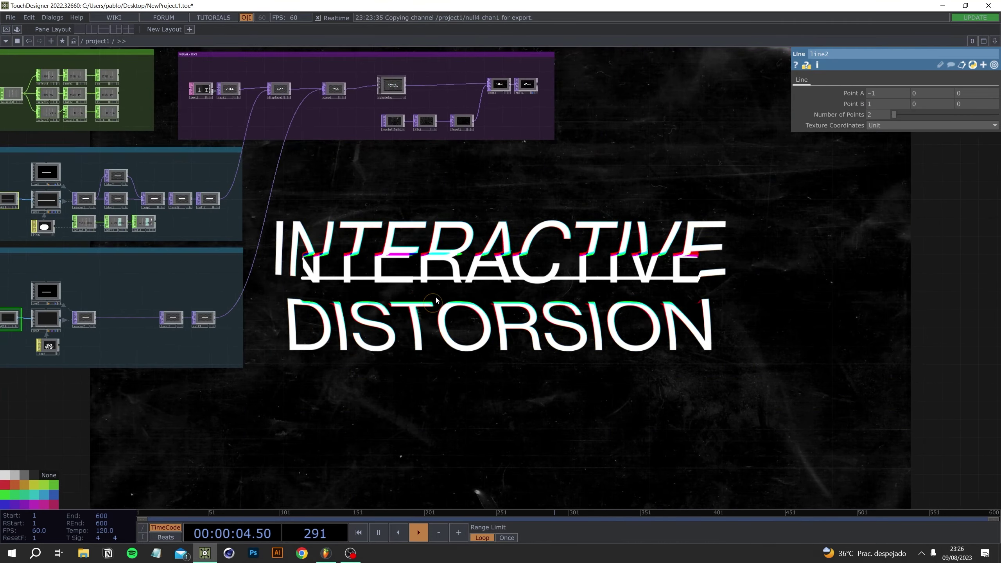
pyautogui.click(379, 532)
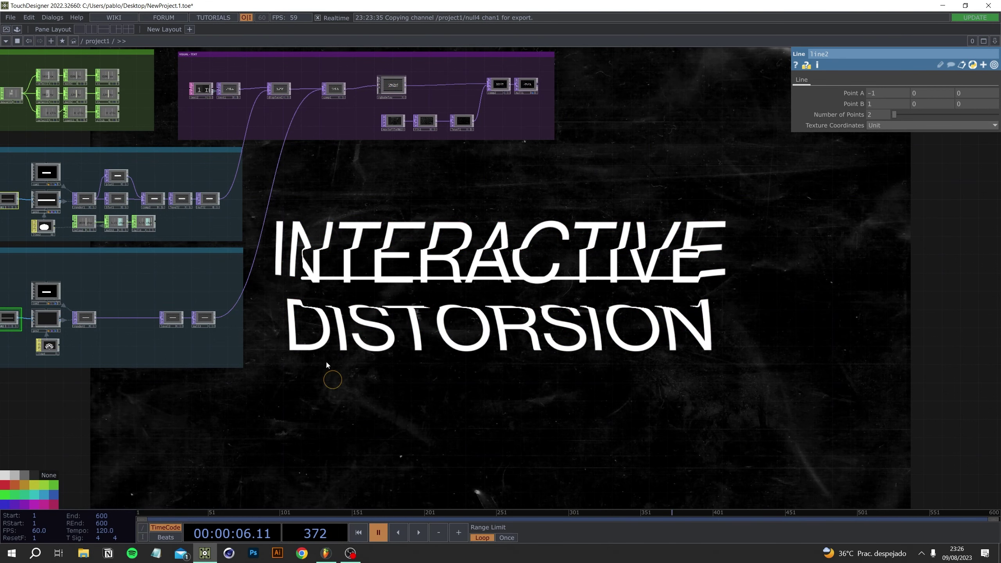
pyautogui.moveTo(325, 361); pyautogui.dragTo(378, 355)
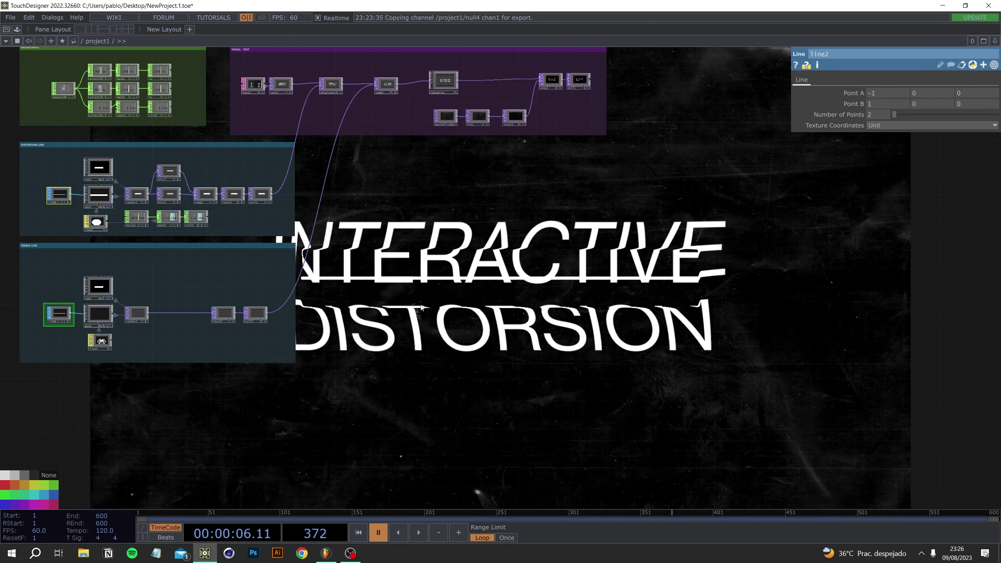
pyautogui.moveTo(308, 401); pyautogui.dragTo(410, 338)
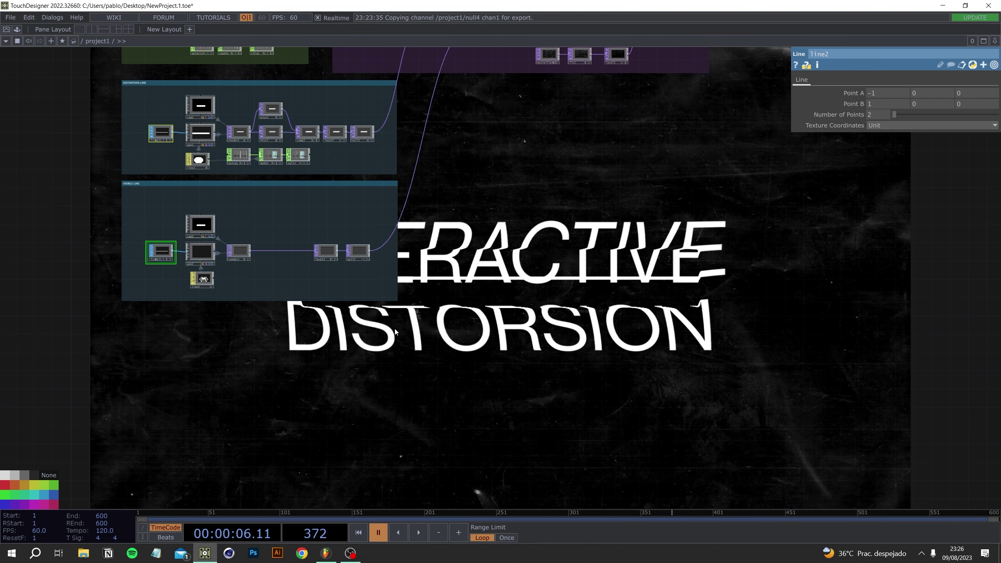
# Add a Table DAT in the empty area of the network above the MOUSE INPUT box
pyautogui.moveTo(540, 366); pyautogui.dragTo(347, 379)
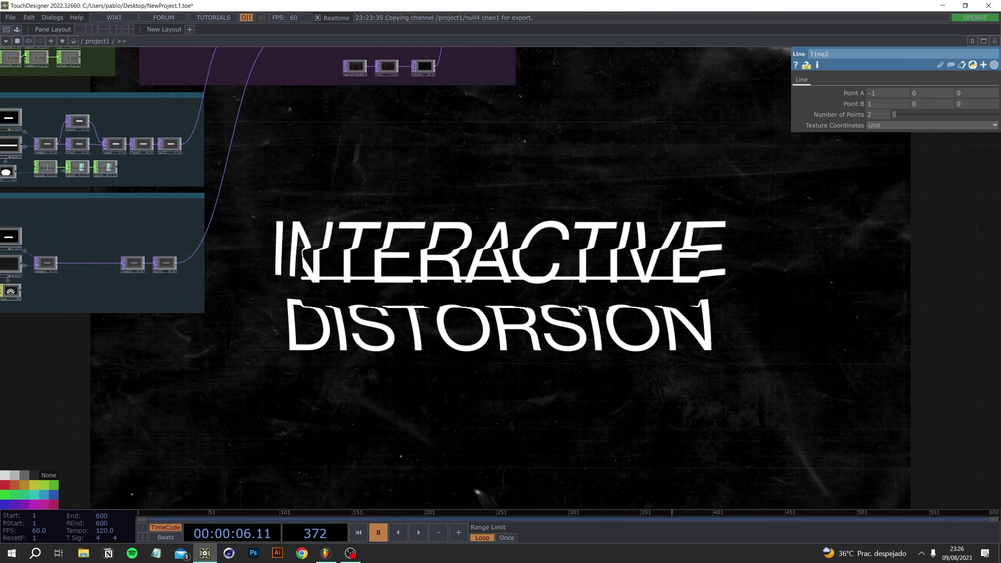
pyautogui.moveTo(667, 414); pyautogui.dragTo(607, 402)
pyautogui.scroll(-5, 541, 382)
pyautogui.moveTo(452, 393); pyautogui.dragTo(729, 392)
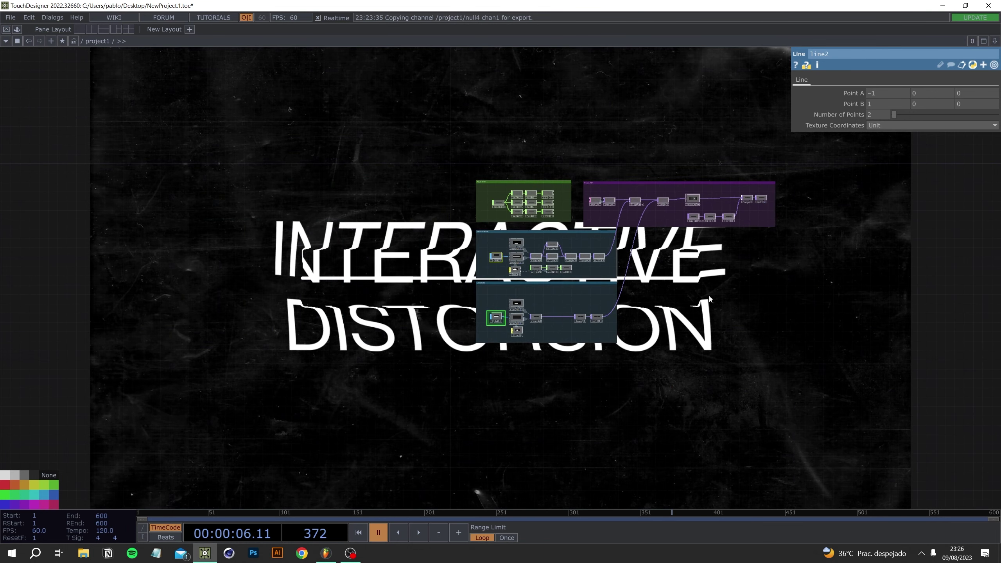
pyautogui.moveTo(727, 293); pyautogui.dragTo(706, 412)
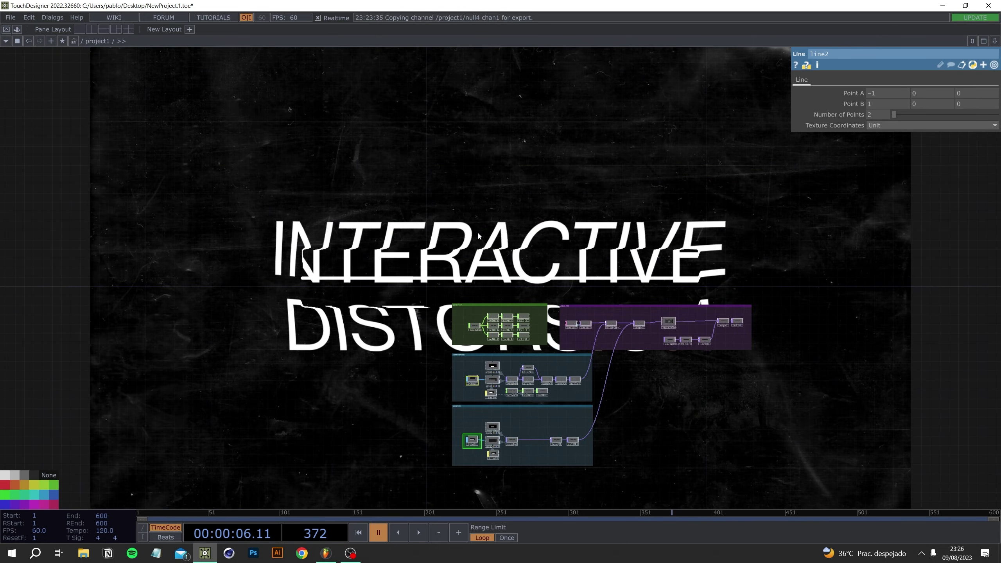
pyautogui.press('Tab')
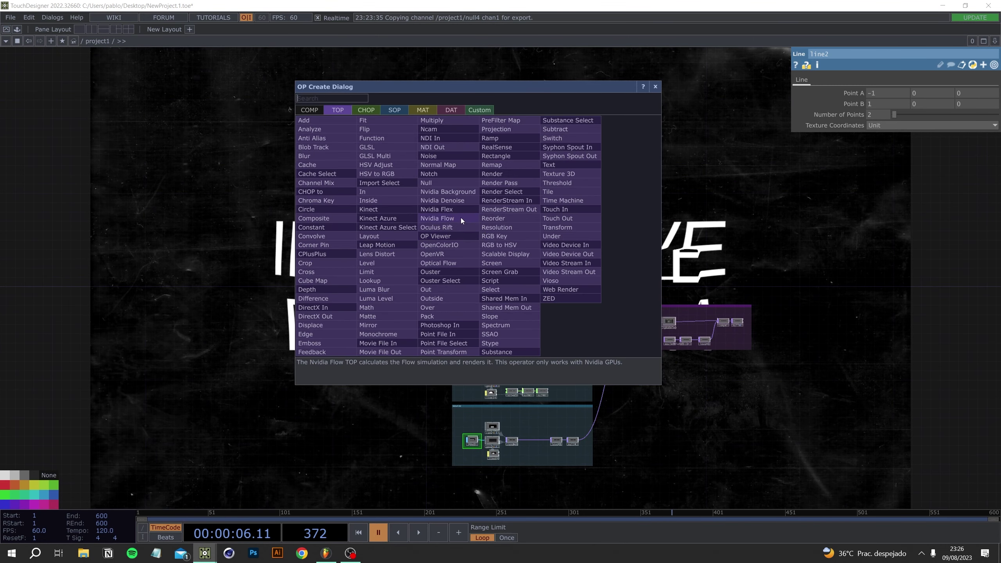
pyautogui.press('Tab')
pyautogui.press('Tab')
pyautogui.press('Tab')
pyautogui.press('Tab')
pyautogui.write('ta')
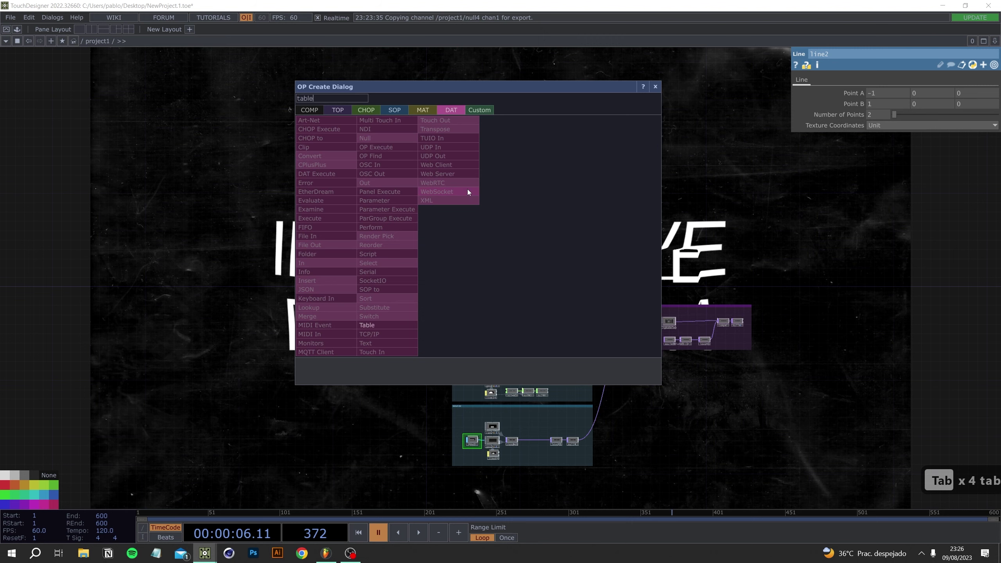
pyautogui.click(366, 325)
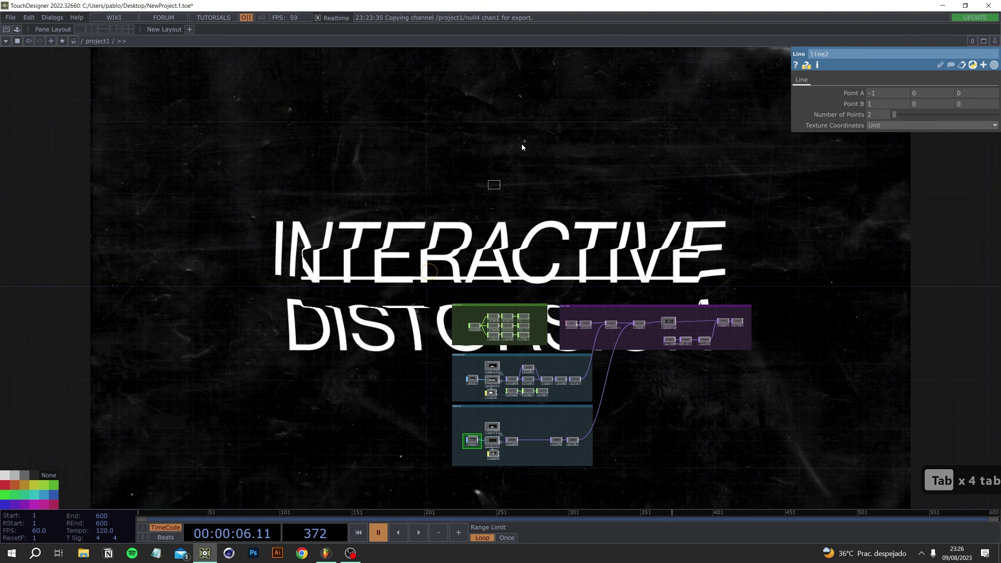
pyautogui.click(488, 183)
pyautogui.click(474, 214)
# Duplicate the Table DAT and place the copy directly below the original, leaving a gap between them
pyautogui.scroll(9, 729, 328)
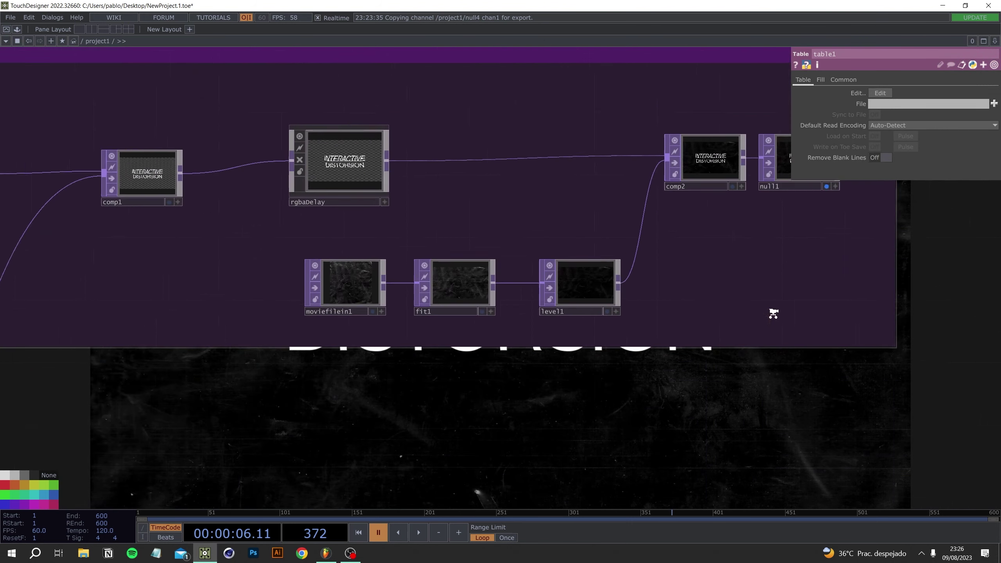
pyautogui.moveTo(755, 254); pyautogui.dragTo(638, 324)
pyautogui.scroll(-10, 724, 236)
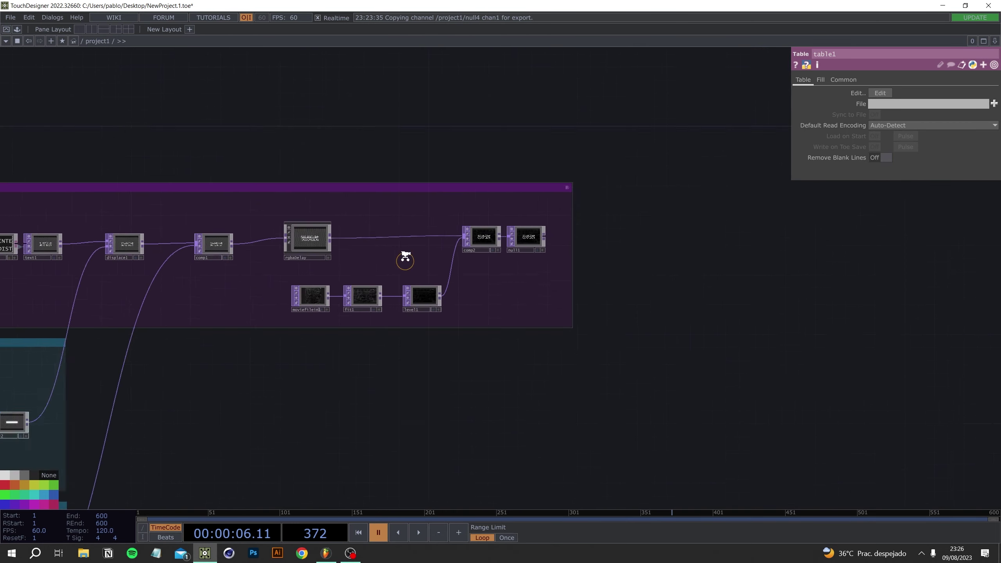
pyautogui.scroll(7, 333, 174)
pyautogui.moveTo(439, 244); pyautogui.dragTo(407, 204)
pyautogui.scroll(-2, 471, 95)
pyautogui.scroll(2, 406, 116)
pyautogui.hotkey('ctrl', 'c')
pyautogui.hotkey('ctrl', 'v')
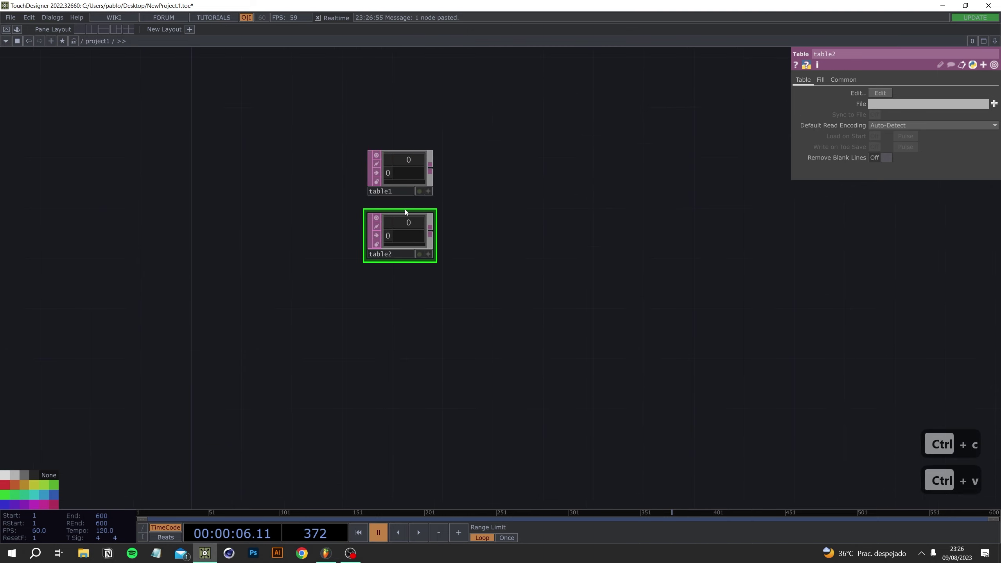
pyautogui.moveTo(414, 258); pyautogui.dragTo(411, 329)
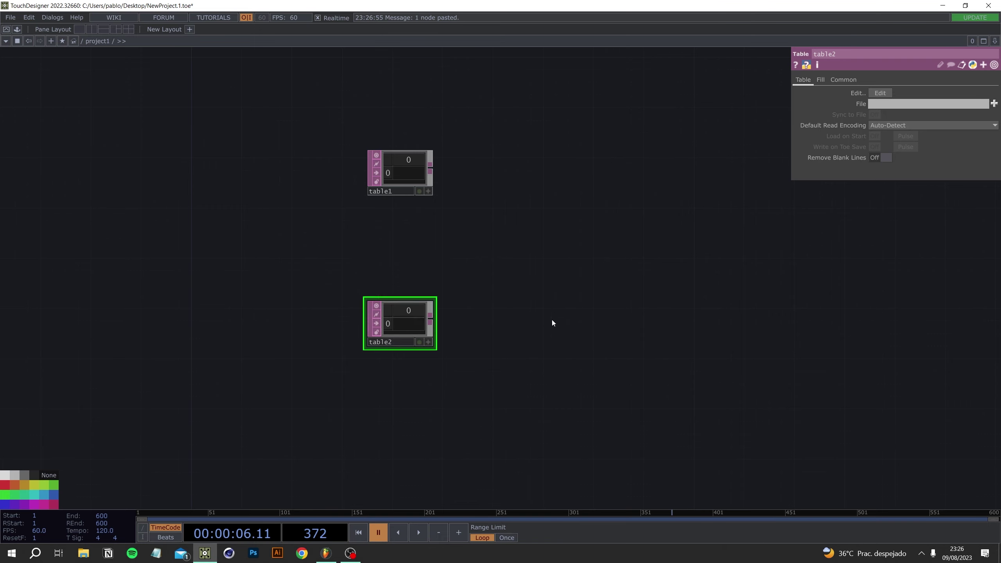
# Add a network box in the empty space beside the first Table DAT
pyautogui.moveTo(429, 208)
pyautogui.mouseDown()
pyautogui.moveTo(418, 144)
pyautogui.moveTo(415, 182)
pyautogui.mouseUp()
pyautogui.scroll(-3, 402, 114)
pyautogui.click(373, 118)
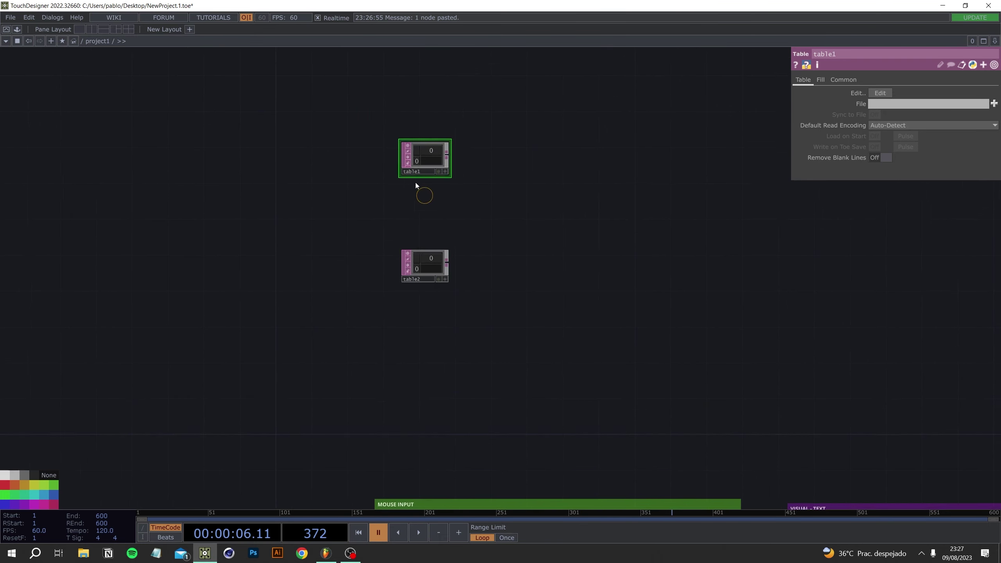
pyautogui.scroll(3, 394, 173)
pyautogui.rightClick(312, 163)
pyautogui.rightClick(275, 159)
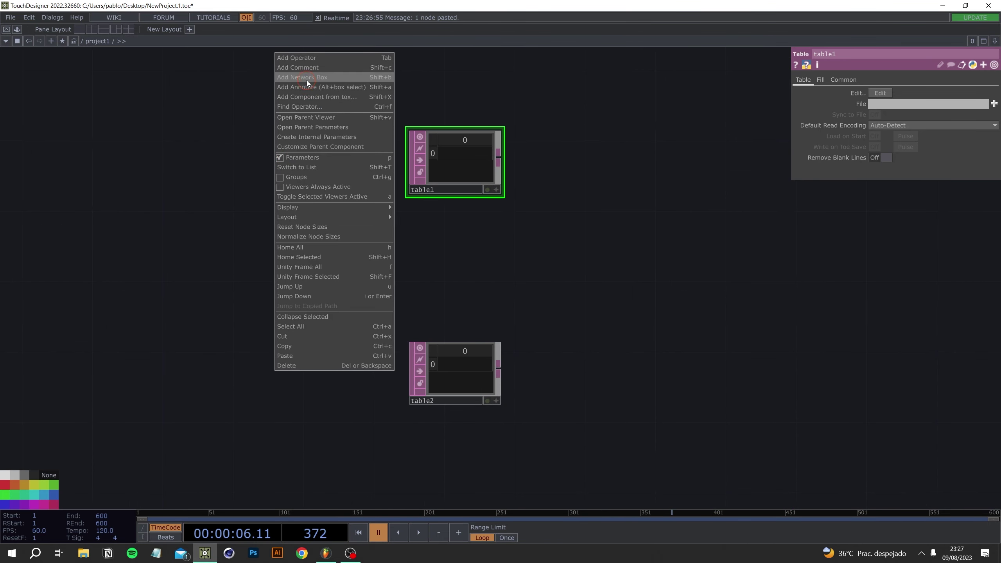
# Add a comment reading "POINT A" beside table1 and shrink its box to fit the text
pyautogui.click(313, 68)
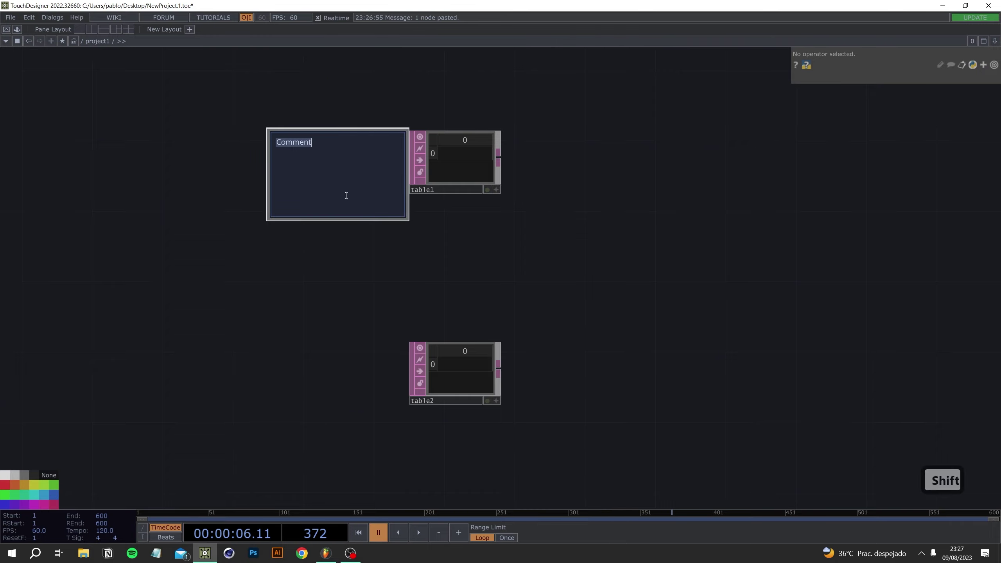
pyautogui.write('POI')
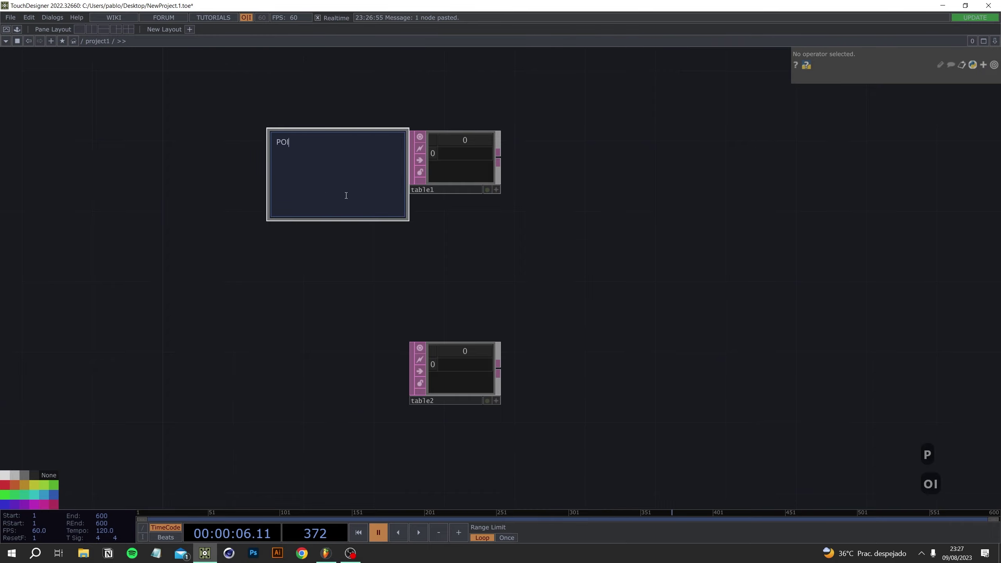
pyautogui.write('NT A')
pyautogui.press('Return')
pyautogui.press('BackSpace')
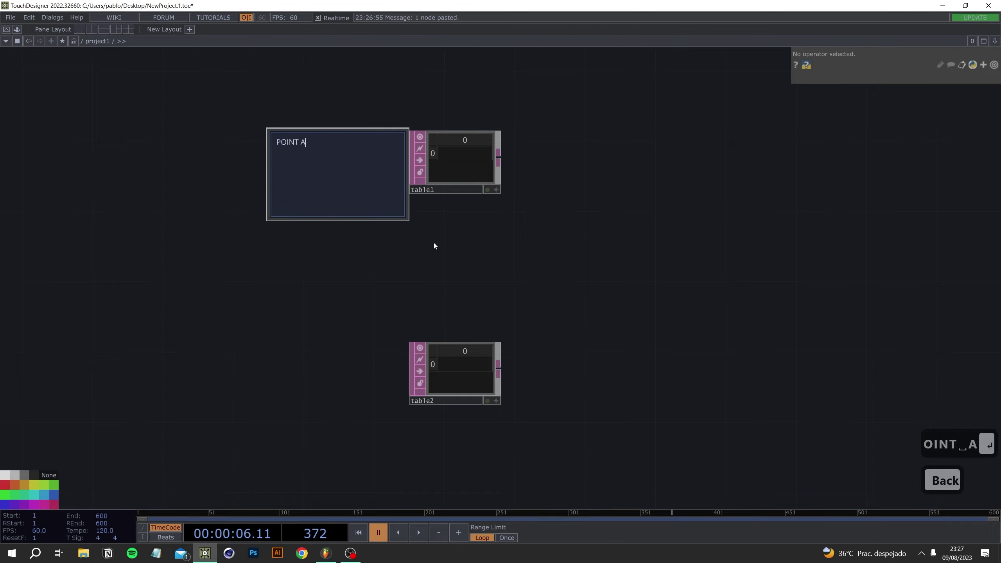
pyautogui.moveTo(405, 220); pyautogui.dragTo(365, 160)
# Duplicate the POINT A comment, place the copy beside table2 and change its text to "POINT B"
pyautogui.hotkey('ctrl', 'c')
pyautogui.hotkey('ctrl', 'v')
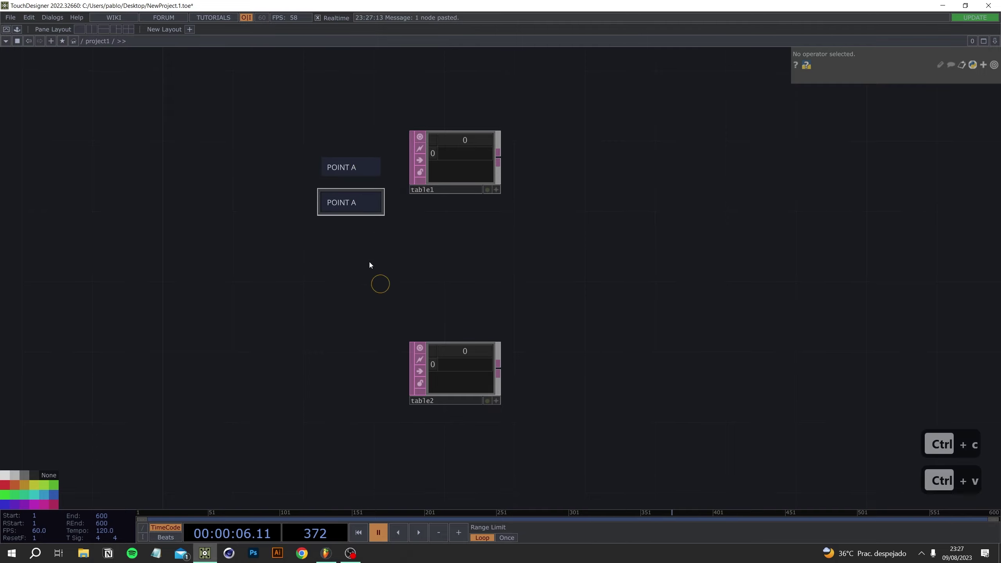
pyautogui.moveTo(353, 201); pyautogui.dragTo(359, 376)
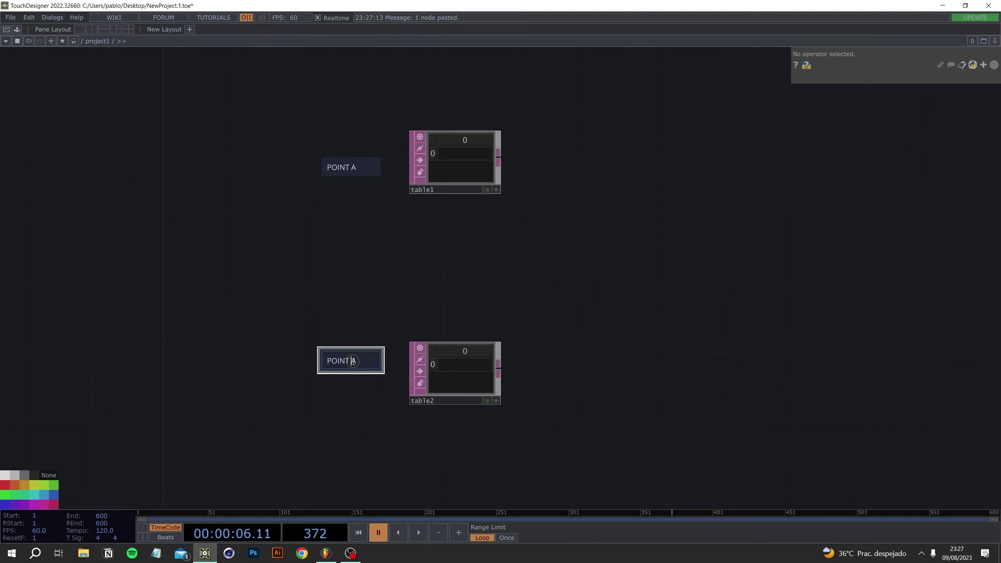
pyautogui.write('B')
pyautogui.doubleClick(607, 384)
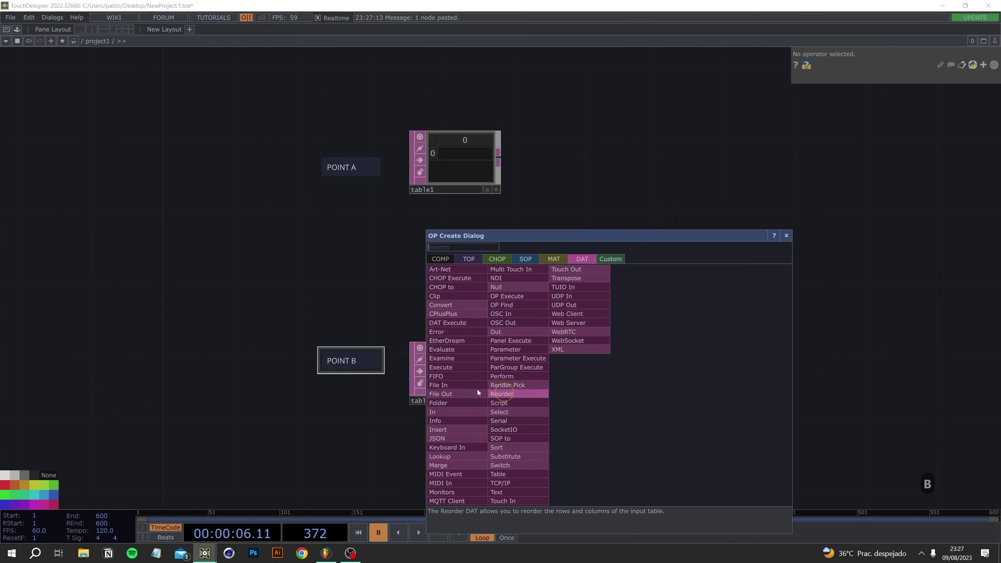
pyautogui.press('Escape')
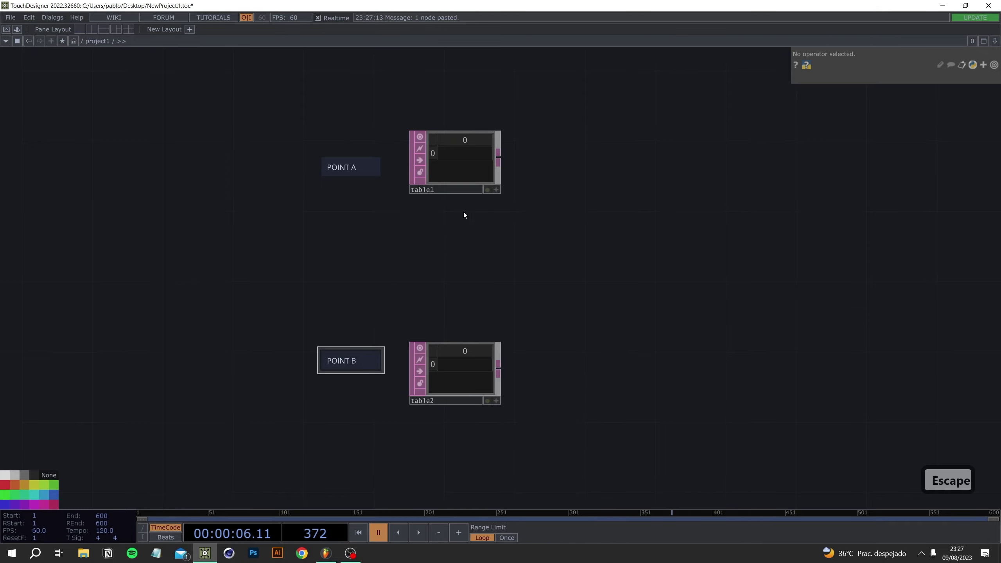
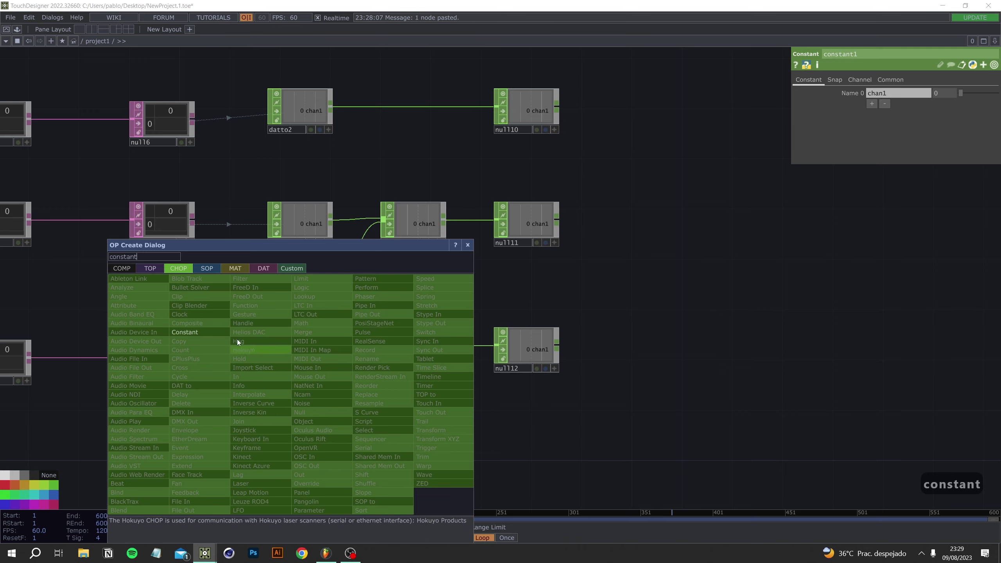
# Add a Constant CHOP below datto4 and wire it into switch2 as the second input
pyautogui.press('Return')
pyautogui.click(298, 418)
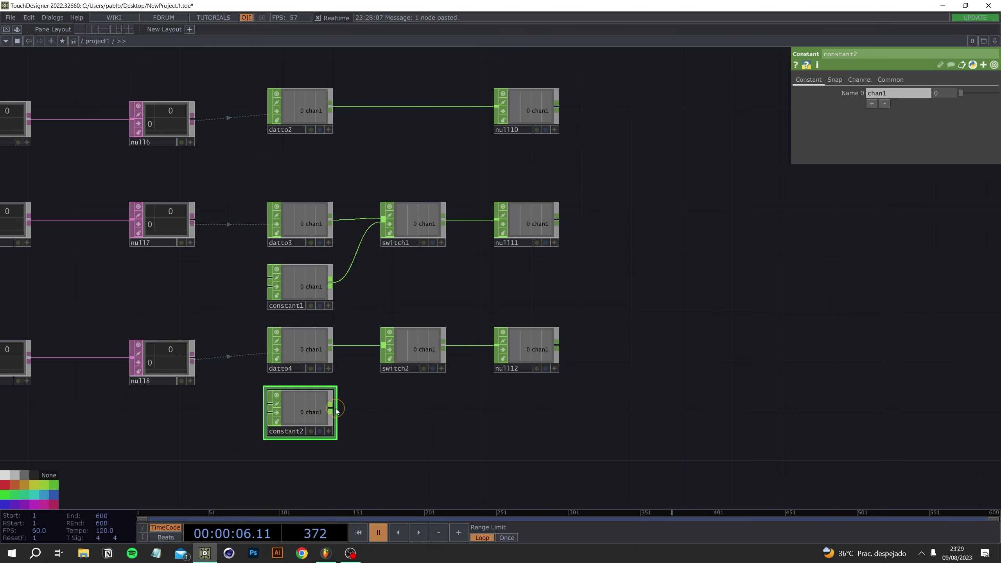
pyautogui.moveTo(336, 410); pyautogui.dragTo(382, 346)
# Select the constant1 CHOP to show its parameters and resume the timeline playback
pyautogui.scroll(-3, 488, 409)
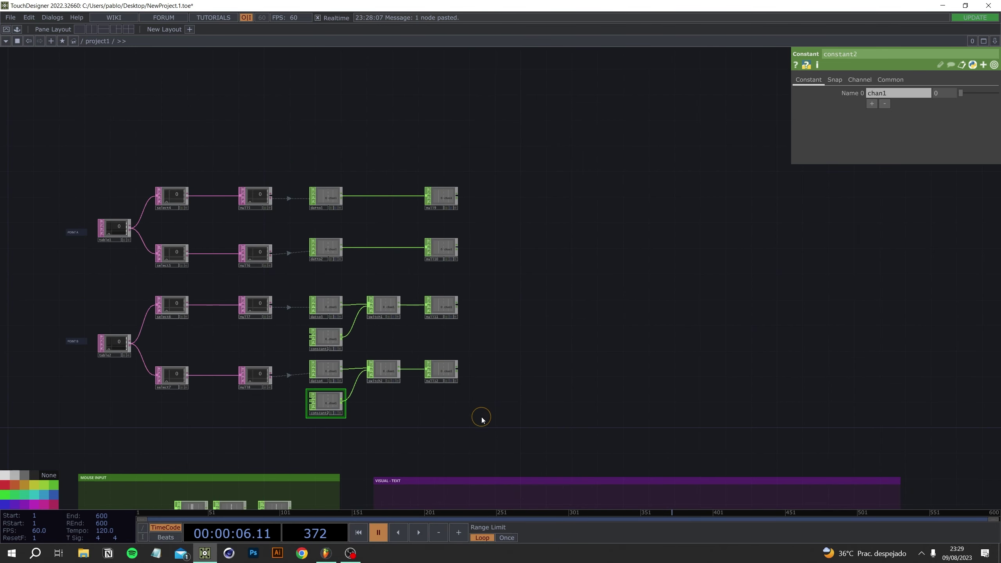
pyautogui.moveTo(480, 296); pyautogui.dragTo(585, 315)
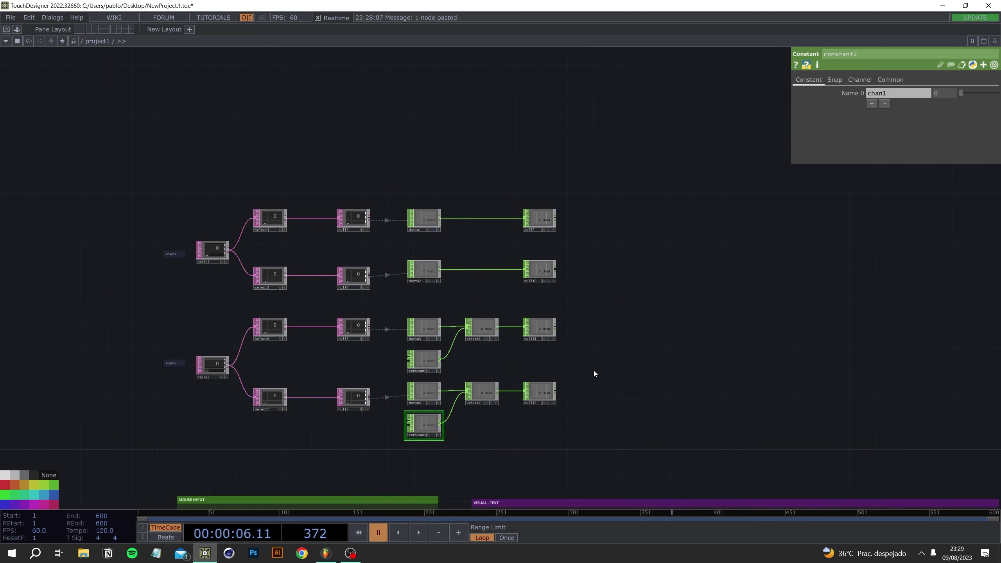
pyautogui.moveTo(593, 371); pyautogui.dragTo(548, 326)
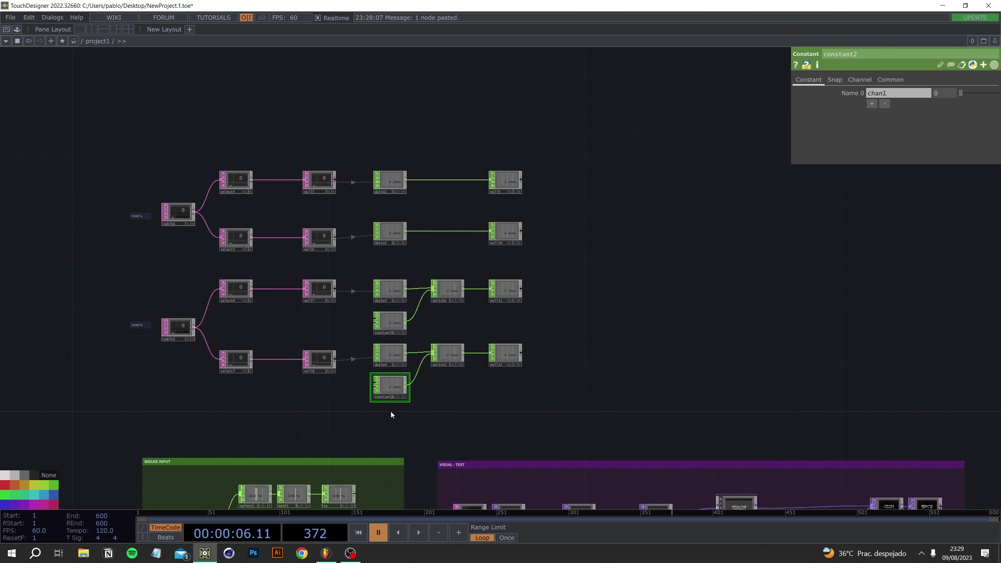
pyautogui.scroll(2, 391, 412)
pyautogui.moveTo(460, 391); pyautogui.dragTo(457, 332)
pyautogui.click(410, 169)
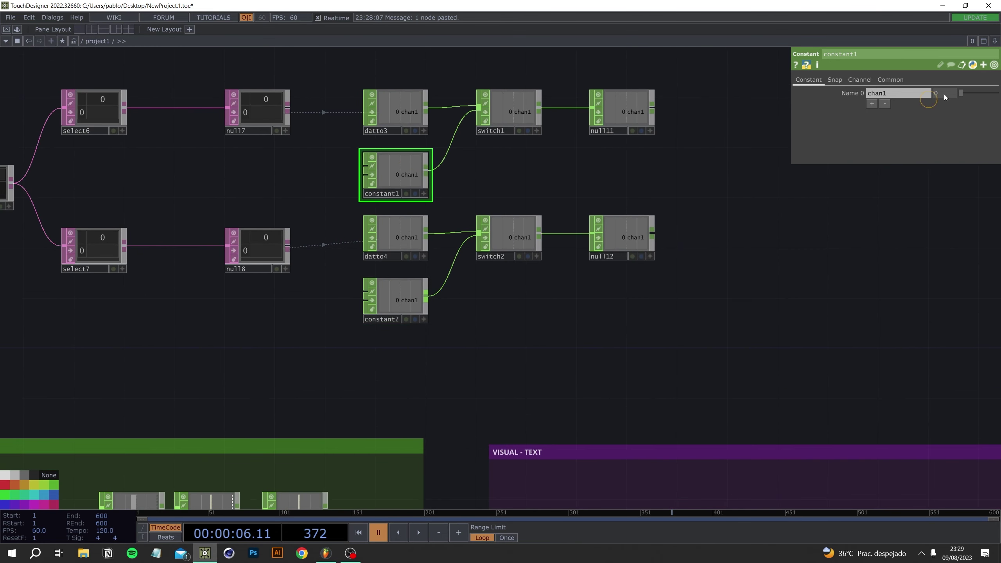
pyautogui.moveTo(452, 395); pyautogui.dragTo(588, 203)
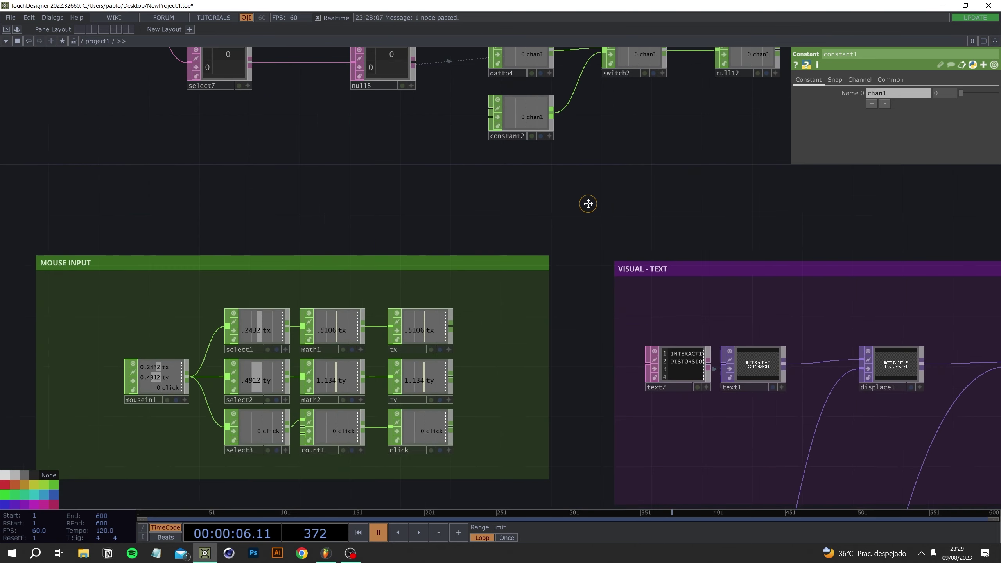
pyautogui.click(419, 532)
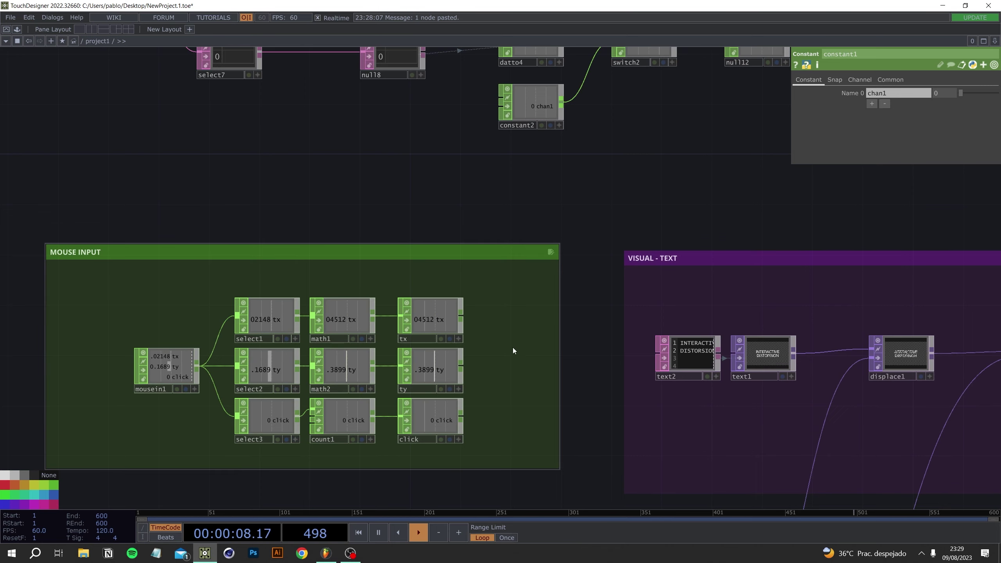
# Export the tx channel from the MOUSE INPUT group to constant1's chan1 value
pyautogui.moveTo(520, 327); pyautogui.dragTo(464, 346)
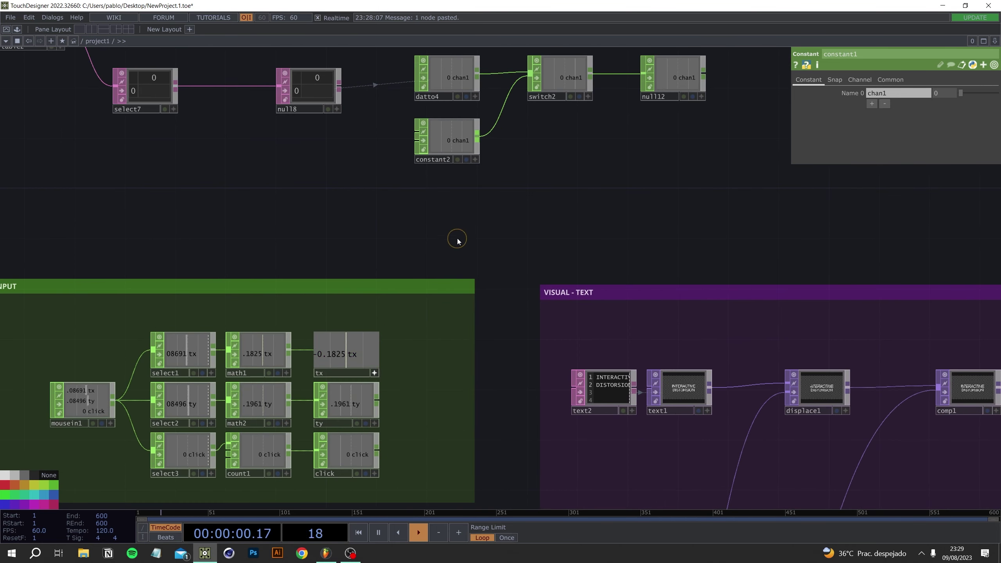
pyautogui.moveTo(458, 239); pyautogui.dragTo(460, 360)
pyautogui.moveTo(349, 453); pyautogui.dragTo(954, 88)
pyautogui.click(954, 84)
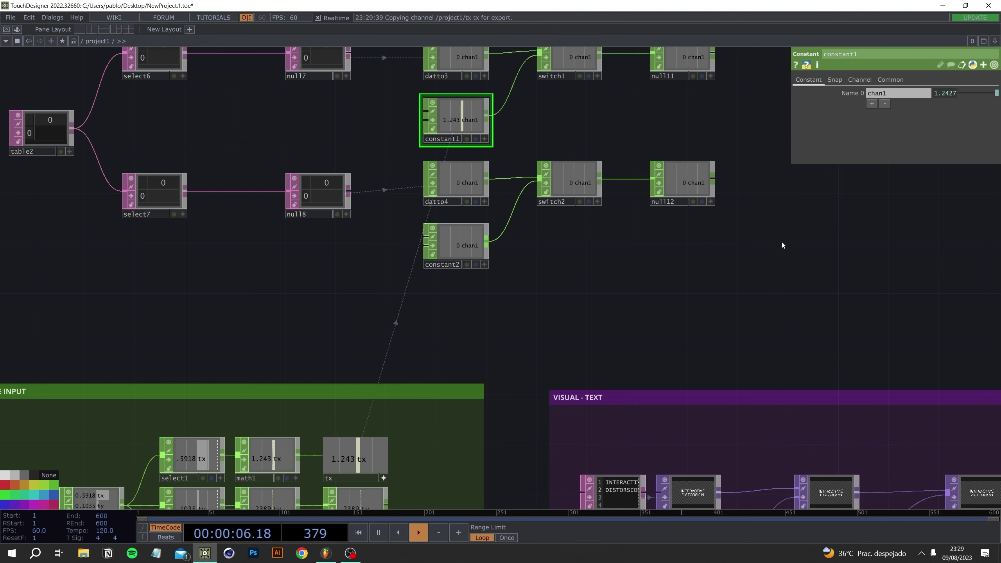
# Export the ty channel from the MOUSE INPUT group to constant2's chan1 value
pyautogui.moveTo(600, 293); pyautogui.dragTo(616, 229)
pyautogui.moveTo(491, 402); pyautogui.dragTo(506, 289)
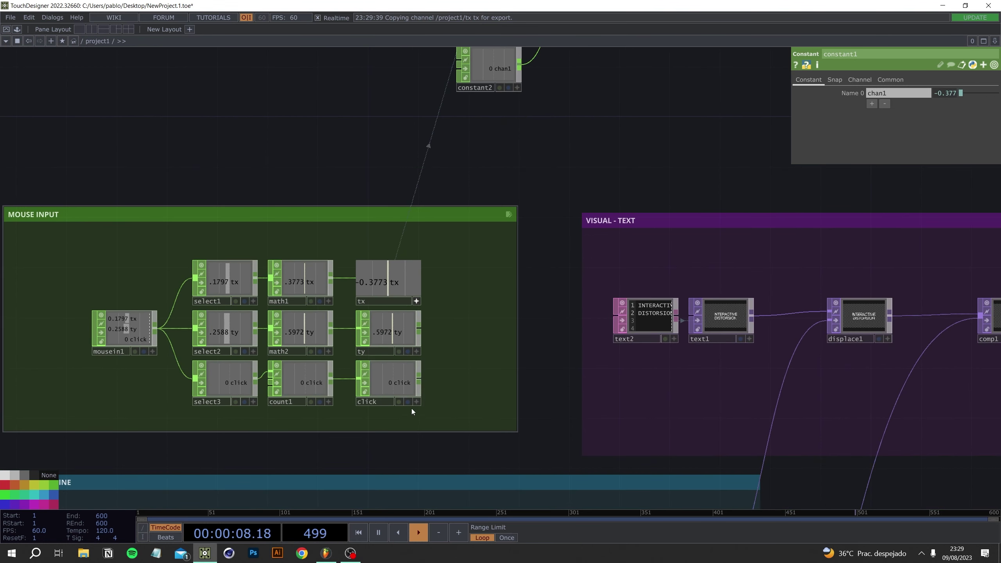
pyautogui.moveTo(585, 240); pyautogui.dragTo(518, 370)
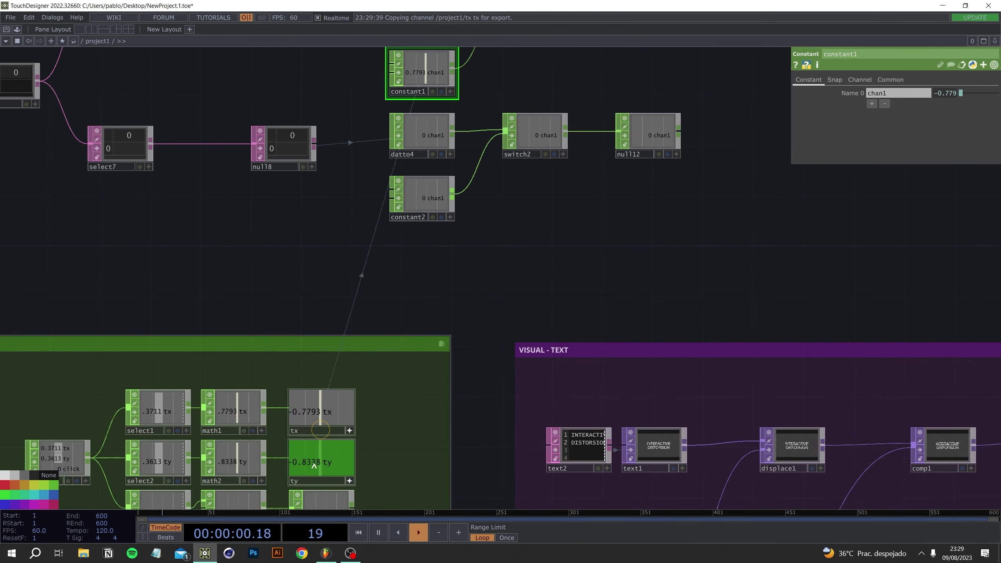
pyautogui.moveTo(438, 252); pyautogui.dragTo(951, 92)
pyautogui.click(943, 81)
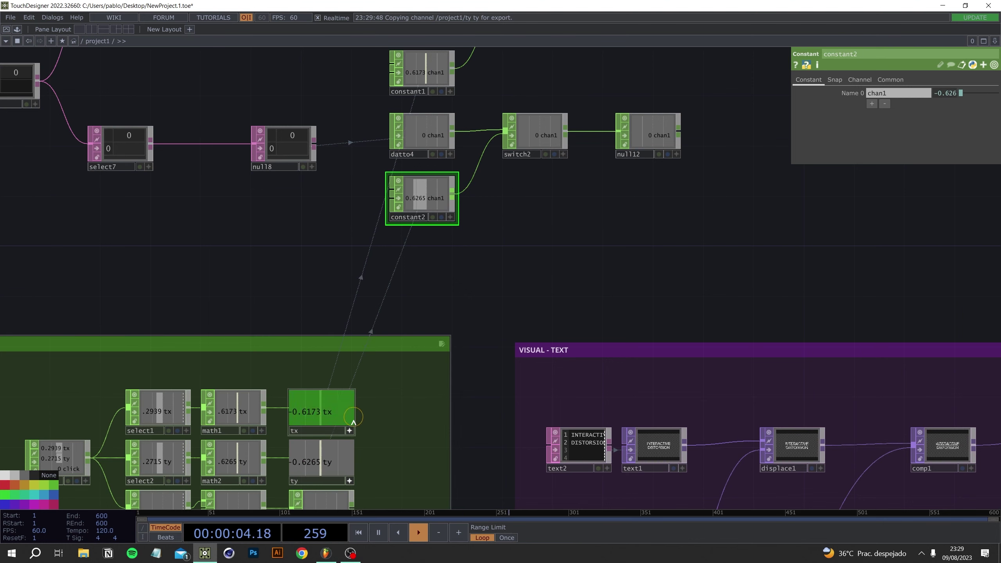
# Test switch1 and switch2 with their Index set to 1, then return both to 0
pyautogui.moveTo(532, 298); pyautogui.dragTo(521, 411)
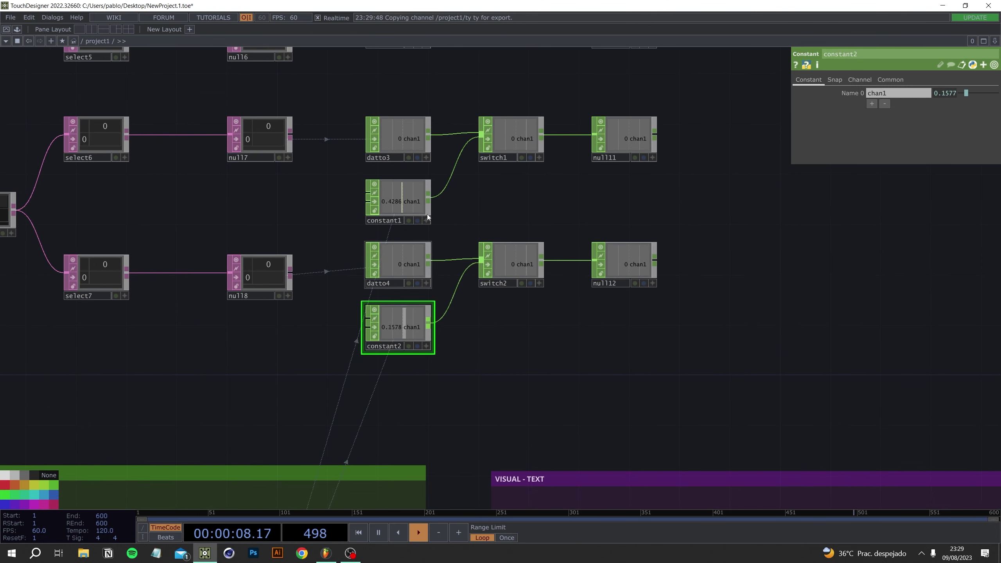
pyautogui.click(514, 137)
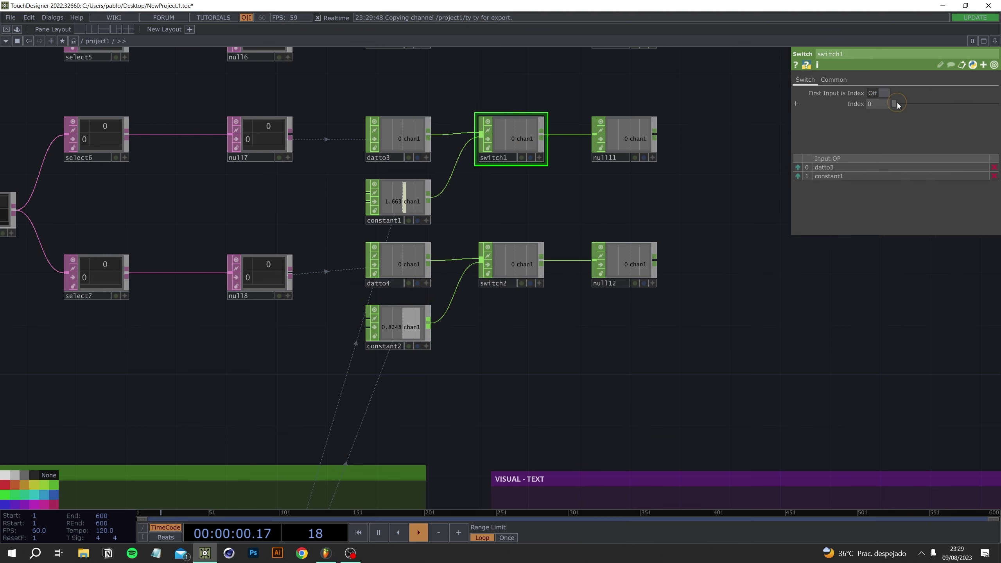
pyautogui.click(526, 272)
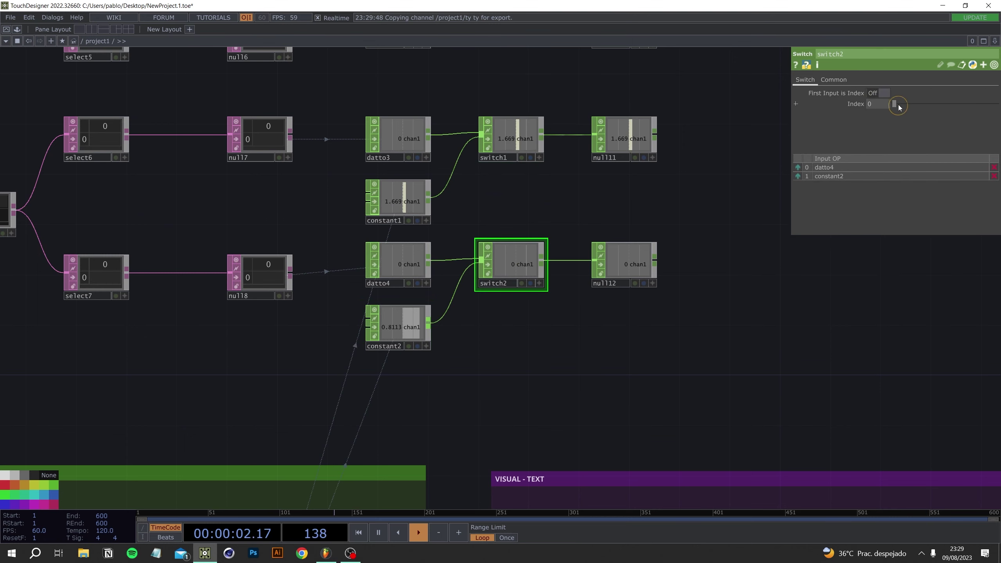
pyautogui.moveTo(899, 107); pyautogui.dragTo(906, 105)
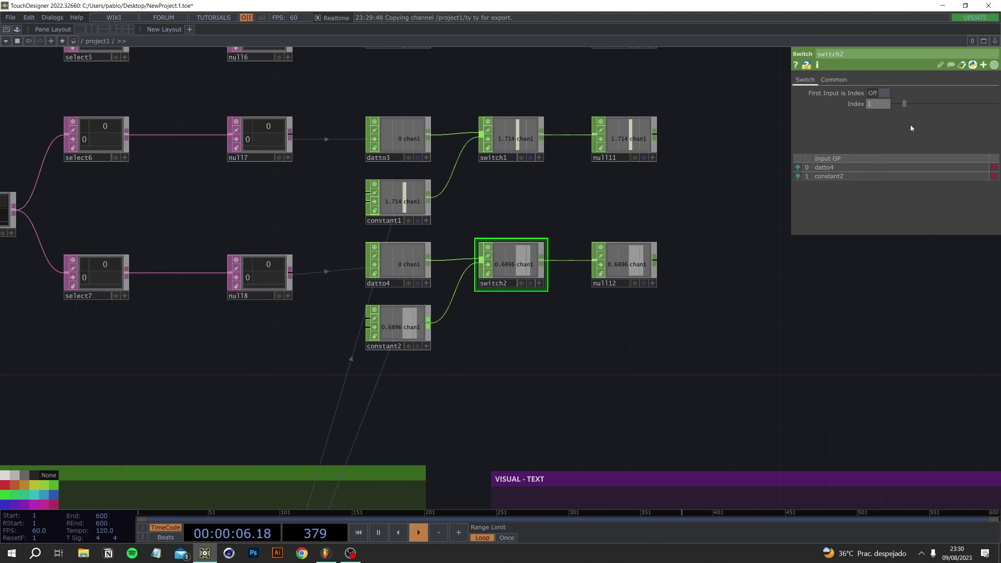
pyautogui.moveTo(906, 103); pyautogui.dragTo(884, 109)
pyautogui.click(523, 124)
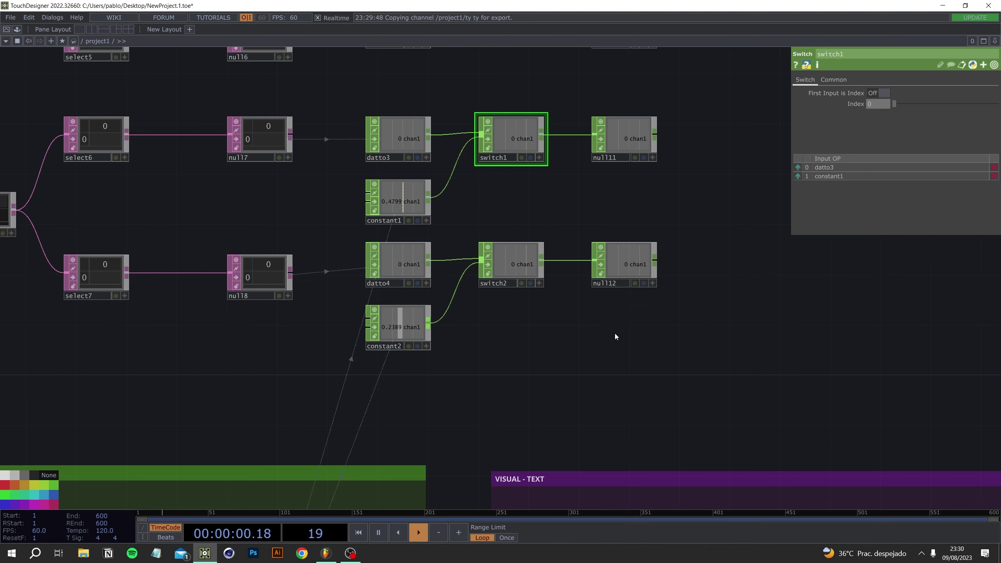
# Add a CHOP Execute DAT between table1 and table2
pyautogui.moveTo(569, 362); pyautogui.dragTo(580, 355)
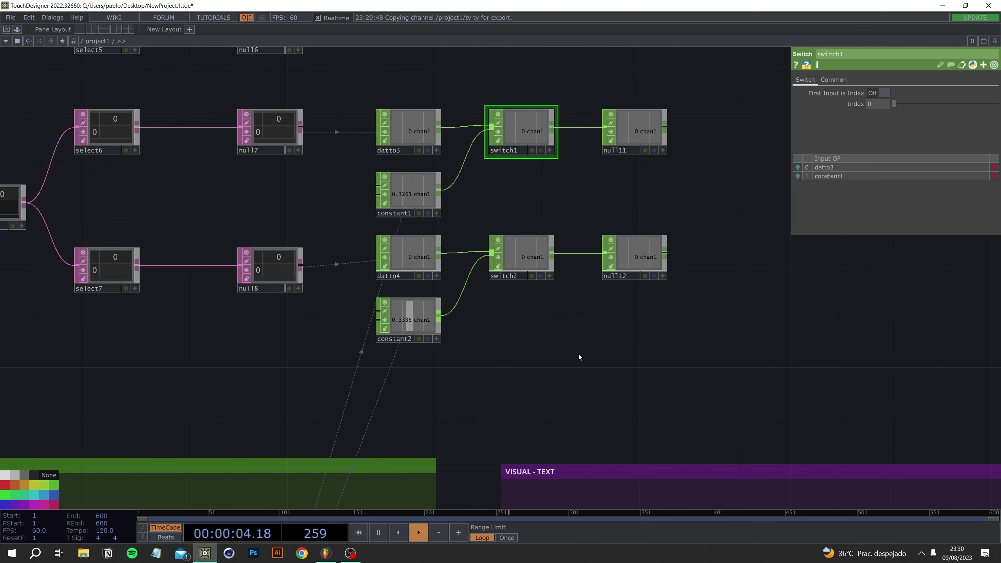
pyautogui.scroll(-5, 236, 389)
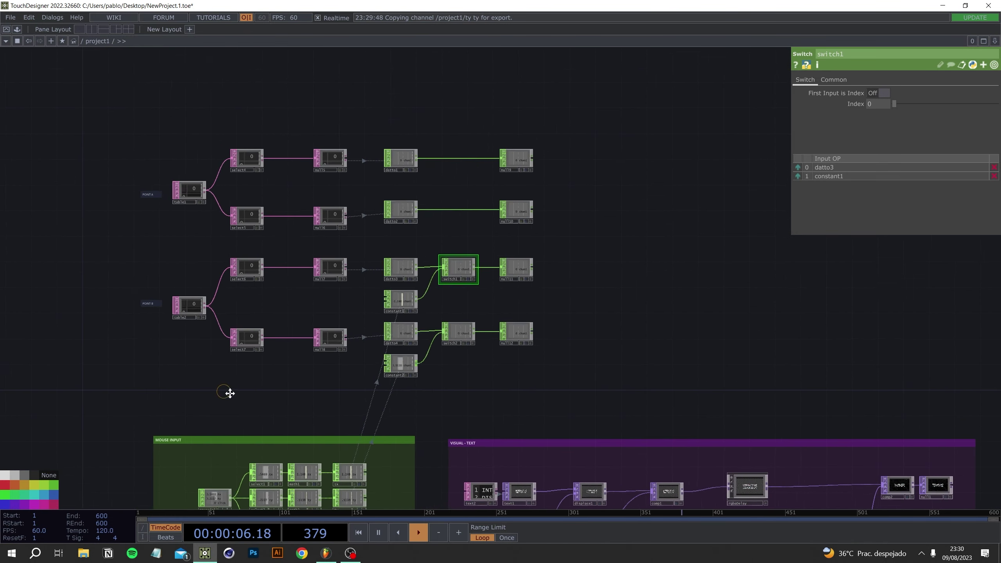
pyautogui.click(215, 261)
pyautogui.moveTo(213, 352); pyautogui.dragTo(241, 350)
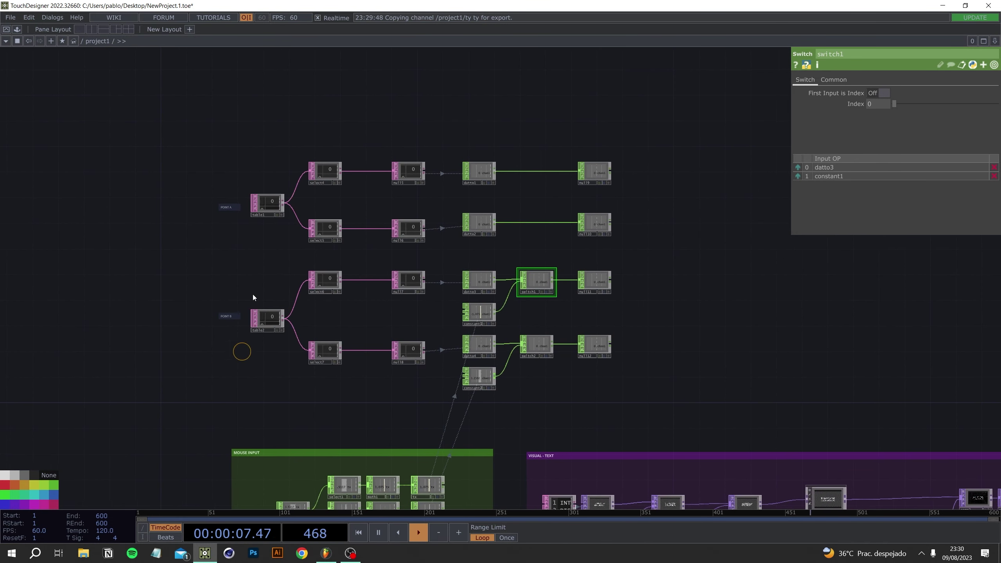
pyautogui.doubleClick(229, 258)
pyautogui.click(203, 131)
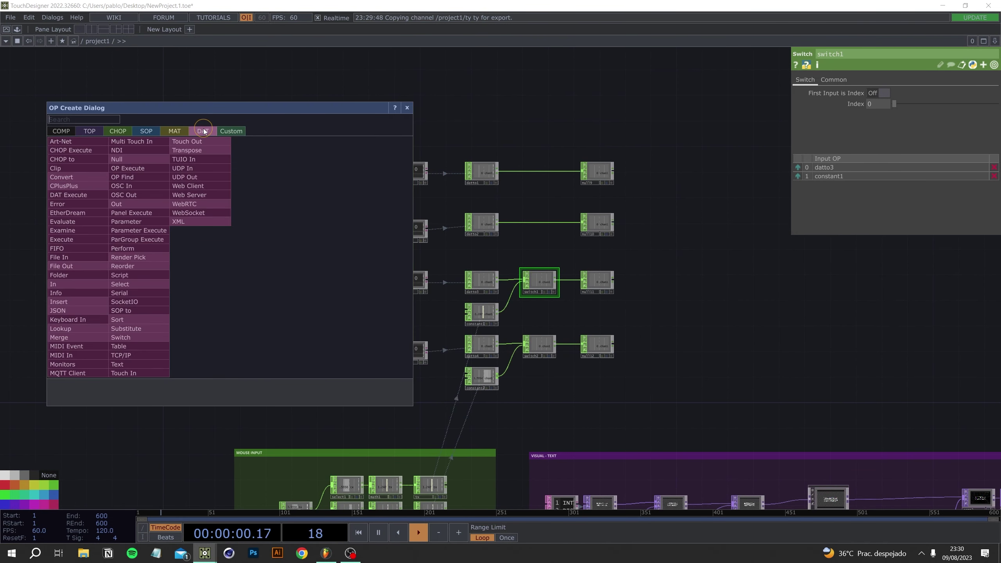
pyautogui.write('exec')
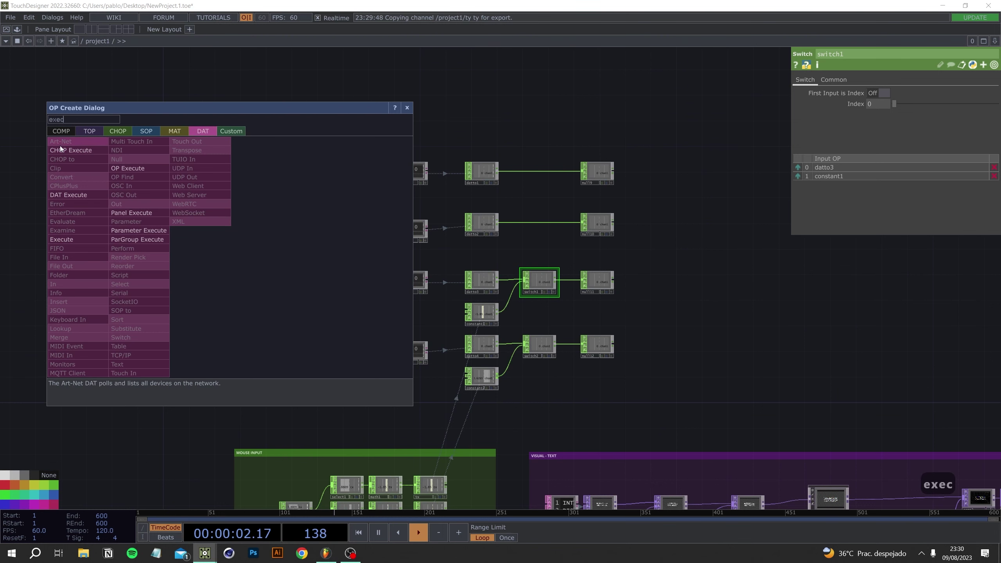
pyautogui.click(61, 149)
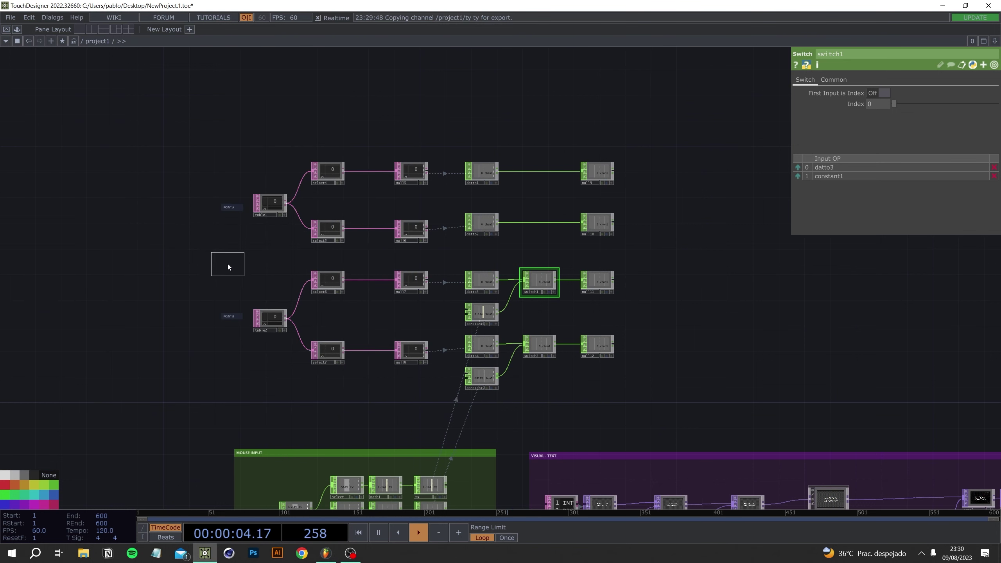
pyautogui.click(268, 260)
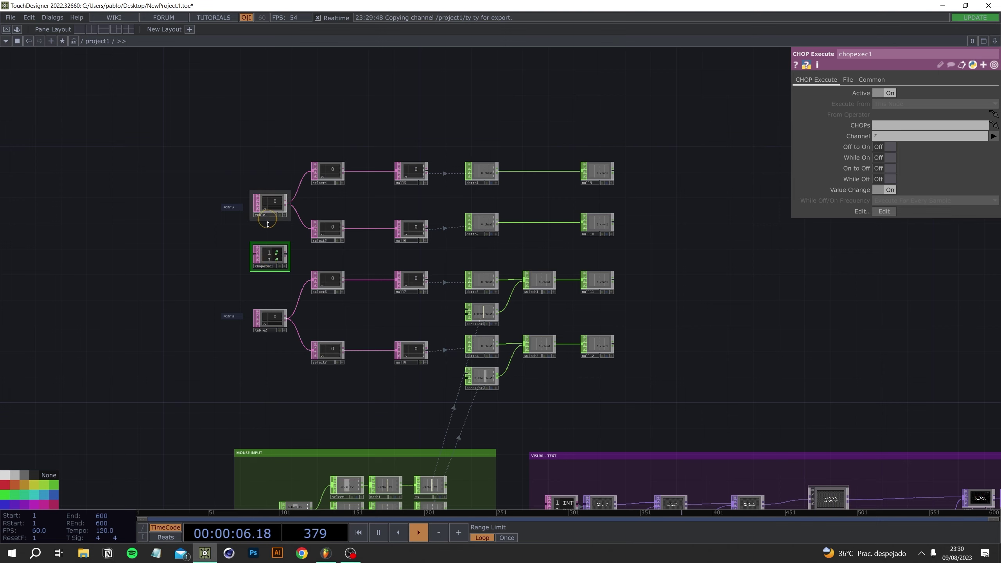
# Assign the click CHOP from the MOUSE INPUT group as the CHOPs source of chopexec1
pyautogui.moveTo(223, 299); pyautogui.dragTo(162, 166)
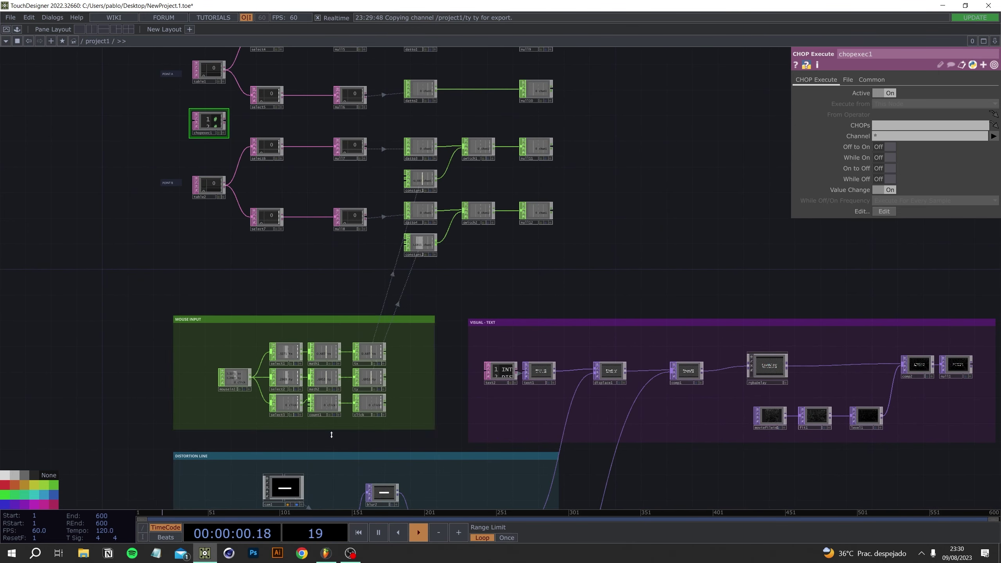
pyautogui.scroll(8, 347, 422)
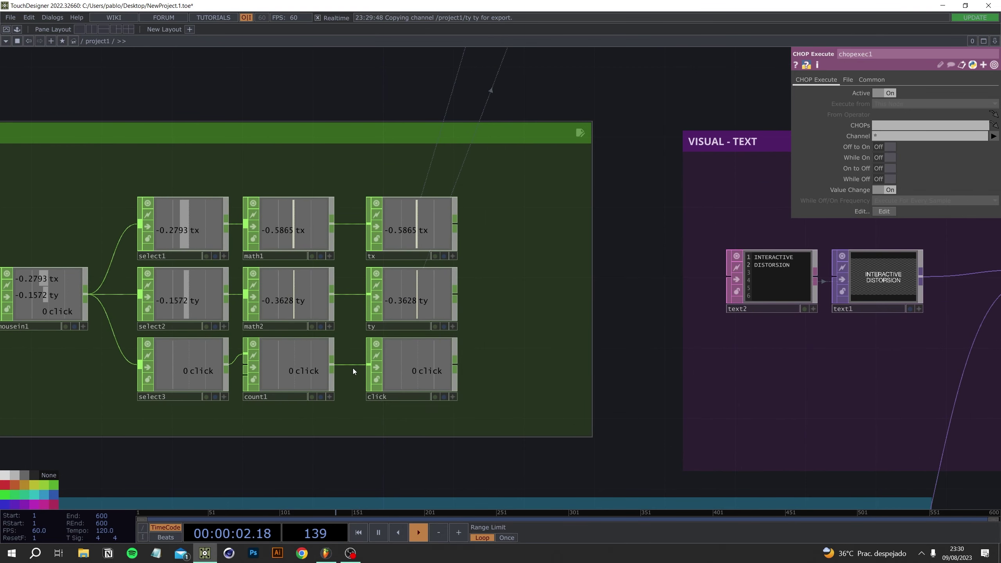
pyautogui.moveTo(407, 375); pyautogui.dragTo(922, 125)
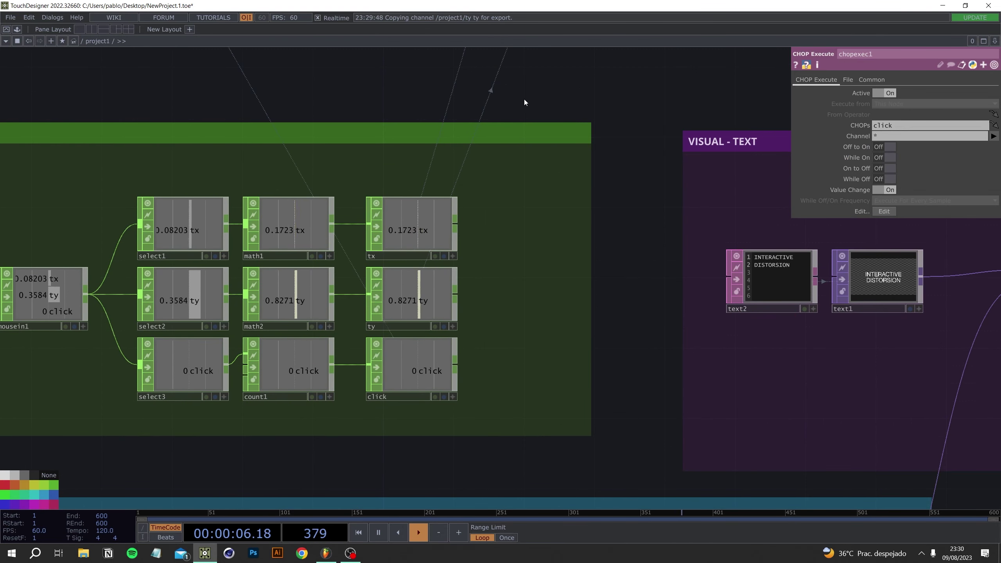
# In chopexec1's onValueChange function, define save_x as op('tx')['tx'] above the return line
pyautogui.scroll(-6, 373, 196)
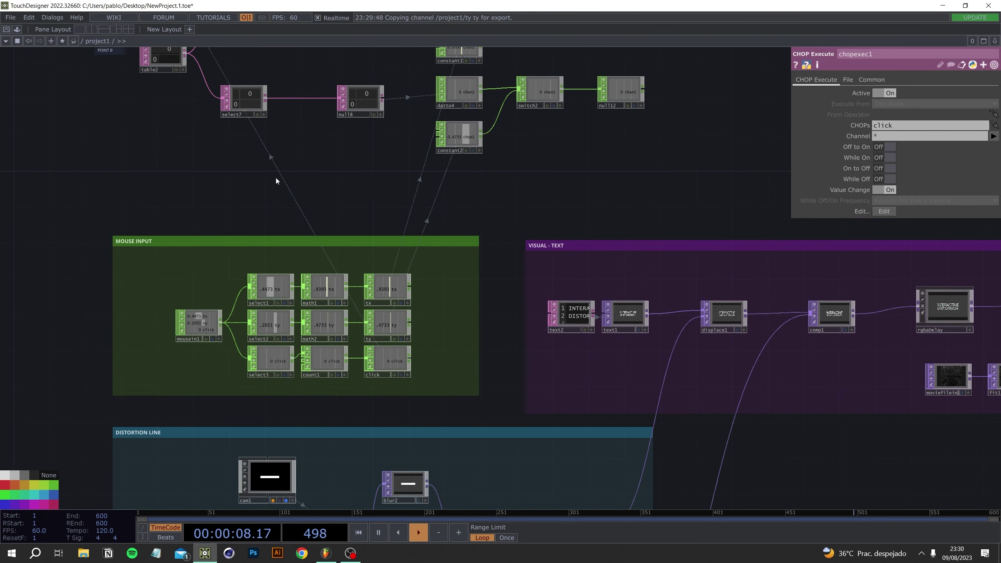
pyautogui.moveTo(341, 184); pyautogui.dragTo(476, 331)
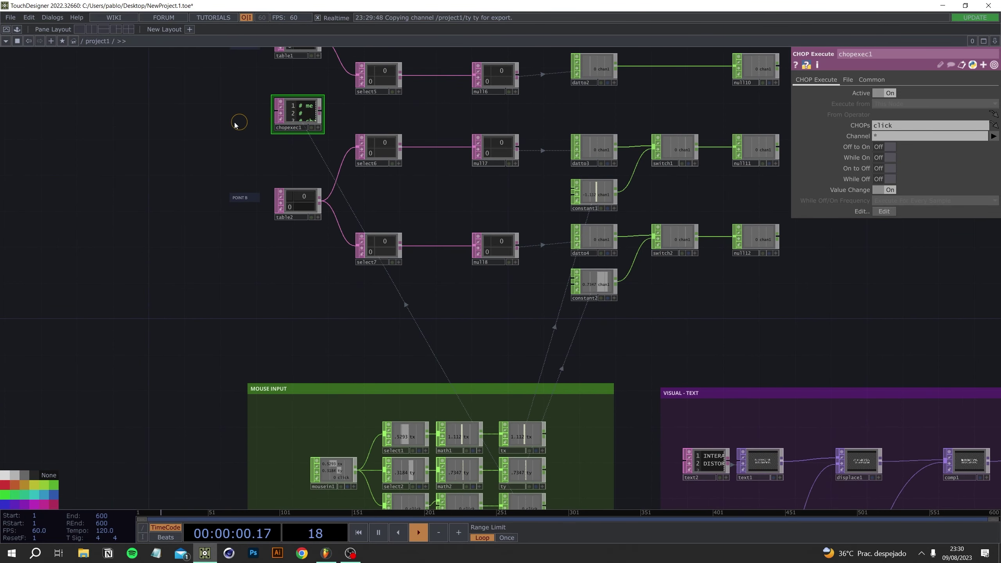
pyautogui.scroll(5, 236, 119)
pyautogui.moveTo(249, 118); pyautogui.dragTo(188, 261)
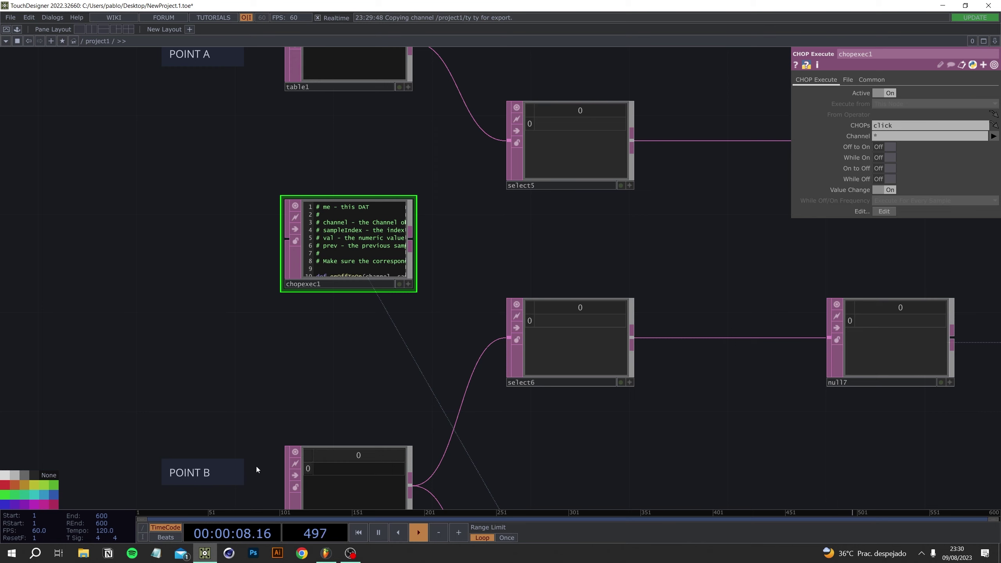
pyautogui.scroll(10, 248, 256)
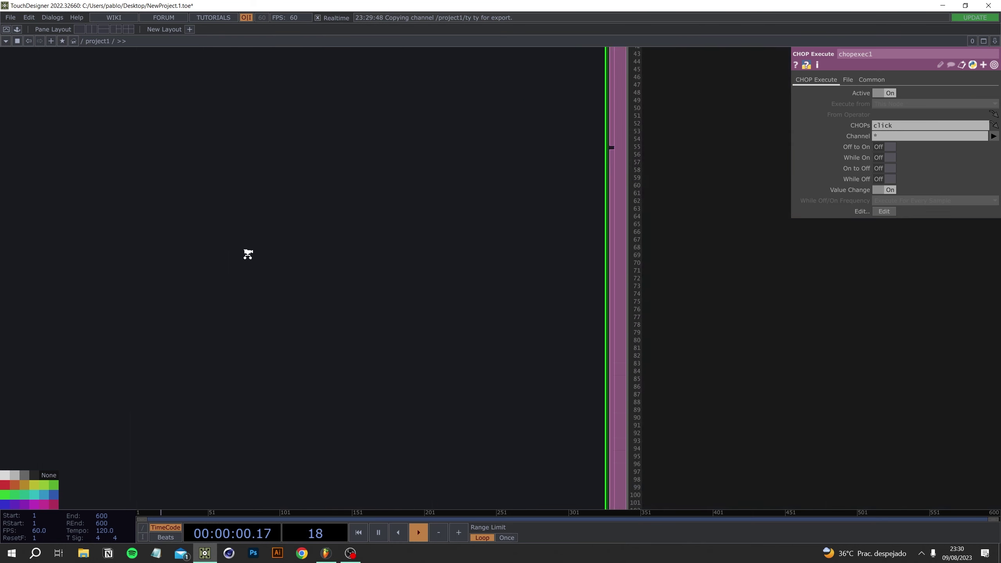
pyautogui.scroll(1, 248, 254)
pyautogui.scroll(-1, 250, 256)
pyautogui.scroll(-1, 346, 281)
pyautogui.moveTo(357, 283); pyautogui.dragTo(59, 268)
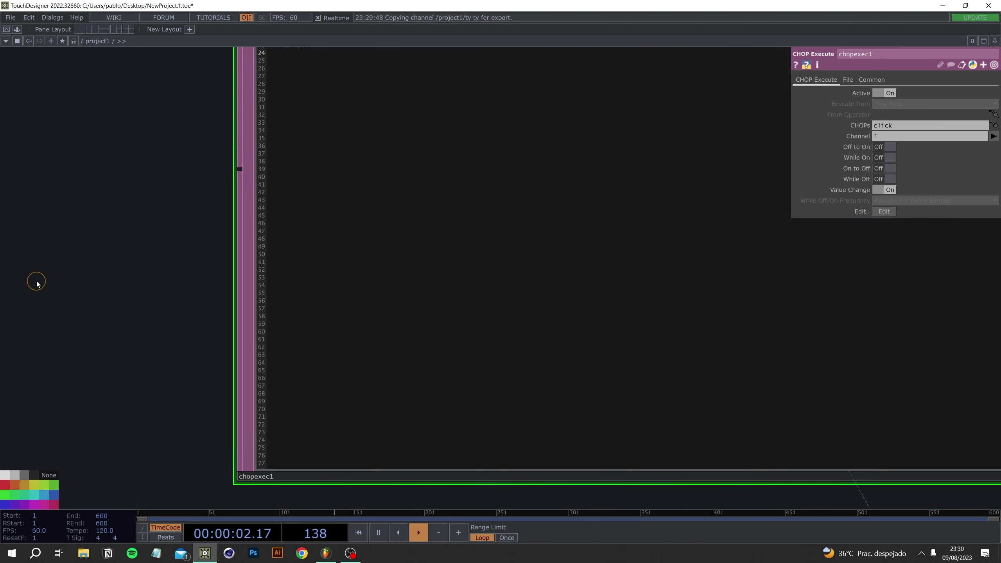
pyautogui.scroll(-1, 36, 283)
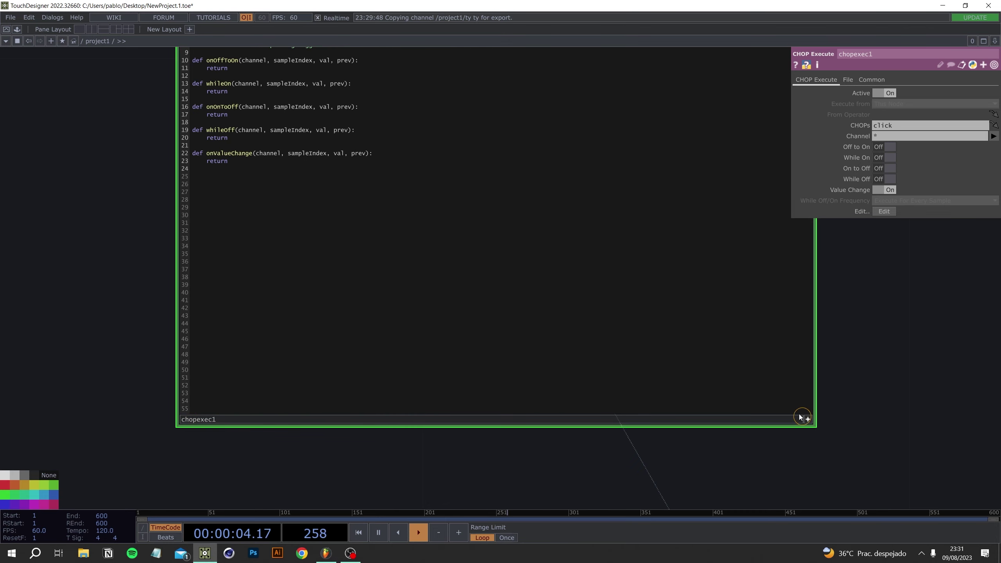
pyautogui.click(379, 154)
pyautogui.press('Return')
pyautogui.press('Return')
pyautogui.press('Return')
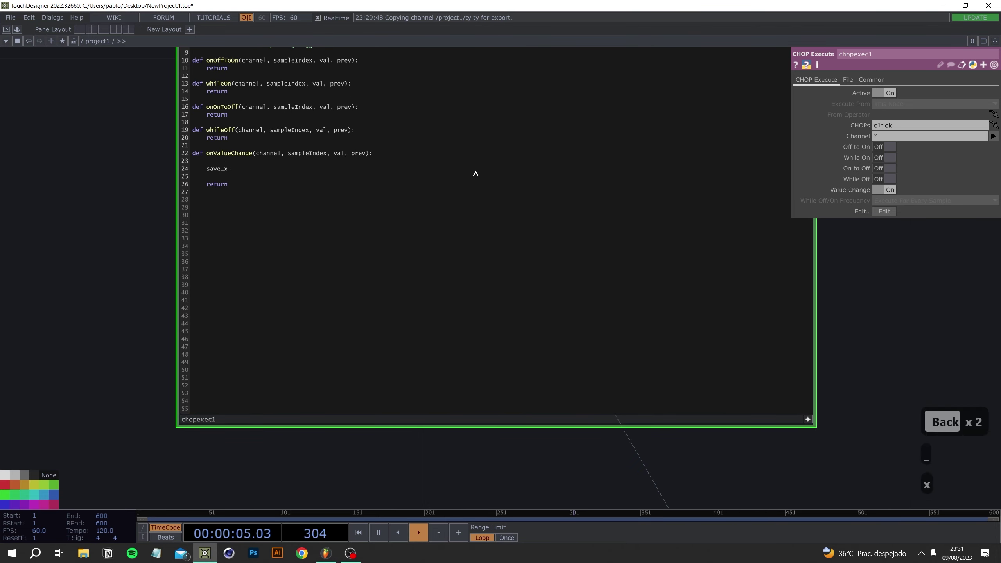
pyautogui.write("save_x = op('tx')['tx']")
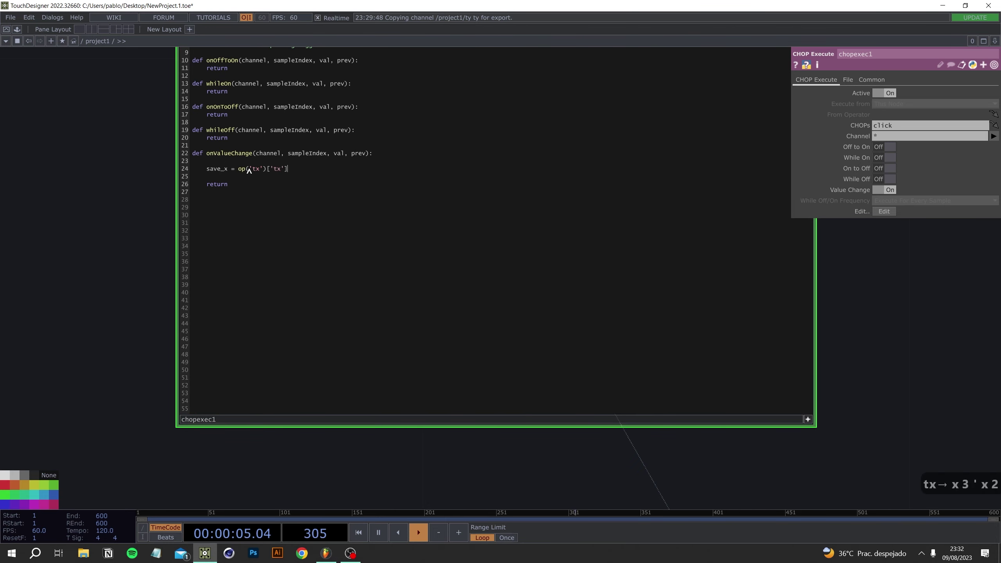
# Below save_x, define save_y as op('ty')['ty'] and click as op('click')['click']
pyautogui.press('Return')
pyautogui.write("save_y = op('ty')['tx']")
pyautogui.doubleClick(279, 177)
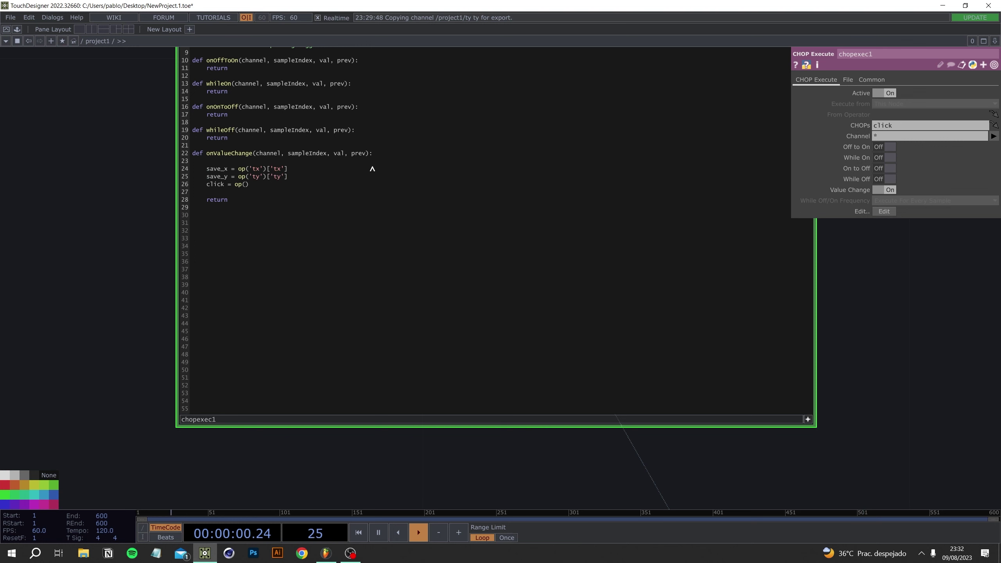
pyautogui.write("click = op('click')['click']")
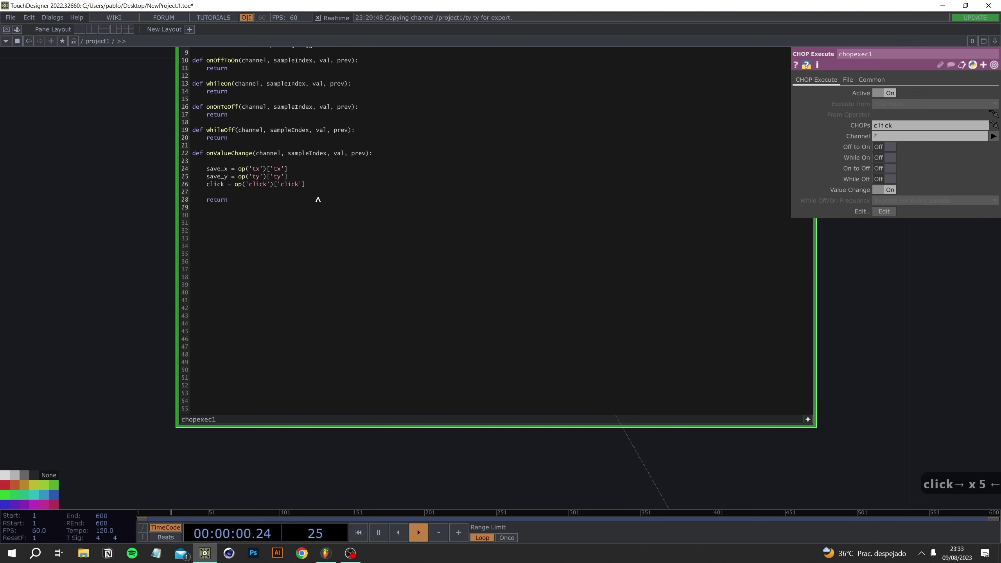
# Add the conditional branches if(click == 0): and elif(click == 1): before the return line of onValueChange
pyautogui.press('Return')
pyautogui.press('Return')
pyautogui.write('if(click == 0):')
pyautogui.press('Return')
pyautogui.press('Return')
pyautogui.press('BackSpace')
pyautogui.write('elif(click == 1):')
pyautogui.hotkey('shift', 'Tab')
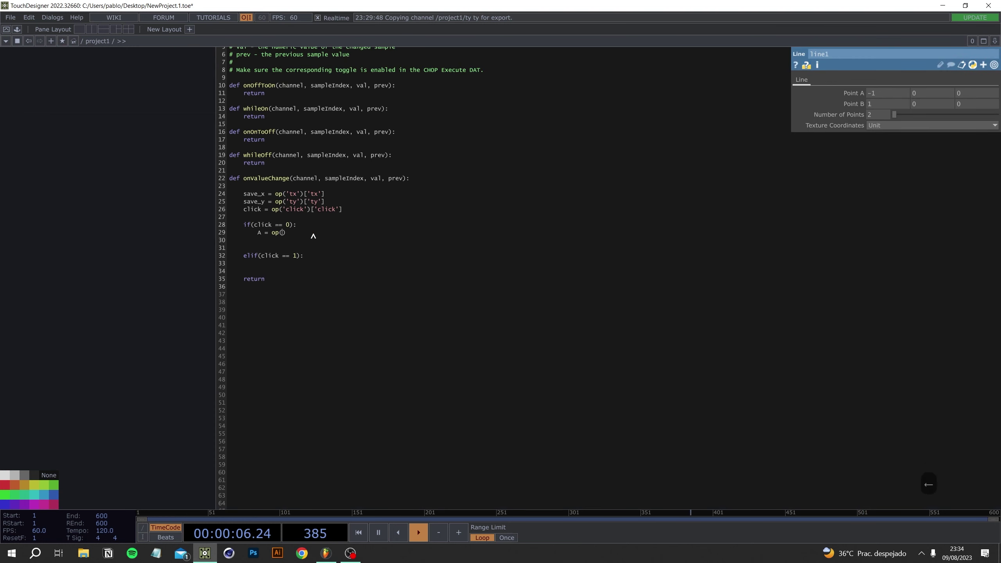
# In the click == 0 branch, clear table1 as A, append rows save_x and save_y, and define B as op('table2')
pyautogui.write('.appendRow(save_x)')
pyautogui.moveTo(325, 247); pyautogui.dragTo(233, 249)
pyautogui.hotkey('ctrl', 'c')
pyautogui.hotkey('ctrl', 'v')
pyautogui.write("B = op('table2')")
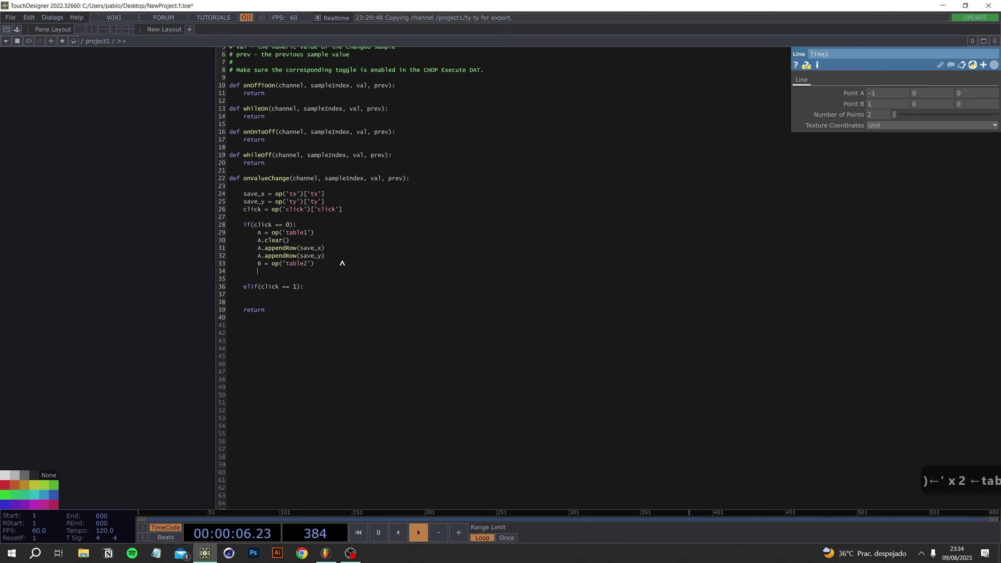
# Duplicate the clear and appendRow lines in the click == 0 branch for table B
pyautogui.moveTo(326, 255); pyautogui.dragTo(216, 240)
pyautogui.hotkey('ctrl', 'c')
pyautogui.hotkey('ctrl', 'v')
pyautogui.press('BackSpace')
pyautogui.press('BackSpace')
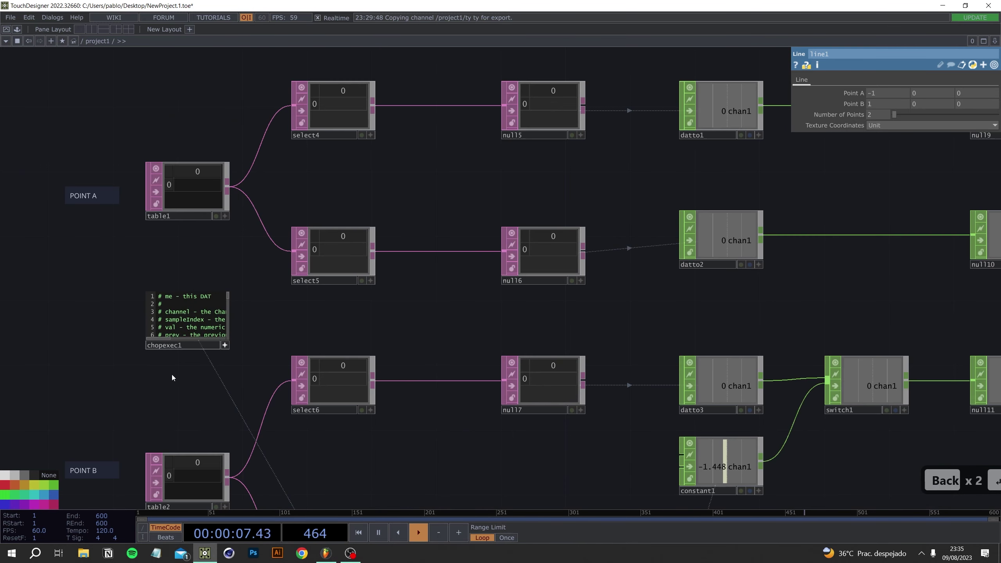
# Examine how the line networks, switch1, switch2 and the click CHOP in the MOUSE INPUT group work together
pyautogui.scroll(-8, 172, 375)
pyautogui.moveTo(536, 295)
pyautogui.mouseDown()
pyautogui.moveTo(530, 239)
pyautogui.moveTo(553, 106)
pyautogui.mouseUp()
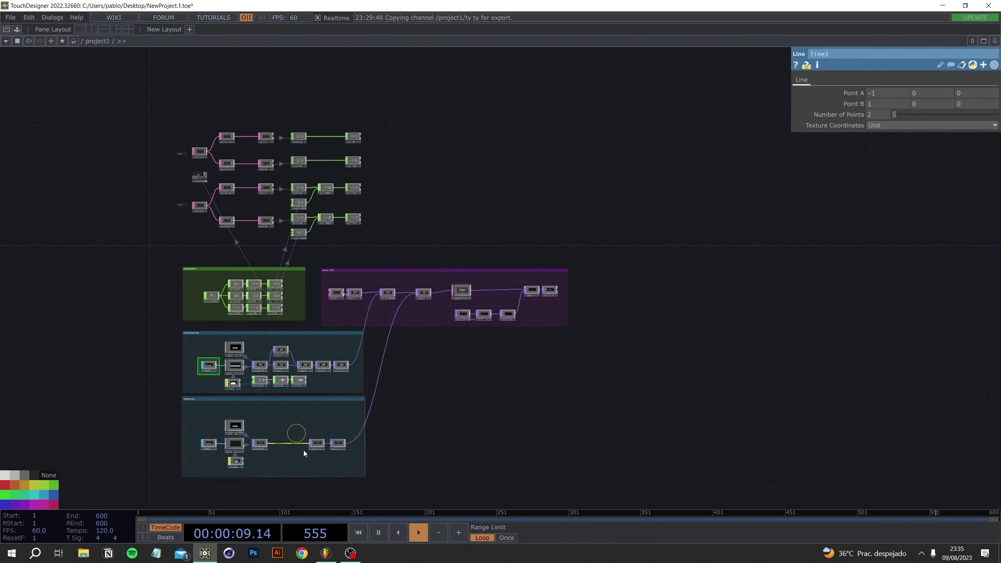
pyautogui.moveTo(516, 470); pyautogui.dragTo(541, 434)
pyautogui.scroll(10, 311, 146)
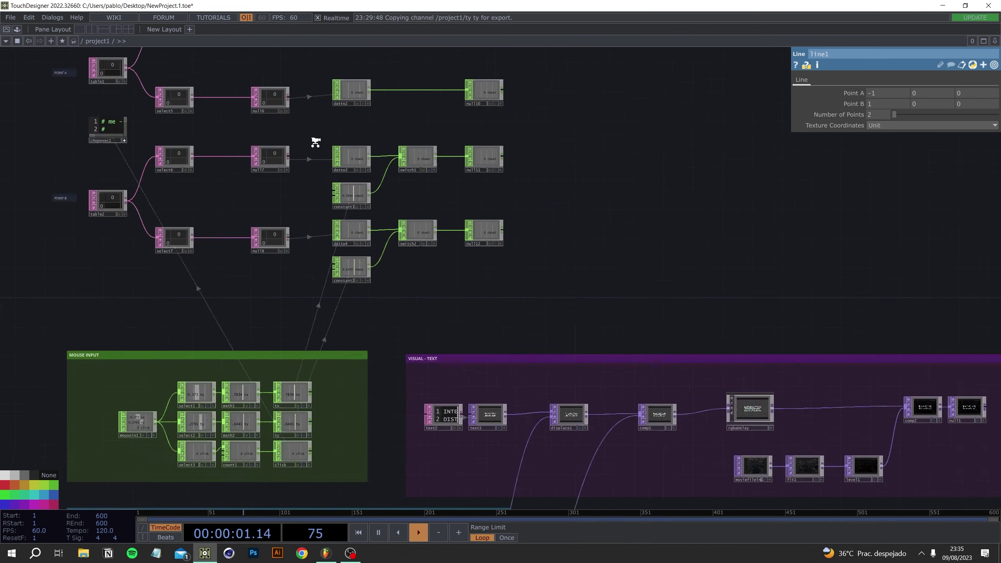
pyautogui.scroll(5, 505, 268)
pyautogui.click(478, 179)
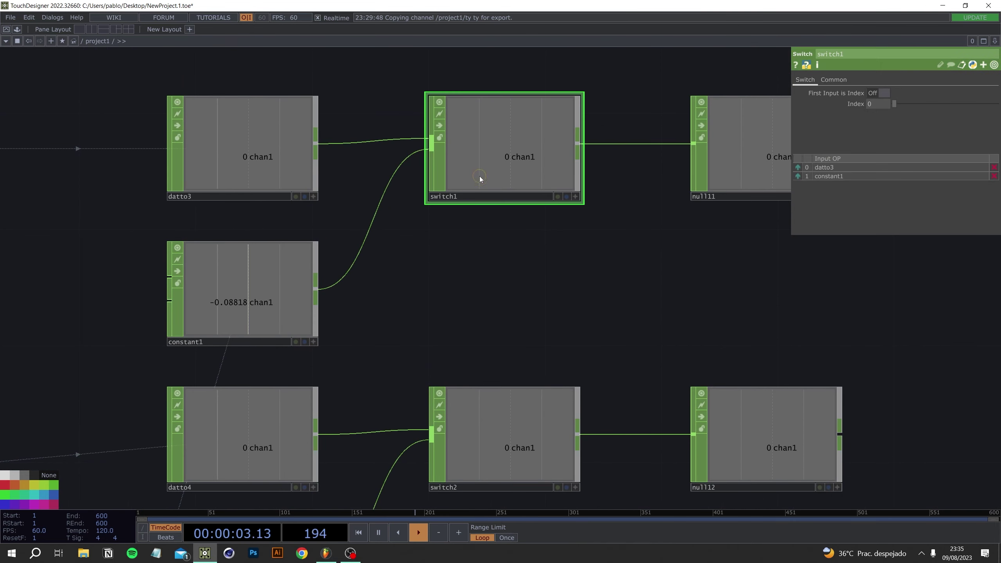
pyautogui.click(531, 396)
pyautogui.click(510, 186)
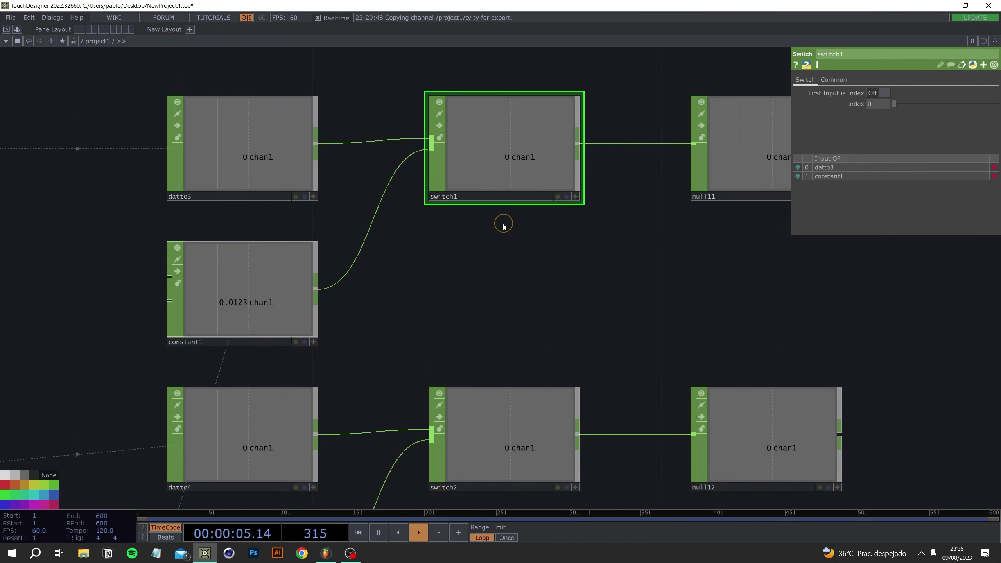
pyautogui.moveTo(505, 224); pyautogui.dragTo(585, 276)
pyautogui.scroll(-12, 516, 293)
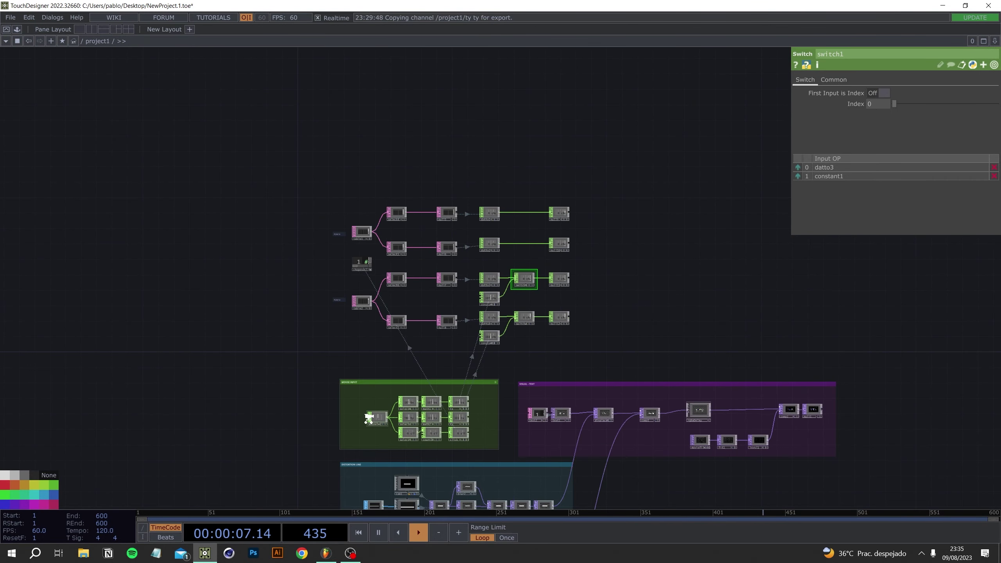
pyautogui.scroll(8, 368, 418)
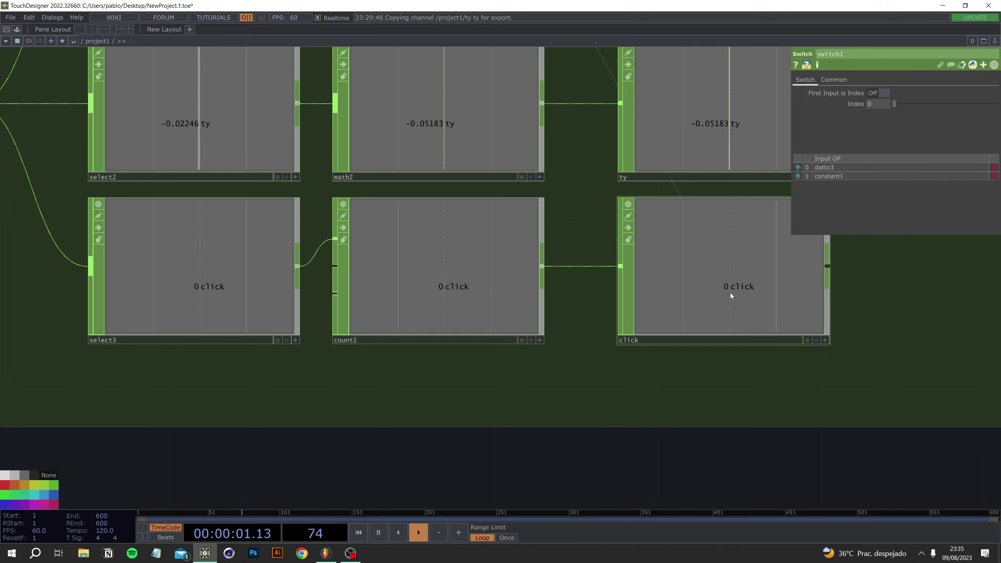
pyautogui.scroll(-10, 731, 292)
pyautogui.moveTo(559, 215); pyautogui.dragTo(386, 278)
pyautogui.moveTo(551, 235); pyautogui.dragTo(565, 231, button='middle')
pyautogui.scroll(8, 564, 231)
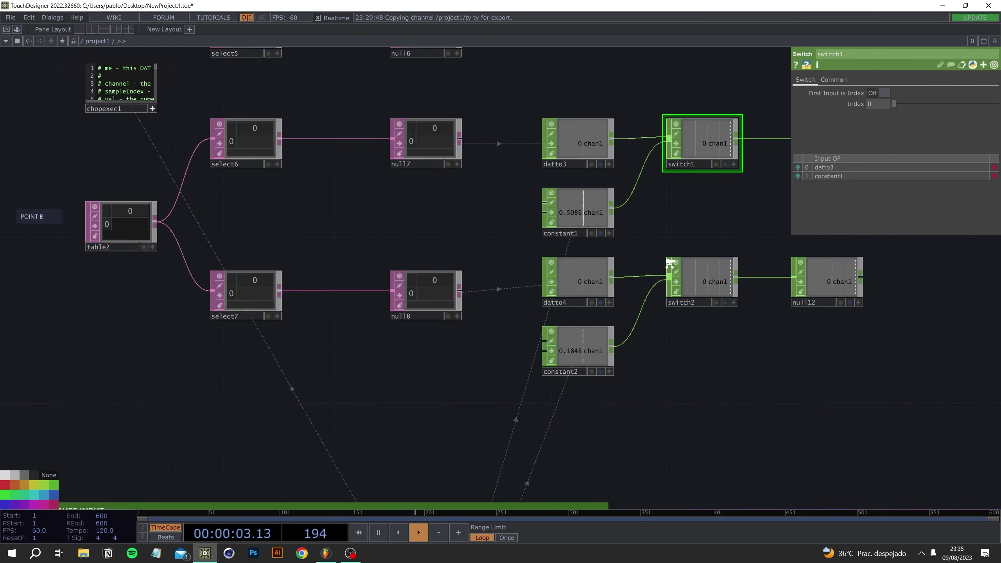
# Try Index 1 on switch2 and switch1 to pass the constant inputs, then restore Index 0 on both
pyautogui.click(722, 287)
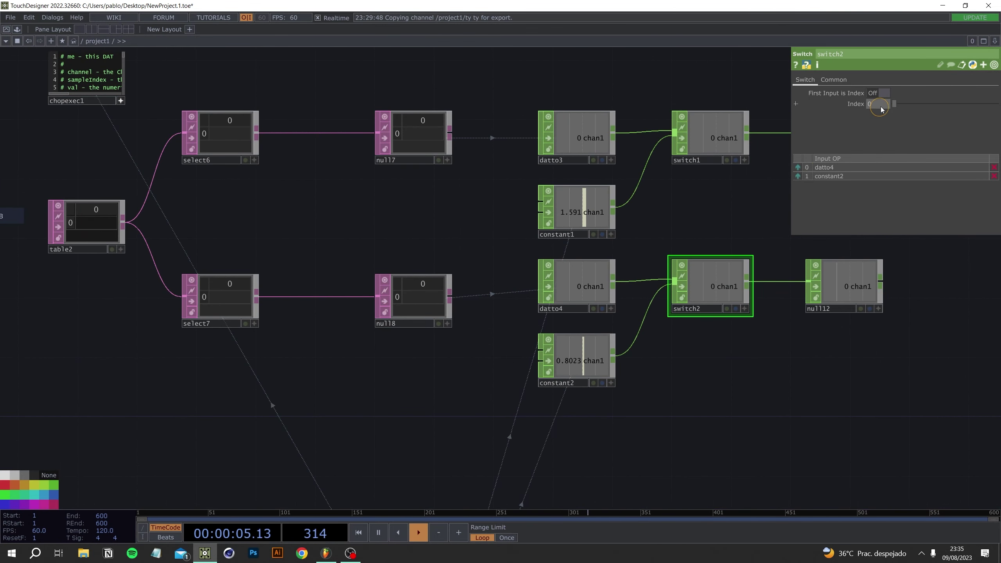
pyautogui.click(709, 136)
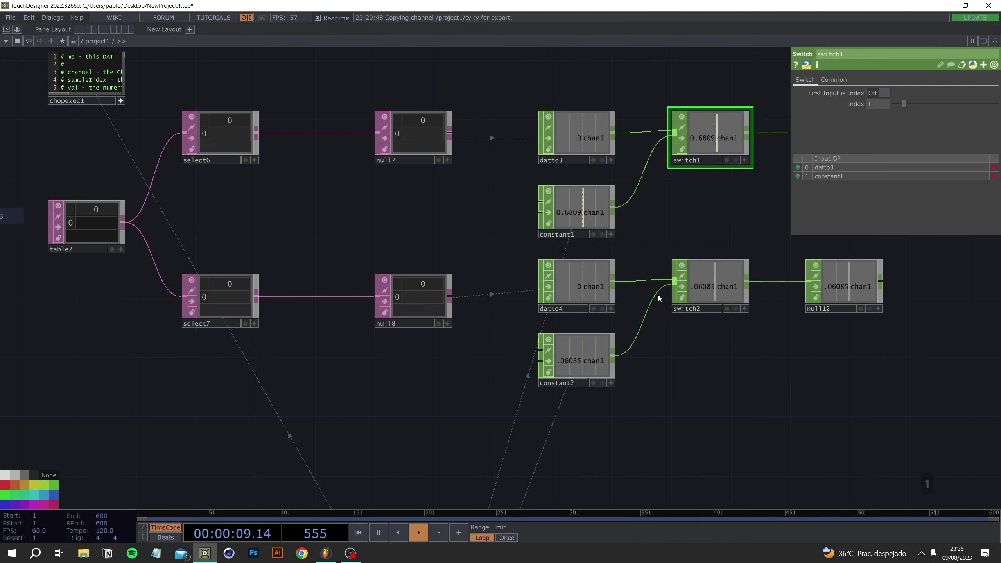
pyautogui.click(712, 303)
pyautogui.click(878, 104)
# Have the script set both switches' par.index to 1 for click == 0; for click == 1, refill table2 and set par.index to 0
pyautogui.moveTo(486, 79); pyautogui.dragTo(791, 277)
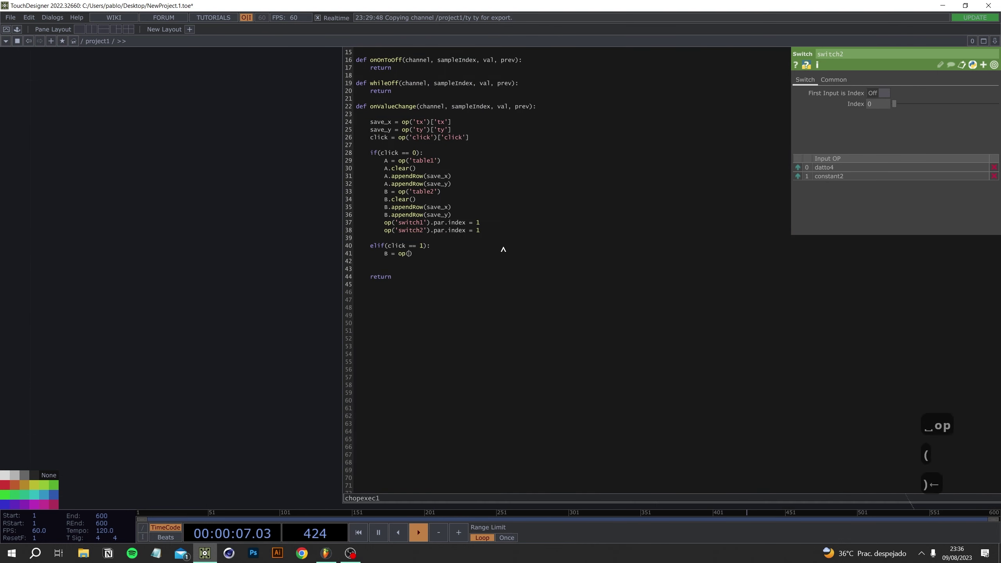
pyautogui.moveTo(480, 231); pyautogui.dragTo(385, 223)
pyautogui.hotkey('ctrl', 'c')
pyautogui.click(457, 284)
pyautogui.hotkey('ctrl', 'v')
pyautogui.press('BackSpace')
pyautogui.write('0')
pyautogui.scroll(-5, 806, 375)
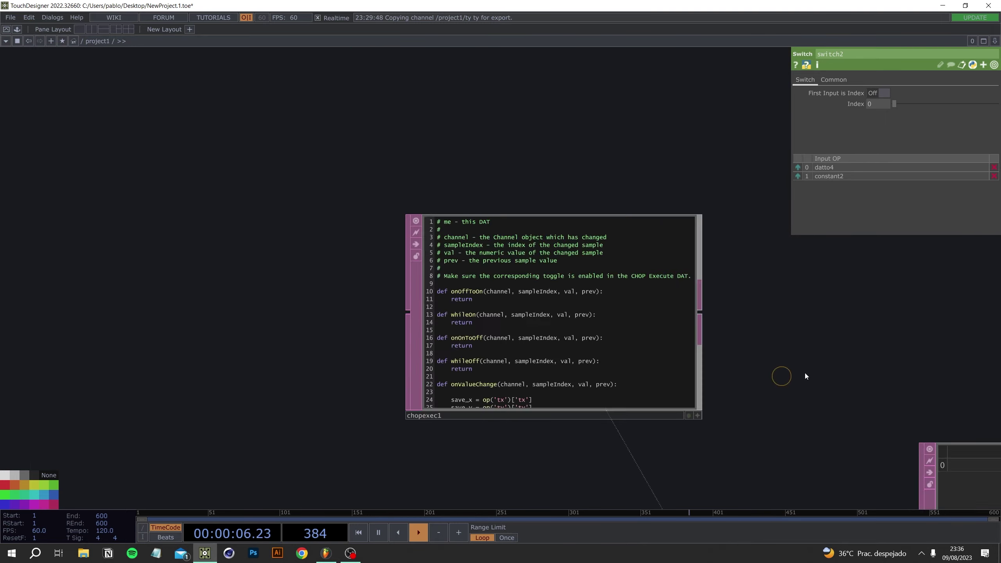
# Examine the POINT A table chain, chopexec1's parameters and the Select Rows options of select4
pyautogui.scroll(-8, 394, 339)
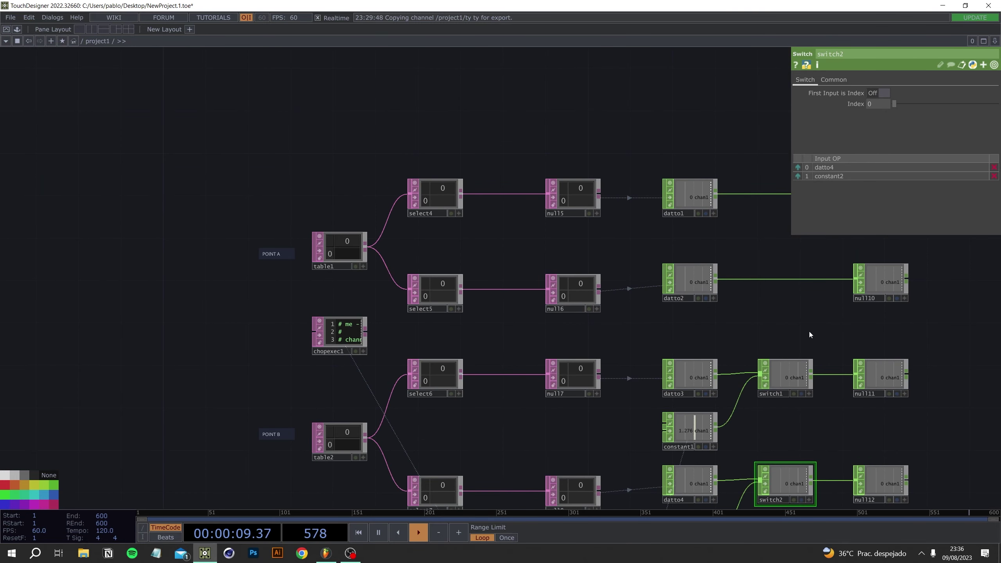
pyautogui.moveTo(776, 278); pyautogui.dragTo(741, 277)
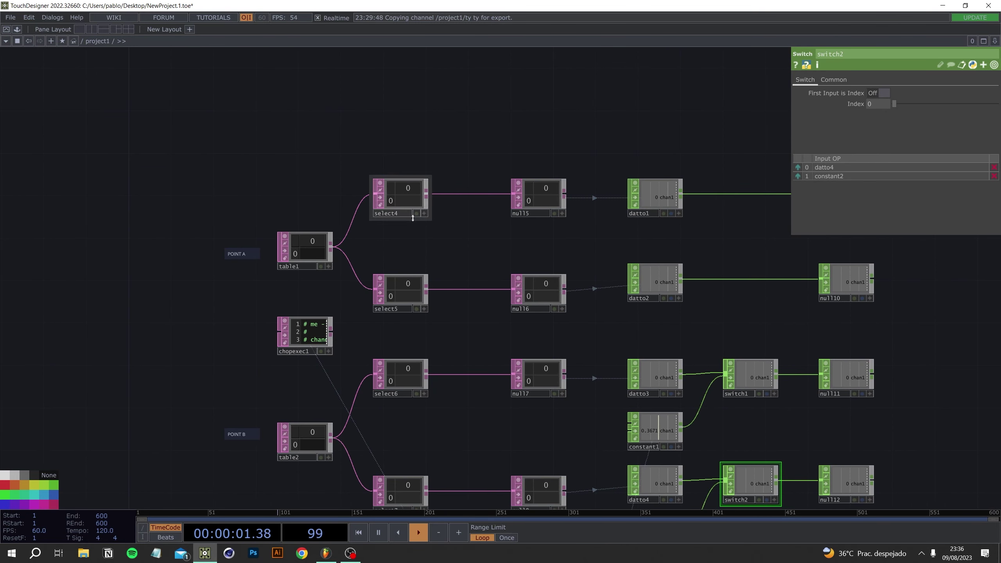
pyautogui.scroll(3, 387, 239)
pyautogui.scroll(3, 328, 282)
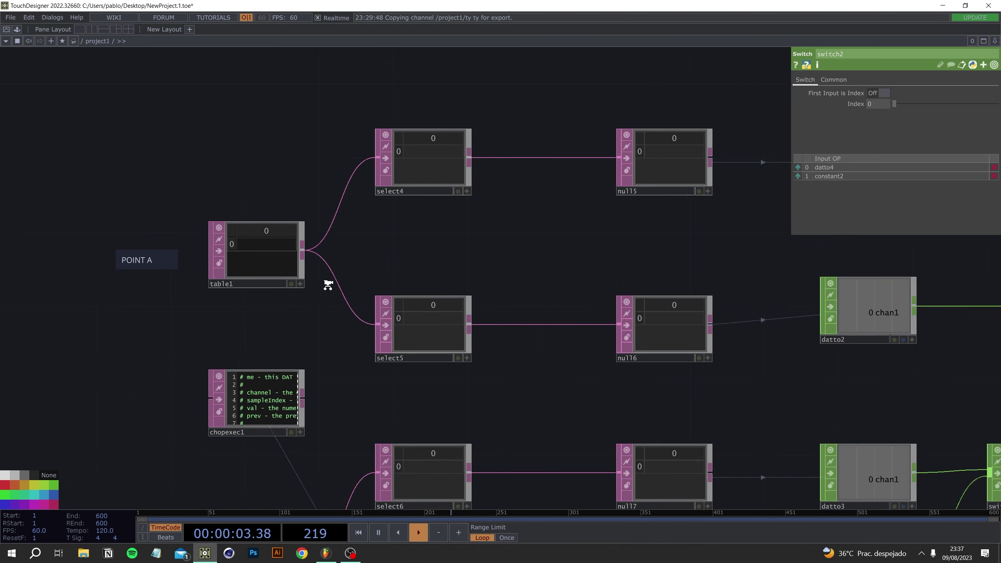
pyautogui.moveTo(393, 271); pyautogui.dragTo(522, 187)
pyautogui.click(412, 349)
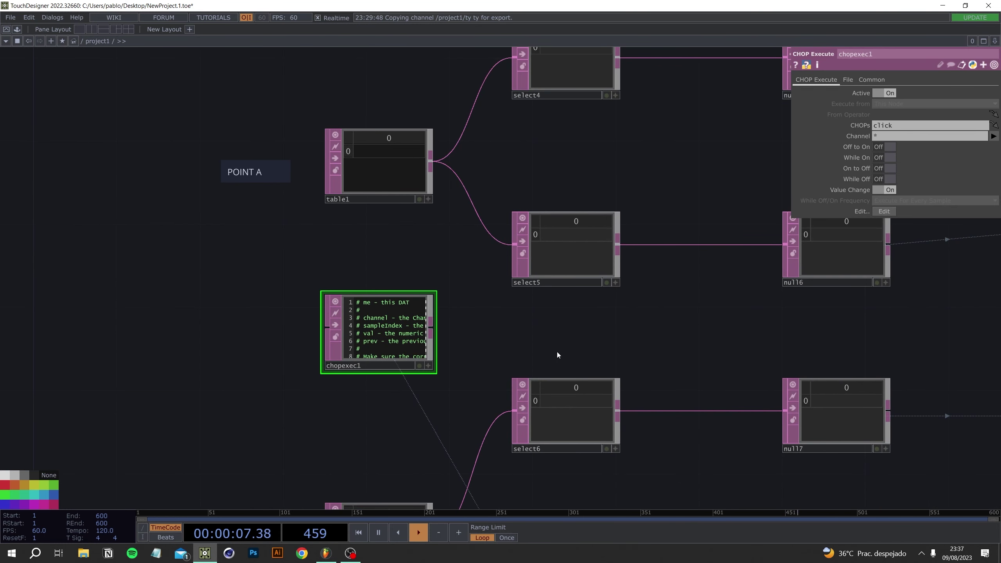
pyautogui.moveTo(716, 333); pyautogui.dragTo(614, 327)
pyautogui.moveTo(466, 109); pyautogui.dragTo(474, 161)
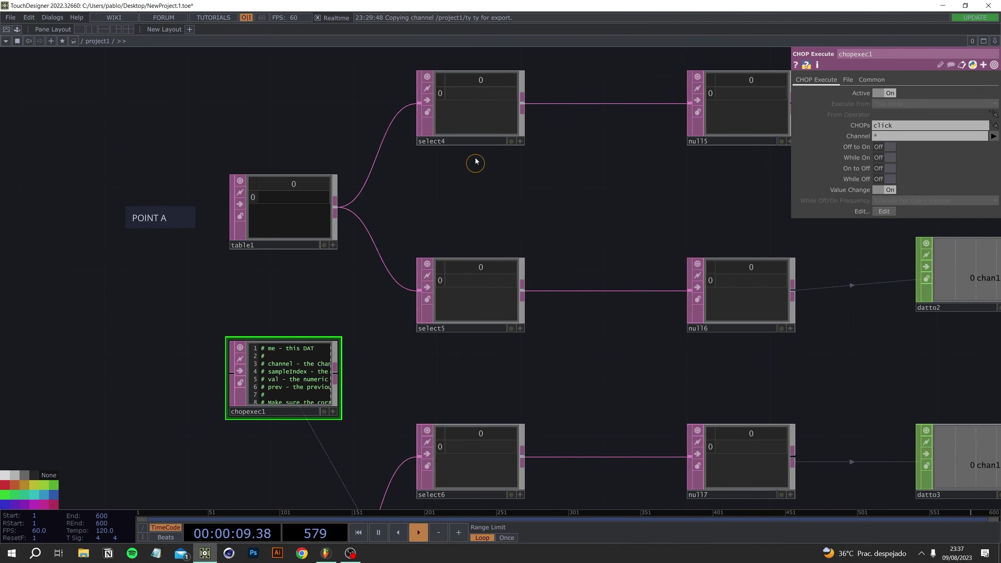
pyautogui.click(473, 118)
pyautogui.click(878, 126)
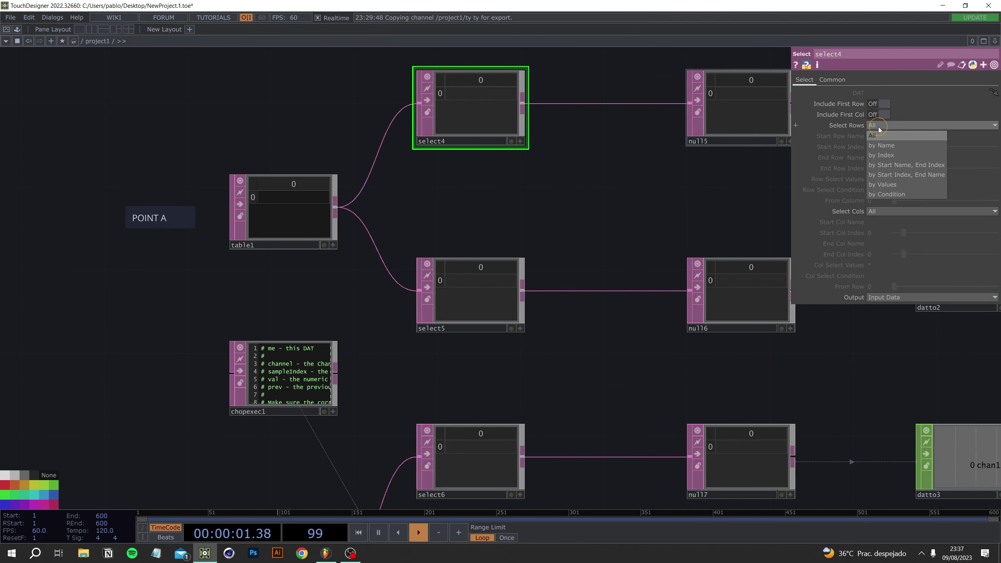
pyautogui.click(366, 410)
# Review the completed onValueChange script and check how the POINT A and POINT B tables respond to mouse clicks
pyautogui.scroll(5, 397, 402)
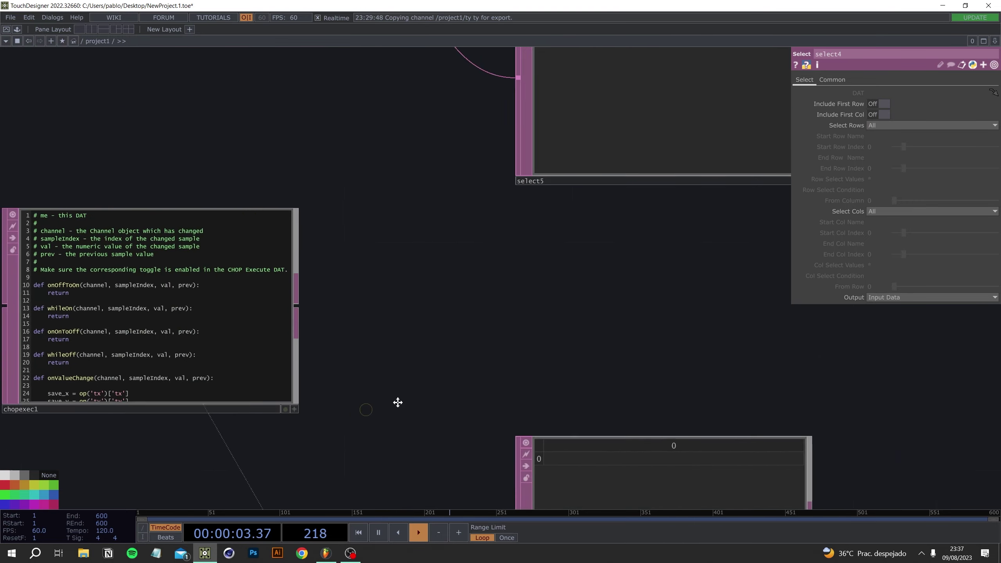
pyautogui.moveTo(397, 402); pyautogui.dragTo(567, 372)
pyautogui.scroll(3, 532, 382)
pyautogui.moveTo(659, 416); pyautogui.dragTo(920, 427)
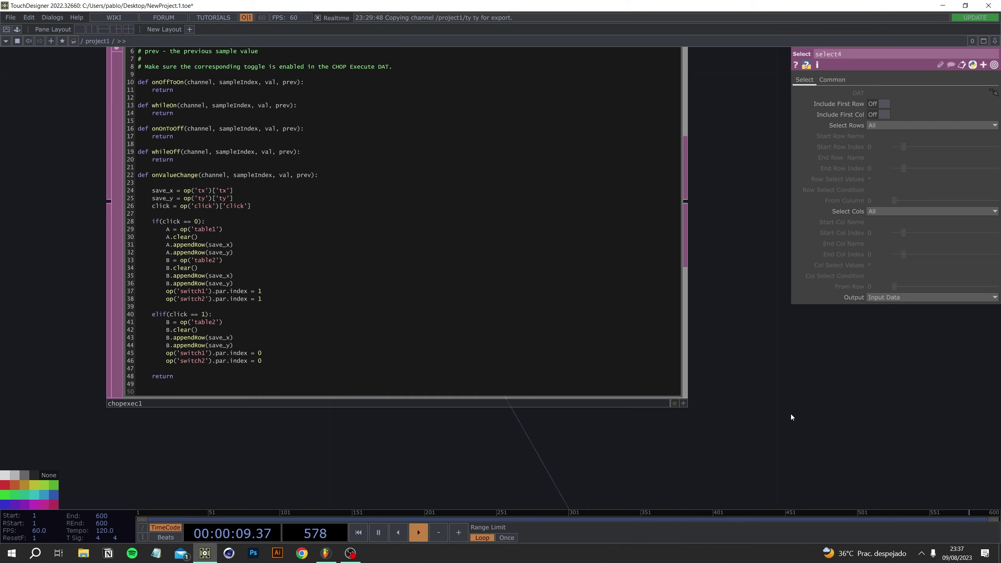
pyautogui.scroll(-8, 791, 414)
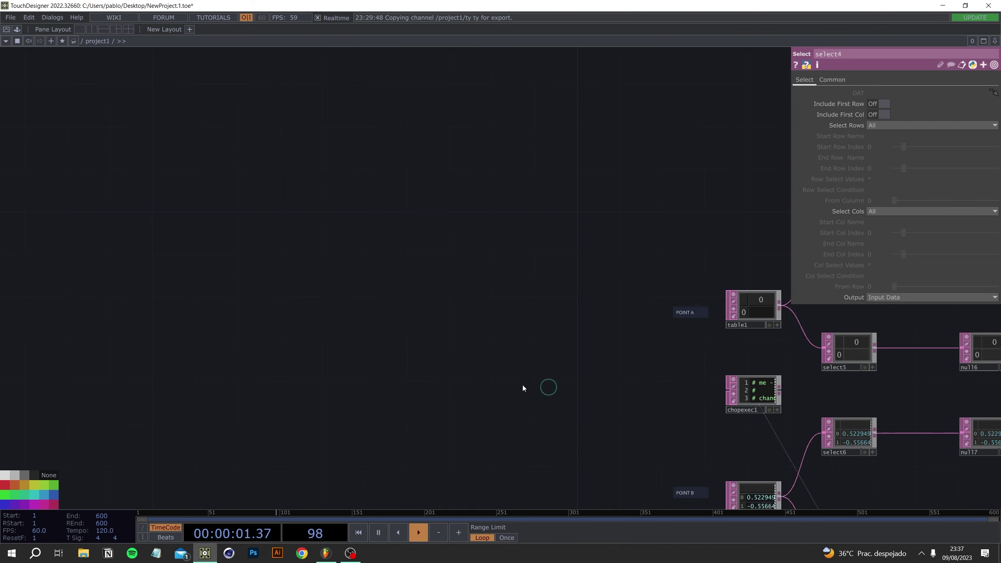
pyautogui.moveTo(585, 411); pyautogui.dragTo(17, 313)
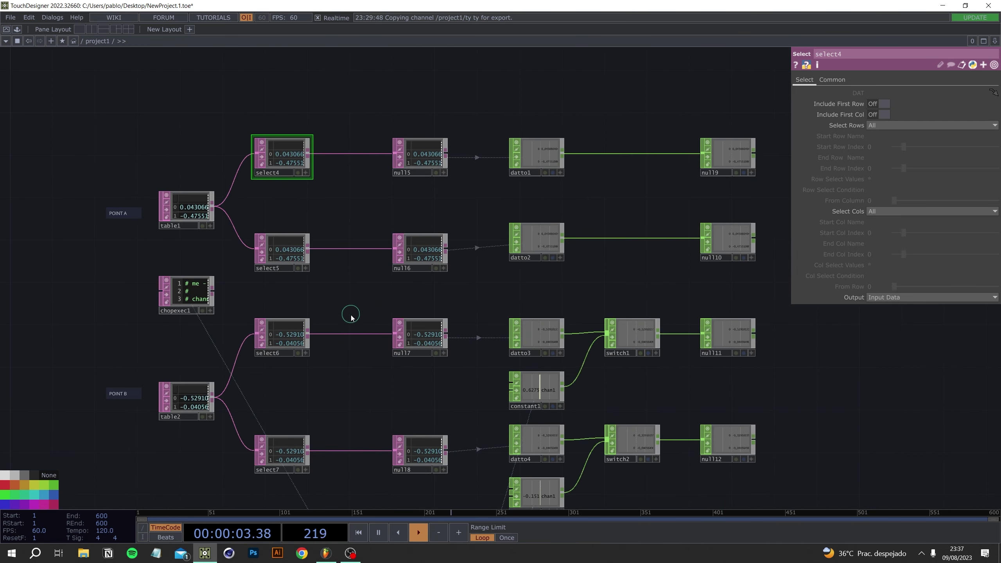
pyautogui.scroll(5, 348, 299)
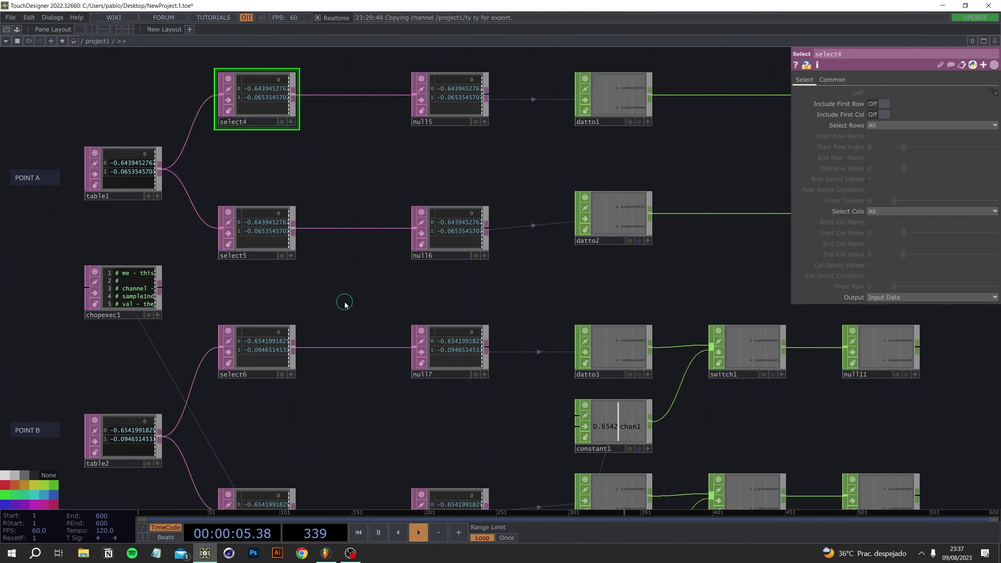
# Compare the stored coordinates in the POINT A and POINT B tables and see how each responds to mouse clicks
pyautogui.moveTo(405, 342); pyautogui.dragTo(591, 424)
pyautogui.scroll(5, 409, 201)
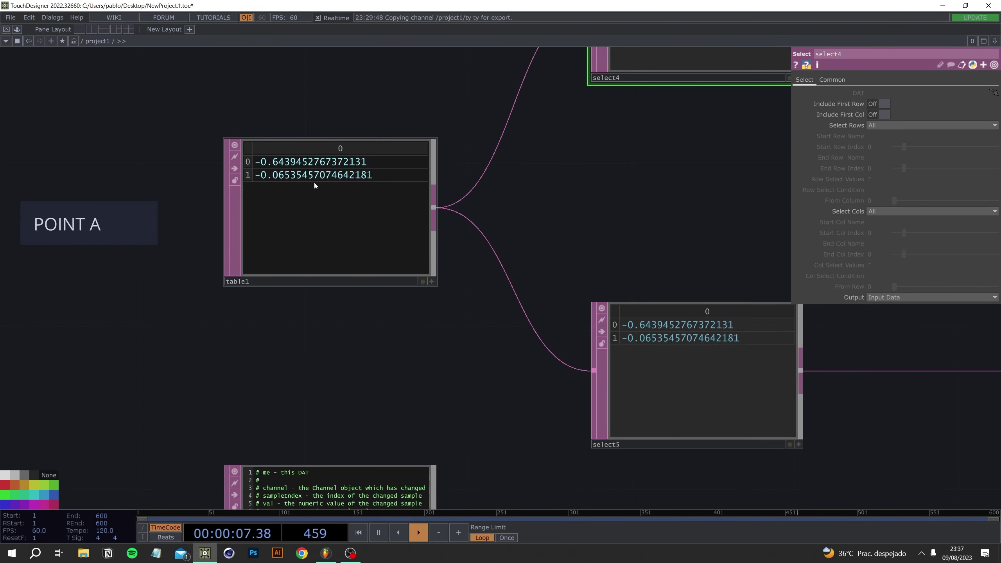
pyautogui.moveTo(386, 390); pyautogui.dragTo(451, 196)
pyautogui.scroll(-6, 452, 193)
pyautogui.scroll(4, 423, 406)
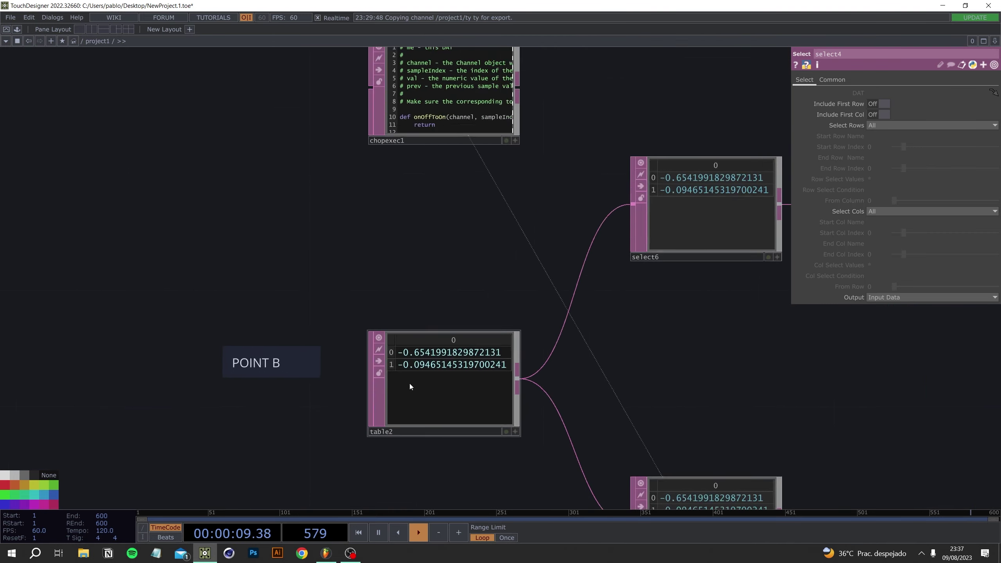
pyautogui.scroll(-4, 315, 291)
pyautogui.moveTo(275, 233); pyautogui.dragTo(281, 260)
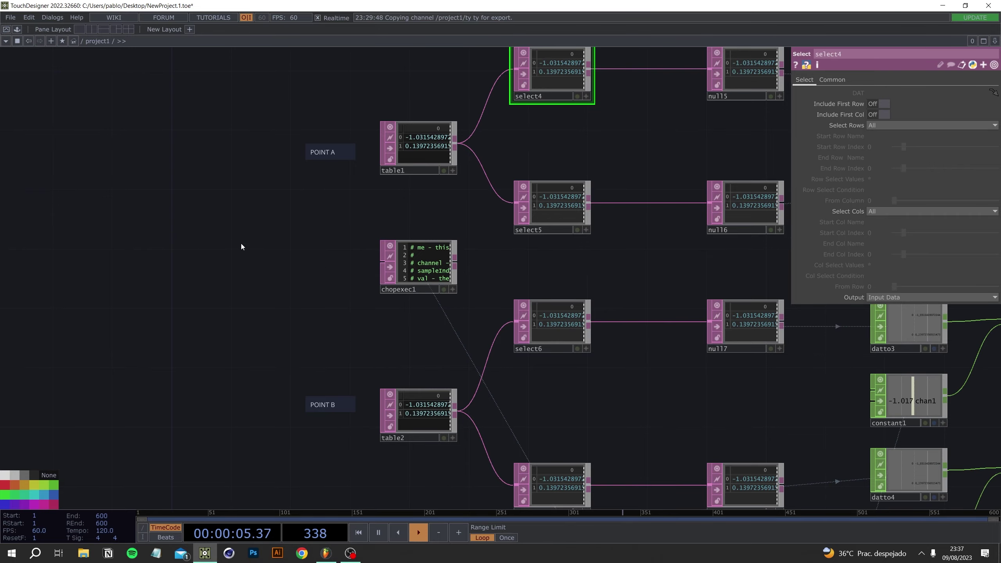
# Move the click null out of the MOUSE INPUT group and place it beside chopexec1
pyautogui.moveTo(606, 420); pyautogui.dragTo(466, 237)
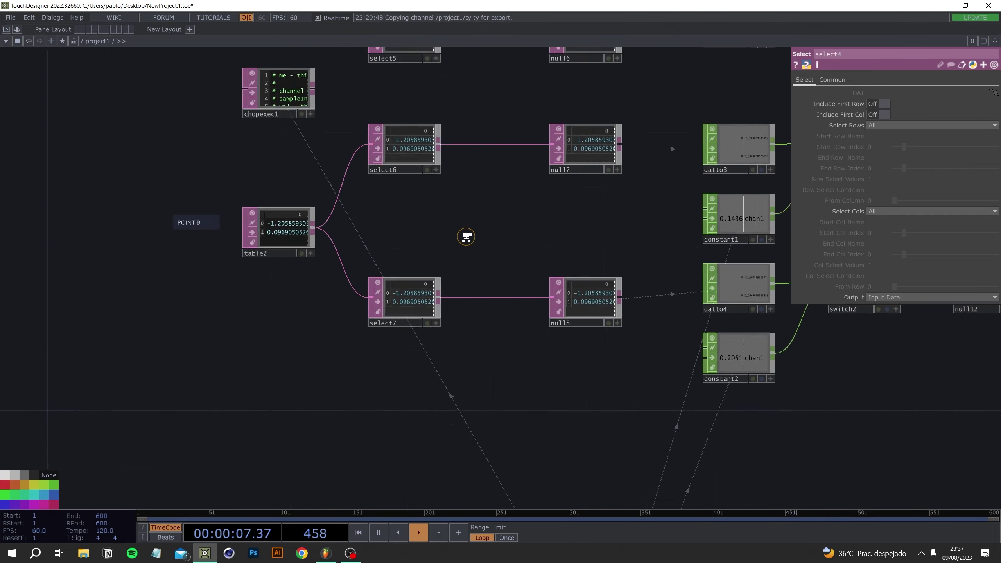
pyautogui.scroll(-5, 466, 237)
pyautogui.scroll(4, 623, 270)
pyautogui.moveTo(512, 358); pyautogui.dragTo(763, 208)
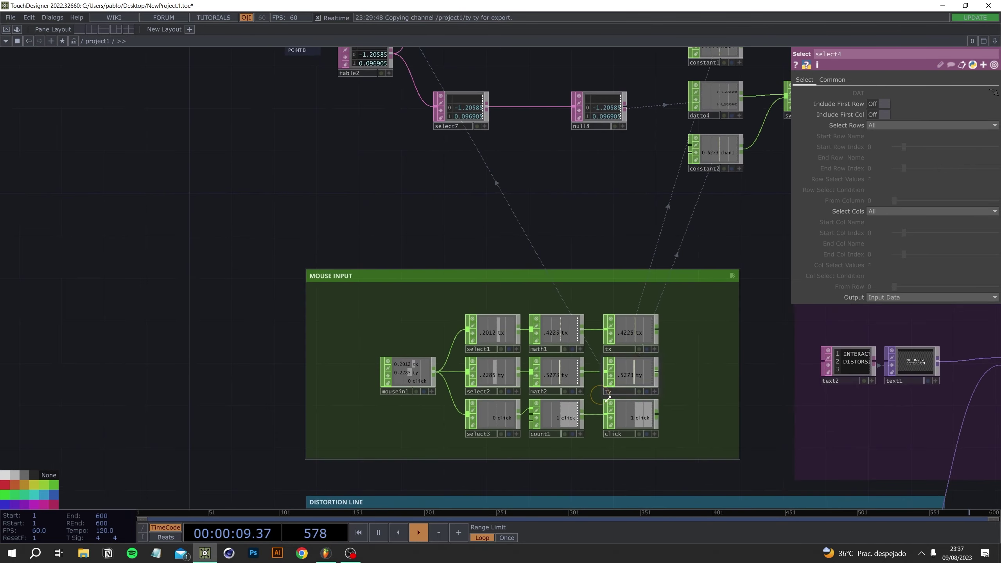
pyautogui.moveTo(608, 399); pyautogui.dragTo(244, 95)
pyautogui.moveTo(381, 162); pyautogui.dragTo(488, 427)
pyautogui.moveTo(390, 394); pyautogui.dragTo(366, 252)
# Review the click == 0 and click == 1 branches of the onValueChange script in chopexec1
pyautogui.scroll(7, 519, 247)
pyautogui.moveTo(566, 307); pyautogui.dragTo(834, 374)
pyautogui.scroll(6, 607, 349)
pyautogui.moveTo(361, 355); pyautogui.dragTo(516, 449)
pyautogui.moveTo(226, 228); pyautogui.dragTo(440, 378)
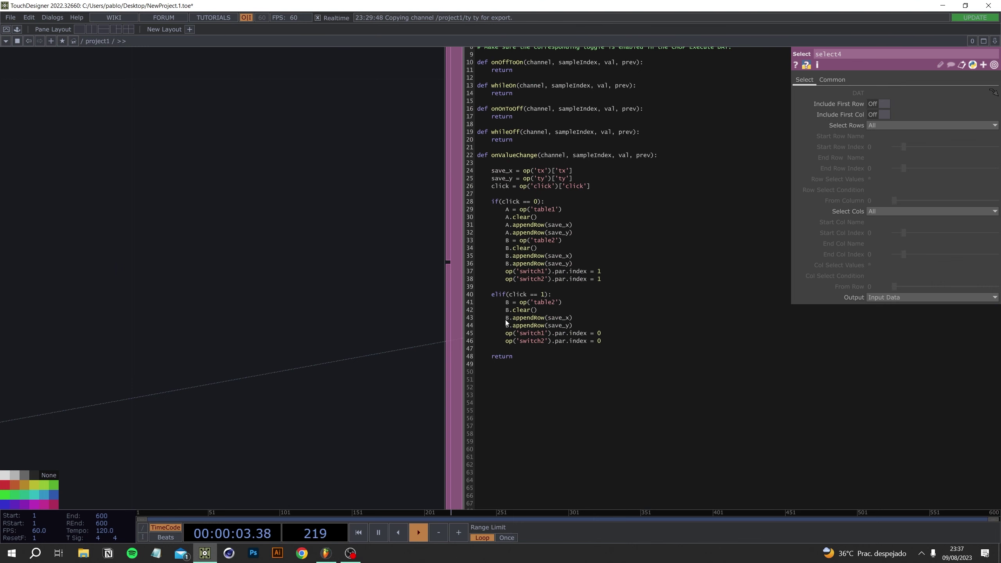
# Test with repeated mouse clicks how the click counter alternates and updates table1 and table2
pyautogui.scroll(-7, 381, 282)
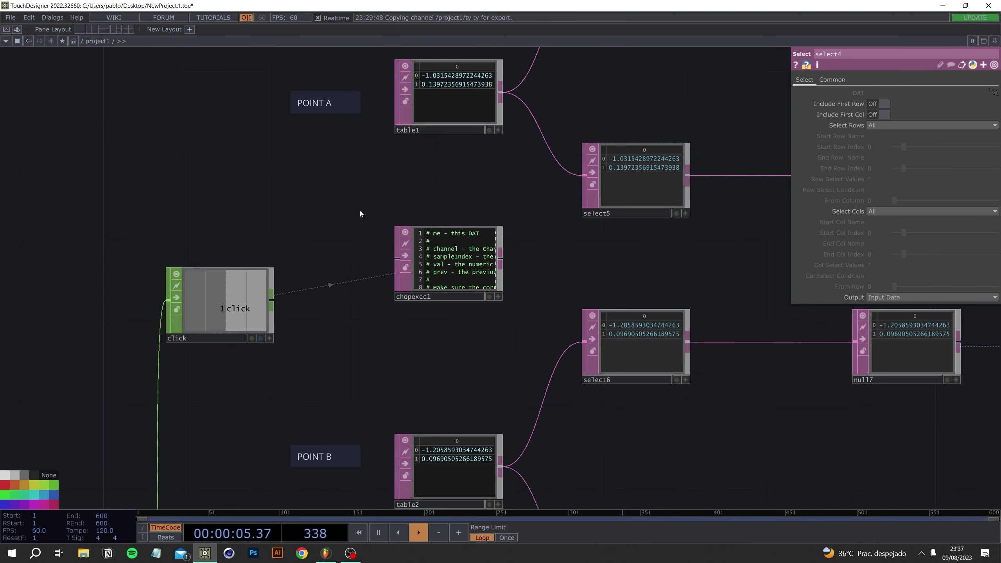
pyautogui.moveTo(314, 130); pyautogui.dragTo(384, 138)
pyautogui.moveTo(401, 451); pyautogui.dragTo(407, 312)
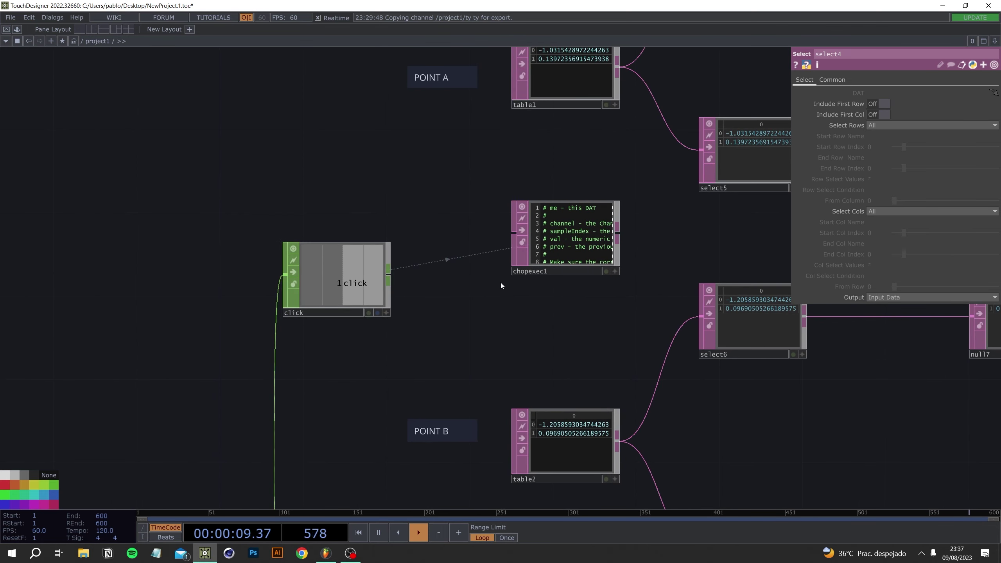
pyautogui.moveTo(501, 285); pyautogui.dragTo(510, 331)
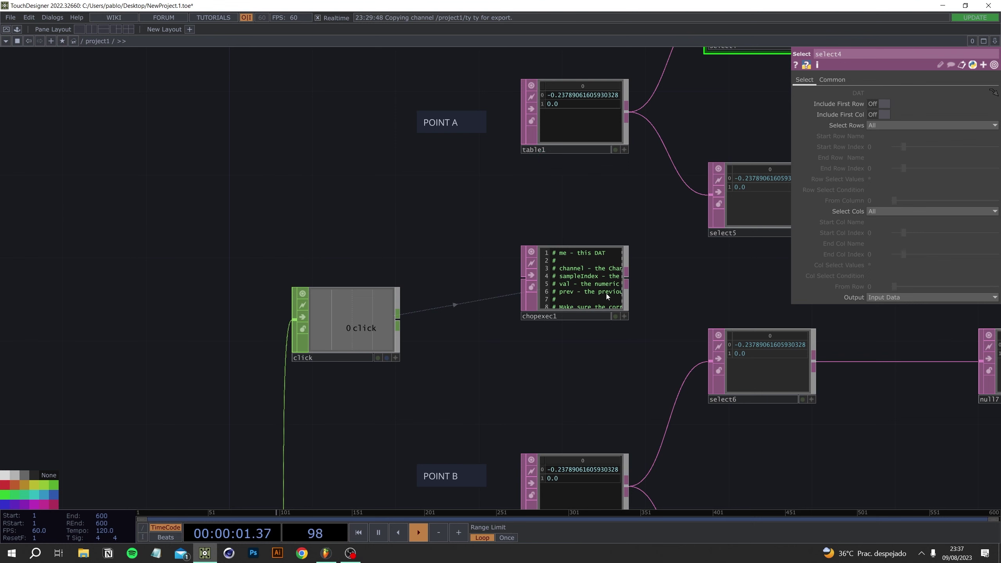
pyautogui.click(490, 356)
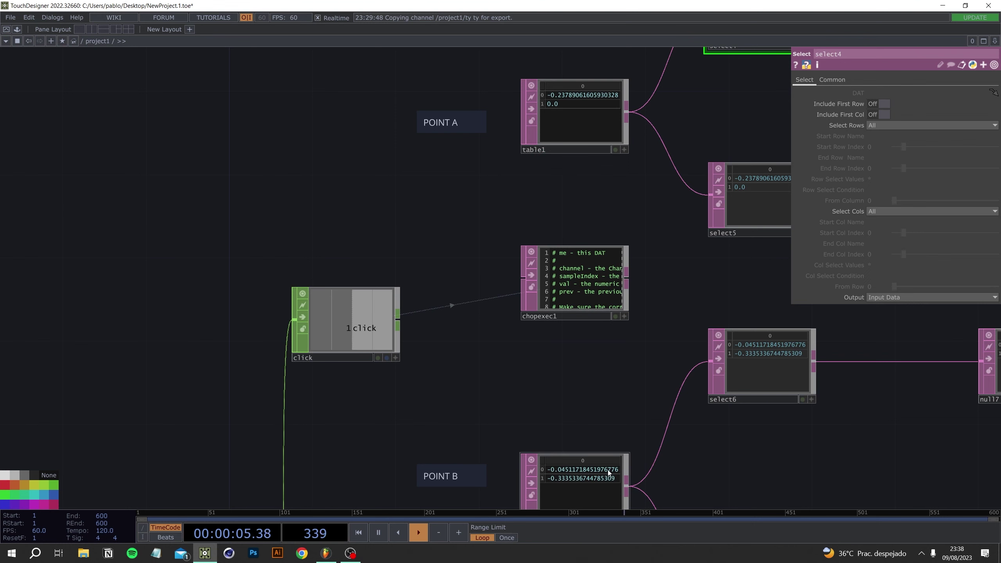
pyautogui.click(435, 343)
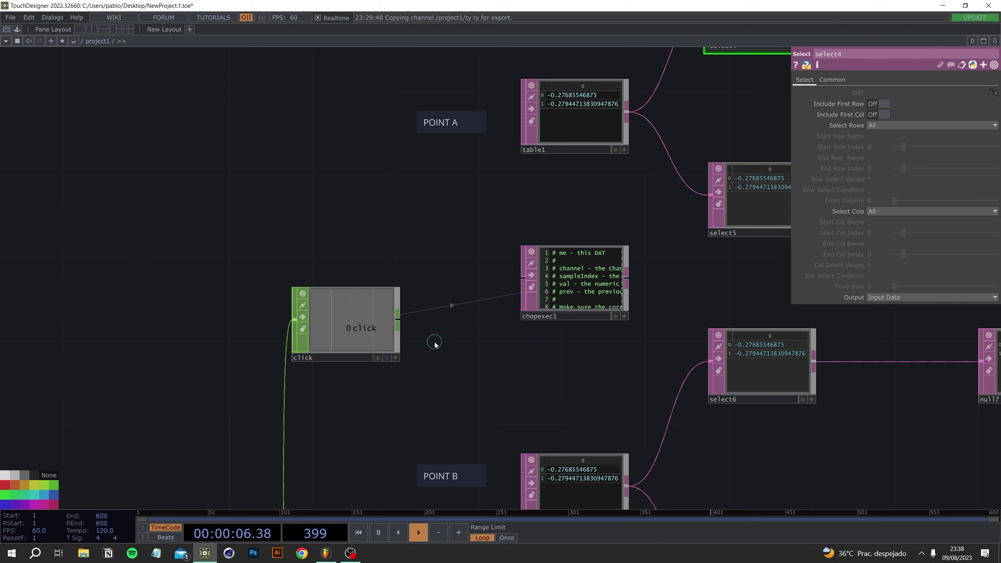
pyautogui.click(276, 207)
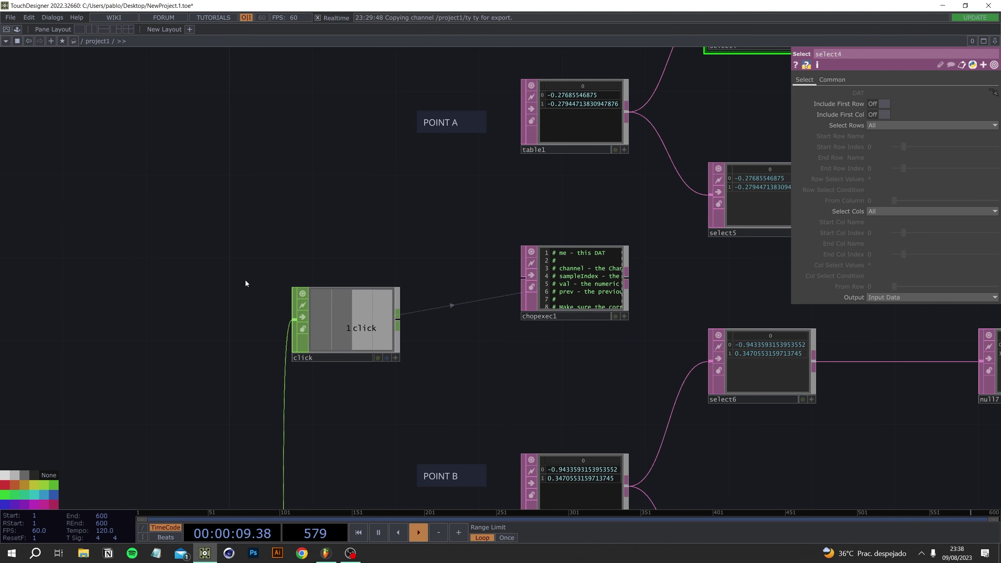
pyautogui.click(8, 226)
pyautogui.click(490, 391)
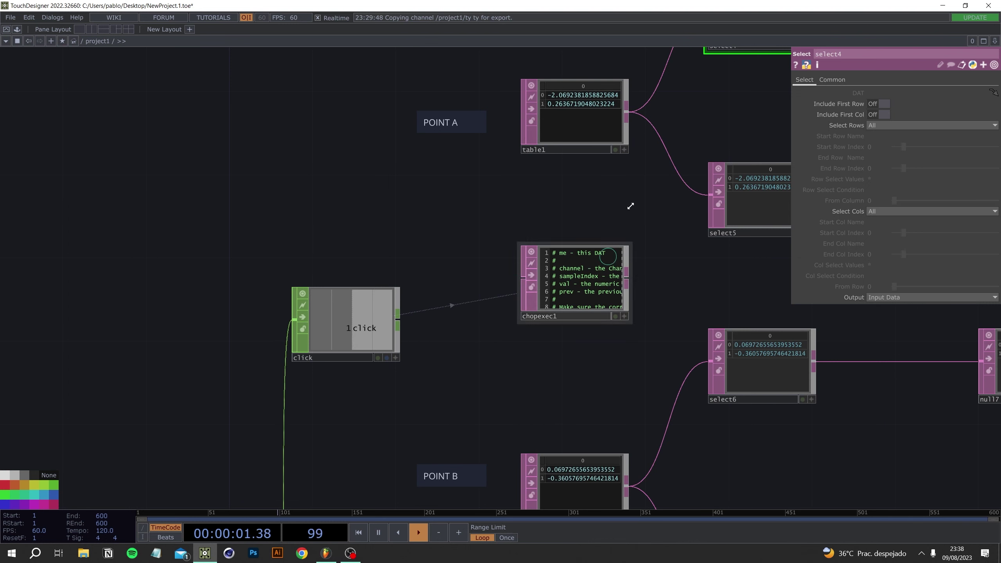
pyautogui.click(627, 457)
# Move the click null back into the MOUSE INPUT group, after count1
pyautogui.scroll(-6, 541, 375)
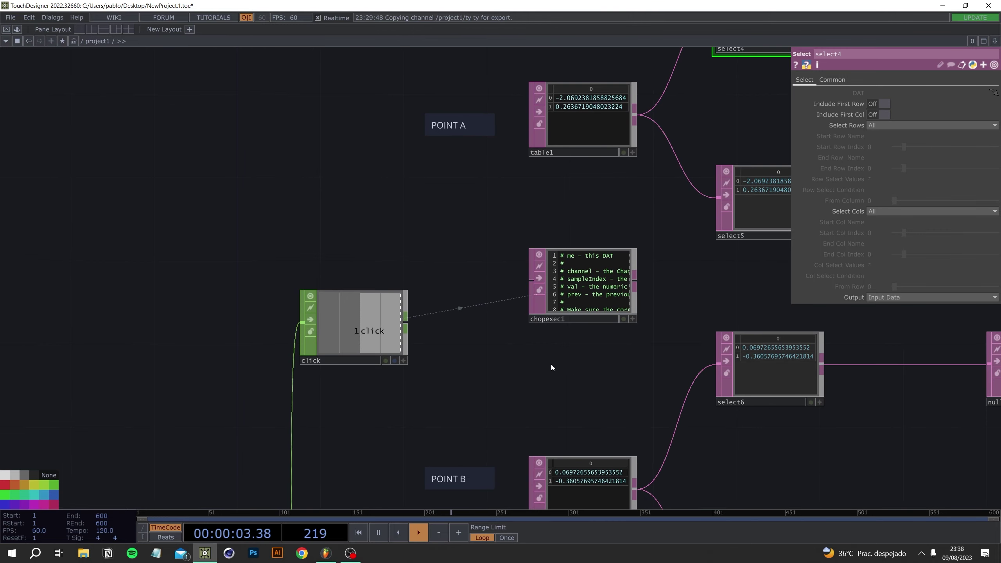
pyautogui.moveTo(473, 298); pyautogui.dragTo(304, 123)
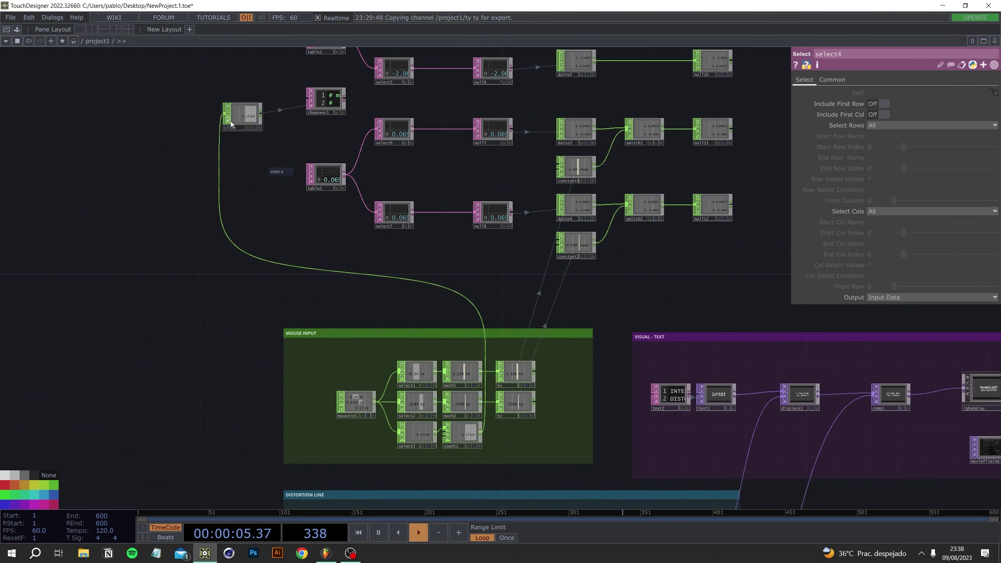
pyautogui.moveTo(244, 116); pyautogui.dragTo(504, 432)
# Set select4 to select rows by Index and switch its End Row Index from expression to constant 0
pyautogui.moveTo(744, 47); pyautogui.dragTo(757, 234)
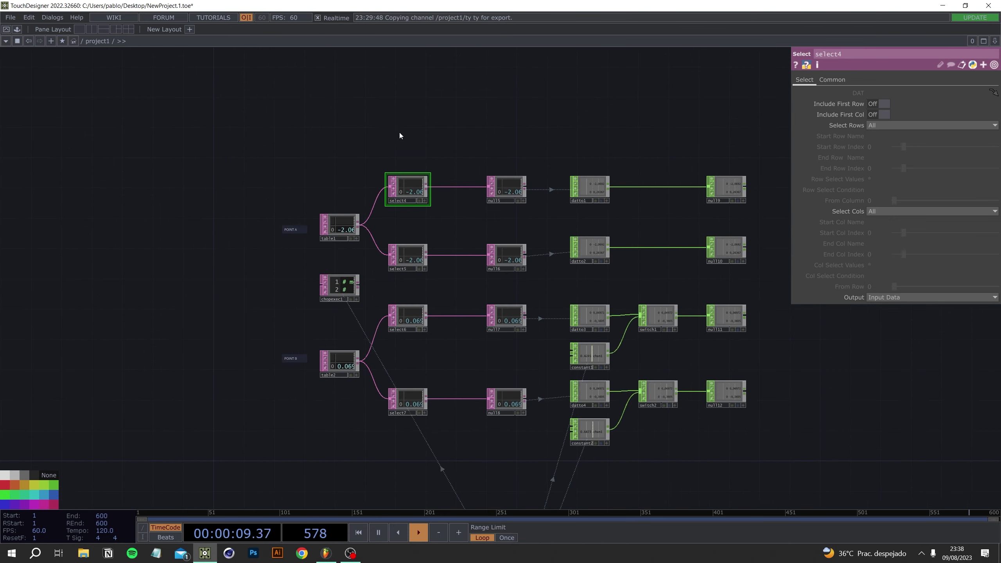
pyautogui.scroll(10, 402, 168)
pyautogui.click(385, 172)
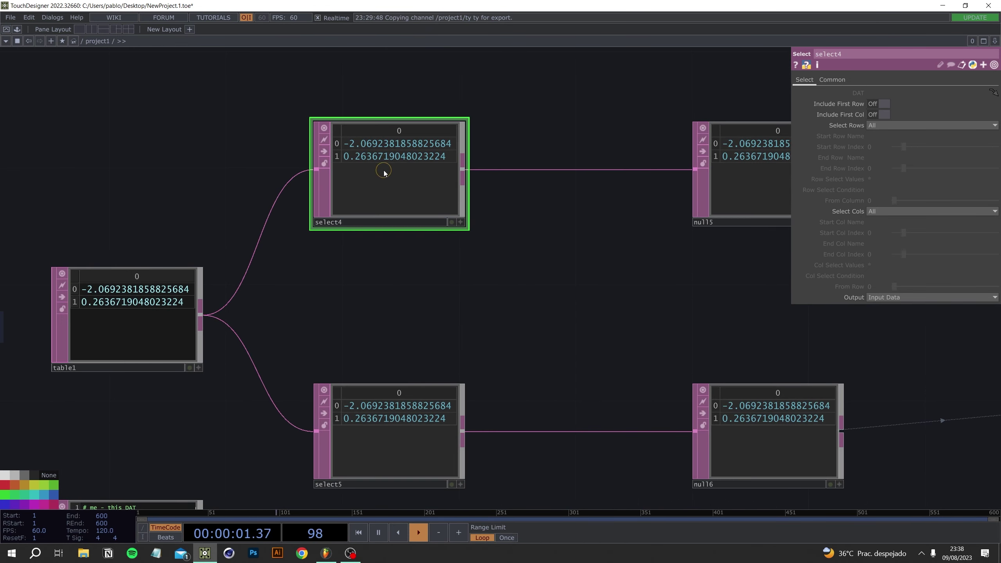
pyautogui.click(617, 158)
pyautogui.click(886, 125)
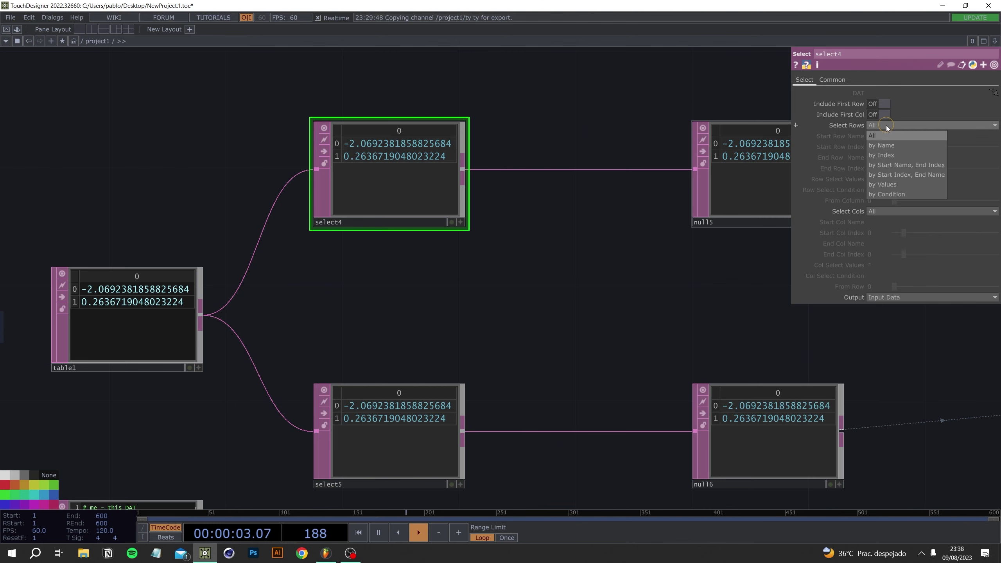
pyautogui.click(893, 153)
pyautogui.click(854, 169)
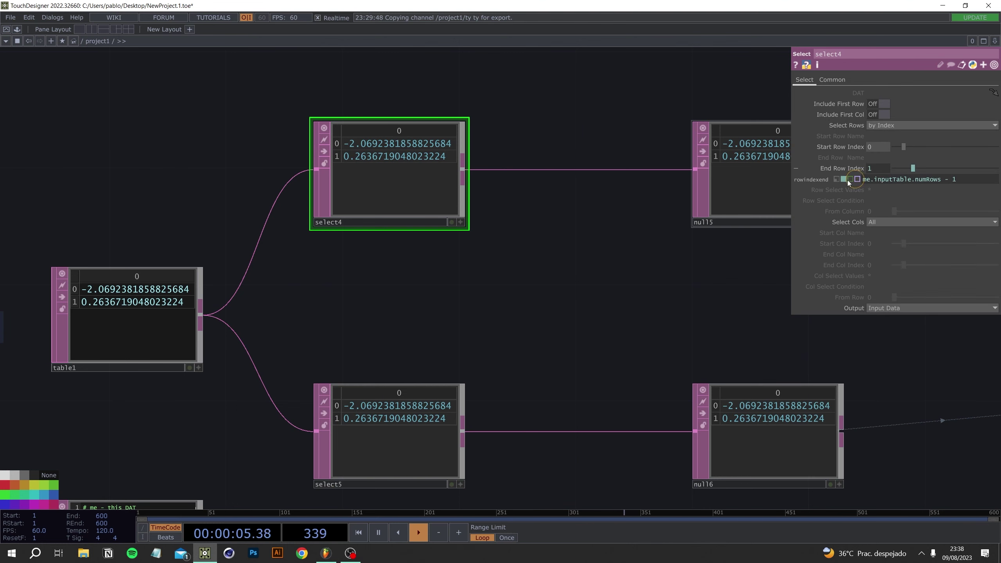
pyautogui.click(839, 180)
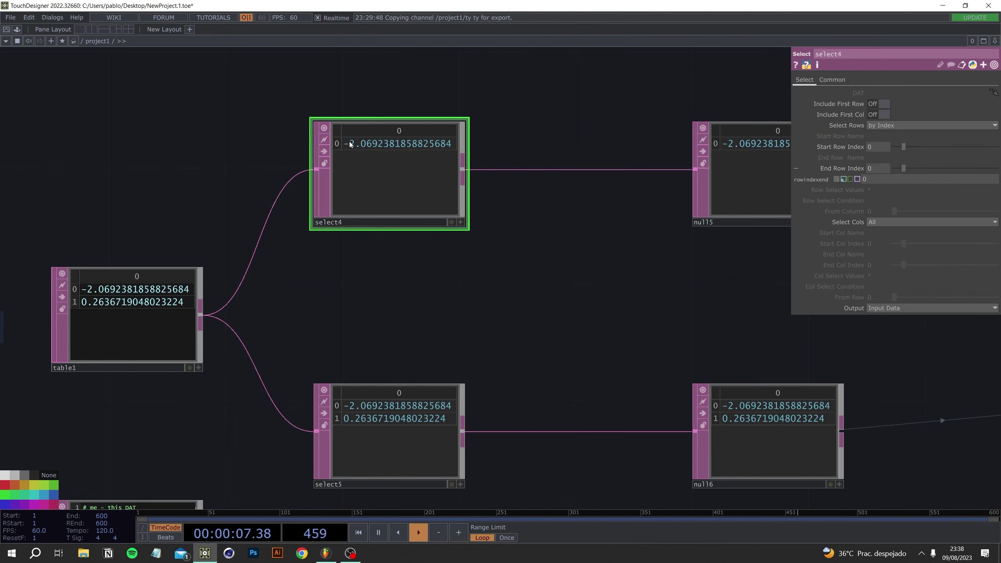
# Set select5 to select rows by Index with a Start Row Index of 1
pyautogui.scroll(-2, 384, 279)
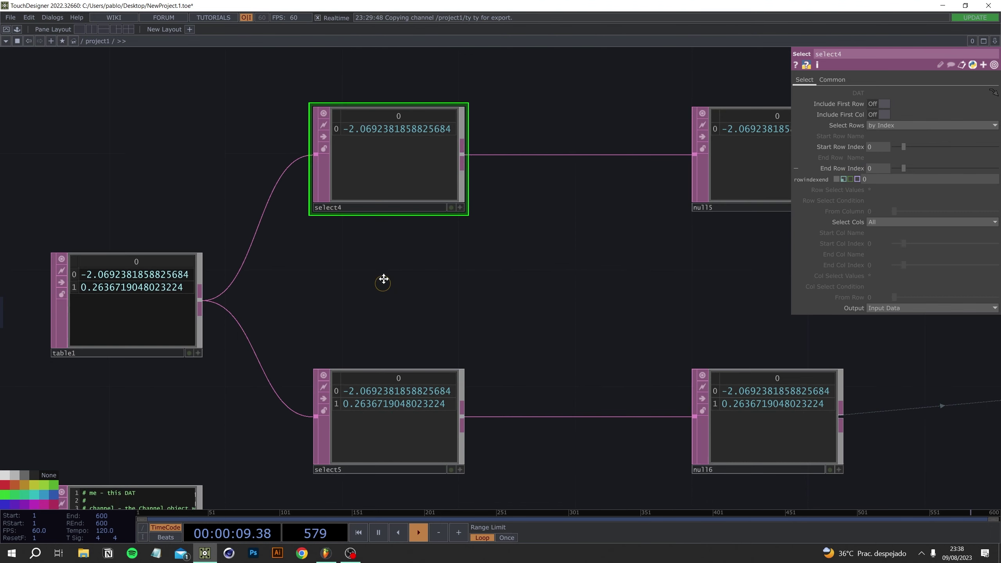
pyautogui.click(442, 363)
pyautogui.click(881, 125)
pyautogui.click(882, 155)
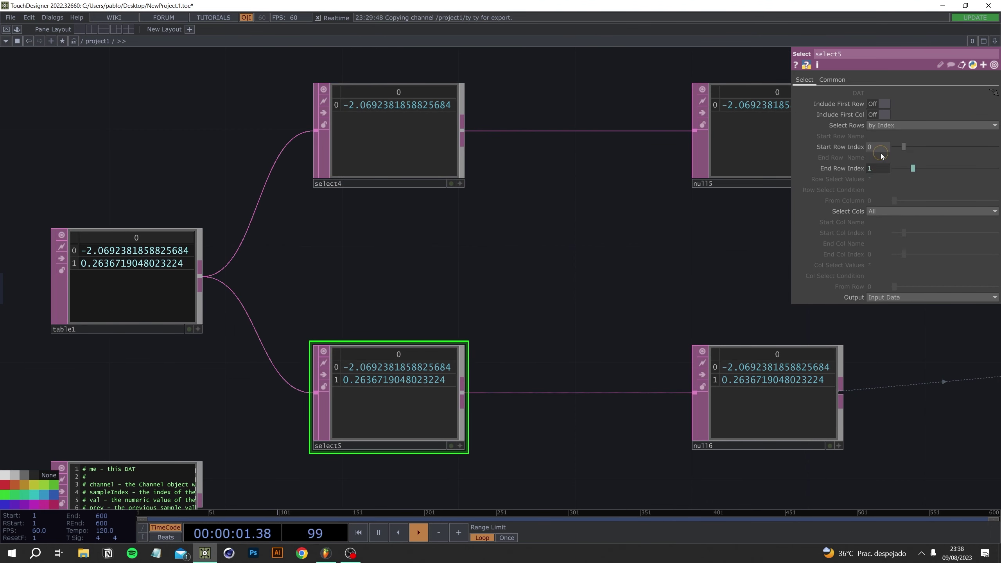
pyautogui.write('1')
pyautogui.press('Return')
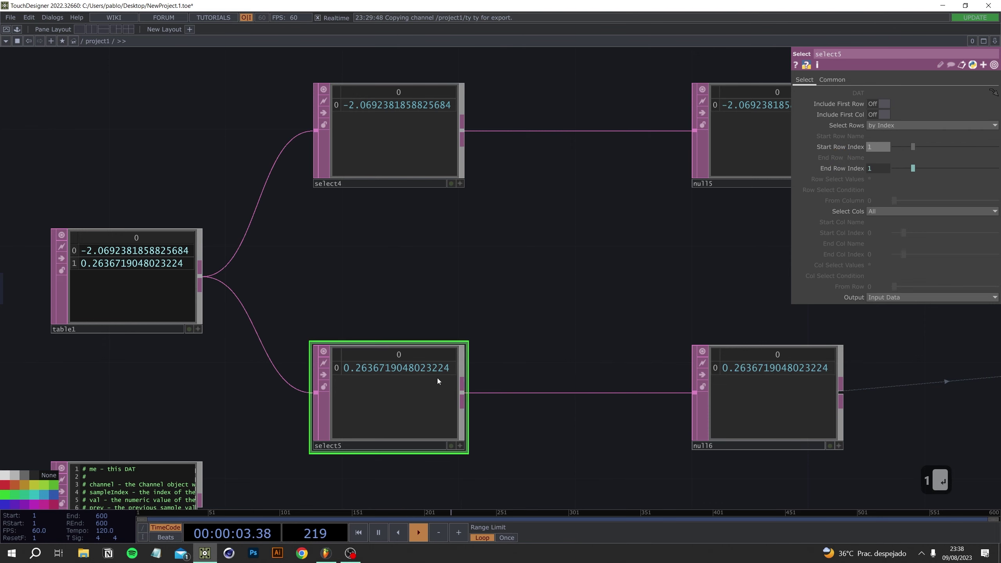
# Set select6 to select rows by Index with a constant End Row Index of 0
pyautogui.scroll(-5, 513, 236)
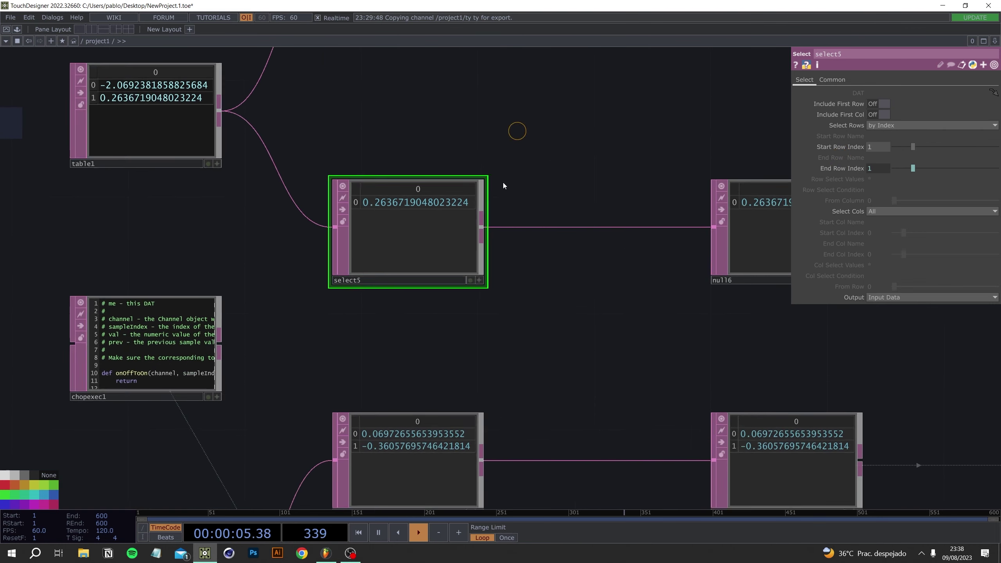
pyautogui.click(447, 277)
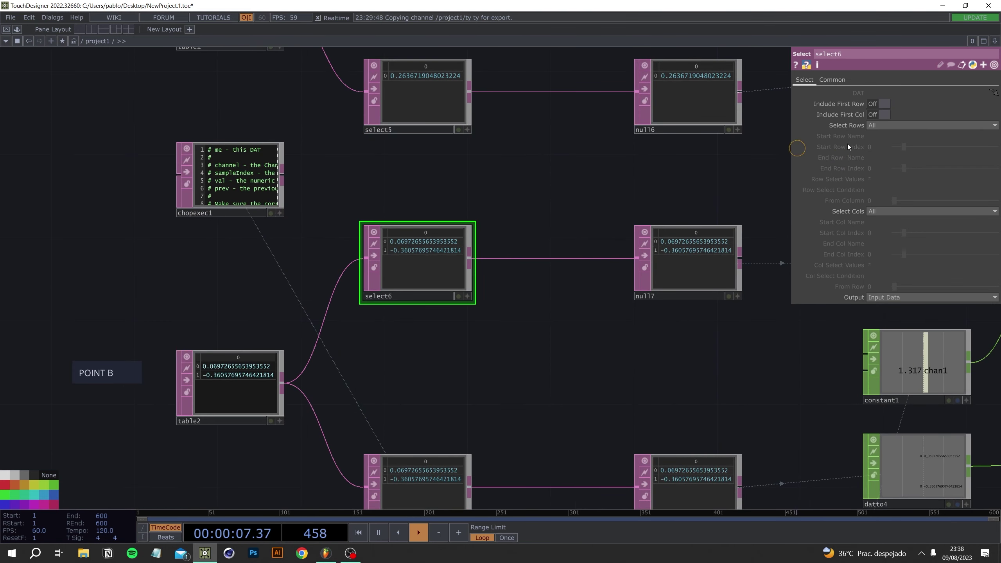
pyautogui.click(869, 126)
pyautogui.click(880, 155)
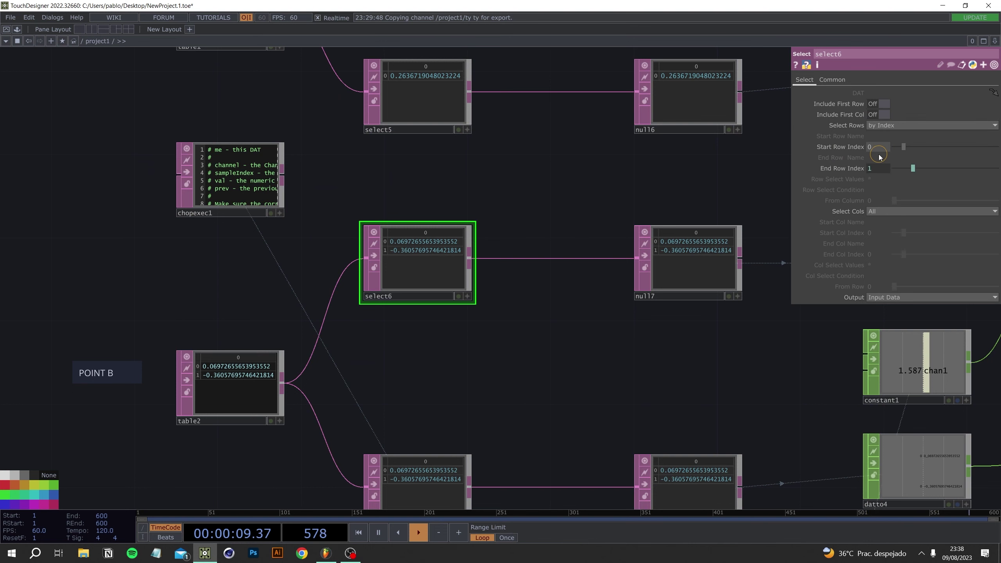
pyautogui.click(854, 171)
pyautogui.click(841, 179)
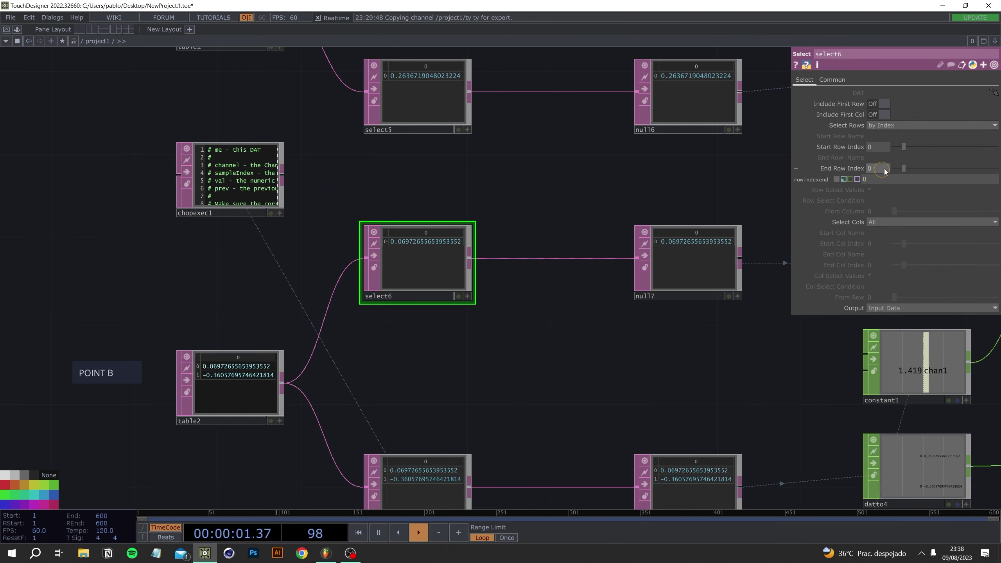
pyautogui.click(861, 171)
# Set select7 to select rows by Index with a constant End Row Index of 1 and a Start Row Index of 1
pyautogui.moveTo(623, 343); pyautogui.dragTo(621, 260)
pyautogui.scroll(3, 489, 418)
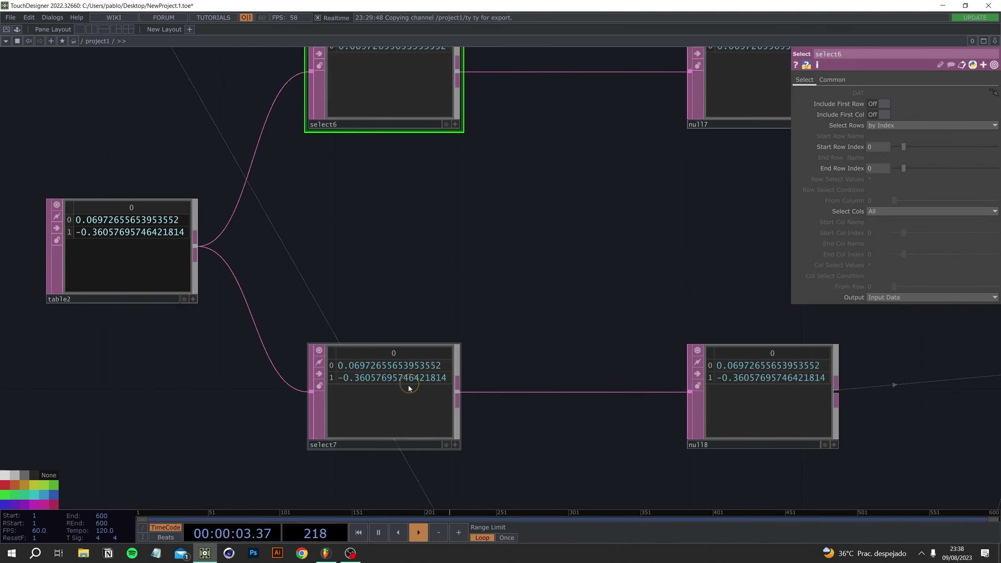
pyautogui.click(395, 375)
pyautogui.click(899, 126)
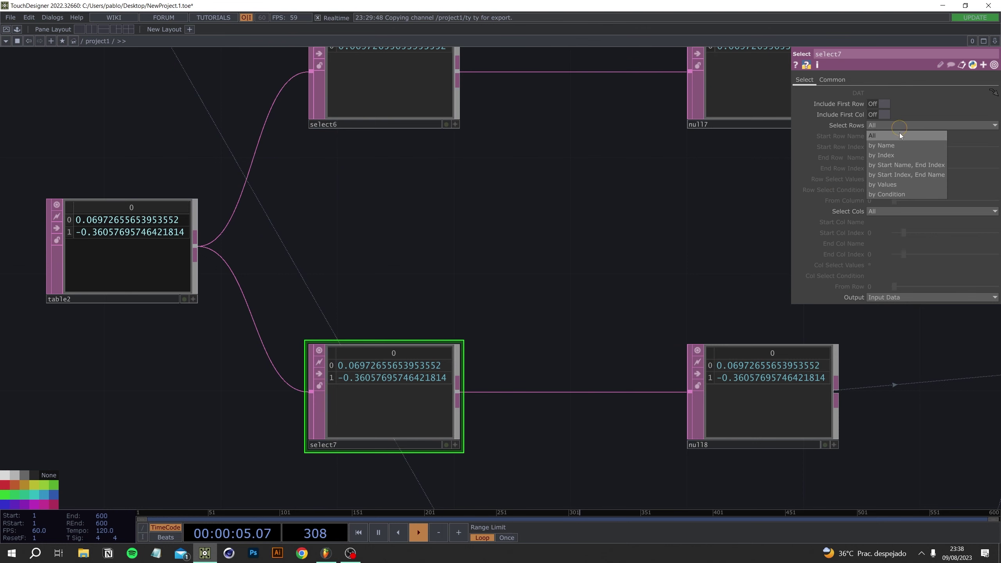
pyautogui.click(903, 155)
pyautogui.click(852, 170)
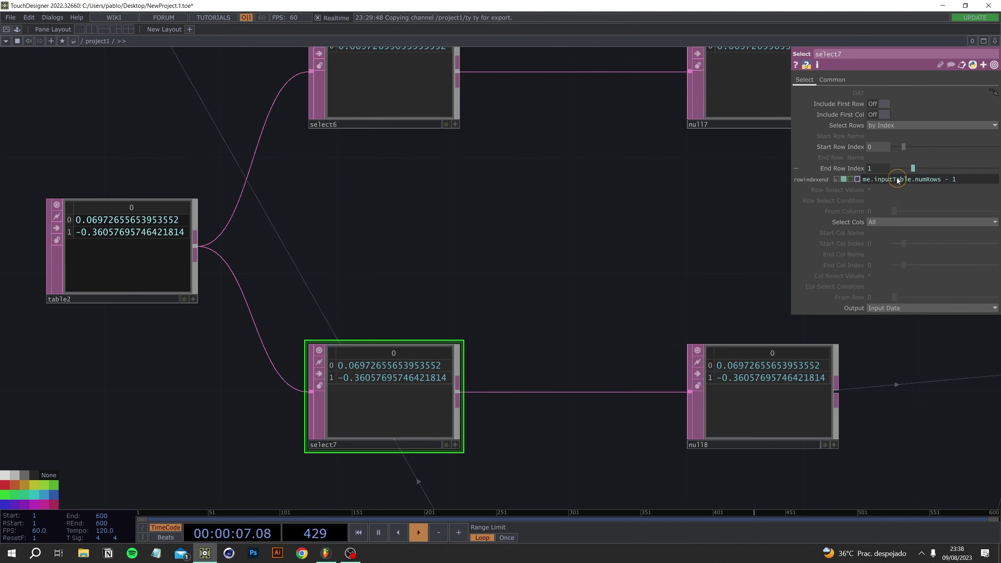
pyautogui.click(835, 179)
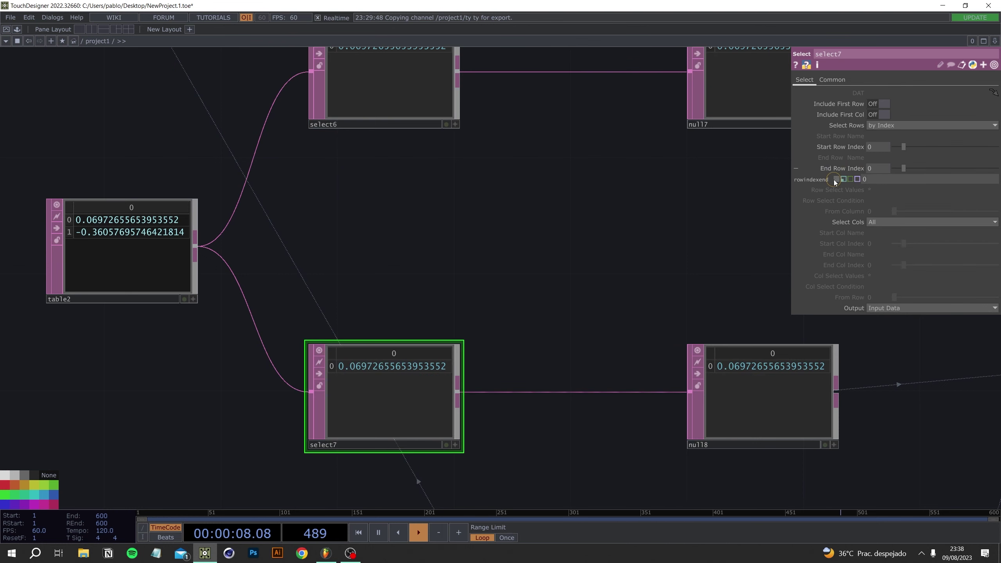
pyautogui.click(881, 165)
pyautogui.write('1')
pyautogui.click(883, 146)
pyautogui.write('1')
# Replace the End Row Index expression of select5 with the constant 1
pyautogui.moveTo(629, 290); pyautogui.dragTo(589, 490)
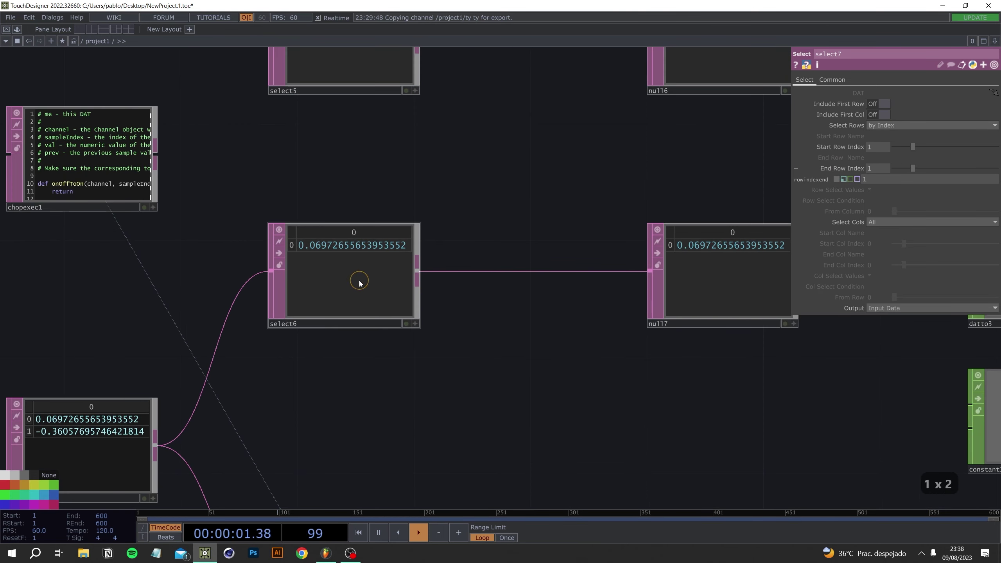
pyautogui.click(358, 281)
pyautogui.moveTo(626, 132); pyautogui.dragTo(591, 347)
pyautogui.click(347, 252)
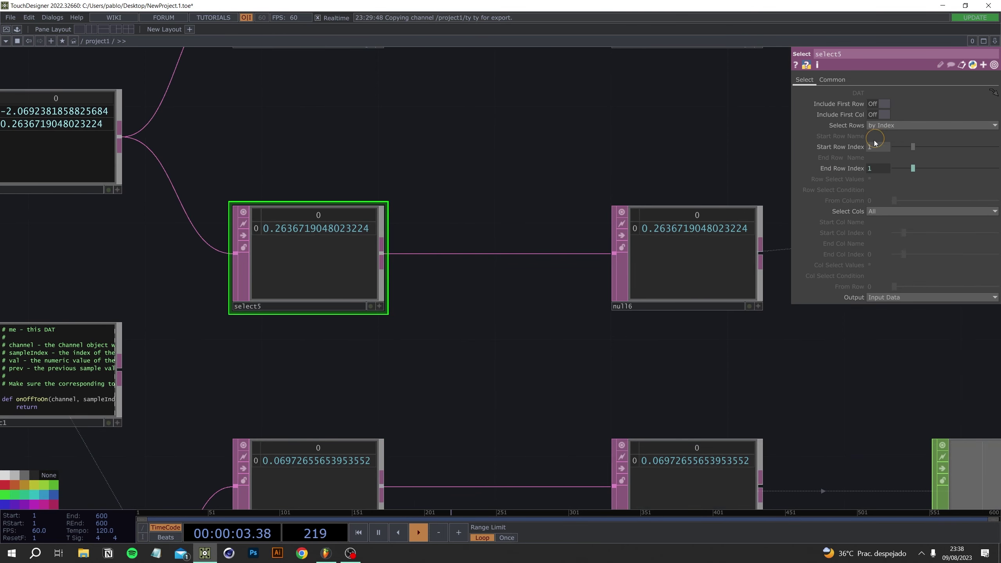
pyautogui.moveTo(373, 179); pyautogui.dragTo(452, 368)
pyautogui.click(854, 168)
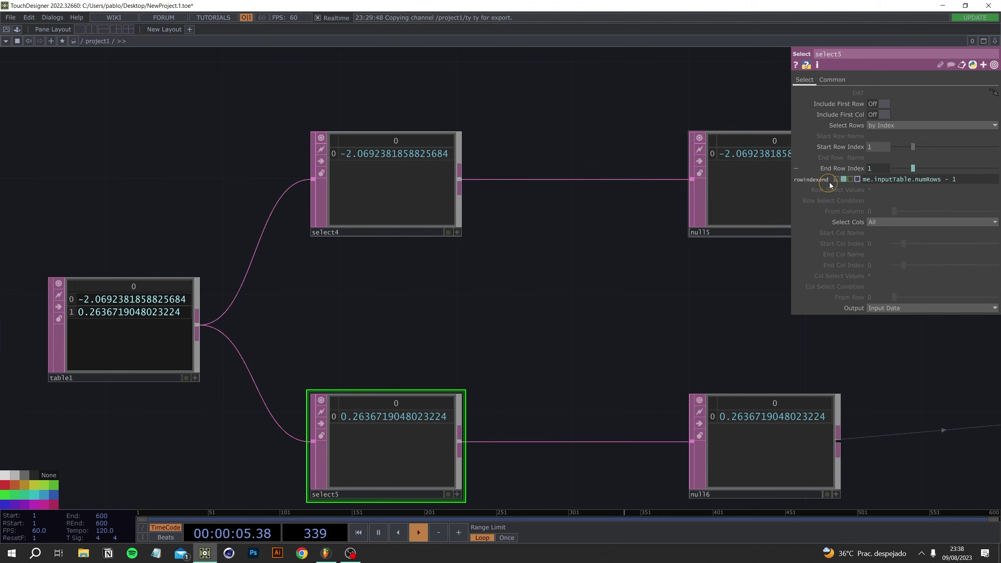
pyautogui.click(872, 168)
pyautogui.write('1')
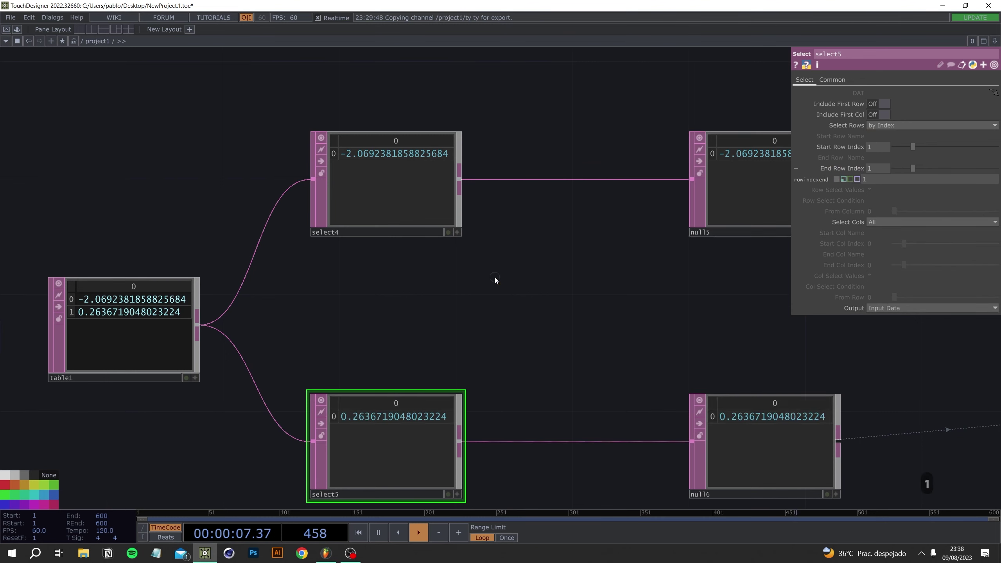
# Set the First Column is option of datto1 to Values
pyautogui.moveTo(496, 280); pyautogui.dragTo(500, 278)
pyautogui.click(842, 168)
pyautogui.moveTo(750, 302); pyautogui.dragTo(428, 261)
pyautogui.scroll(-3, 429, 262)
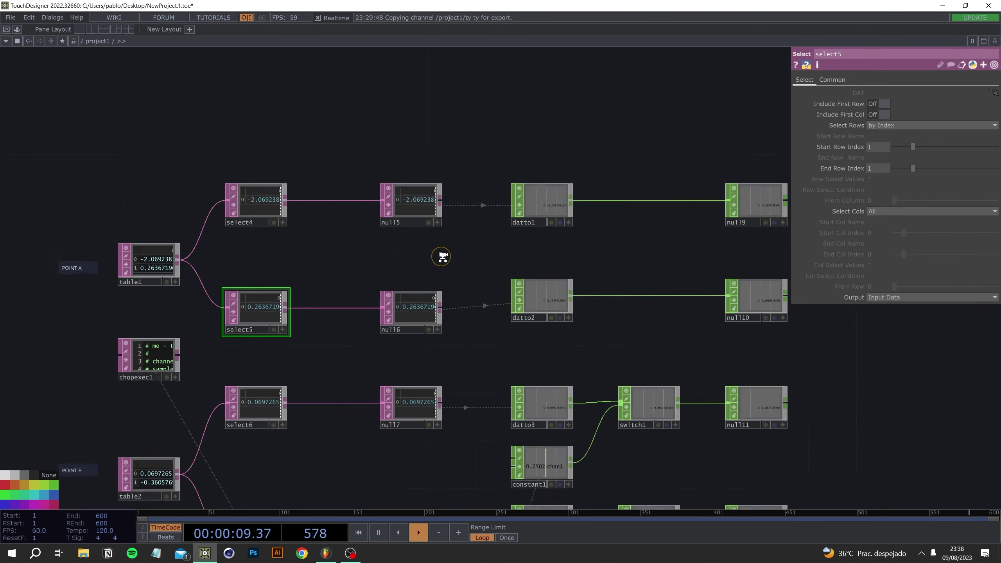
pyautogui.scroll(2, 451, 178)
pyautogui.moveTo(418, 179); pyautogui.dragTo(444, 169)
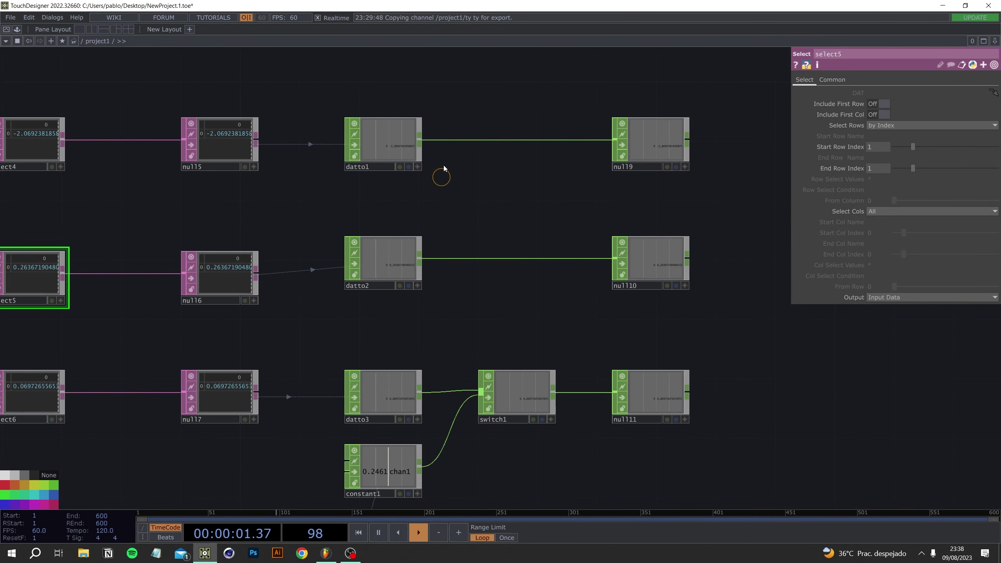
pyautogui.click(390, 134)
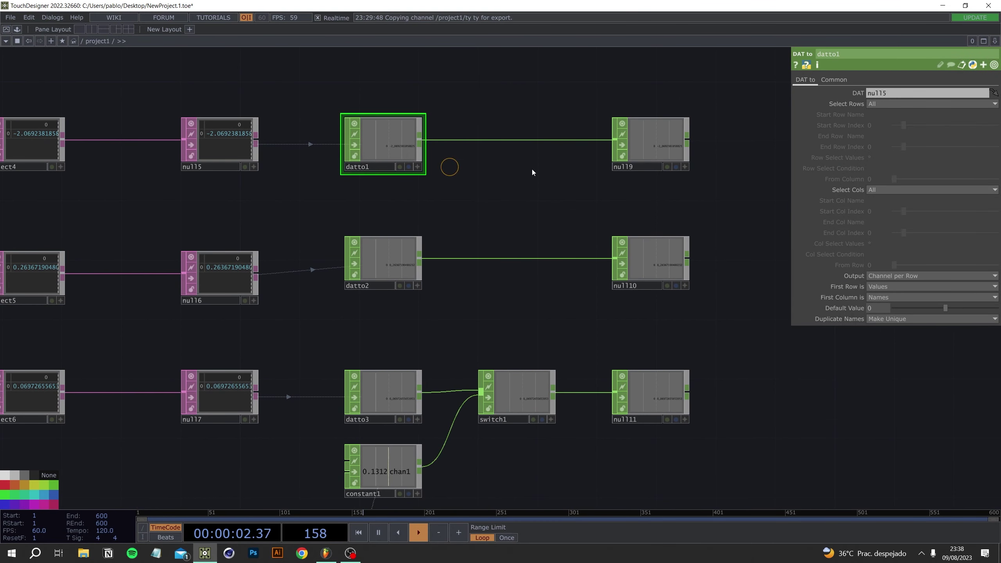
pyautogui.click(883, 298)
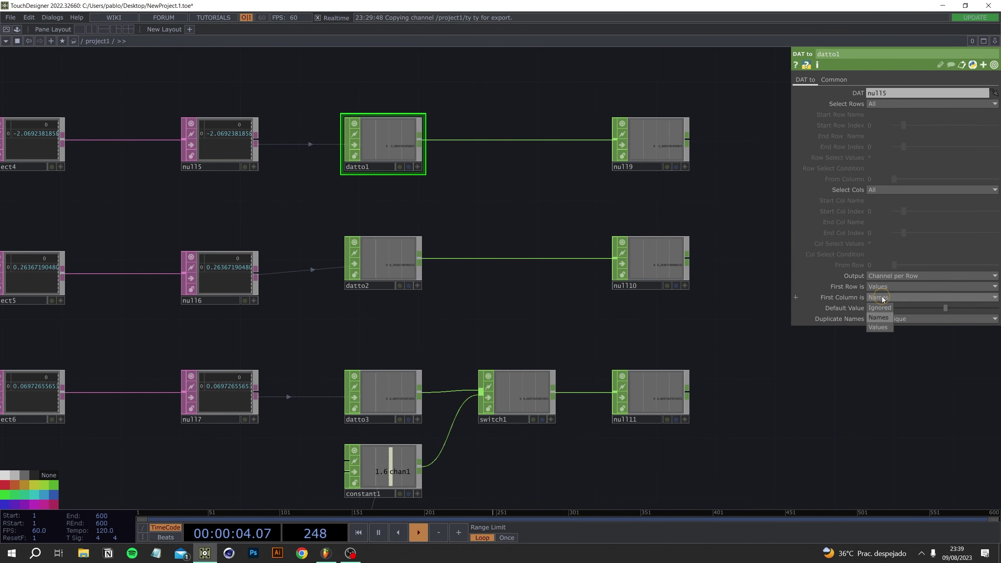
pyautogui.click(878, 328)
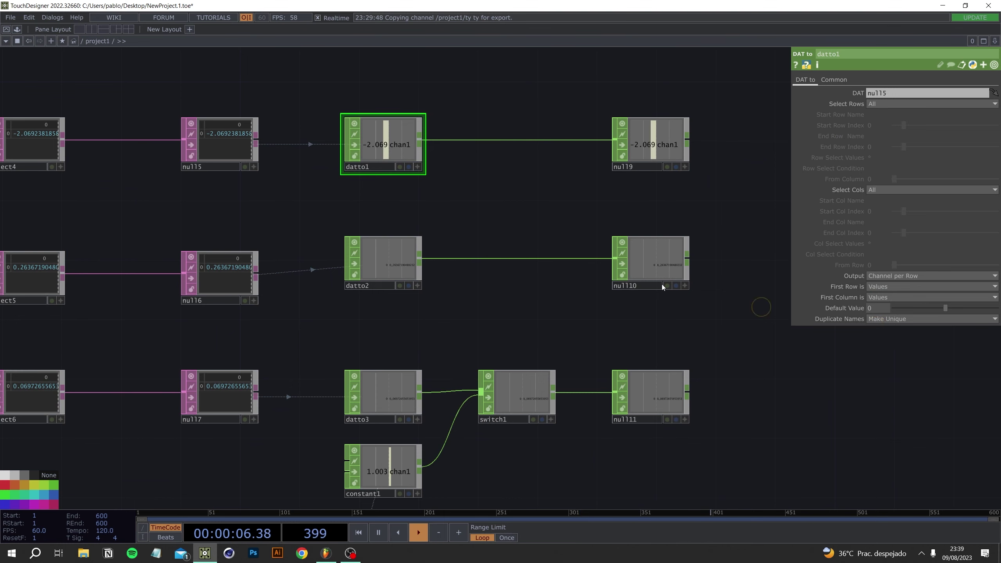
# Set the First Column is option of datto2 to Values
pyautogui.click(400, 236)
pyautogui.scroll(6, 488, 284)
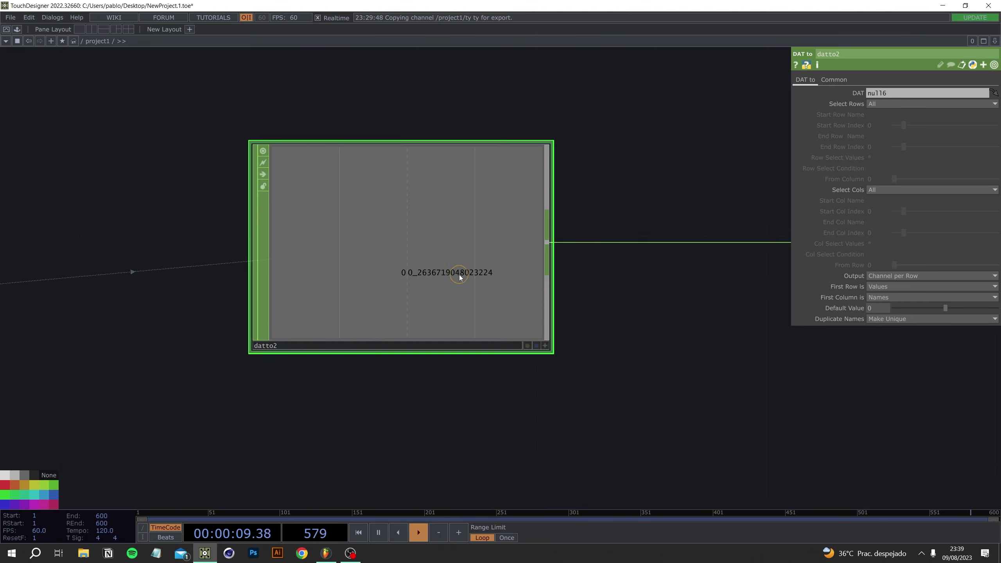
pyautogui.scroll(2, 651, 368)
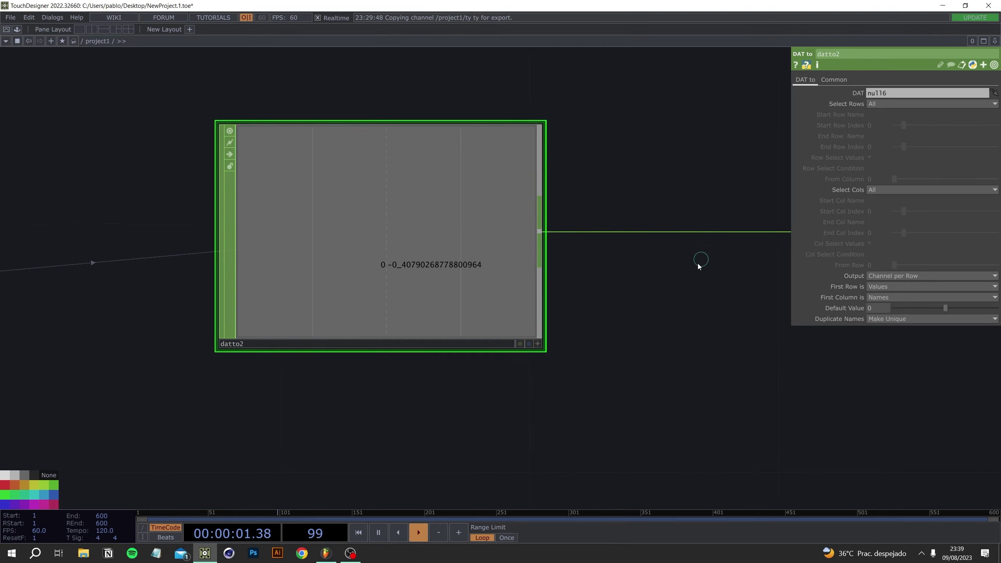
pyautogui.scroll(-1, 690, 311)
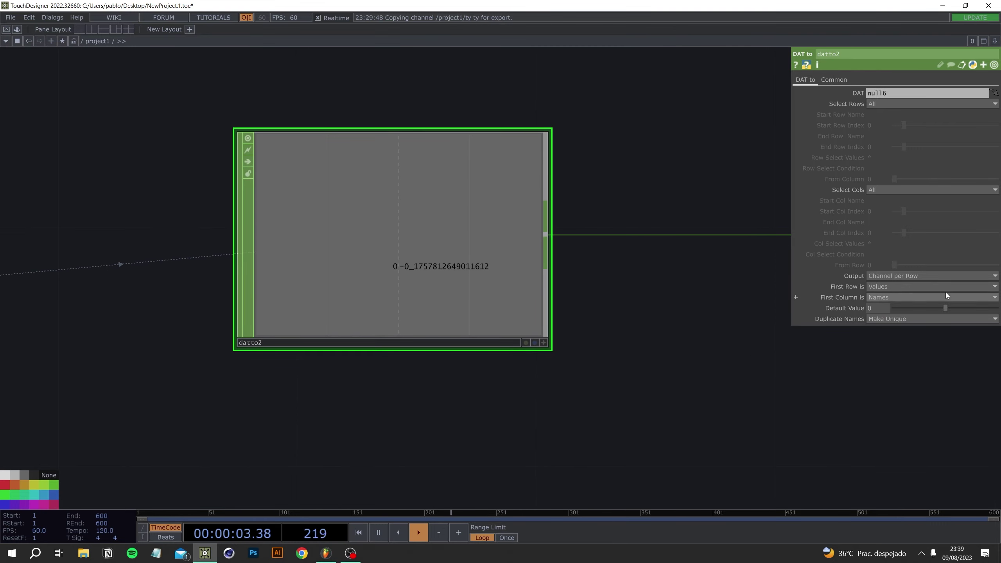
pyautogui.click(880, 297)
pyautogui.click(871, 327)
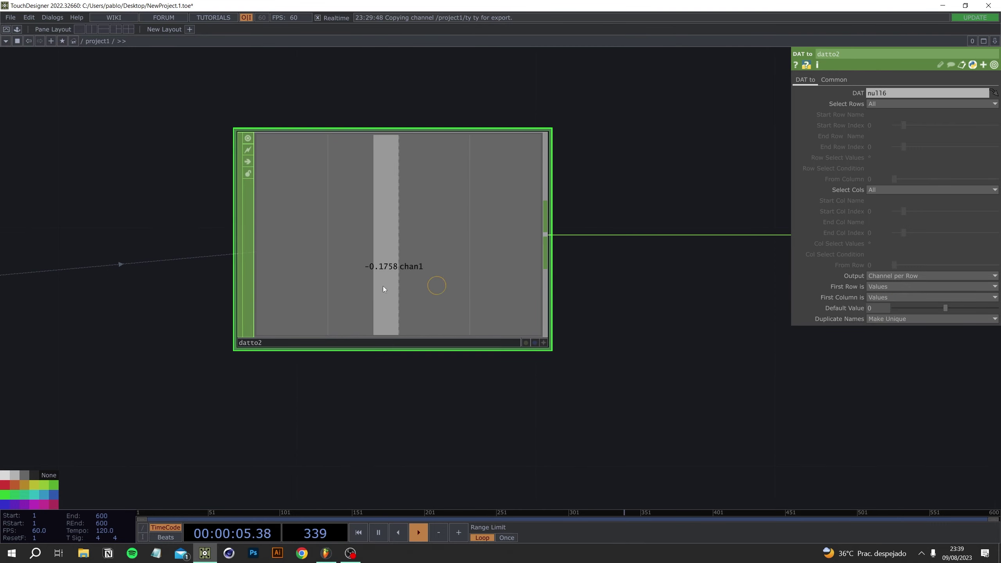
# Set the First Column is option of datto3 to Values
pyautogui.scroll(-5, 844, 366)
pyautogui.moveTo(867, 375); pyautogui.dragTo(522, 51)
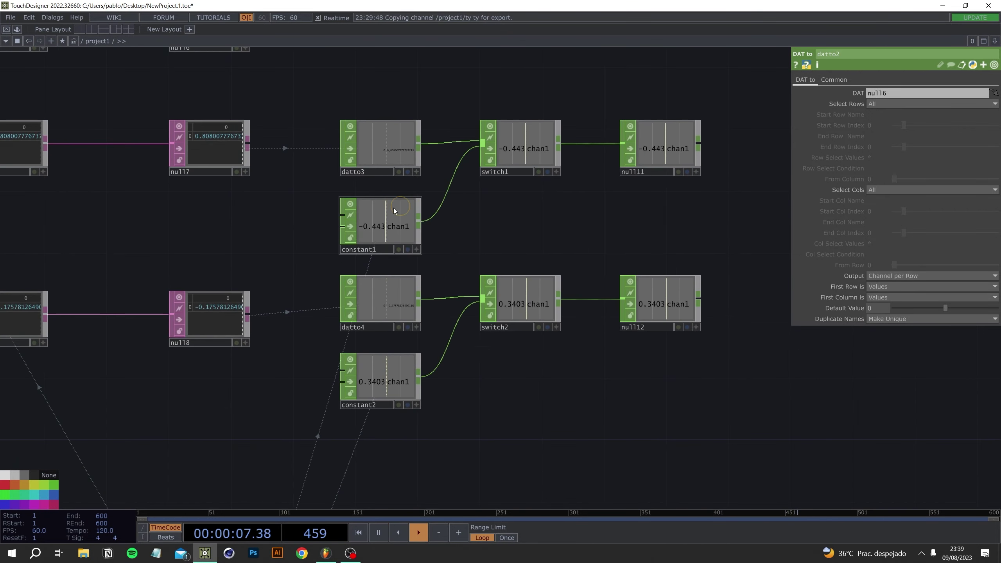
pyautogui.scroll(3, 394, 209)
pyautogui.click(356, 127)
pyautogui.click(900, 298)
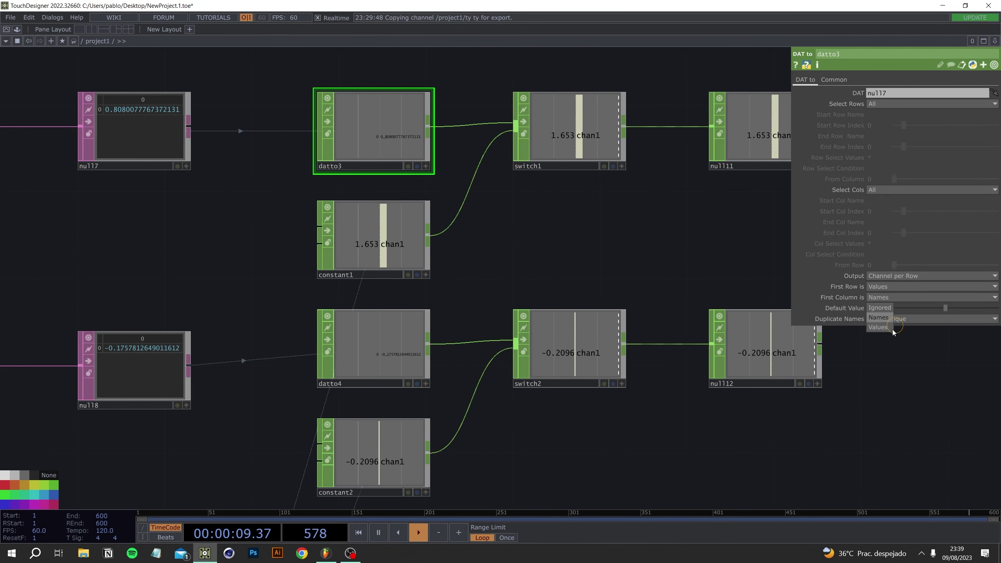
pyautogui.click(887, 327)
# Set the First Column is option of datto4 to Values
pyautogui.click(394, 436)
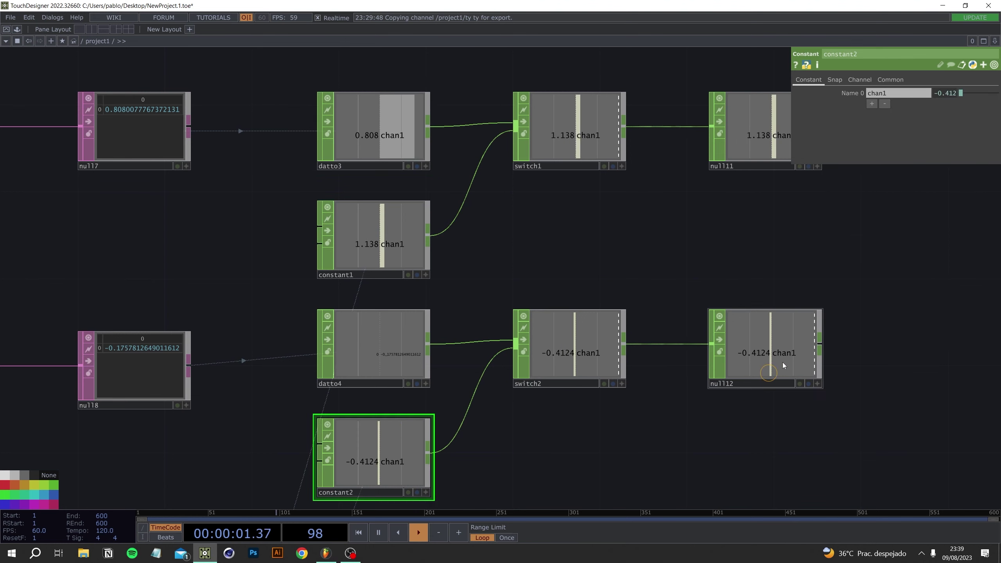
pyautogui.click(405, 369)
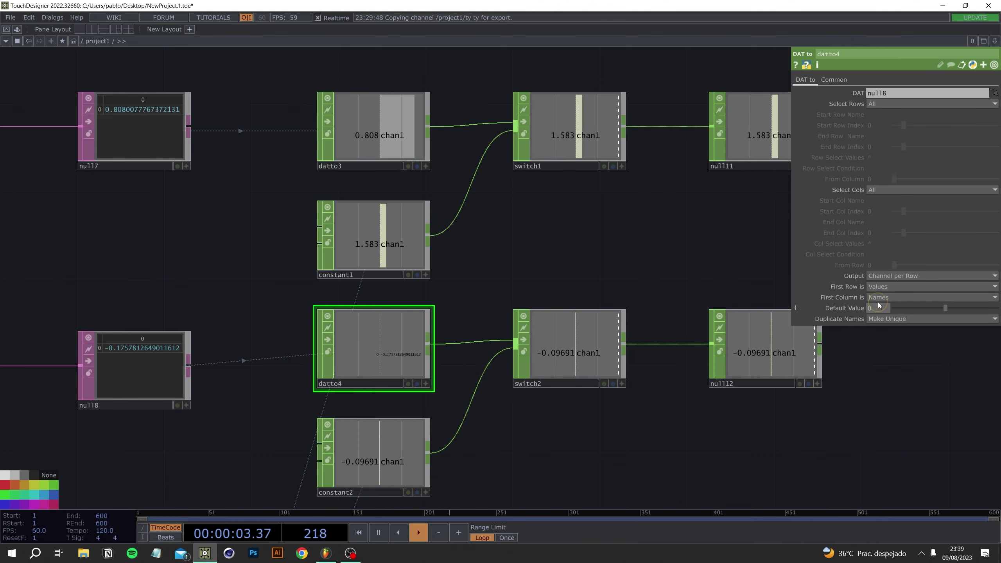
pyautogui.click(891, 297)
pyautogui.click(880, 327)
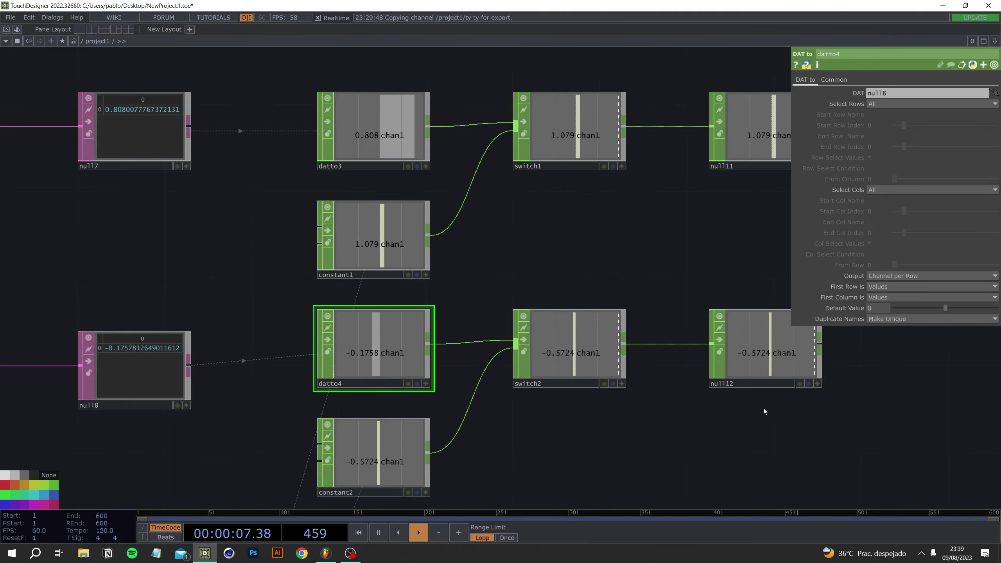
# Examine the point B switch and constant branches and the mouse input operators tx, ty and click that feed them
pyautogui.scroll(-5, 759, 417)
pyautogui.moveTo(759, 417); pyautogui.dragTo(741, 324)
pyautogui.scroll(5, 594, 237)
pyautogui.moveTo(593, 233); pyautogui.dragTo(606, 314)
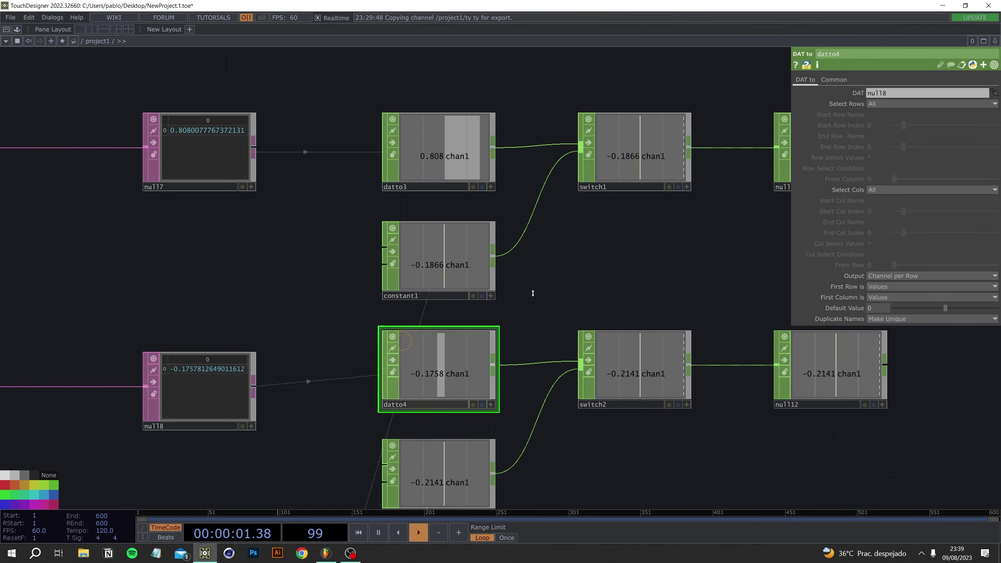
pyautogui.moveTo(279, 242); pyautogui.dragTo(332, 220)
pyautogui.moveTo(388, 381); pyautogui.dragTo(357, 194)
pyautogui.moveTo(550, 280); pyautogui.dragTo(614, 91)
pyautogui.moveTo(633, 233); pyautogui.dragTo(665, 4)
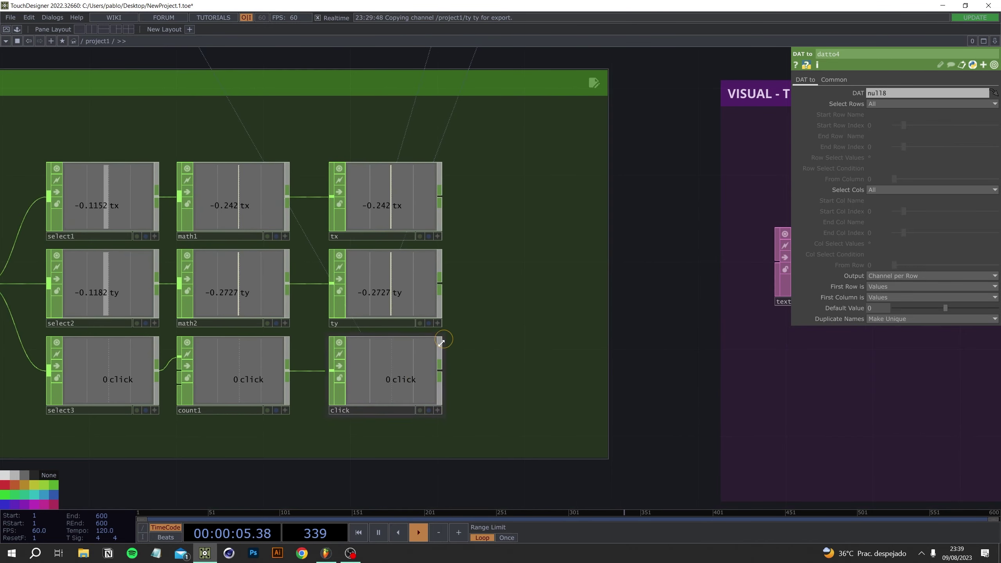
pyautogui.moveTo(695, 83); pyautogui.dragTo(647, 377)
pyautogui.moveTo(694, 201); pyautogui.dragTo(532, 430)
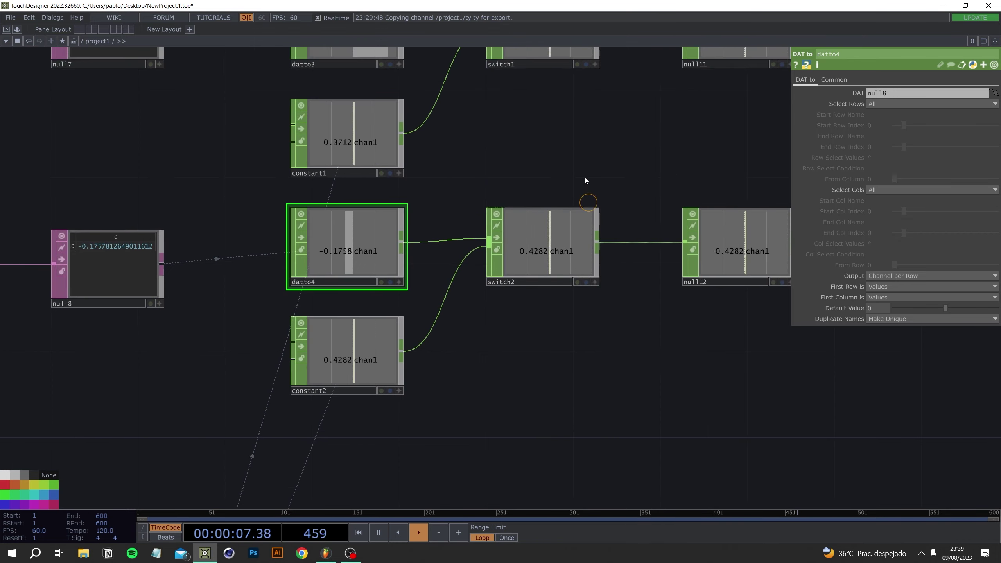
pyautogui.moveTo(587, 146); pyautogui.dragTo(582, 220)
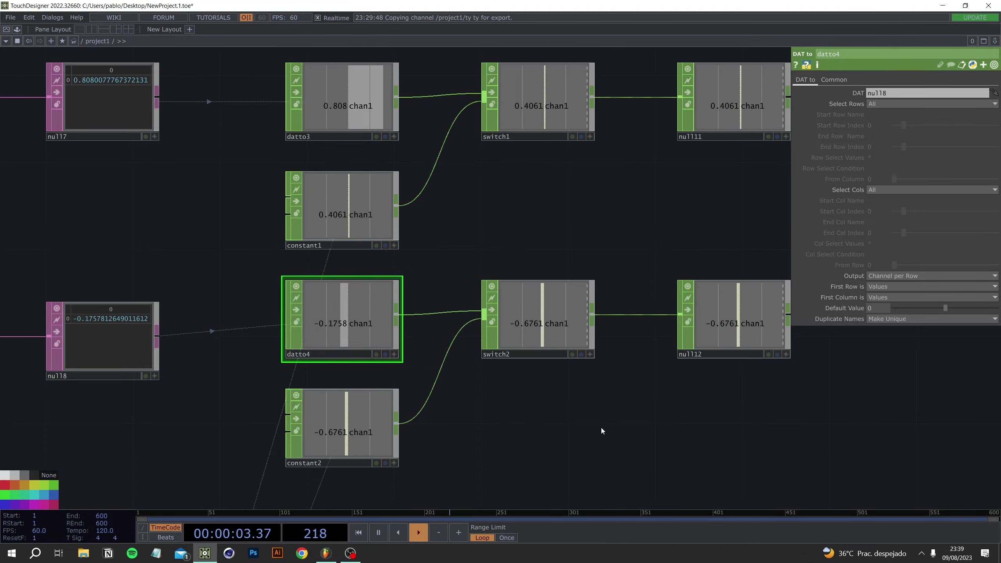
# Add a network box and resize it to enclose all the point A and point B operators
pyautogui.scroll(-10, 603, 363)
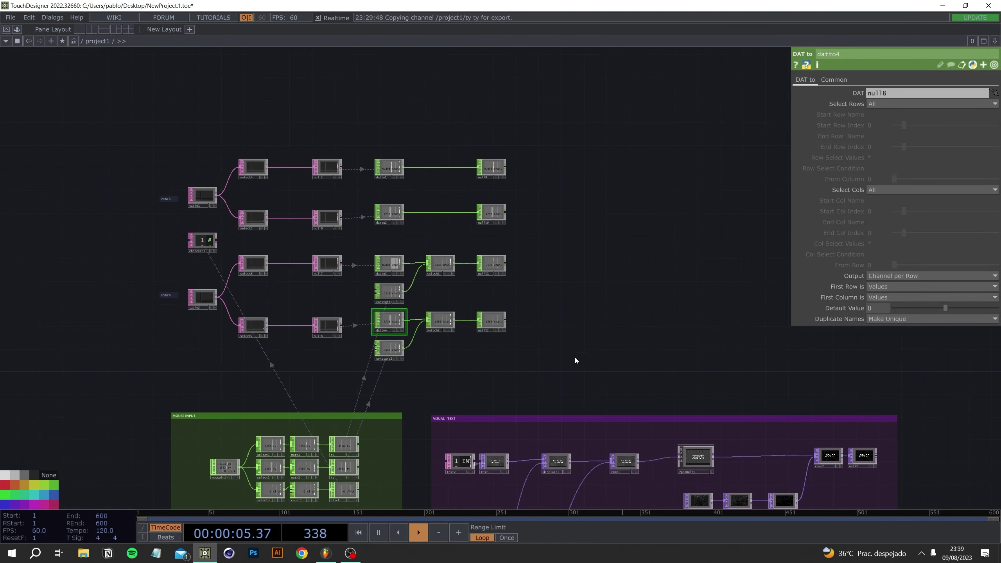
pyautogui.scroll(-10, 461, 241)
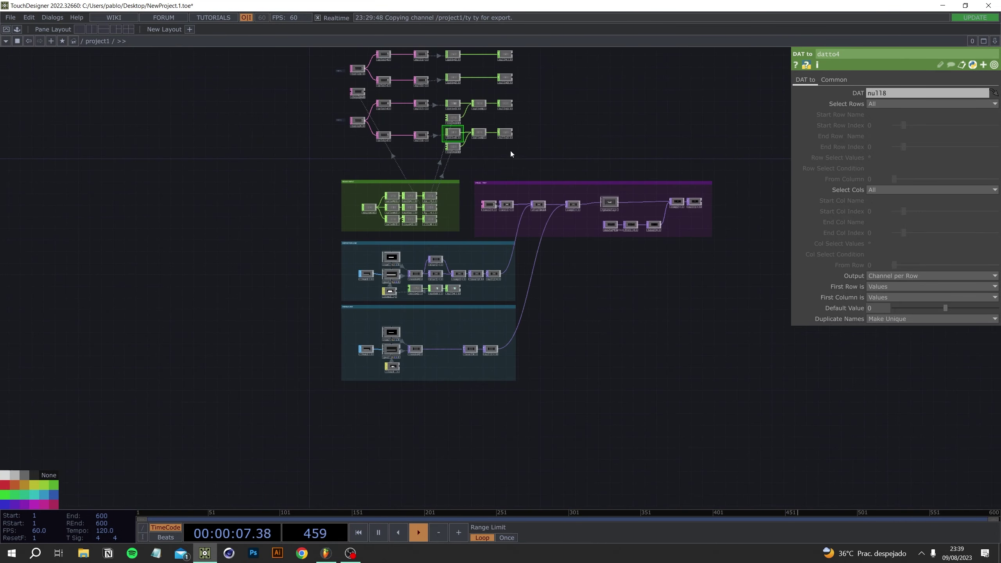
pyautogui.moveTo(511, 154); pyautogui.dragTo(528, 249)
pyautogui.scroll(4, 333, 179)
pyautogui.rightClick(327, 134)
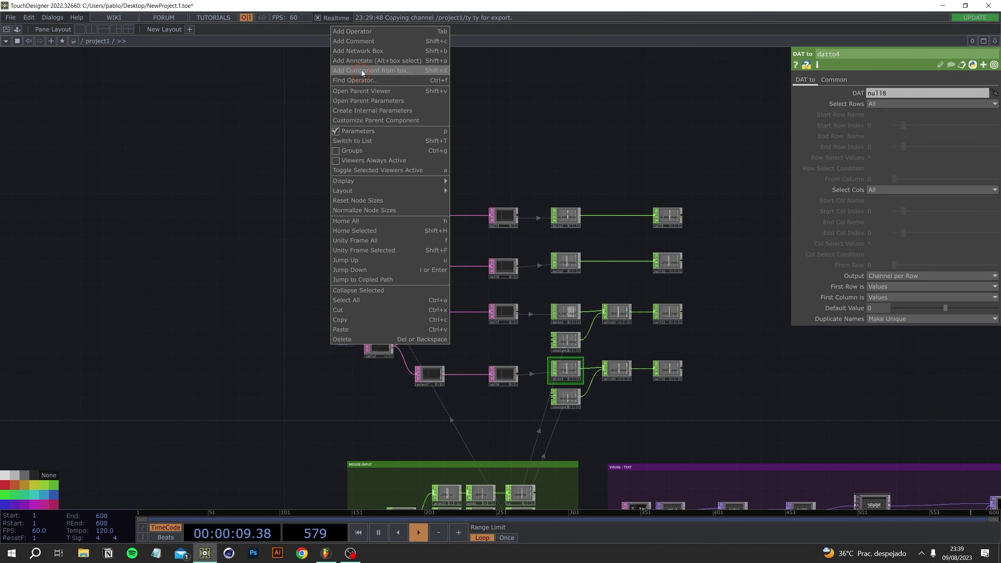
pyautogui.click(367, 51)
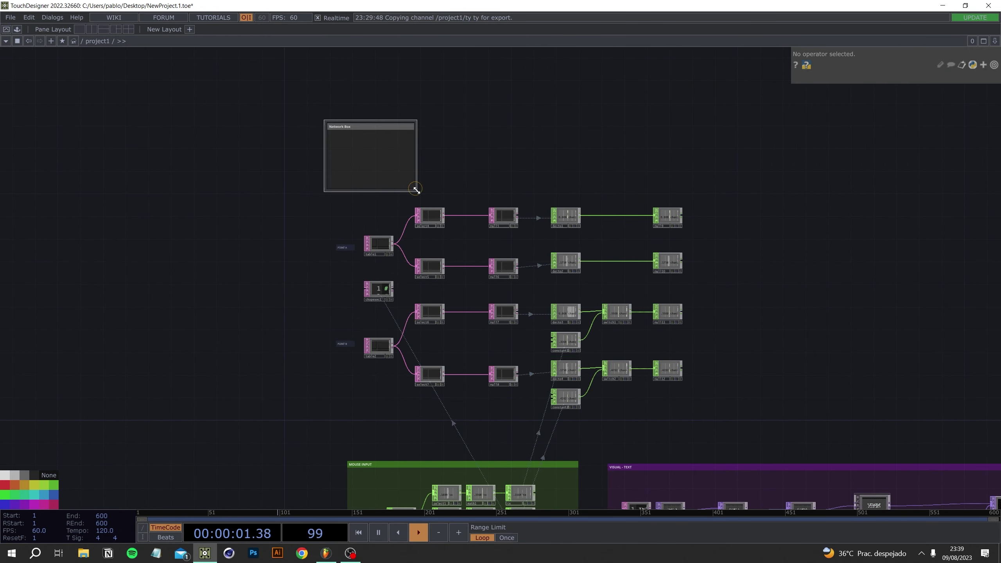
pyautogui.moveTo(415, 189); pyautogui.dragTo(728, 431)
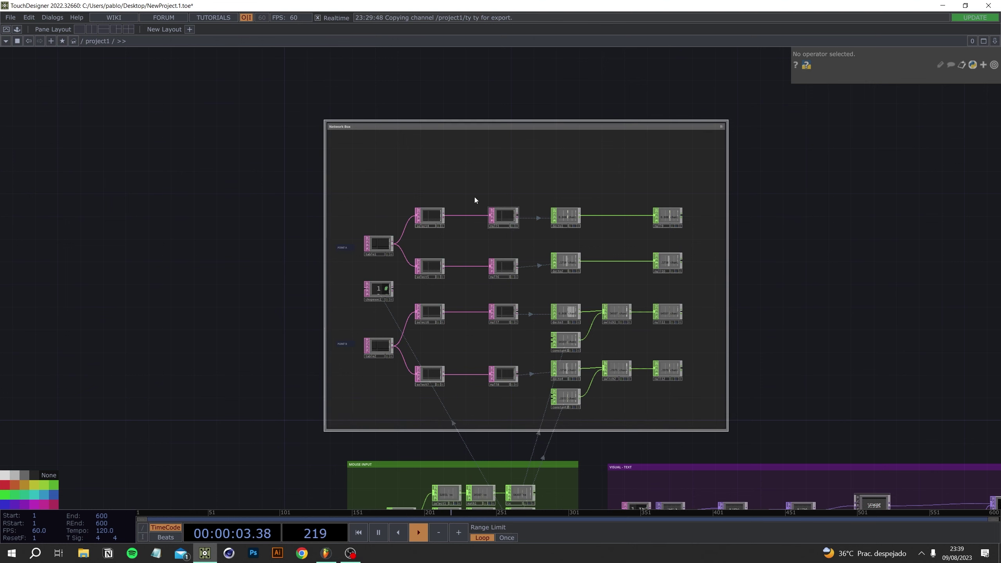
pyautogui.moveTo(327, 121); pyautogui.dragTo(320, 177)
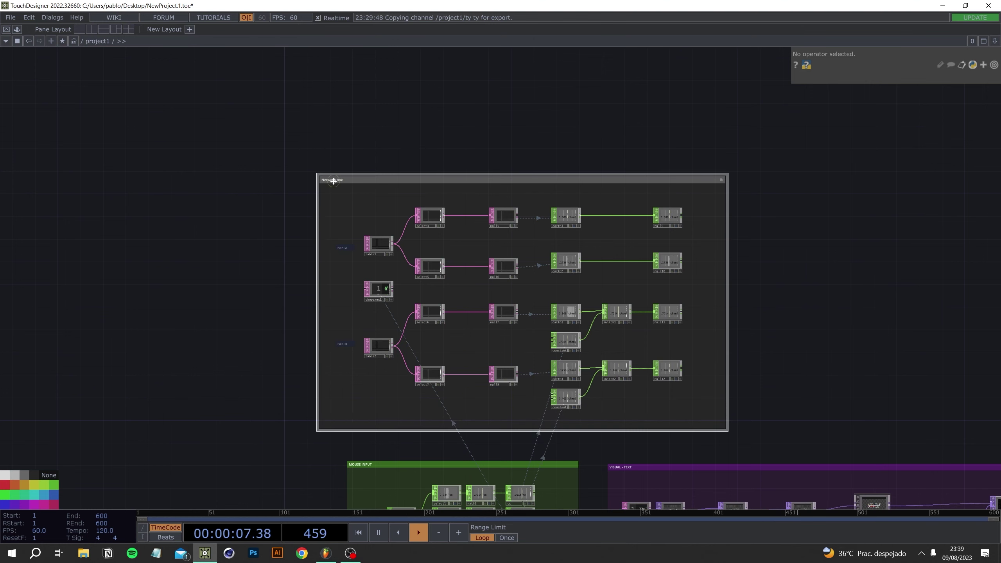
# Title the new network box LOGIC and colour it magenta
pyautogui.click(334, 182)
pyautogui.write('LOGIC')
pyautogui.press('Return')
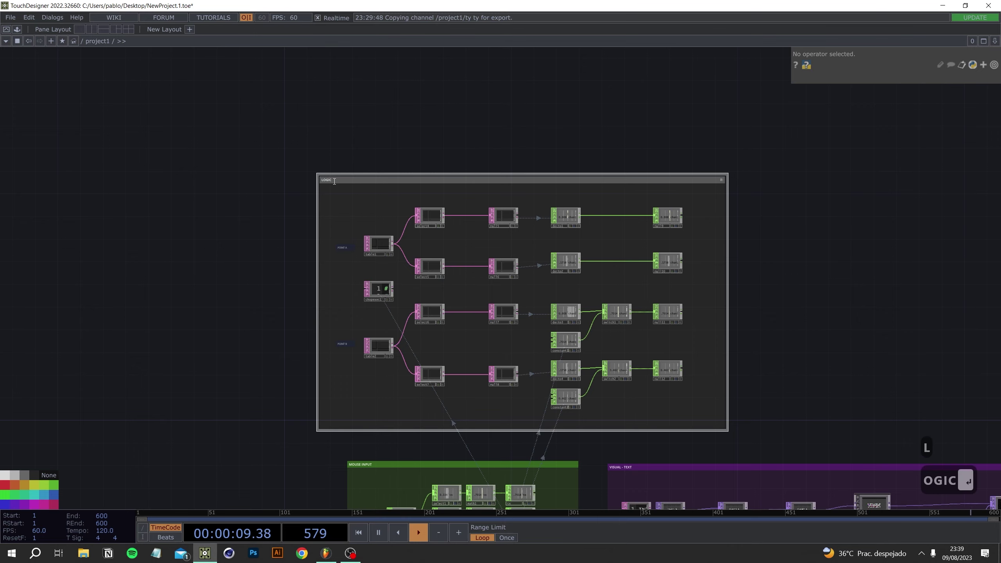
pyautogui.click(44, 503)
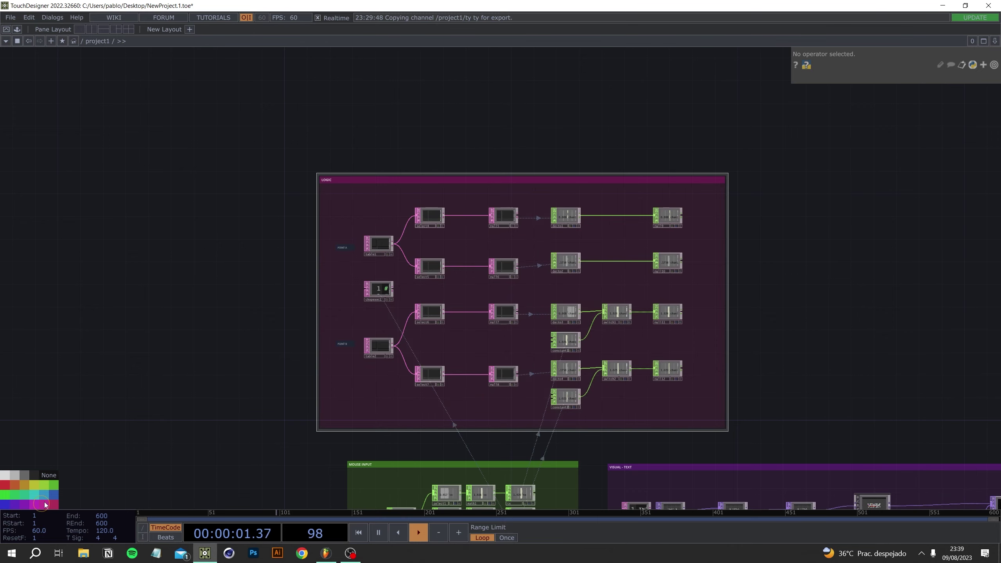
# Move the LOGIC network box with its operators to the left side of the DISTORTION LINE and VISIBLE LINE boxes
pyautogui.moveTo(847, 370); pyautogui.dragTo(713, 75)
pyautogui.scroll(-3, 673, 142)
pyautogui.moveTo(714, 156); pyautogui.dragTo(704, 259)
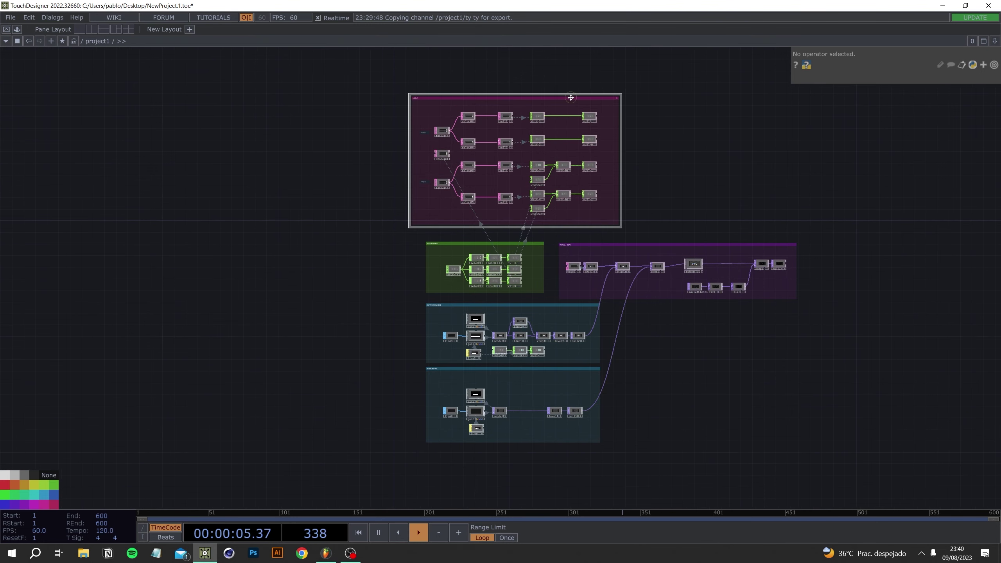
pyautogui.moveTo(566, 98); pyautogui.dragTo(389, 308)
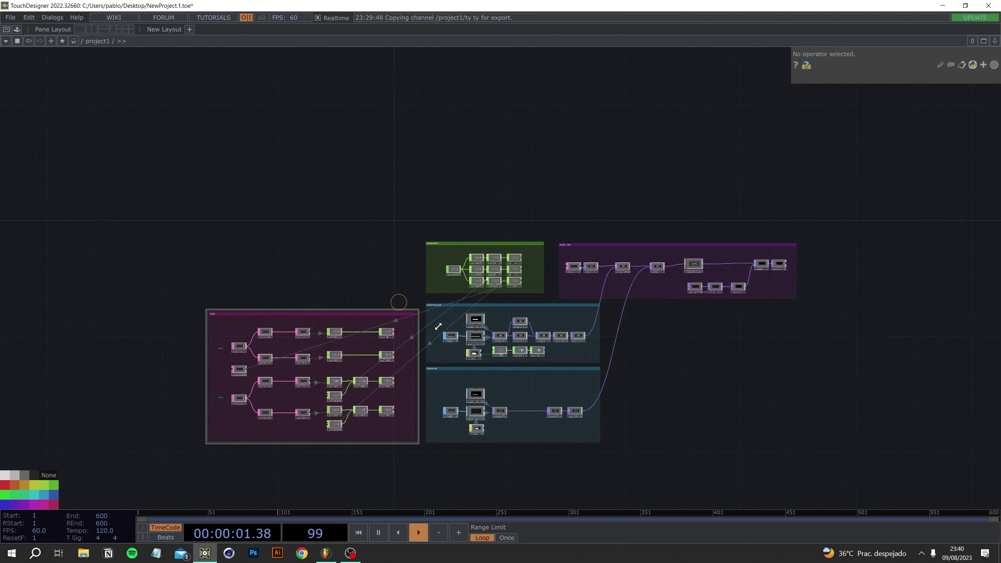
pyautogui.scroll(5, 383, 397)
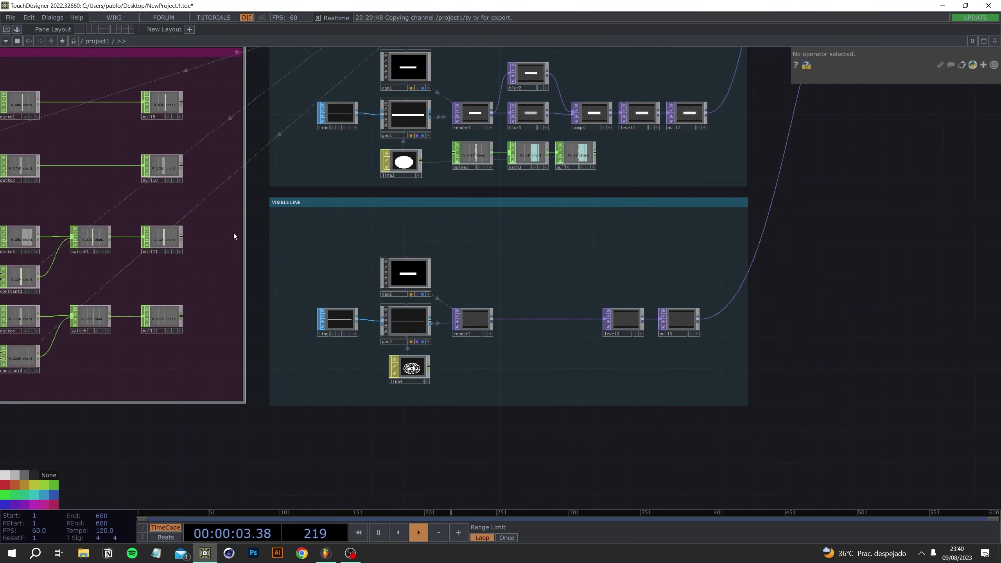
pyautogui.moveTo(204, 52)
pyautogui.mouseDown()
pyautogui.moveTo(218, 70)
pyautogui.moveTo(212, 85)
pyautogui.mouseUp()
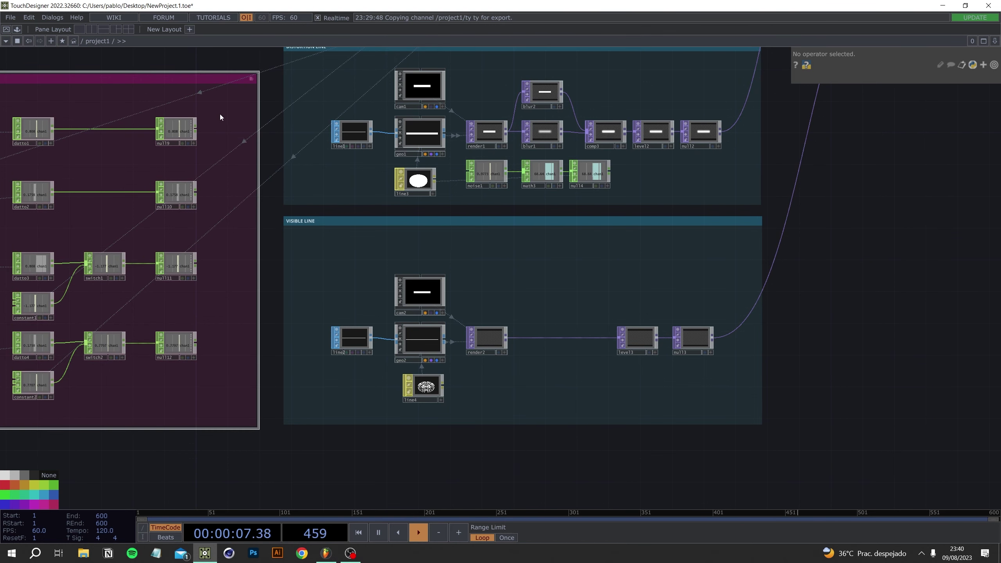
pyautogui.moveTo(227, 84); pyautogui.dragTo(242, 84)
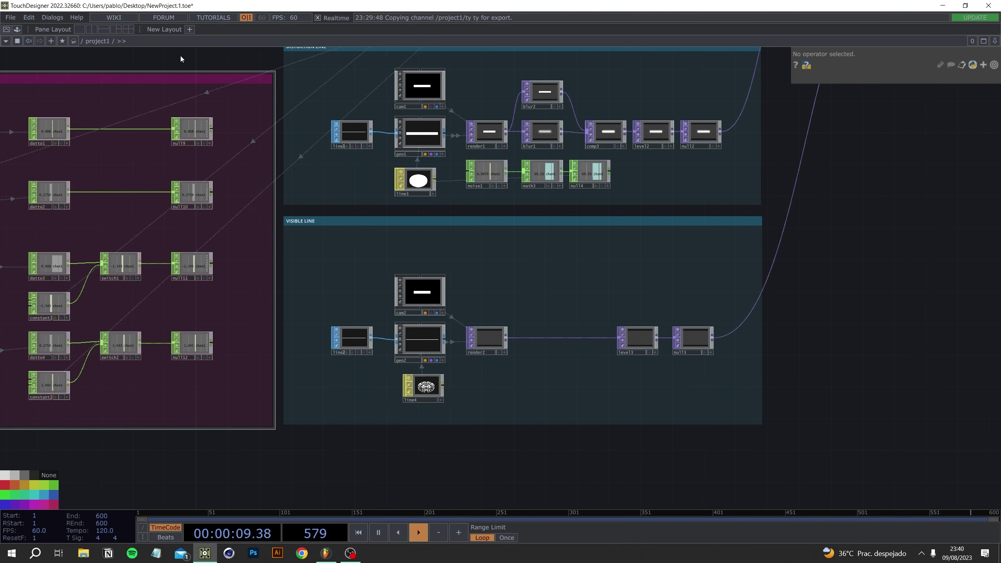
# Undo the last node resize in the network
pyautogui.click(193, 105)
pyautogui.click(456, 462)
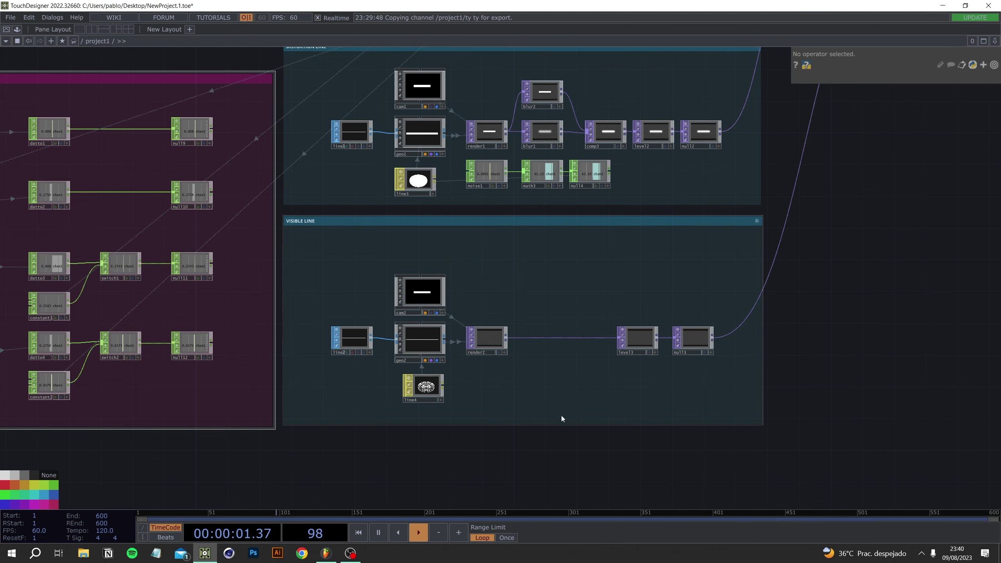
pyautogui.moveTo(192, 193); pyautogui.dragTo(446, 175)
pyautogui.click(259, 192)
pyautogui.hotkey('ctrl', 'z')
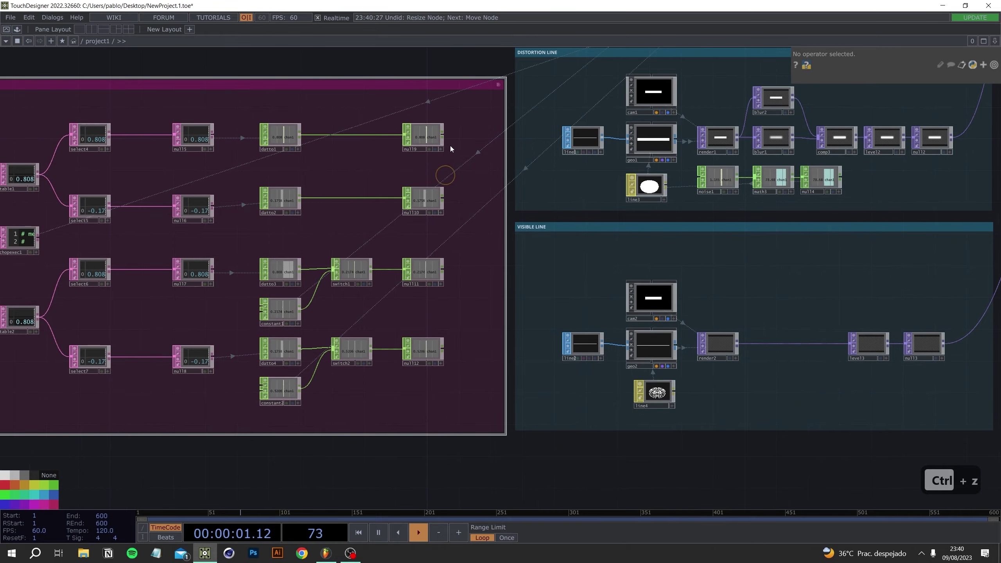
pyautogui.moveTo(382, 178); pyautogui.dragTo(565, 189)
pyautogui.scroll(5, 131, 209)
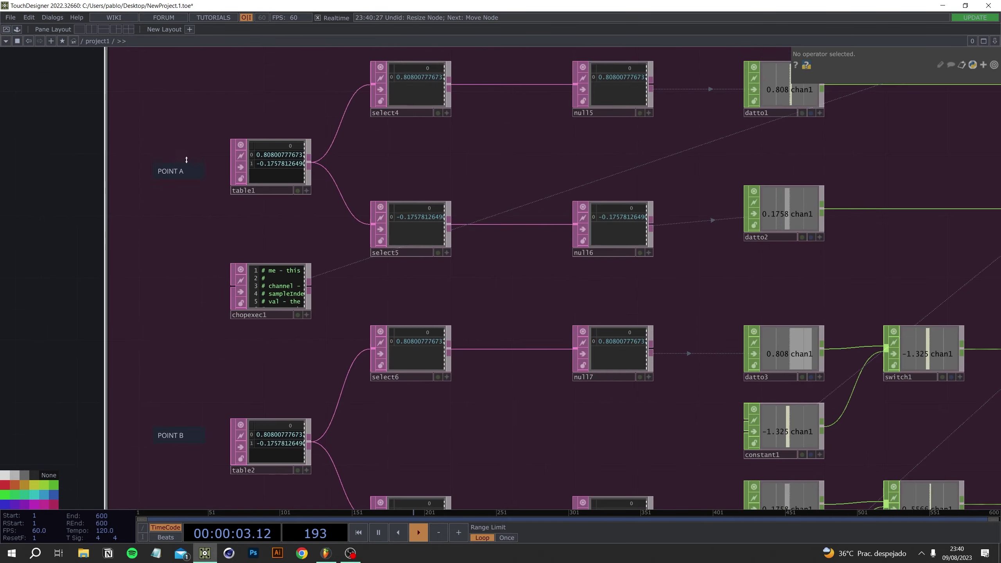
pyautogui.scroll(-6, 195, 223)
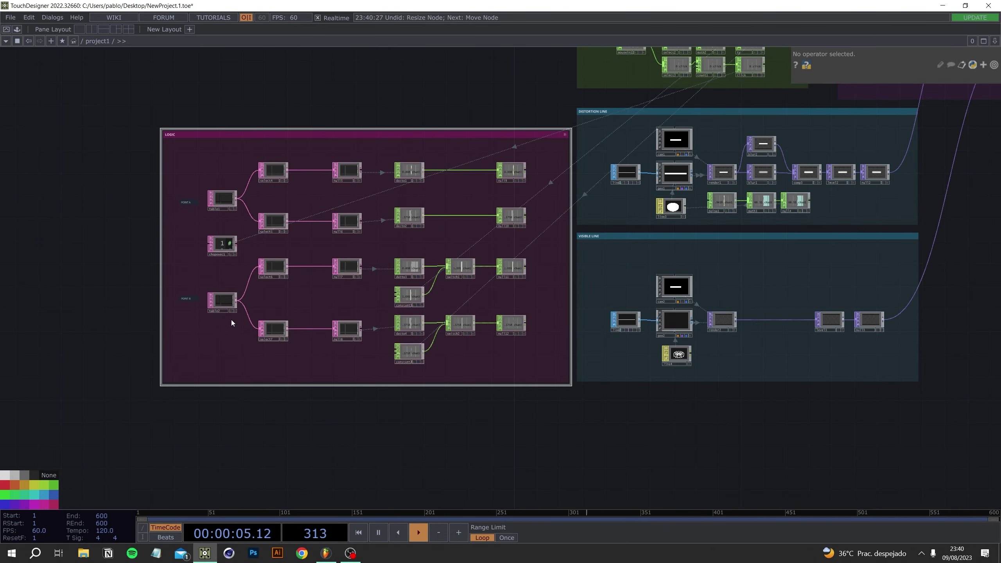
# Reference the null9 and null10 channels in the X and Y of Point A on line1 in the DISTORTION LINE box
pyautogui.scroll(6, 231, 320)
pyautogui.scroll(-5, 934, 275)
pyautogui.moveTo(759, 302); pyautogui.dragTo(302, 385)
pyautogui.moveTo(630, 220); pyautogui.dragTo(519, 227)
pyautogui.click(572, 191)
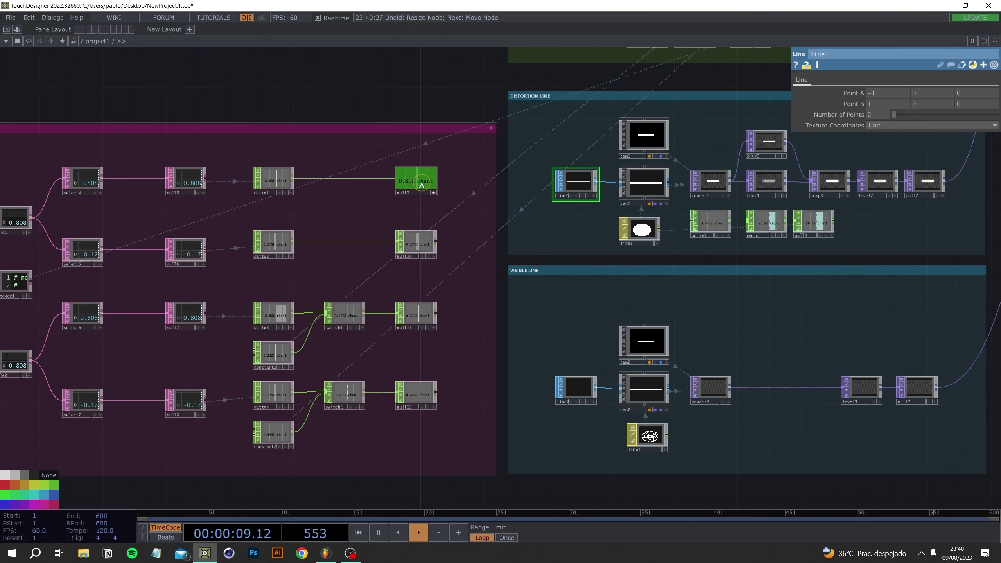
pyautogui.moveTo(421, 184); pyautogui.dragTo(811, 113)
pyautogui.moveTo(871, 93); pyautogui.dragTo(881, 91)
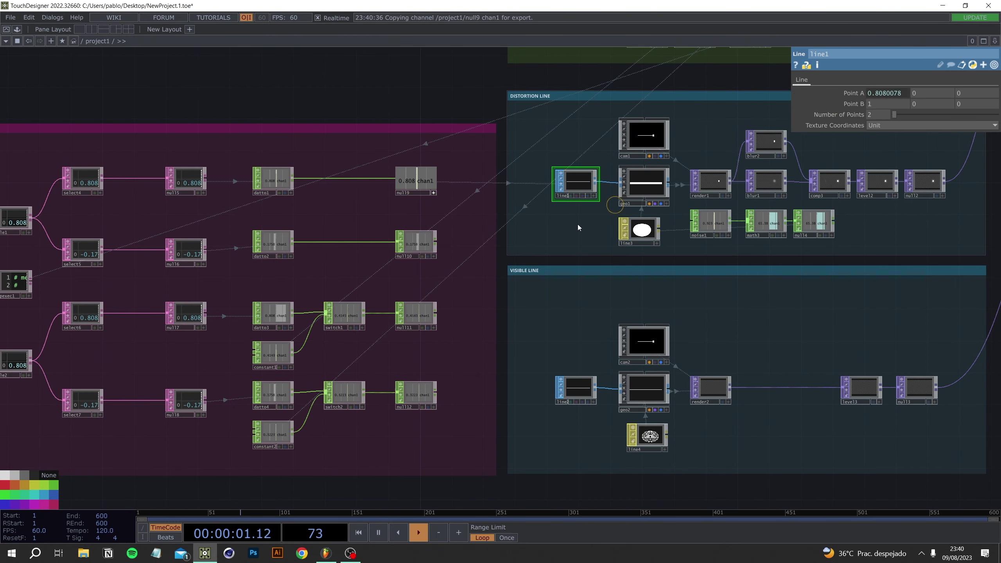
pyautogui.moveTo(419, 247); pyautogui.dragTo(903, 94)
pyautogui.click(927, 90)
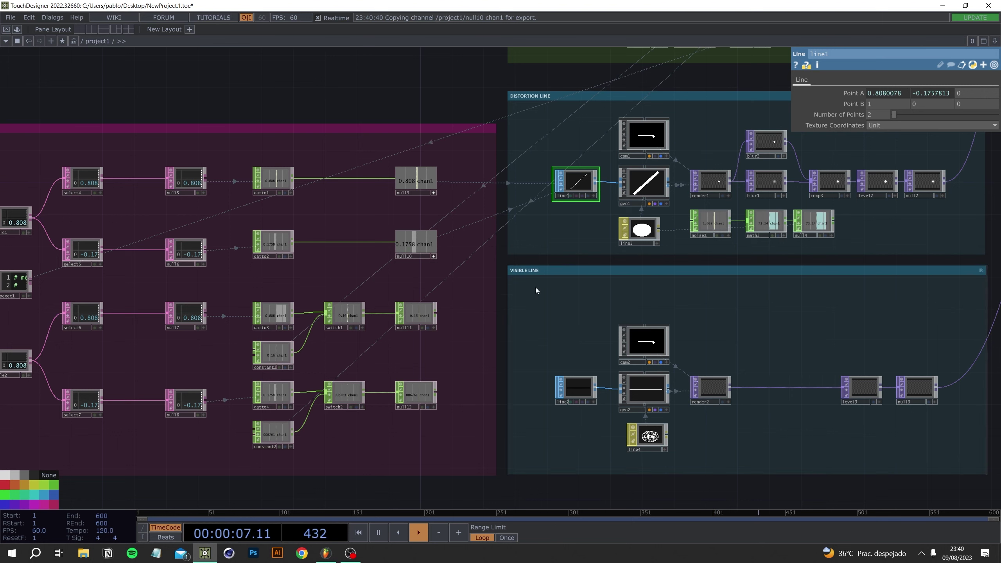
# Reference the null11 and null12 channels in the X and Y of line1's Point B as CHOP references
pyautogui.click(433, 327)
pyautogui.click(531, 363)
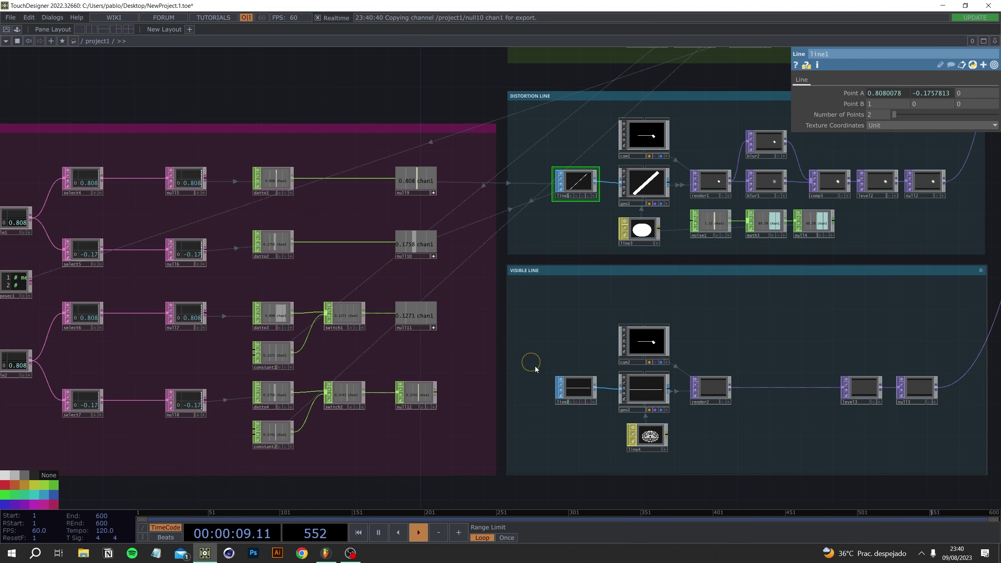
pyautogui.moveTo(422, 317); pyautogui.dragTo(800, 142)
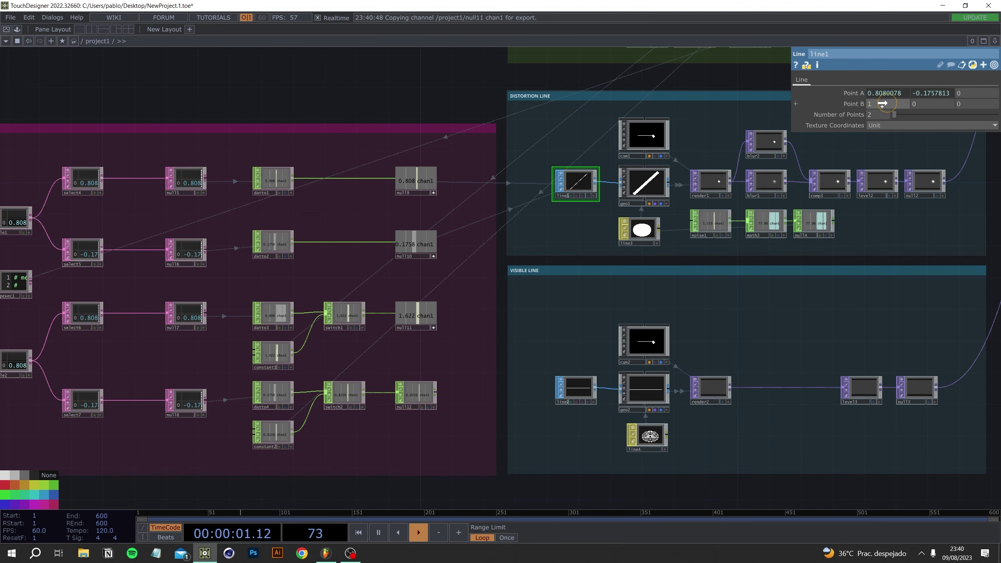
pyautogui.moveTo(882, 104); pyautogui.dragTo(887, 104)
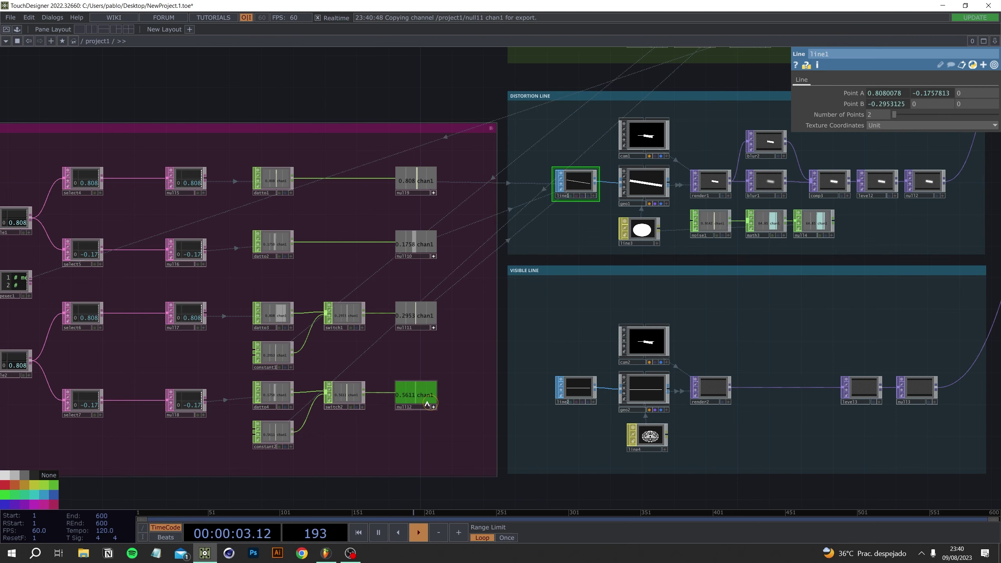
pyautogui.moveTo(427, 404); pyautogui.dragTo(930, 105)
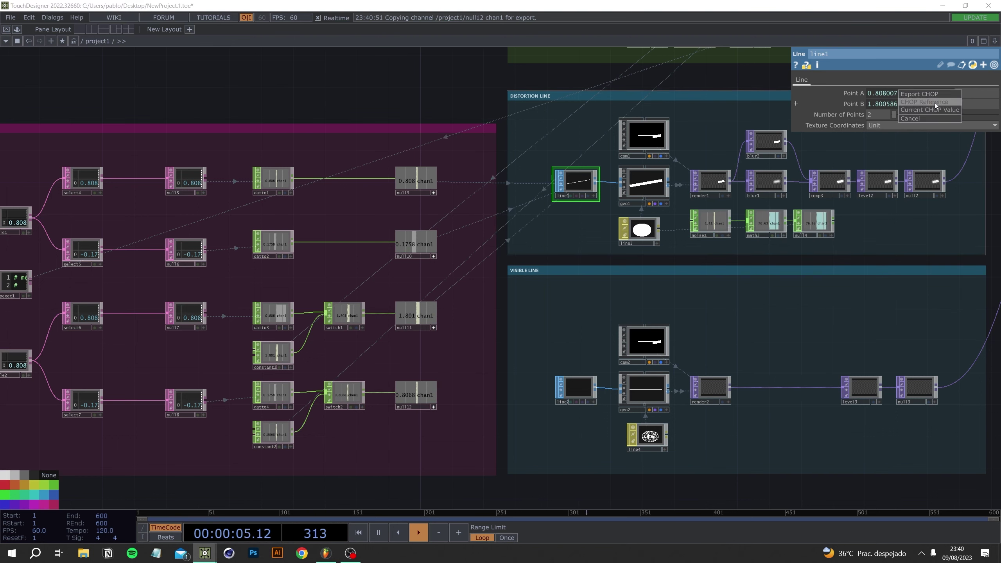
pyautogui.click(935, 103)
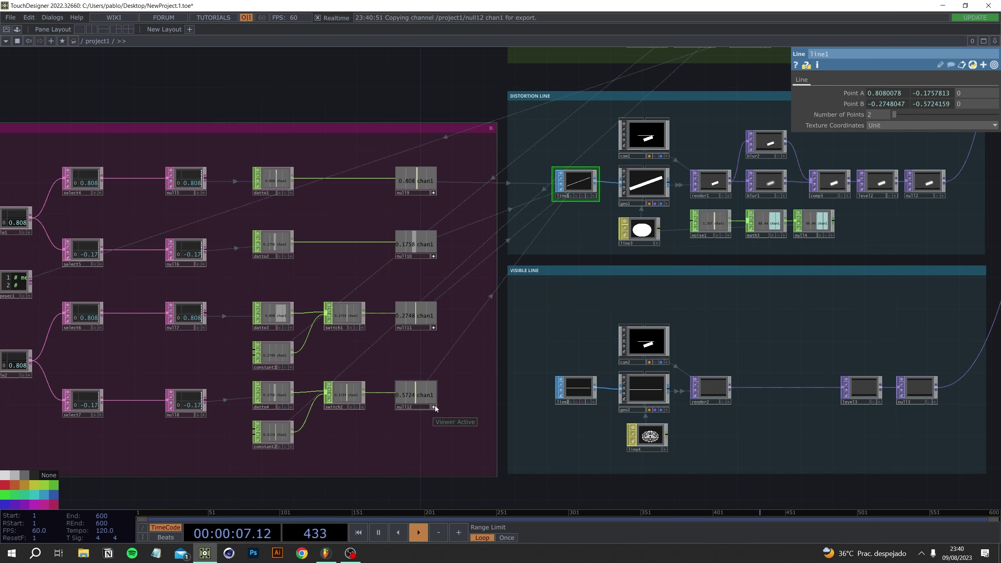
# Reference the null9 and null10 channels in the X and Y of Point A on line2 in the VISIBLE LINE box
pyautogui.click(575, 388)
pyautogui.moveTo(402, 196); pyautogui.dragTo(716, 142)
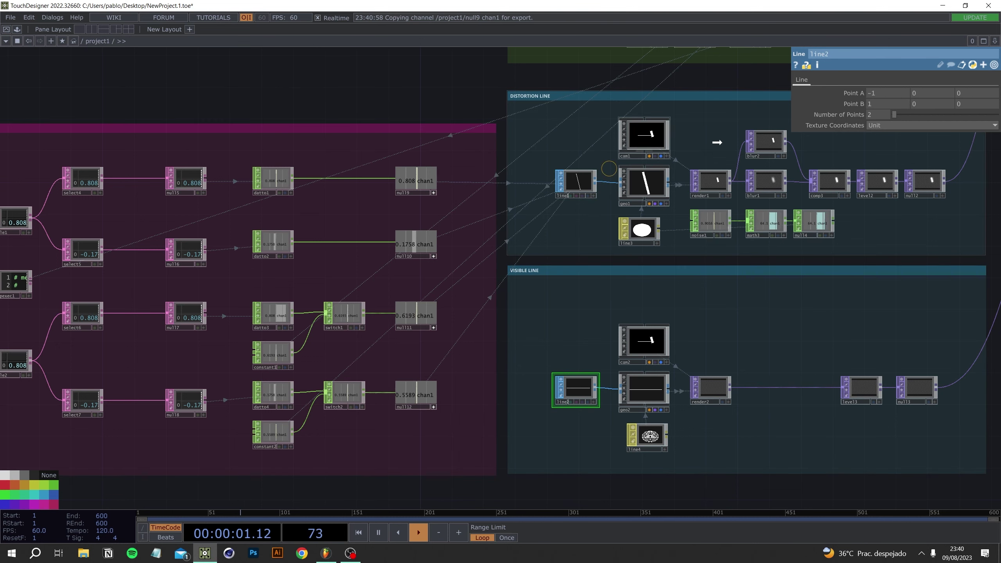
pyautogui.moveTo(871, 94); pyautogui.dragTo(871, 93)
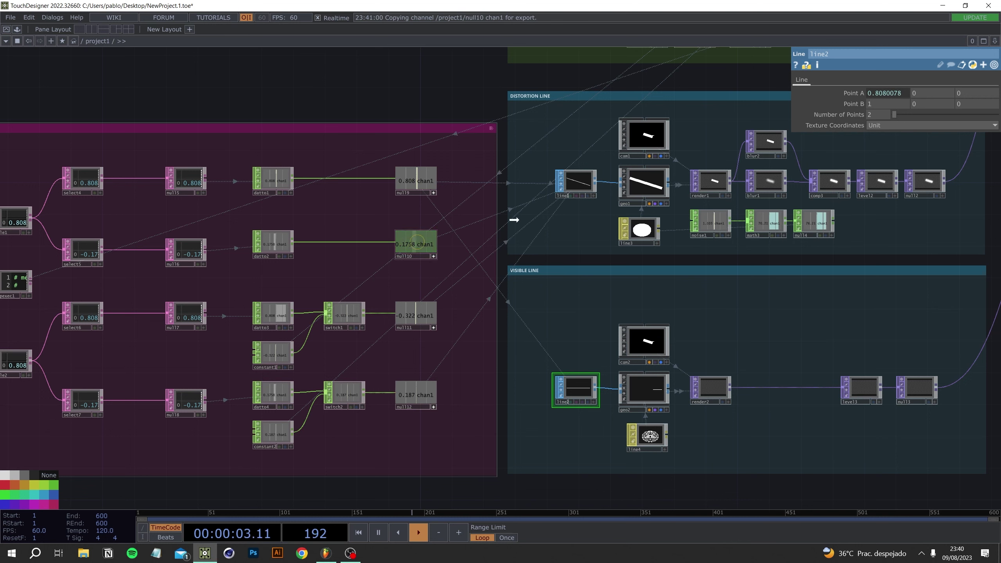
pyautogui.moveTo(514, 221); pyautogui.dragTo(926, 93)
pyautogui.click(932, 94)
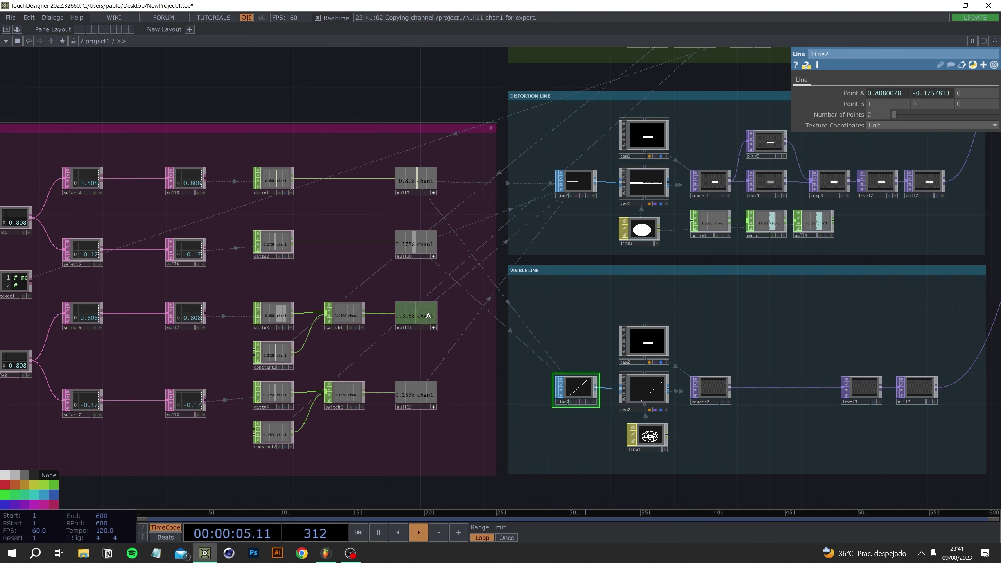
# Reference the null11 and null12 channels in the X and Y of line2's Point B
pyautogui.moveTo(428, 316); pyautogui.dragTo(889, 104)
pyautogui.click(898, 104)
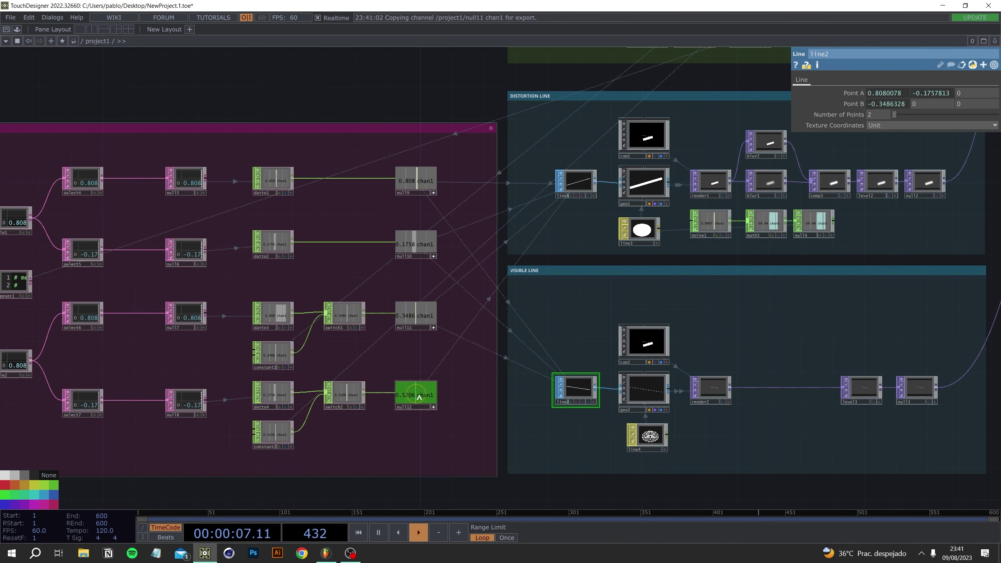
pyautogui.moveTo(419, 397); pyautogui.dragTo(432, 379)
pyautogui.moveTo(621, 307); pyautogui.dragTo(923, 103)
pyautogui.click(935, 101)
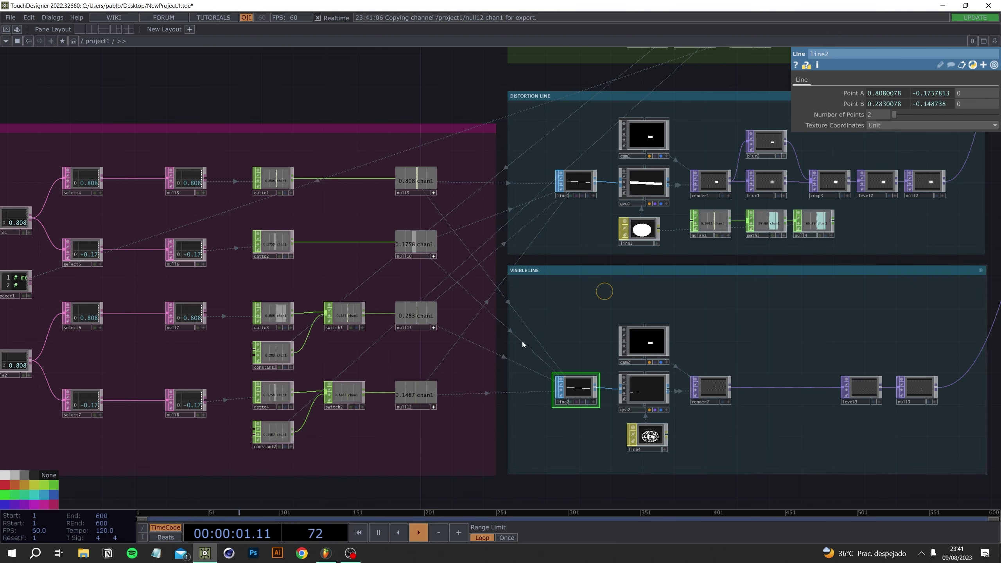
# Deactivate the viewers of the four output nulls in the LOGIC box and display null1's output as the network background
pyautogui.moveTo(457, 444); pyautogui.dragTo(402, 153)
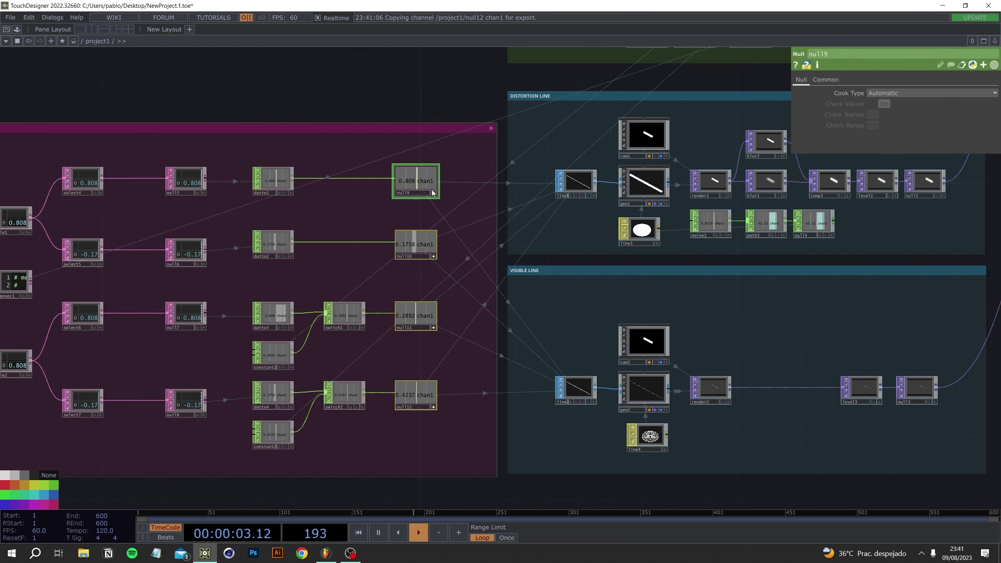
pyautogui.scroll(-4, 271, 228)
pyautogui.scroll(-3, 271, 228)
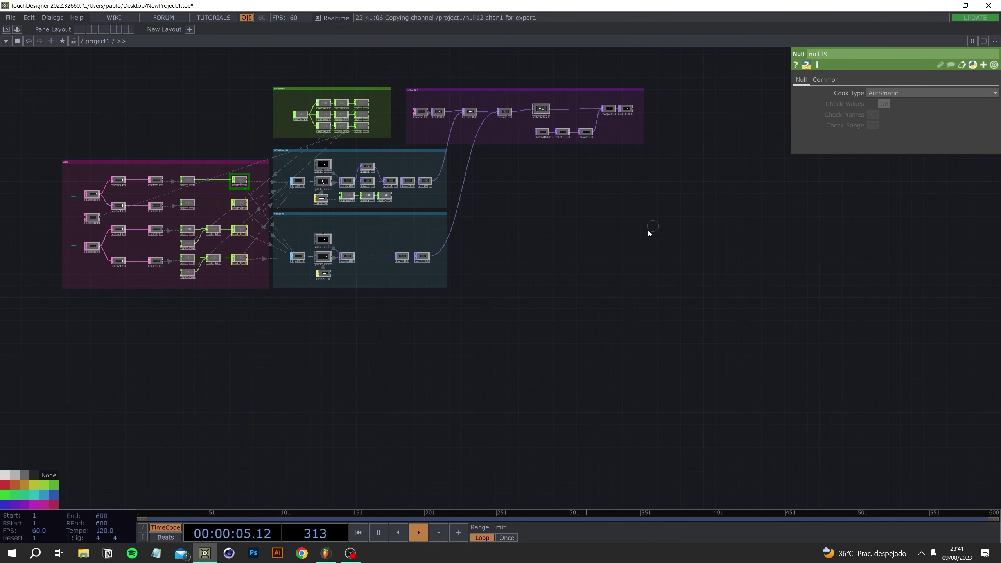
pyautogui.scroll(10, 412, 183)
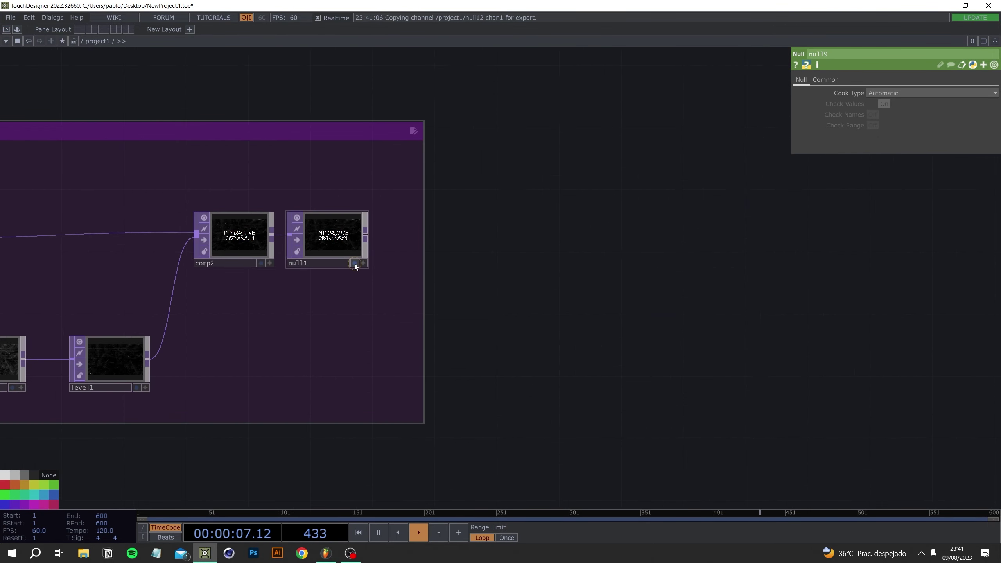
pyautogui.click(354, 264)
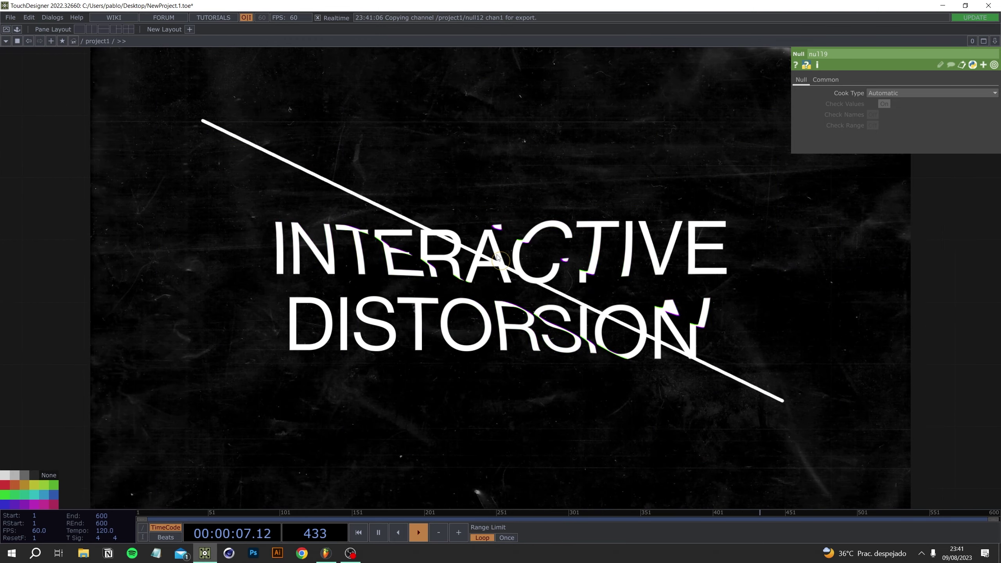
pyautogui.press('h')
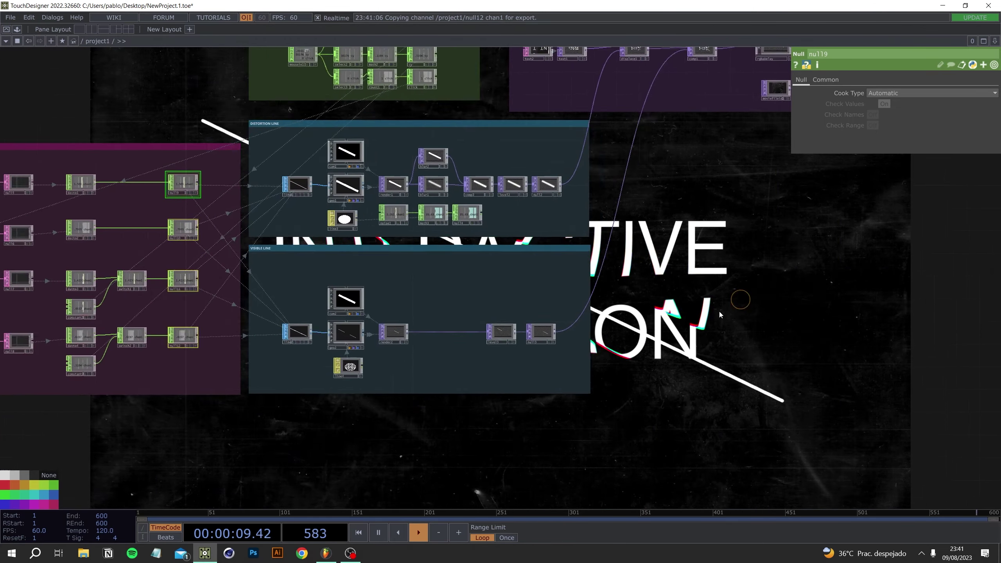
# Set Width Near and Width Far to 2 on the line4 material in the VISIBLE LINE box
pyautogui.scroll(6, 391, 396)
pyautogui.moveTo(446, 419); pyautogui.dragTo(123, 407)
pyautogui.click(6, 296)
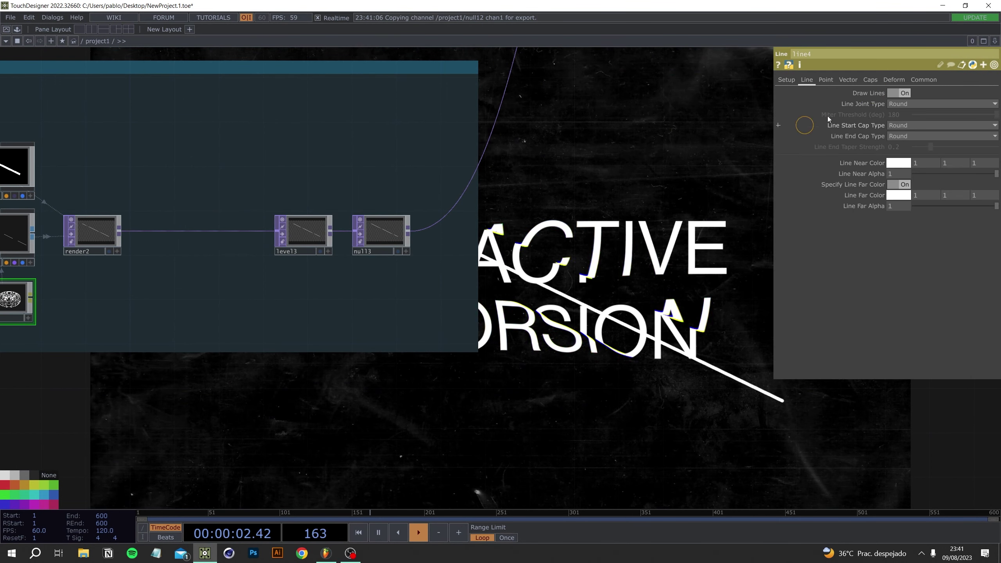
pyautogui.click(786, 80)
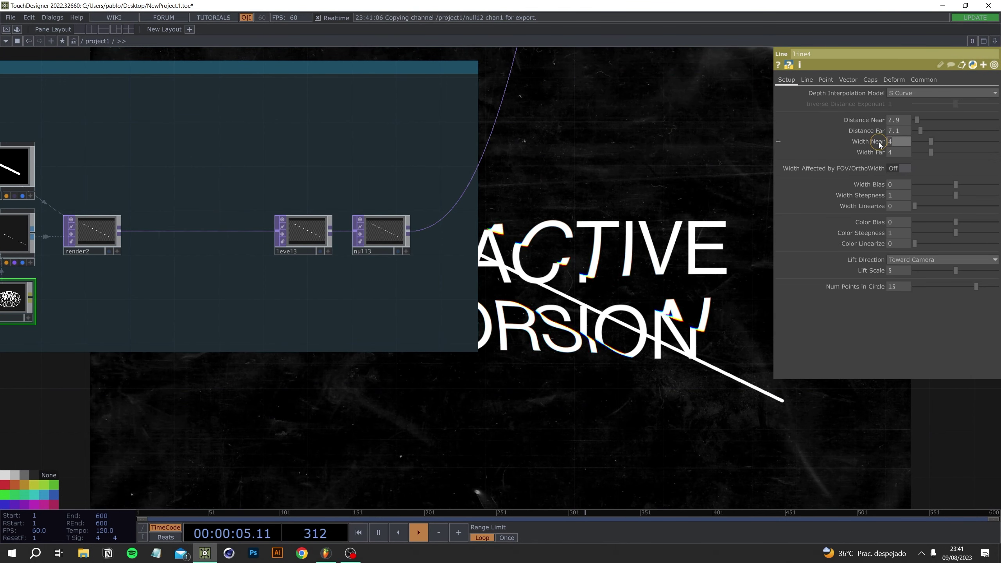
pyautogui.write('2')
pyautogui.click(896, 152)
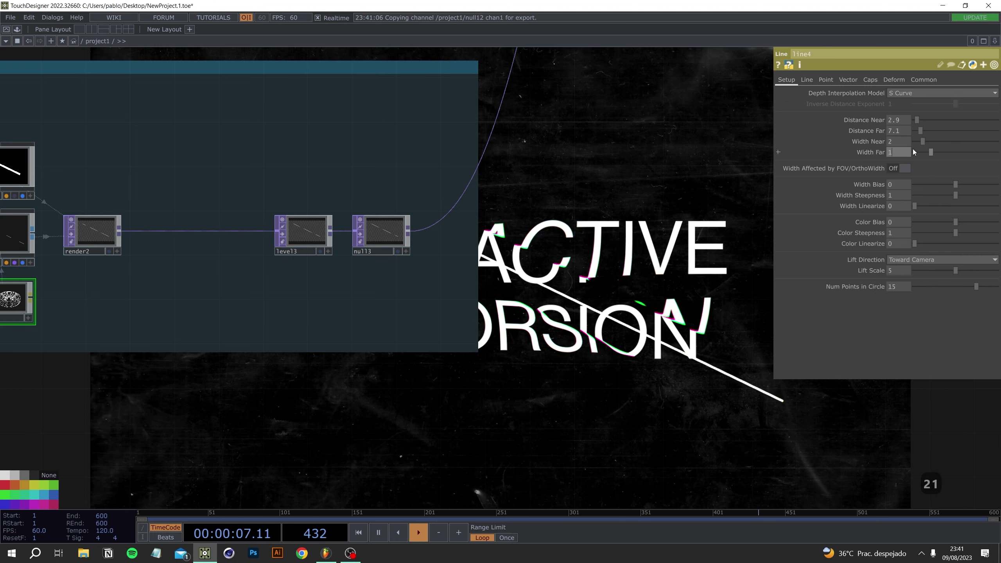
pyautogui.press('BackSpace')
pyautogui.write('2')
pyautogui.press('Return')
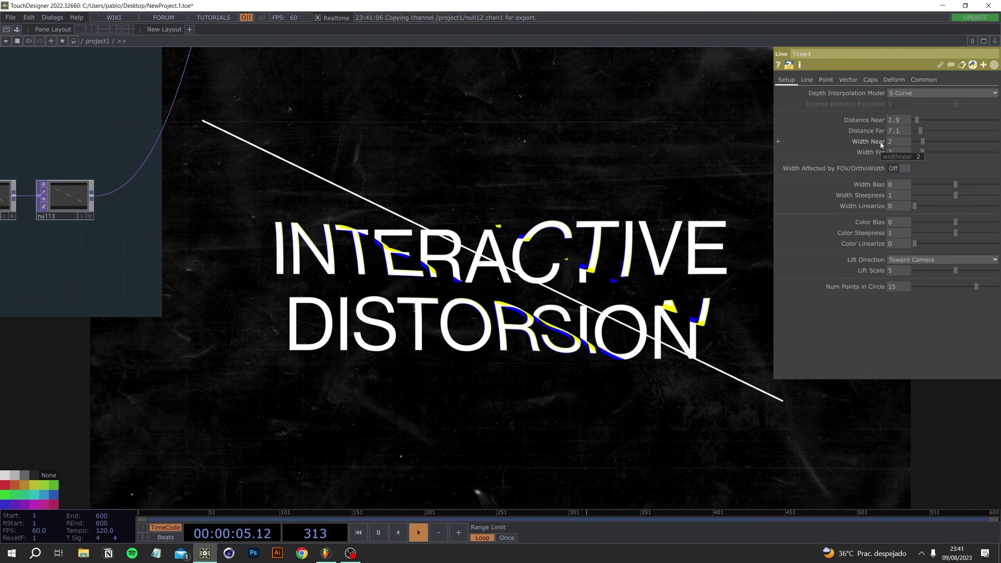
# Reduce line4's Width Near and Width Far to 1
pyautogui.click(897, 141)
pyautogui.write('1')
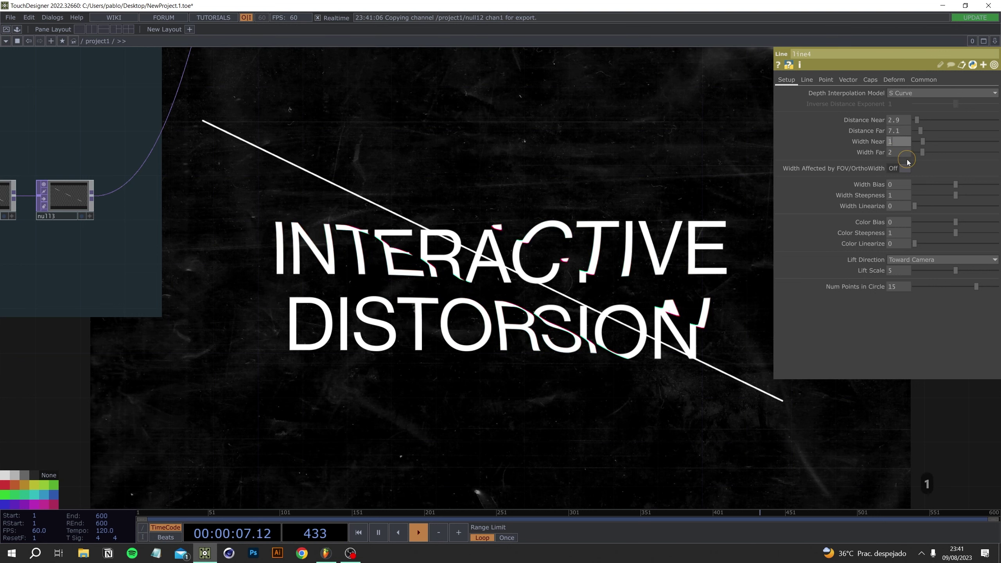
pyautogui.write('1')
pyautogui.press('Return')
pyautogui.click(923, 80)
pyautogui.click(890, 94)
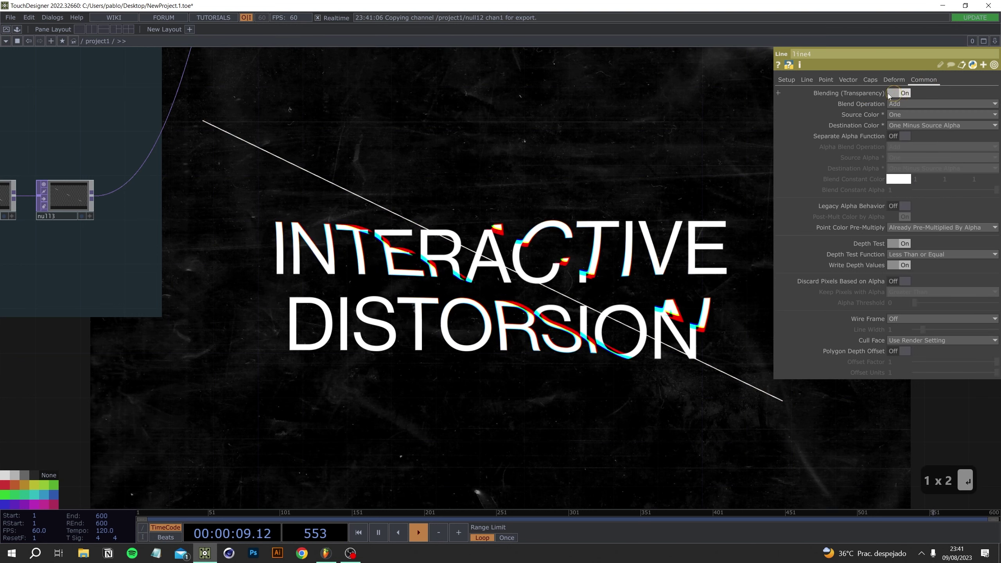
pyautogui.click(786, 79)
pyautogui.moveTo(575, 199); pyautogui.dragTo(657, 146)
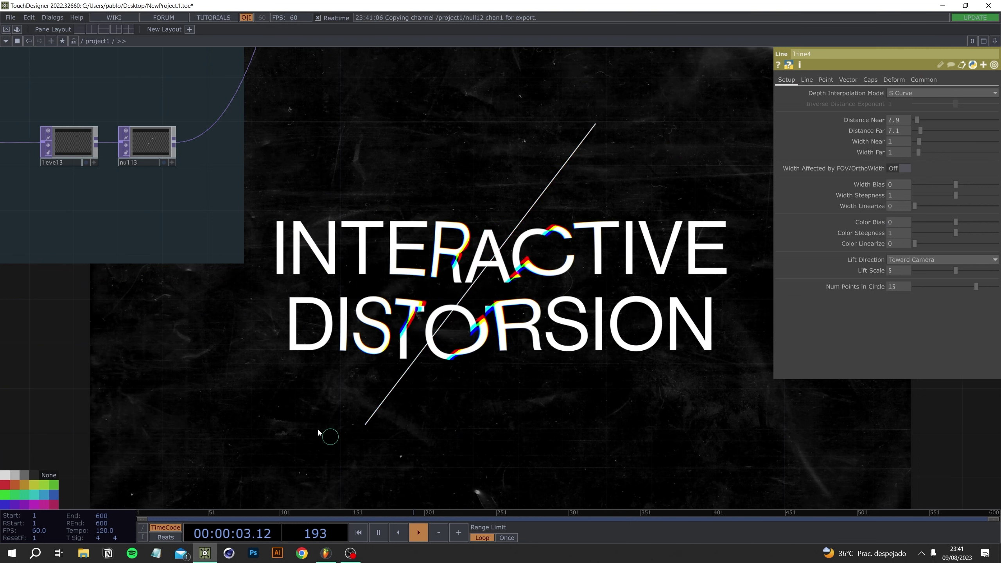
pyautogui.moveTo(318, 433); pyautogui.dragTo(500, 338)
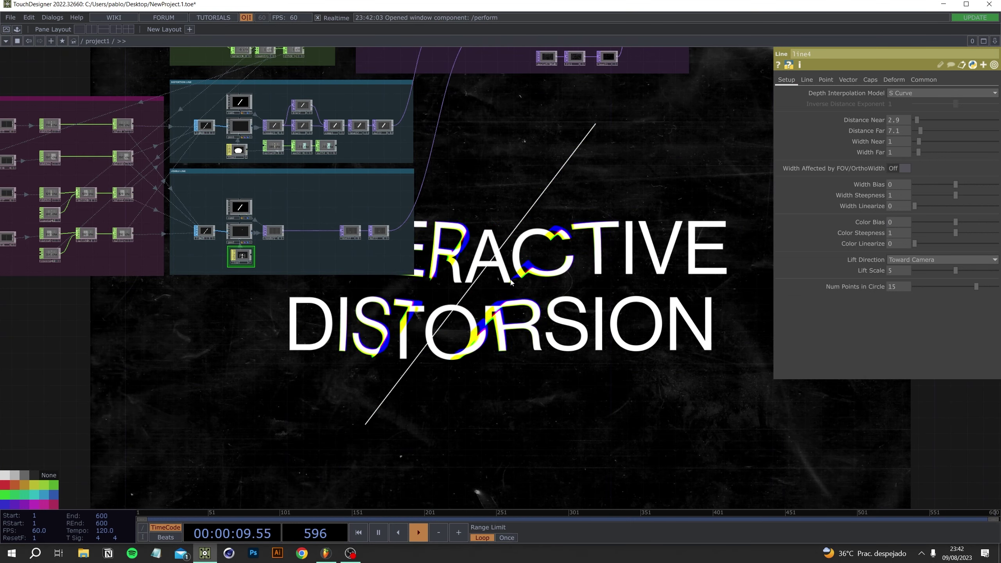
# Rename the final null1 operator after comp2 as bg
pyautogui.scroll(-10, 535, 247)
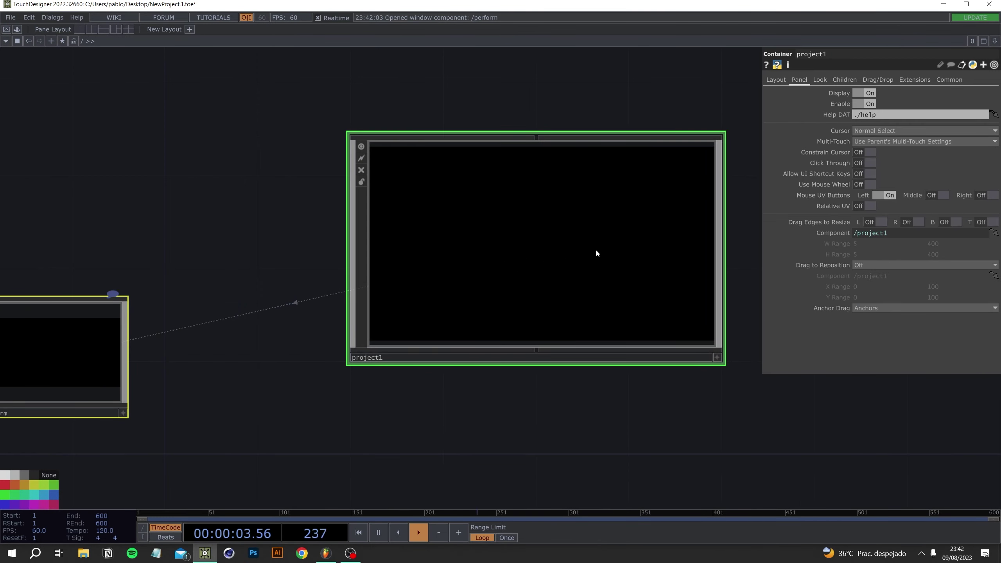
pyautogui.scroll(5, 577, 275)
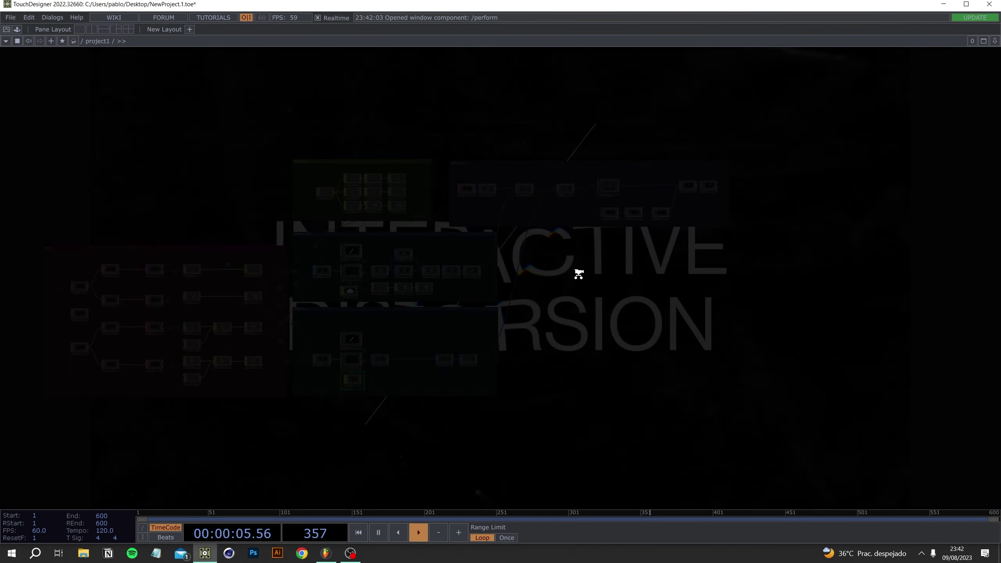
pyautogui.scroll(10, 737, 204)
pyautogui.moveTo(729, 192); pyautogui.dragTo(710, 321)
pyautogui.click(451, 242)
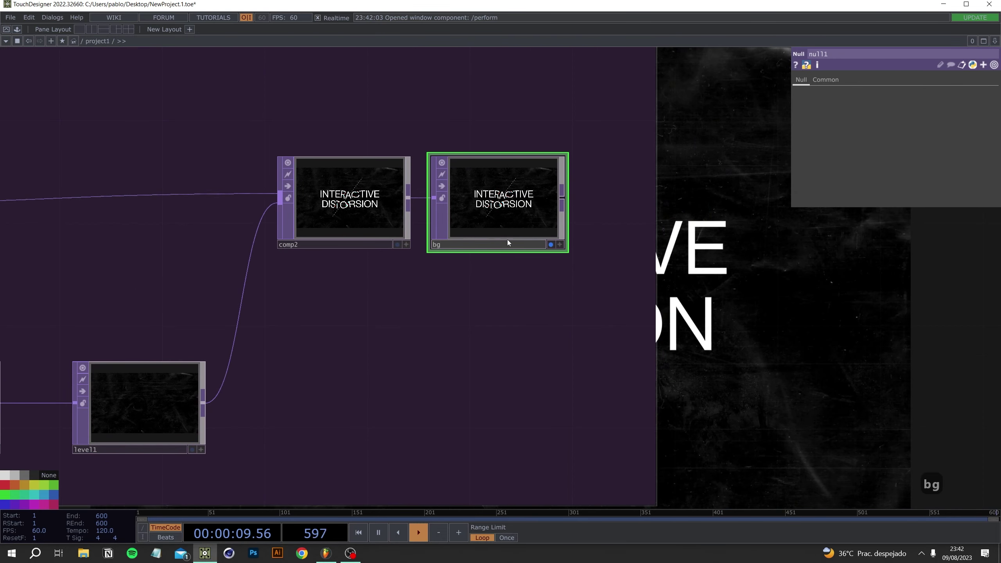
# Go up to the root level and set the project1 container's Background TOP to ./bg
pyautogui.scroll(-5, 760, 368)
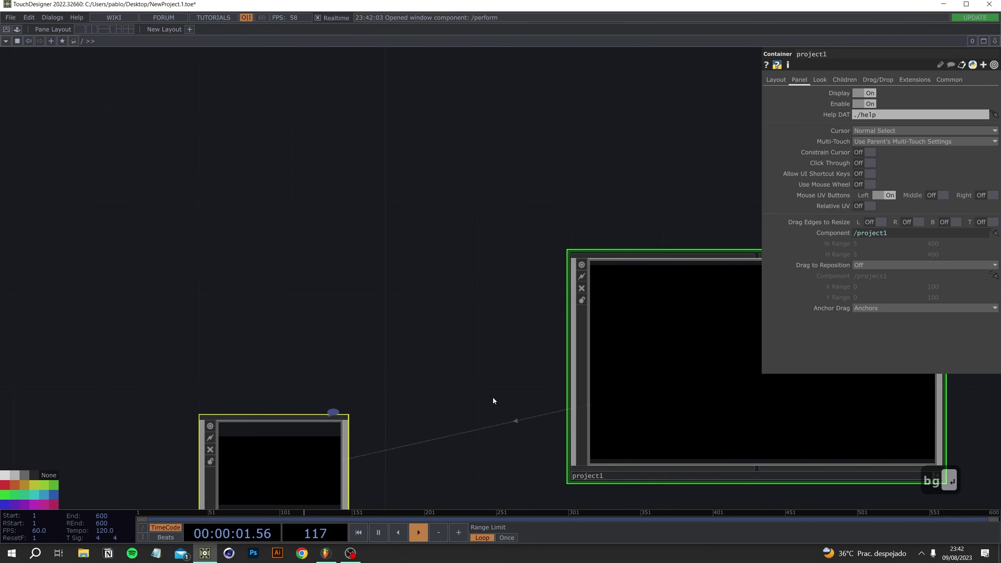
pyautogui.moveTo(492, 396); pyautogui.dragTo(295, 321)
pyautogui.click(820, 81)
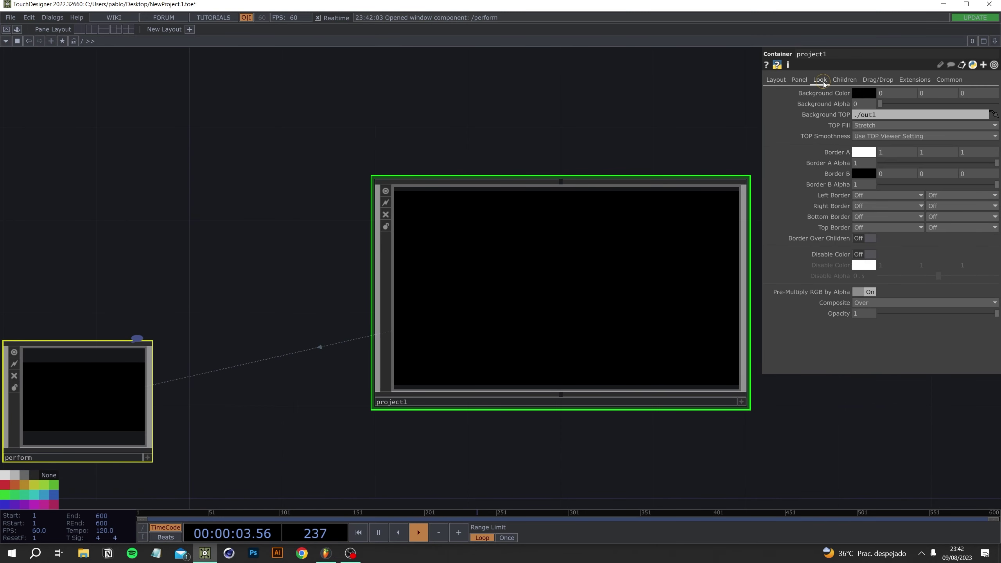
pyautogui.click(886, 115)
pyautogui.write('./bg')
pyautogui.press('Return')
# Set the project1 container's size to 1920 wide by 1080 high
pyautogui.click(777, 81)
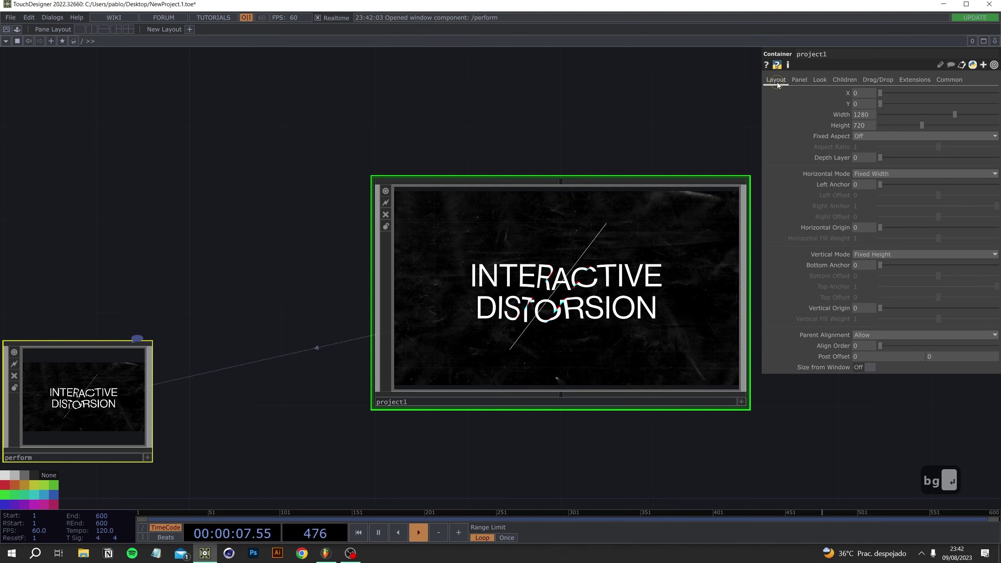
pyautogui.write('192')
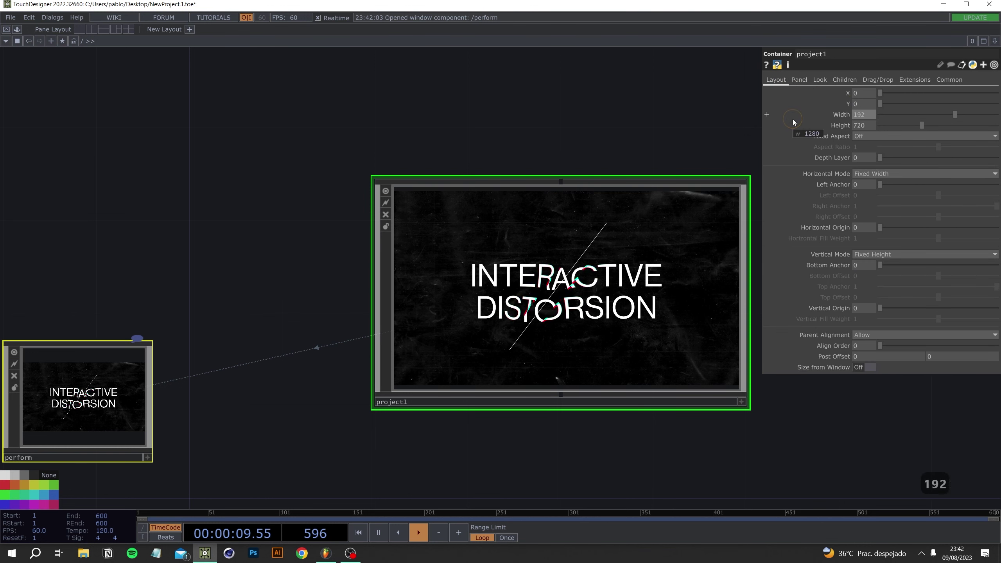
pyautogui.write('0')
pyautogui.press('Tab')
pyautogui.write('1080')
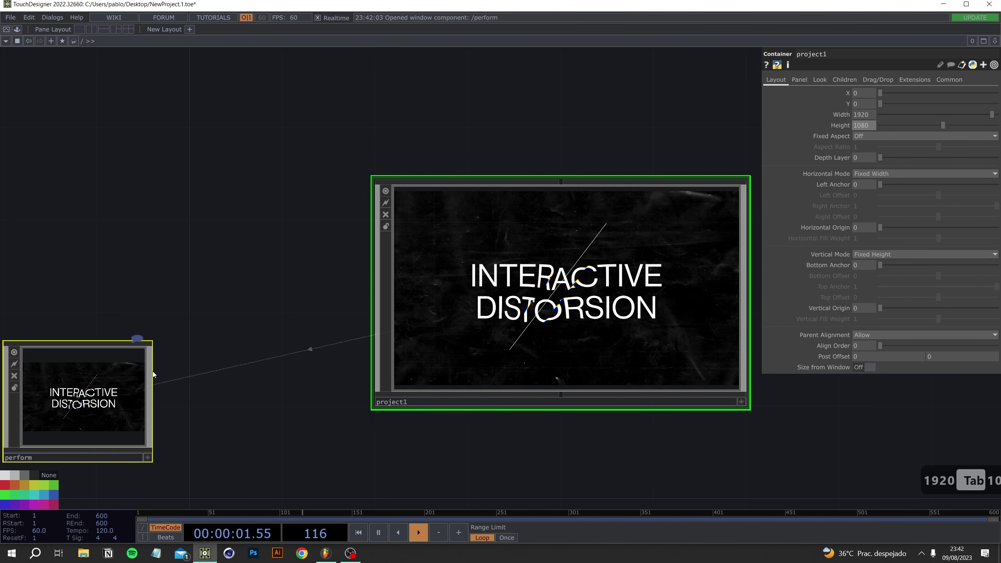
# Set the perform window's Opening Size to Fill and turn its Borders off
pyautogui.click(152, 374)
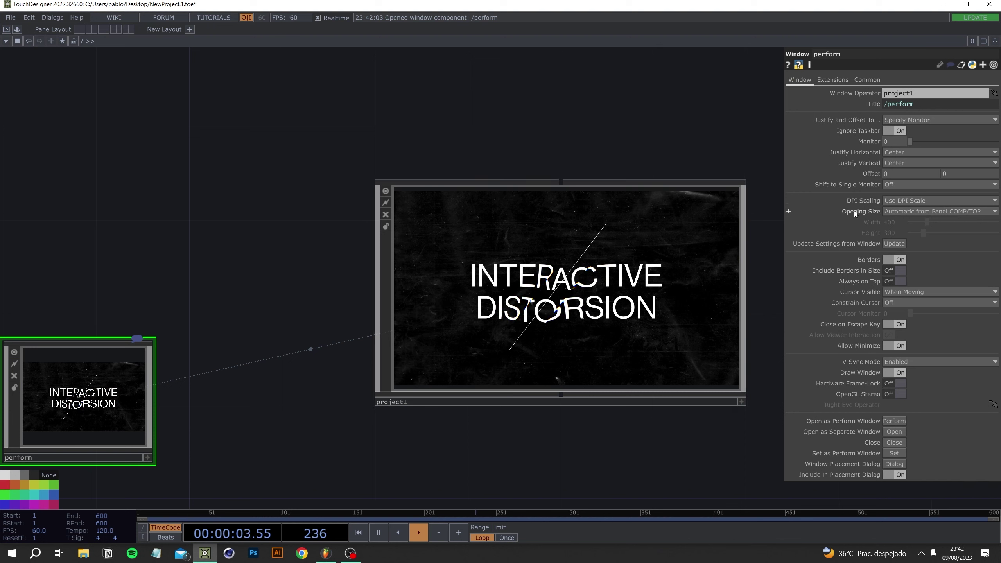
pyautogui.click(889, 232)
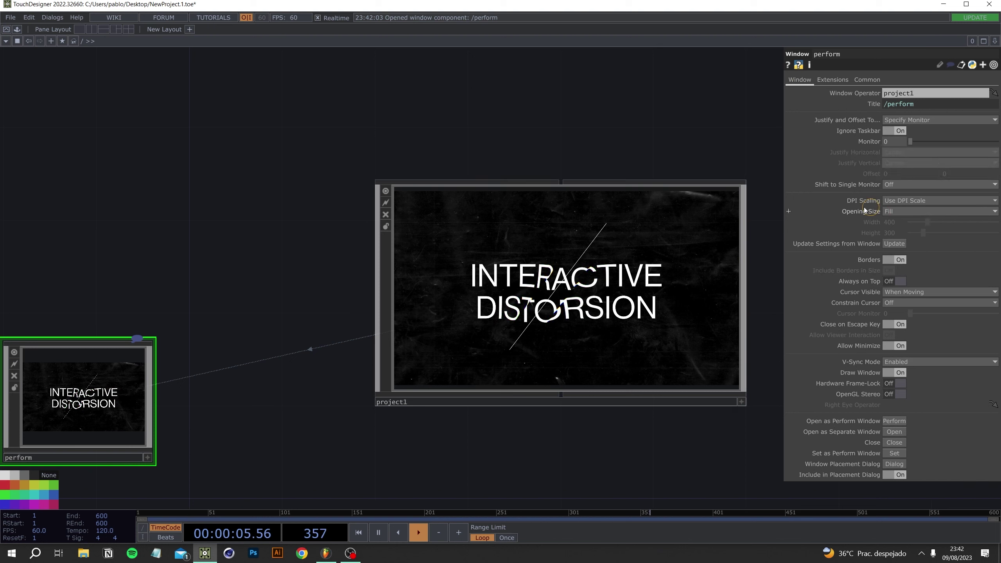
pyautogui.click(892, 260)
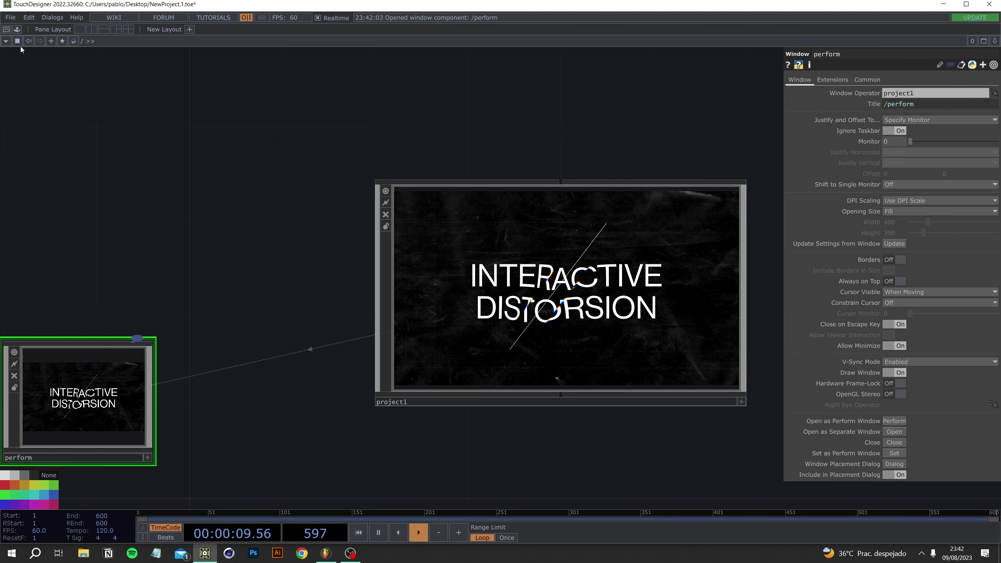
# Open the perform window, draw a diagonal and a horizontal line across the text to test the distortion, and exit
pyautogui.click(7, 30)
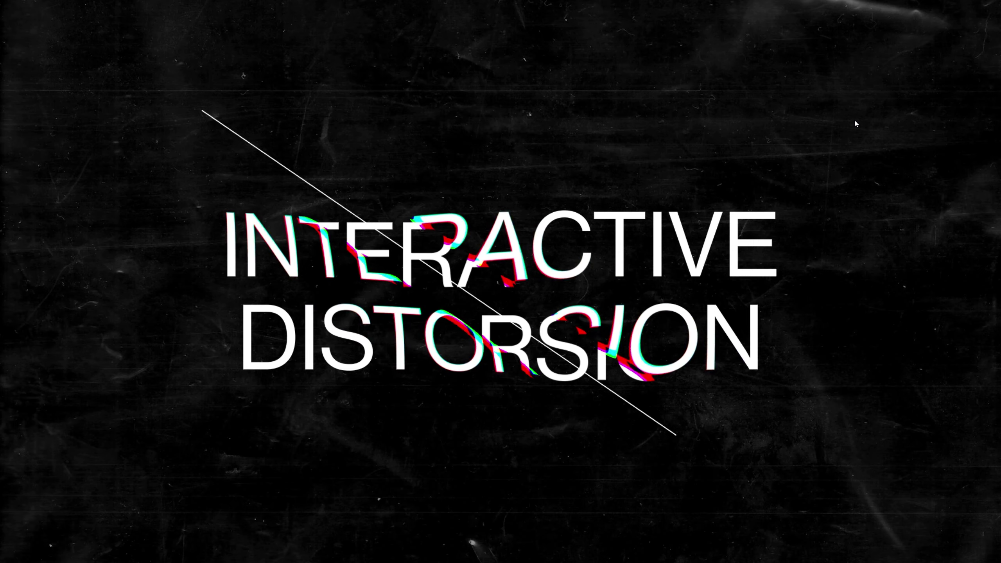
pyautogui.moveTo(871, 74); pyautogui.dragTo(269, 412)
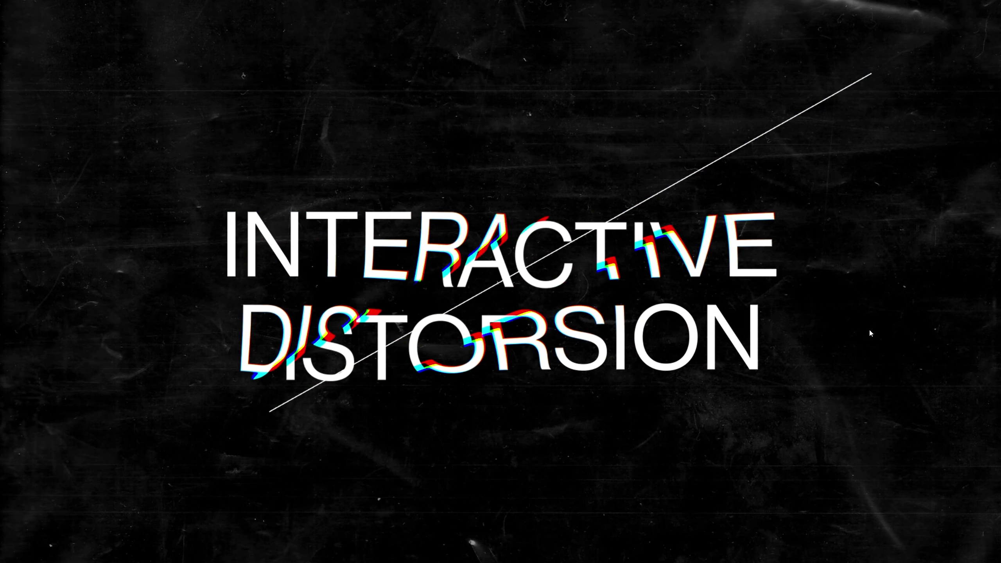
pyautogui.moveTo(844, 280); pyautogui.dragTo(564, 282)
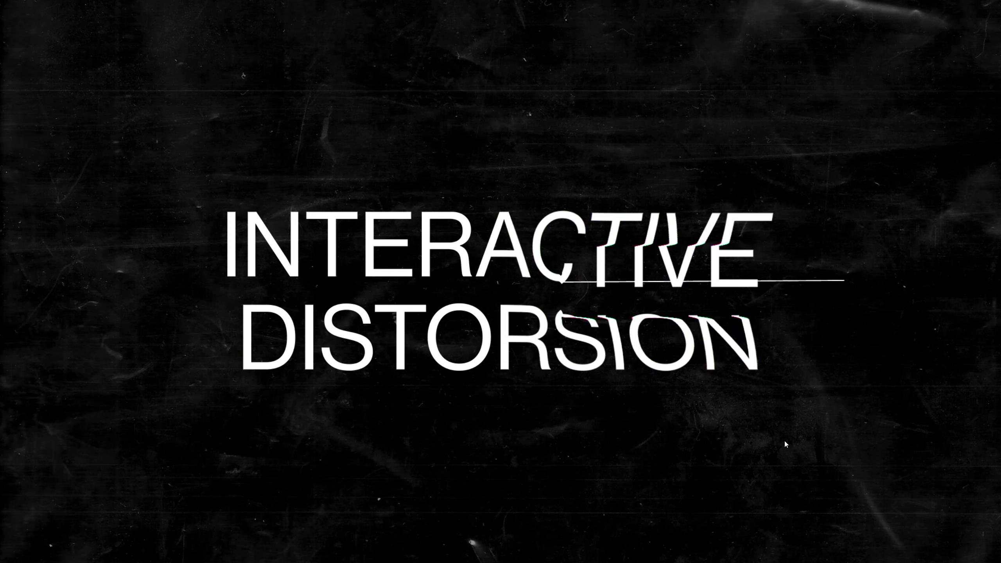
pyautogui.press('Escape')
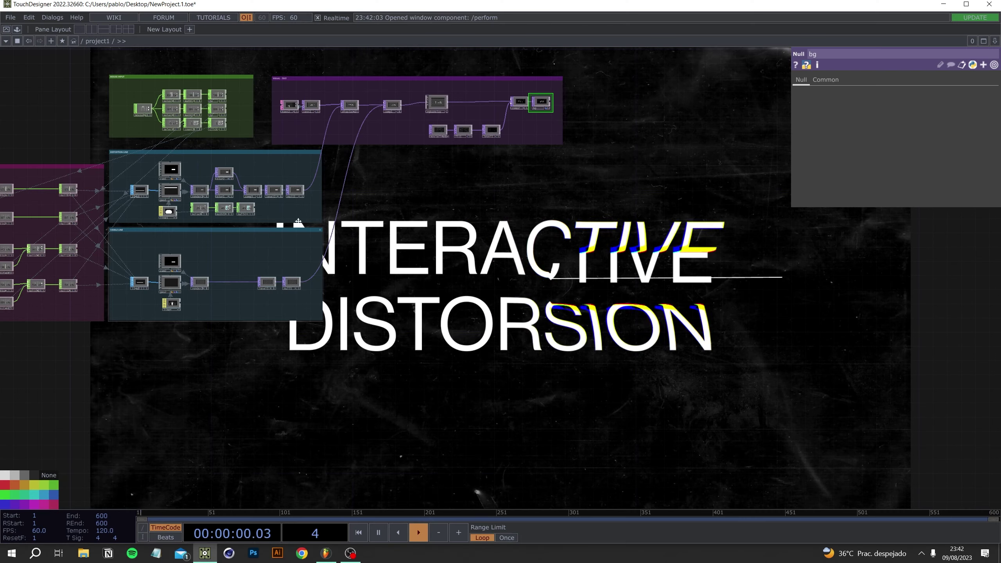
# Turn on Draw Points for the line4 material and set its Point Size Multiplier to 5
pyautogui.moveTo(270, 225); pyautogui.dragTo(391, 244)
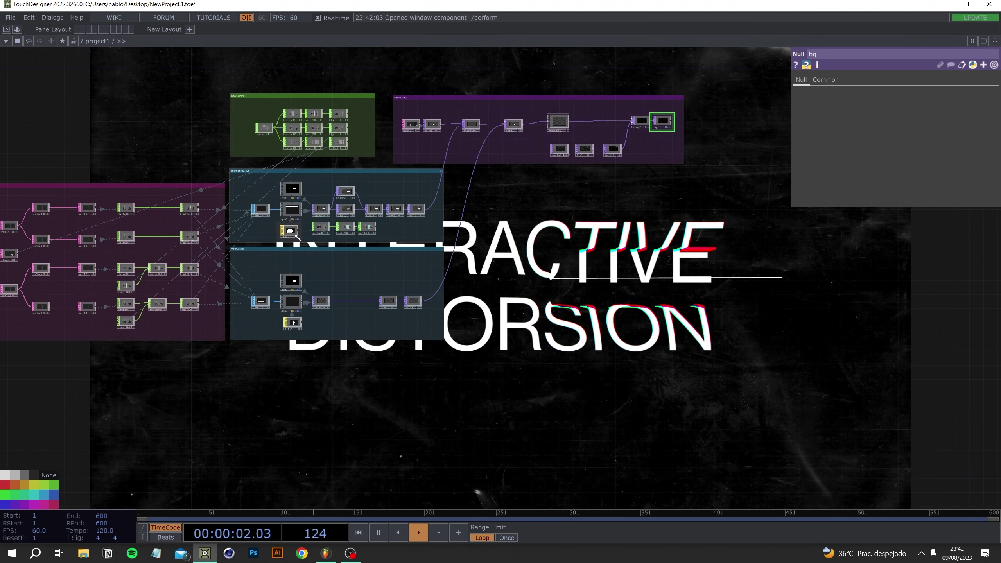
pyautogui.scroll(2, 590, 338)
pyautogui.moveTo(483, 243); pyautogui.dragTo(496, 196)
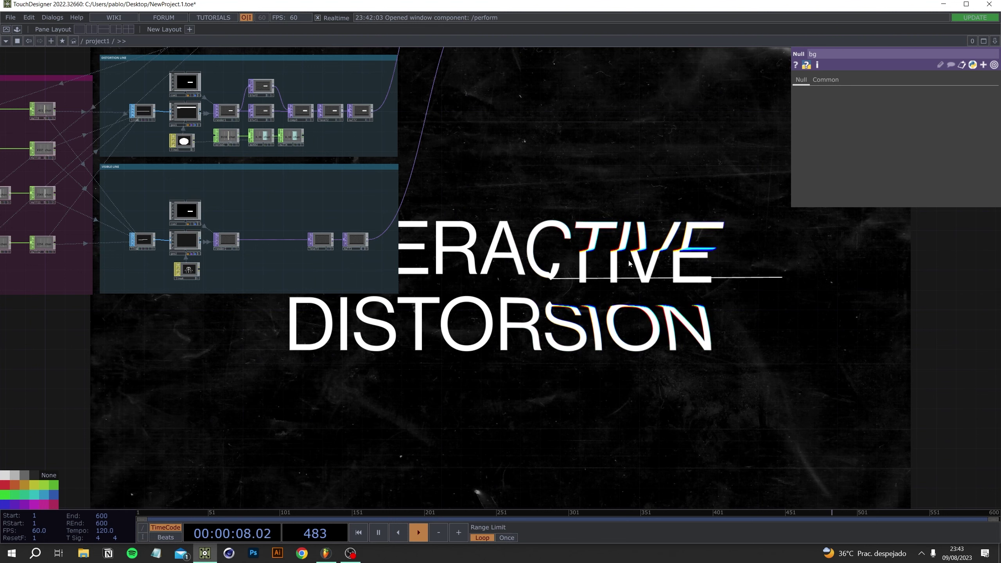
pyautogui.scroll(3, 187, 276)
pyautogui.moveTo(851, 366); pyautogui.dragTo(811, 277)
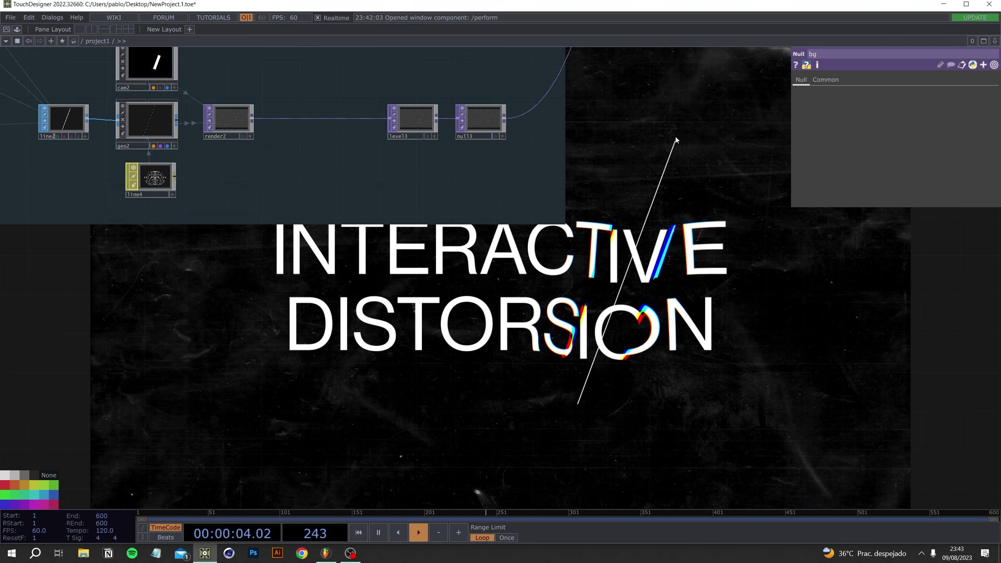
pyautogui.moveTo(186, 178); pyautogui.dragTo(262, 188)
pyautogui.click(238, 192)
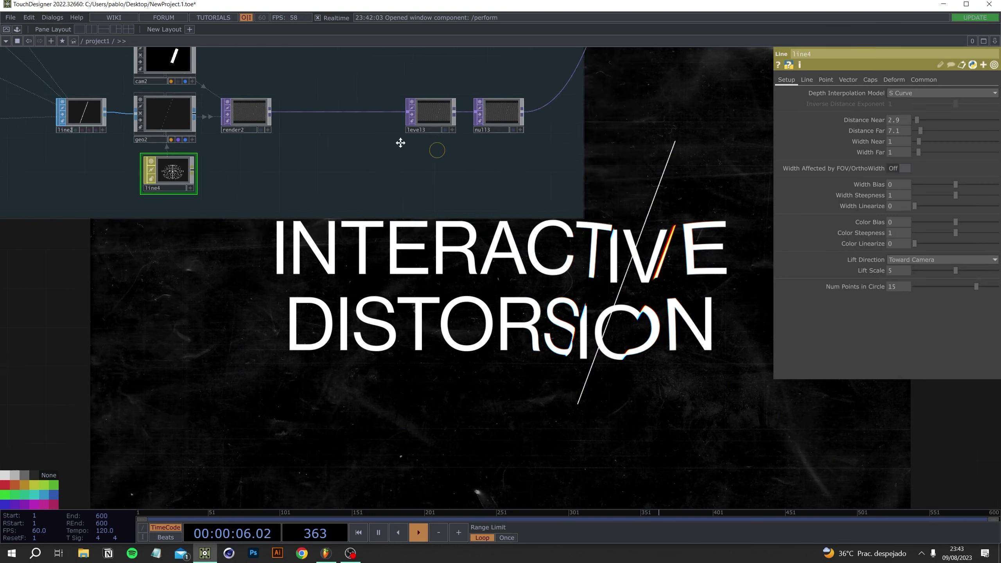
pyautogui.click(821, 81)
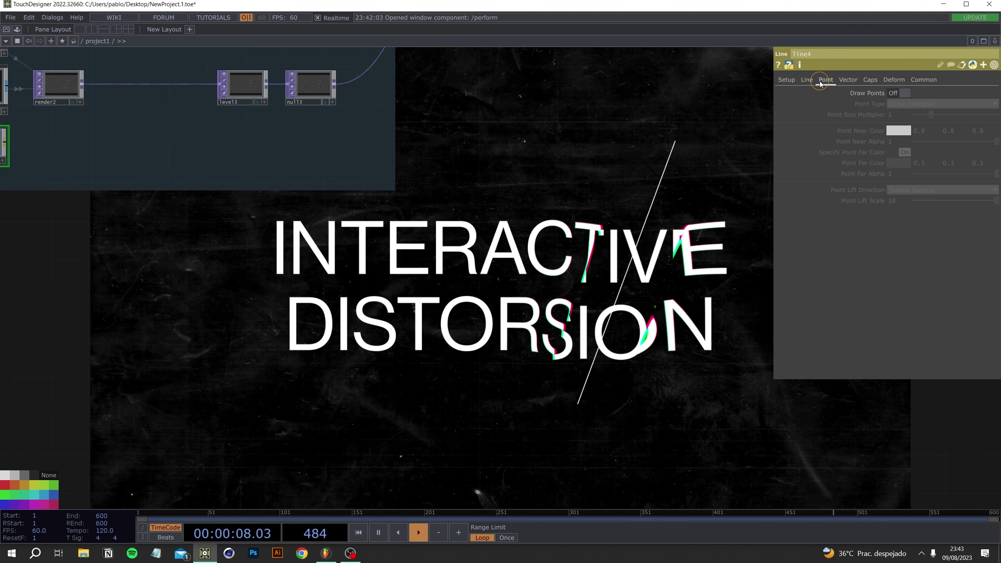
pyautogui.click(900, 94)
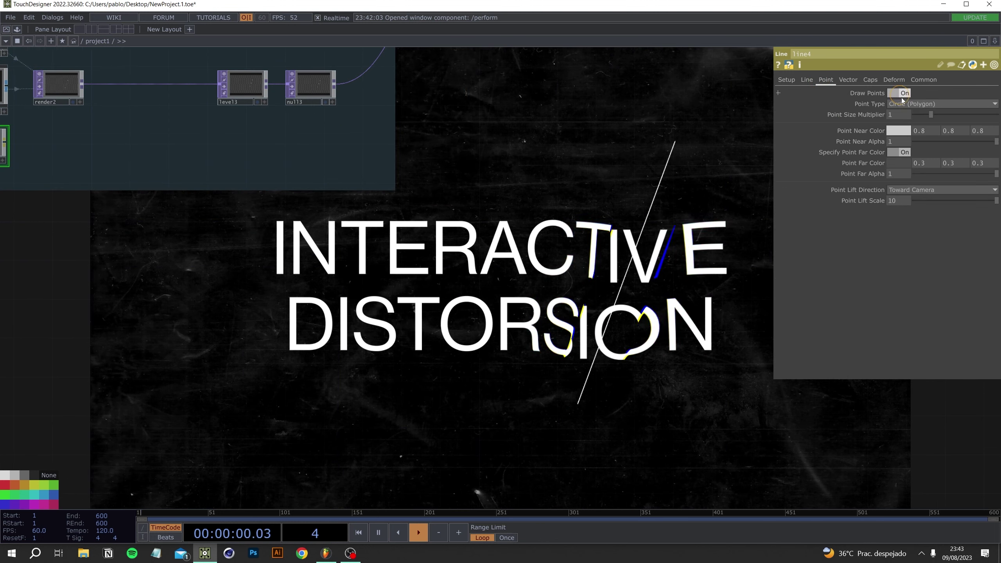
pyautogui.moveTo(928, 115); pyautogui.dragTo(990, 116)
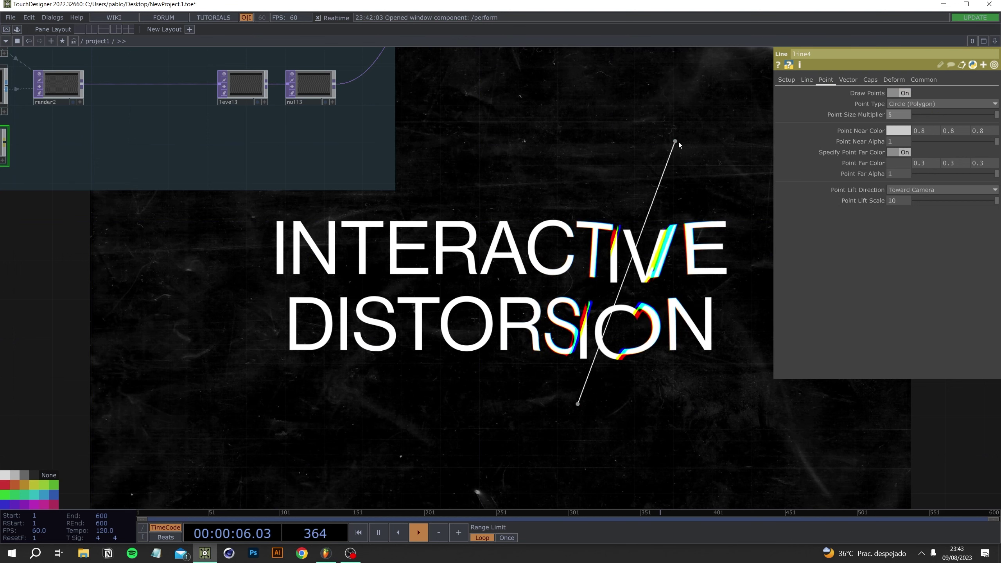
# Set line4's Point Far Color and Point Near Color to white
pyautogui.click(893, 163)
pyautogui.click(969, 172)
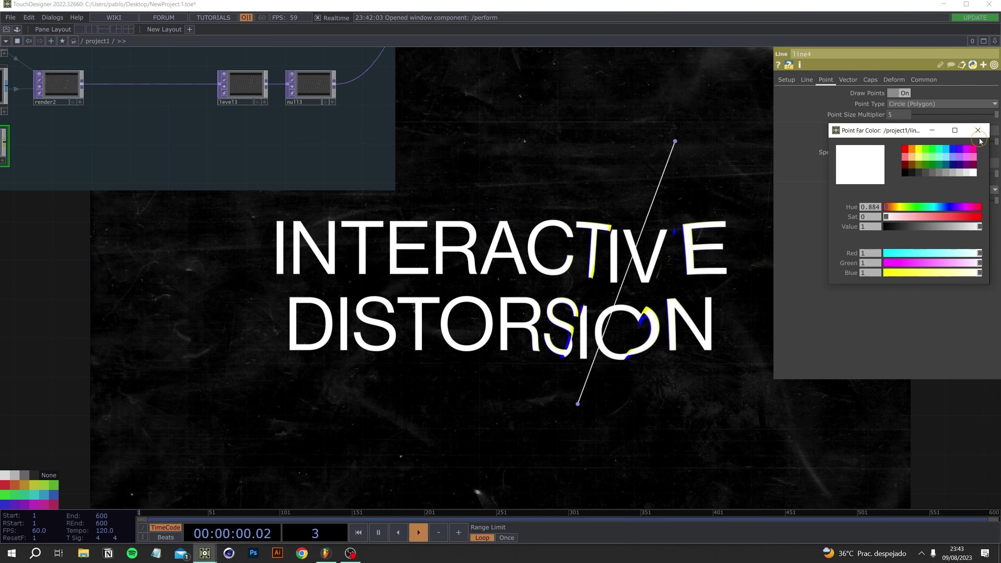
pyautogui.click(898, 131)
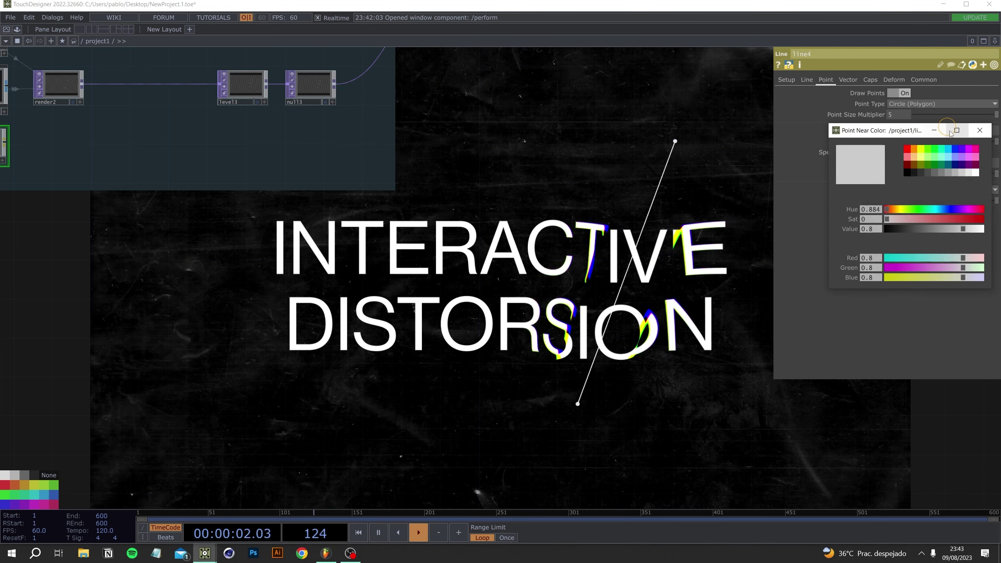
pyautogui.click(975, 172)
pyautogui.click(979, 131)
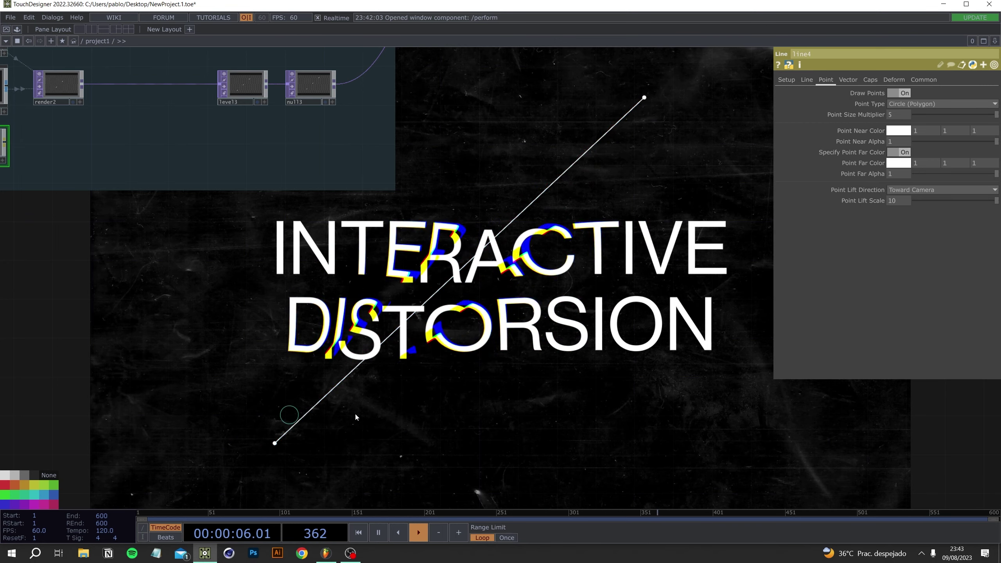
# Check the line with its end points in the perform window and return to the network
pyautogui.moveTo(320, 324); pyautogui.dragTo(384, 330)
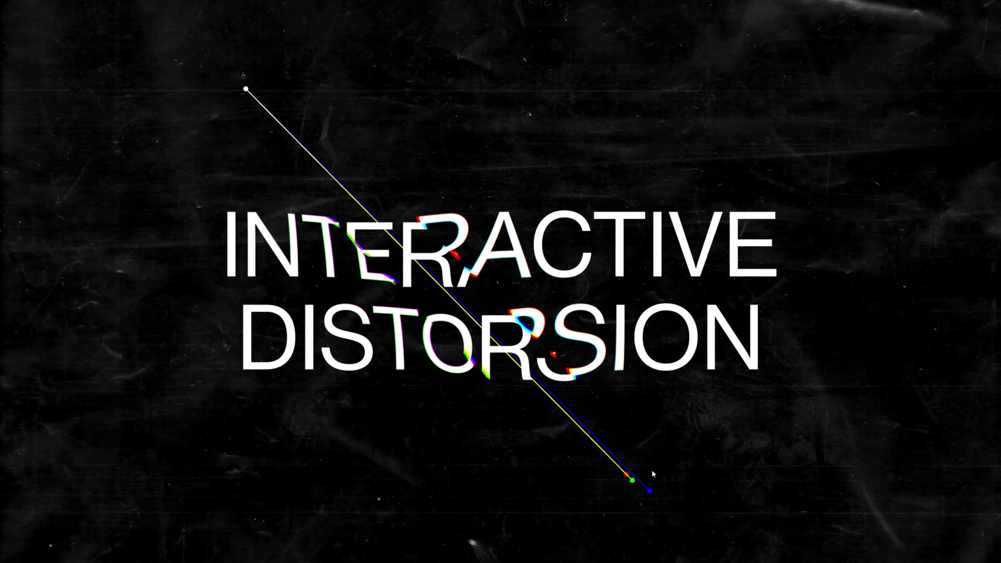
pyautogui.press('F1')
pyautogui.press('Escape')
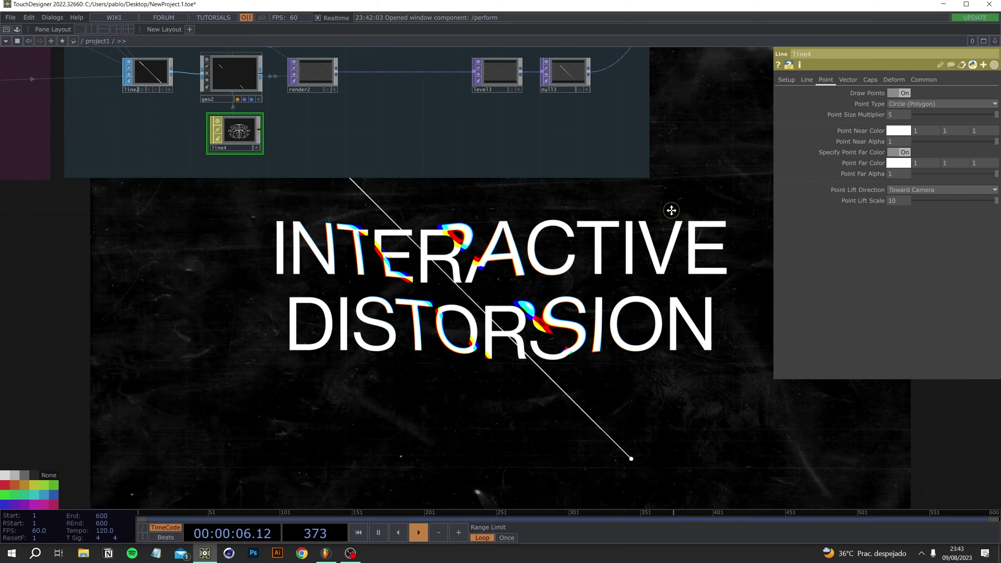
# Add a Timer CHOP in the free space above render2 in the visible line group
pyautogui.moveTo(357, 196); pyautogui.dragTo(364, 346)
pyautogui.moveTo(484, 242); pyautogui.dragTo(480, 312)
pyautogui.scroll(3, 431, 170)
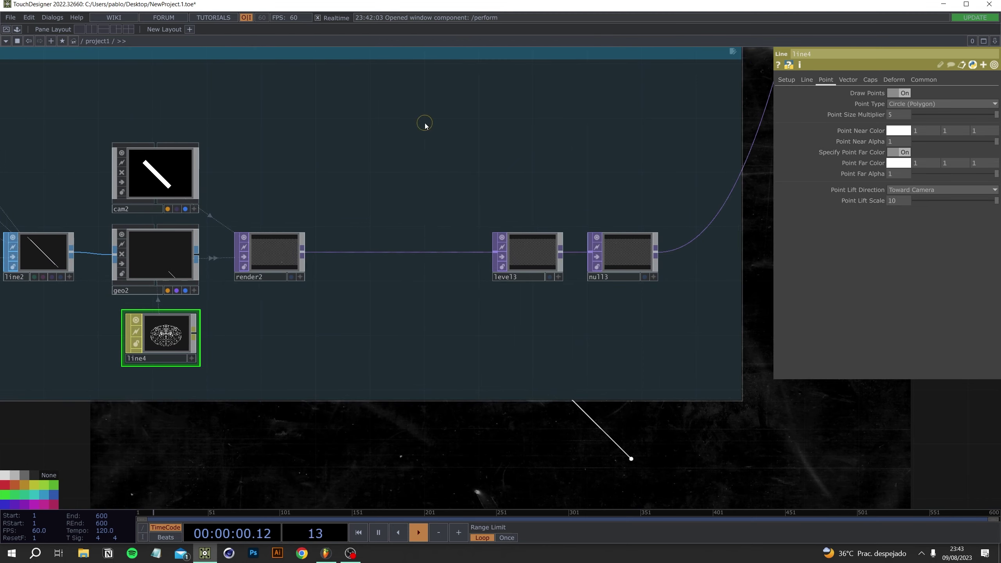
pyautogui.press('Tab')
pyautogui.click(311, 31)
pyautogui.write('timer')
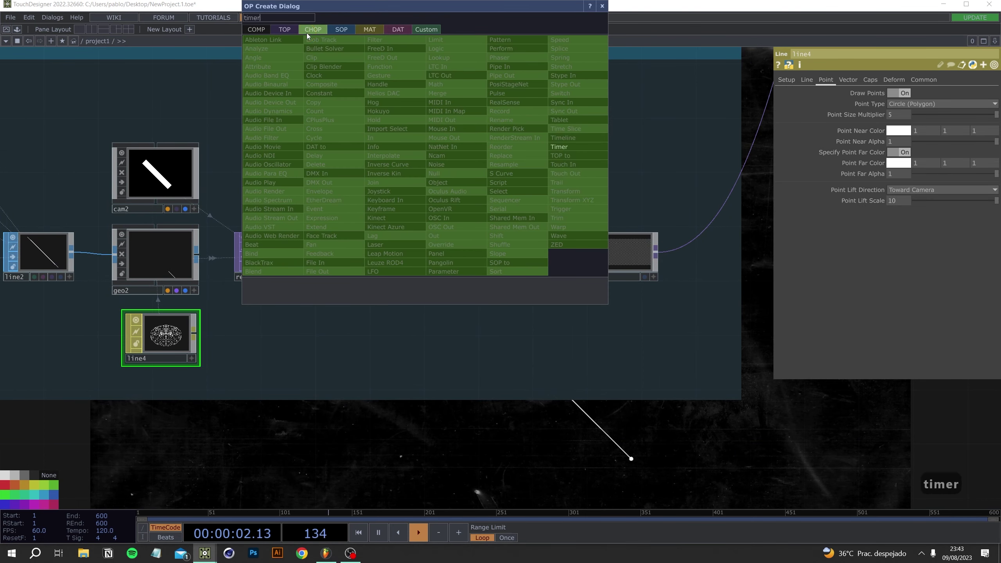
pyautogui.press('Return')
pyautogui.scroll(3, 308, 118)
pyautogui.moveTo(308, 115); pyautogui.dragTo(310, 190)
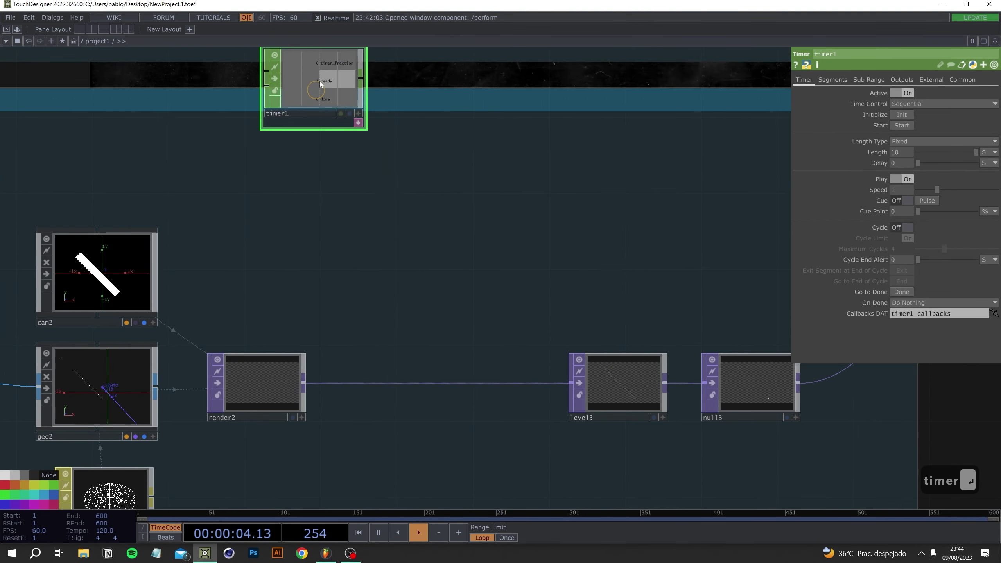
pyautogui.moveTo(316, 75); pyautogui.dragTo(468, 228)
pyautogui.scroll(5, 498, 239)
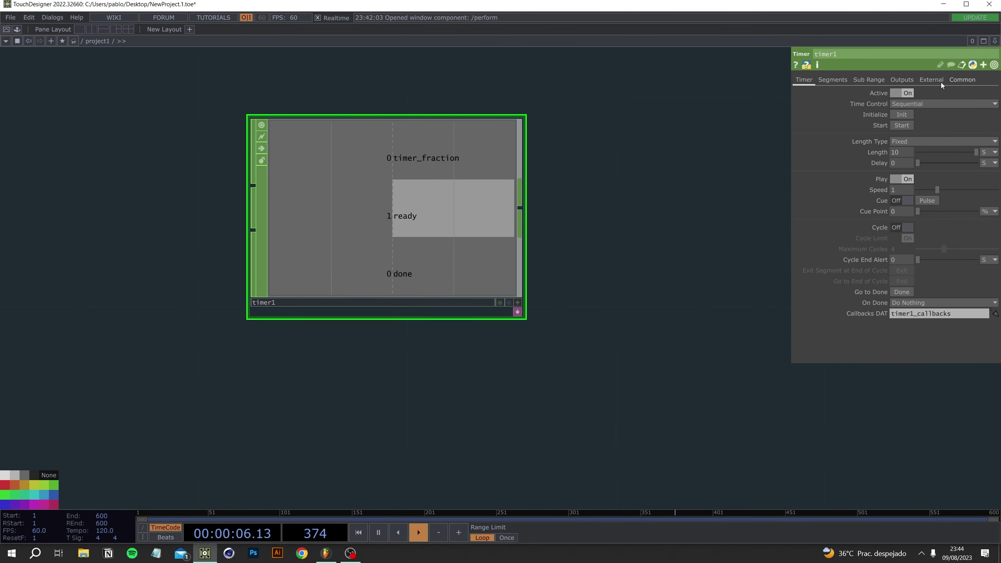
# Turn off timer1's Timer Fraction, Ready and Done outputs and set Timer Count to Seconds
pyautogui.click(902, 80)
pyautogui.click(908, 93)
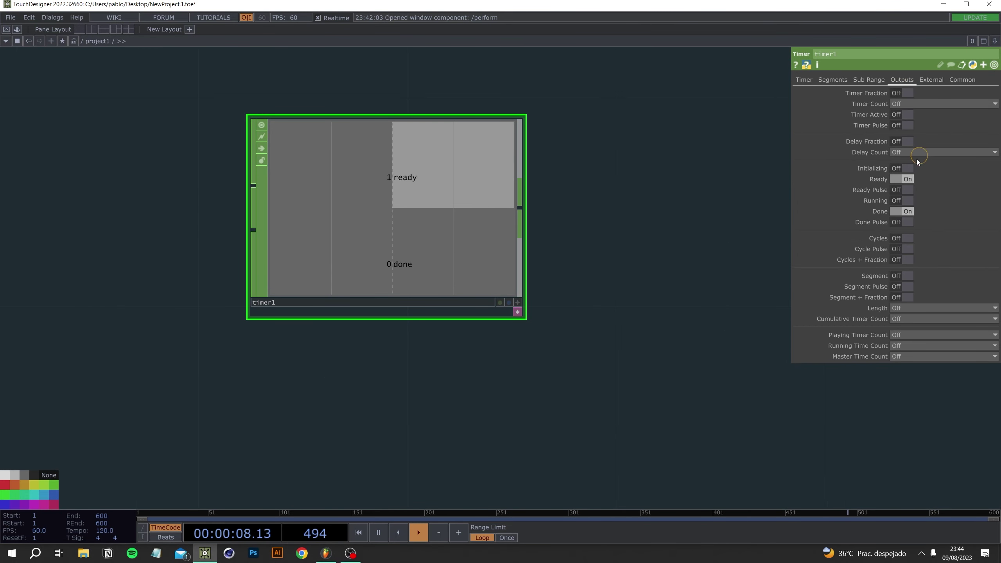
pyautogui.click(906, 179)
pyautogui.click(907, 212)
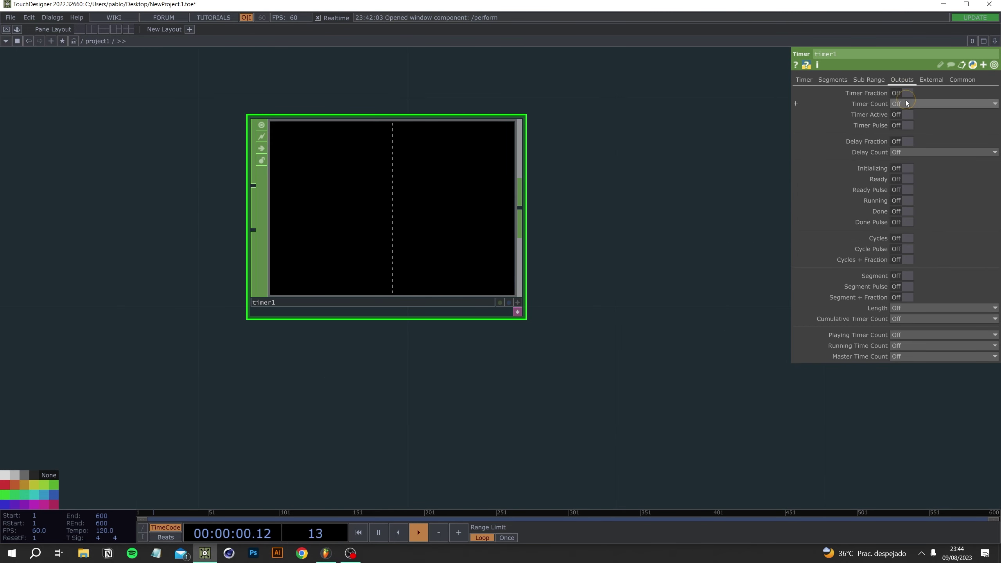
pyautogui.click(903, 124)
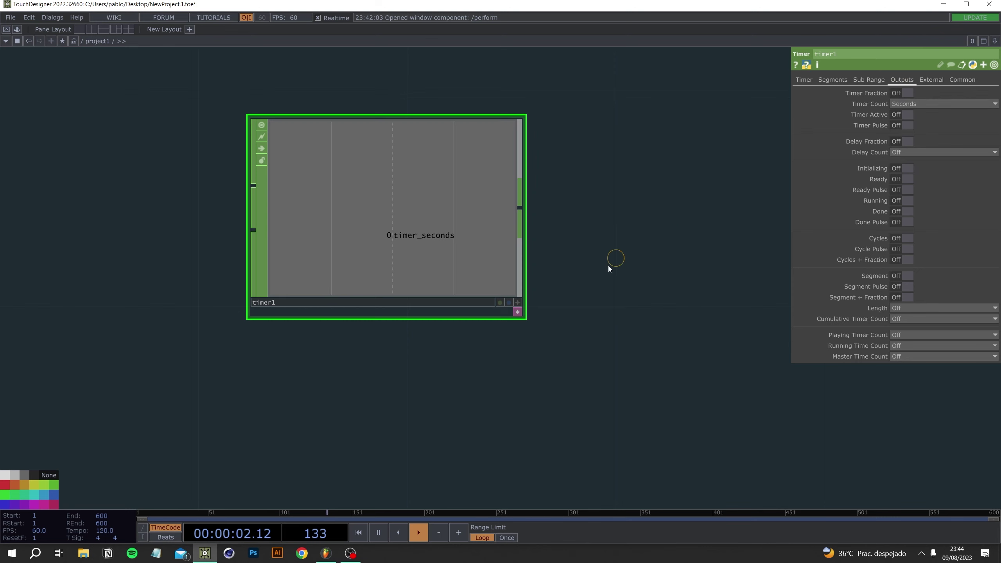
# Set timer1's Length to 1 second and start the timer to test it
pyautogui.moveTo(610, 264); pyautogui.dragTo(496, 293)
pyautogui.click(804, 81)
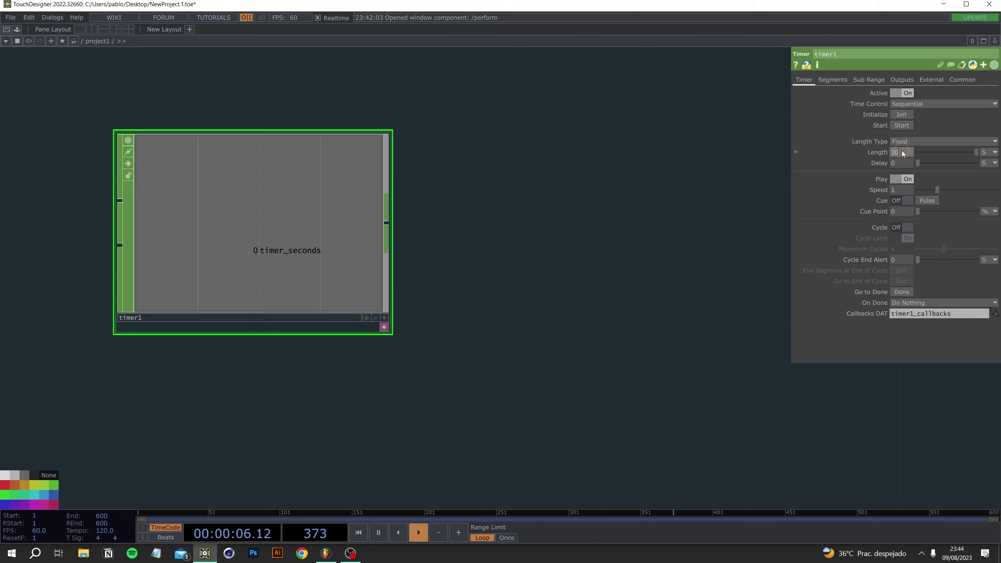
pyautogui.click(902, 125)
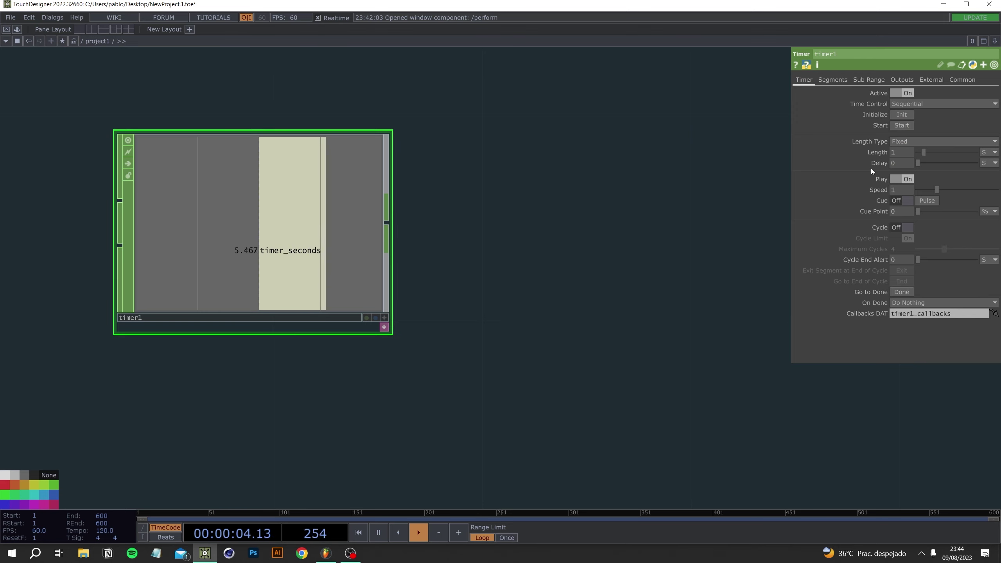
pyautogui.click(902, 125)
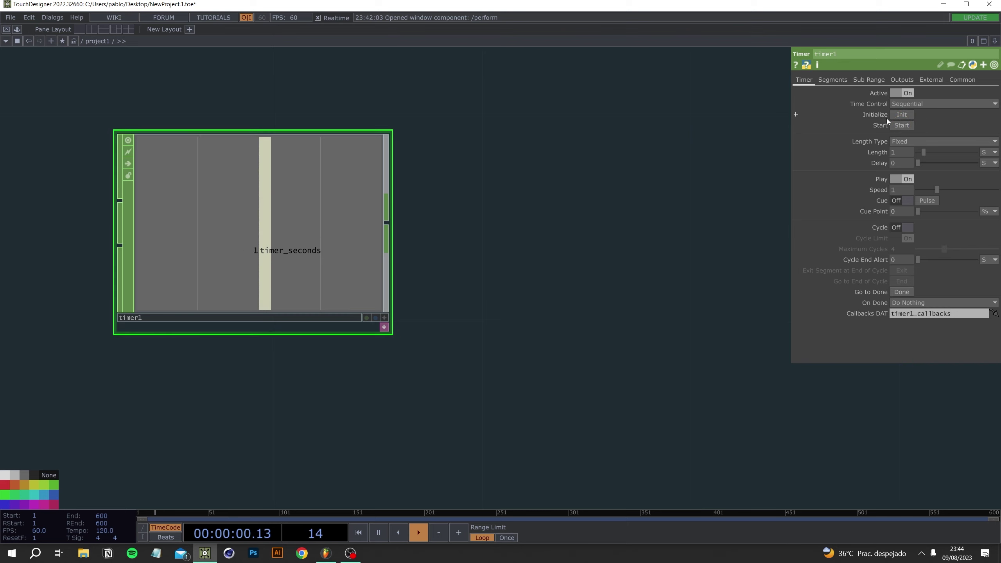
pyautogui.click(903, 125)
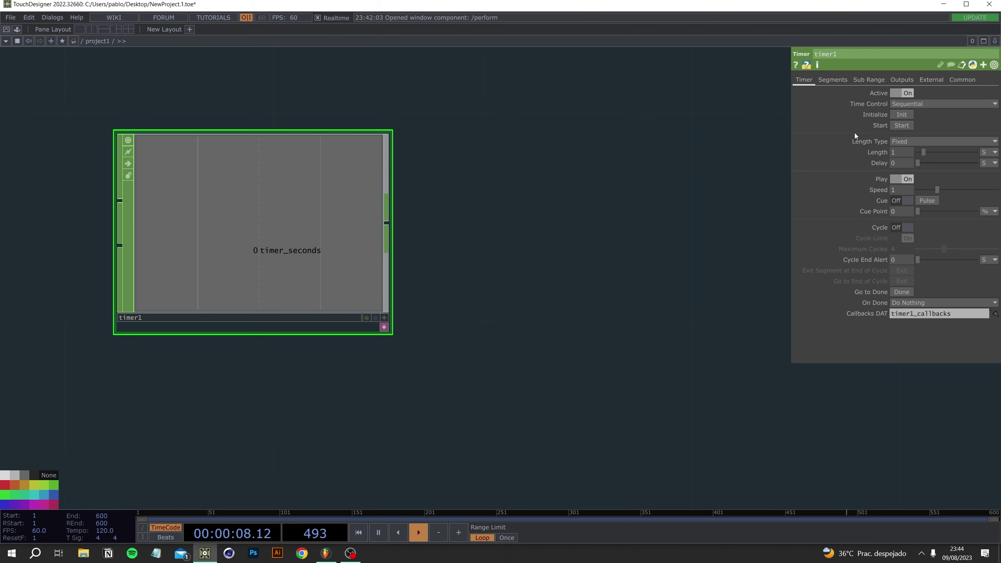
# Add a Math CHOP connected to timer1's output
pyautogui.rightClick(391, 226)
pyautogui.write('math')
pyautogui.press('Return')
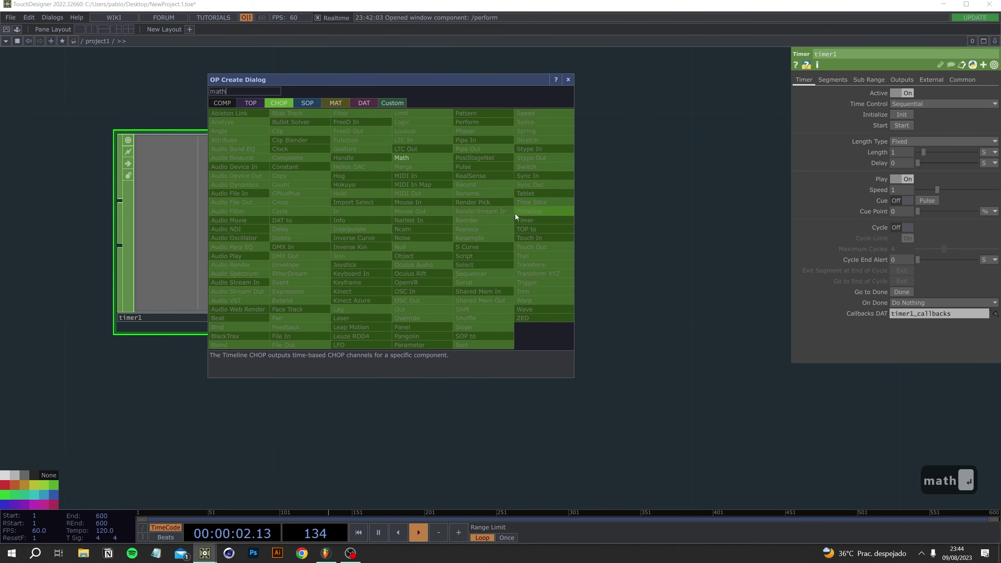
pyautogui.click(628, 226)
pyautogui.moveTo(739, 354); pyautogui.dragTo(490, 360)
# Add a Null CHOP connected to math4's output
pyautogui.rightClick(507, 229)
pyautogui.write('null')
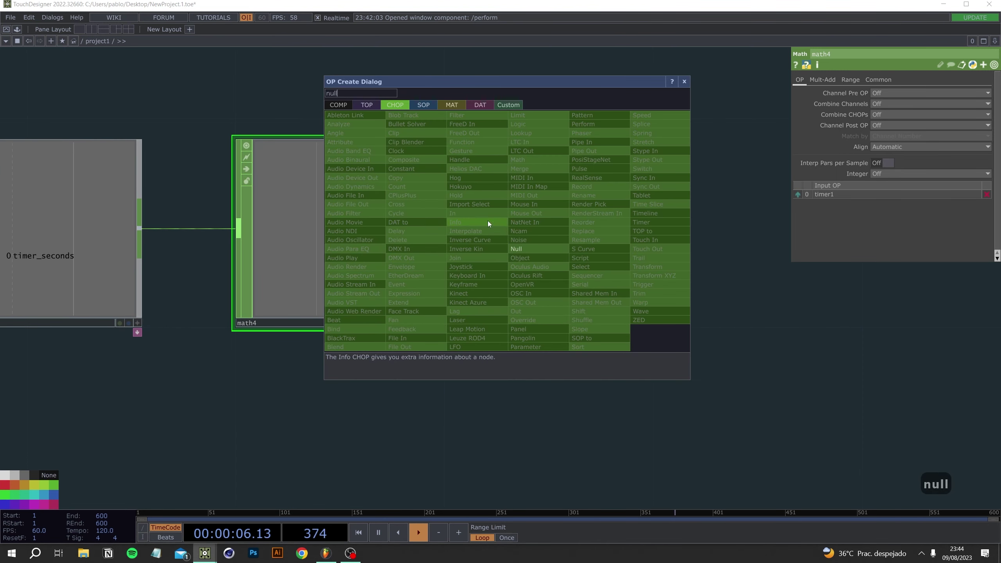
pyautogui.press('Return')
pyautogui.click(748, 241)
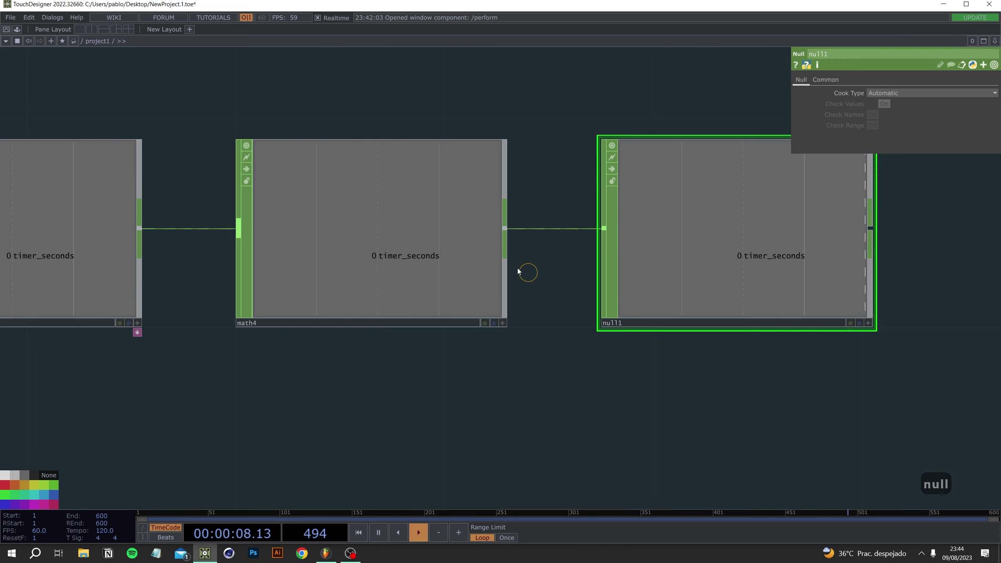
# Set math4's To Range to go from 1 to 0
pyautogui.click(458, 275)
pyautogui.scroll(-3, 631, 343)
pyautogui.click(851, 81)
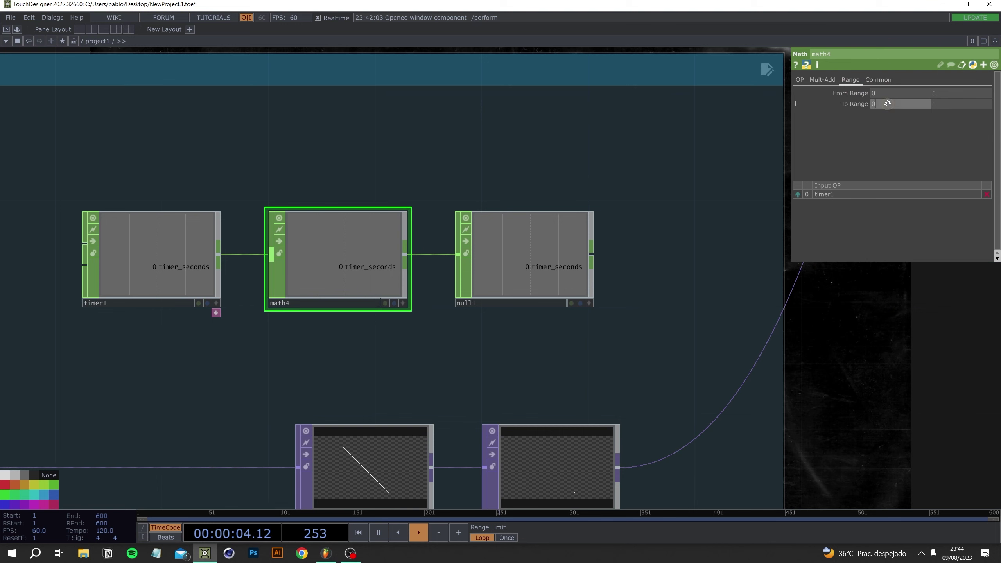
pyautogui.click(943, 107)
pyautogui.write('0')
pyautogui.press('Return')
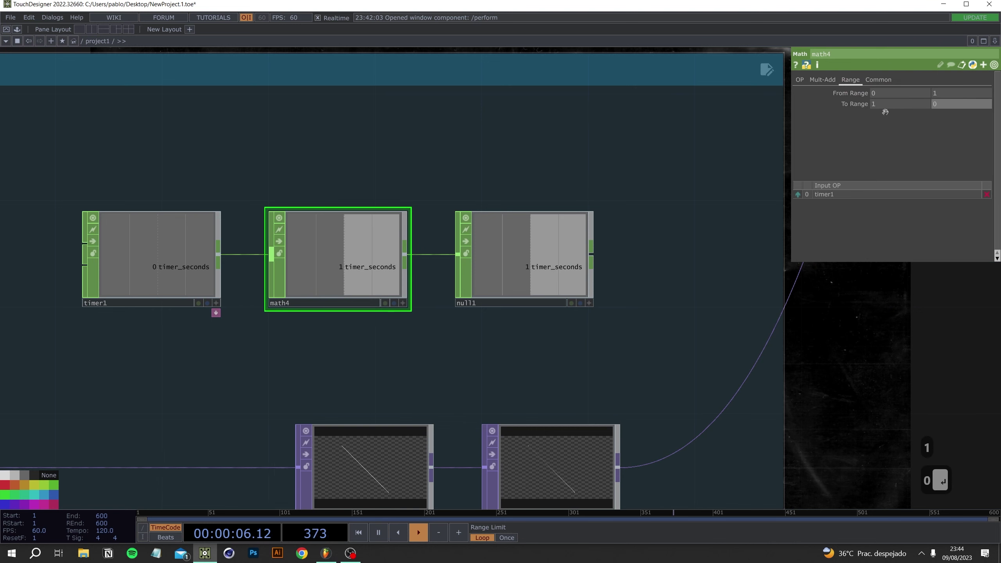
# Show the Post parameters of level3, the Level TOP in the VISIBLE LINE group
pyautogui.moveTo(782, 391)
pyautogui.mouseDown()
pyautogui.moveTo(520, 237)
pyautogui.moveTo(560, 235)
pyautogui.mouseUp()
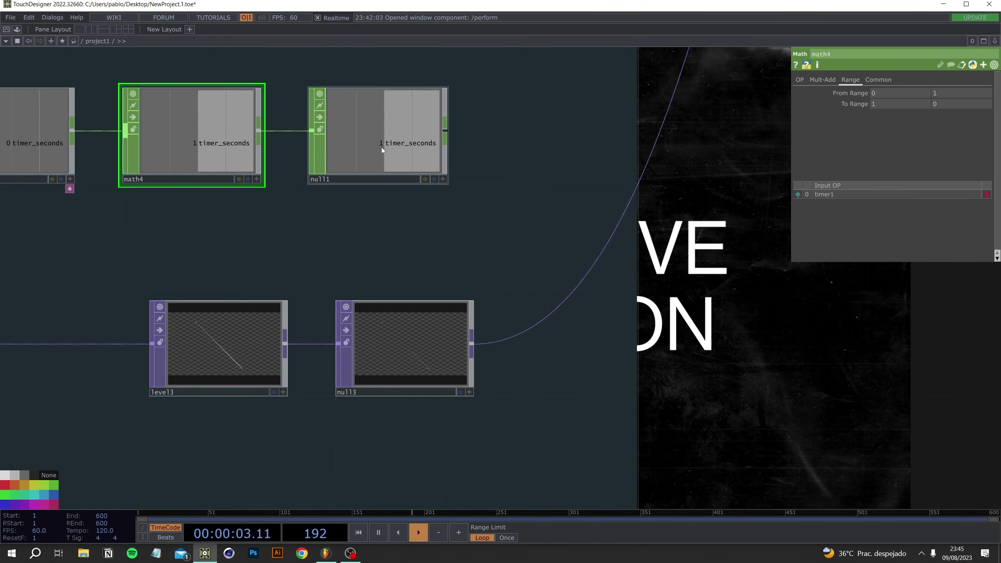
pyautogui.click(239, 346)
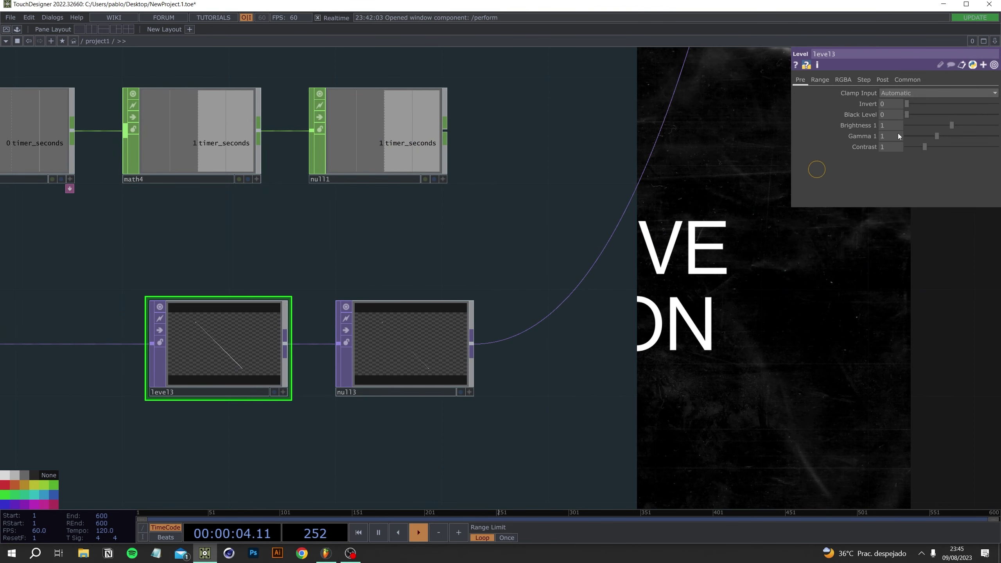
pyautogui.click(883, 79)
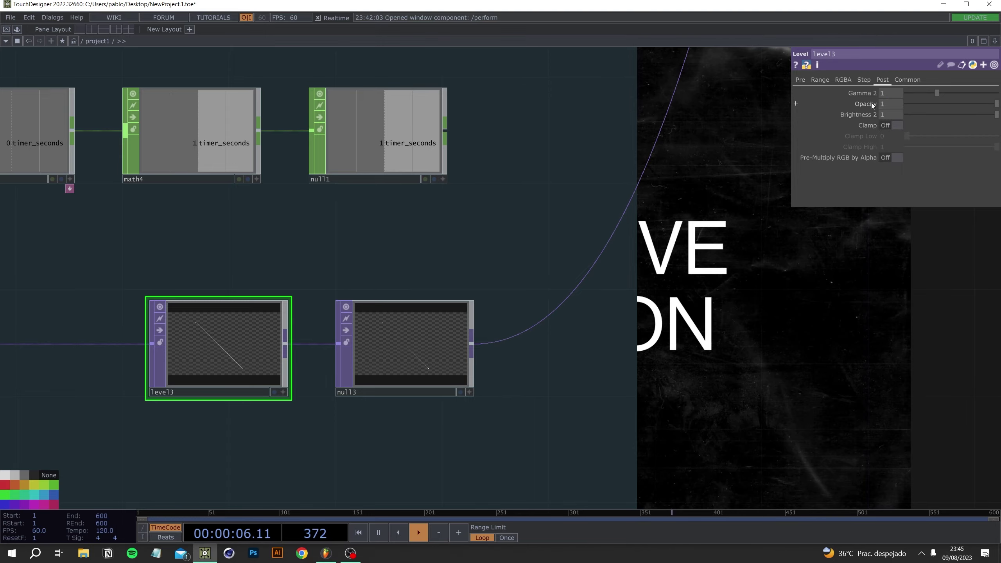
# Make the chopexec1 script in the LOGIC group editable in place
pyautogui.moveTo(454, 202); pyautogui.dragTo(867, 192)
pyautogui.scroll(-10, 473, 197)
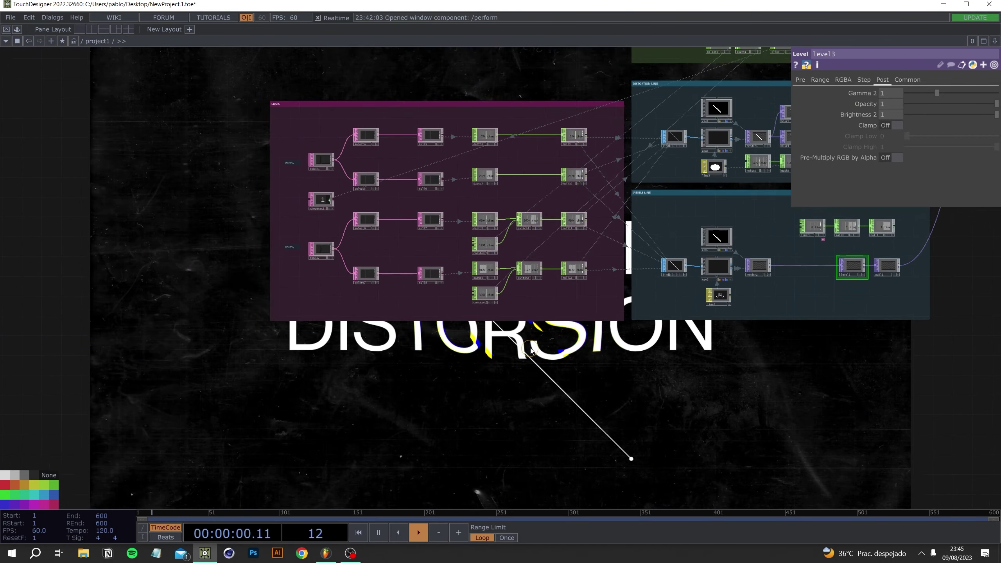
pyautogui.scroll(10, 392, 207)
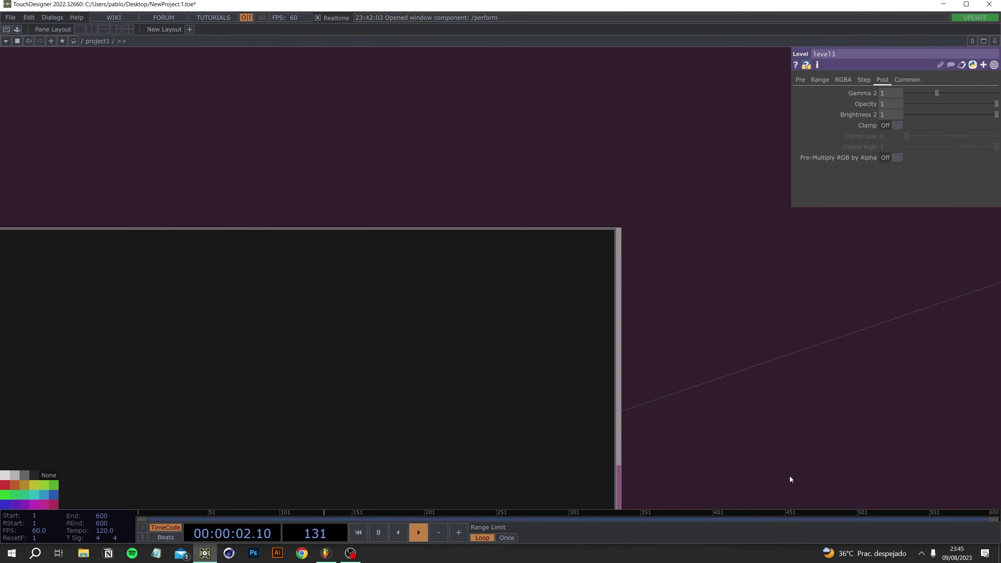
pyautogui.scroll(-6, 905, 340)
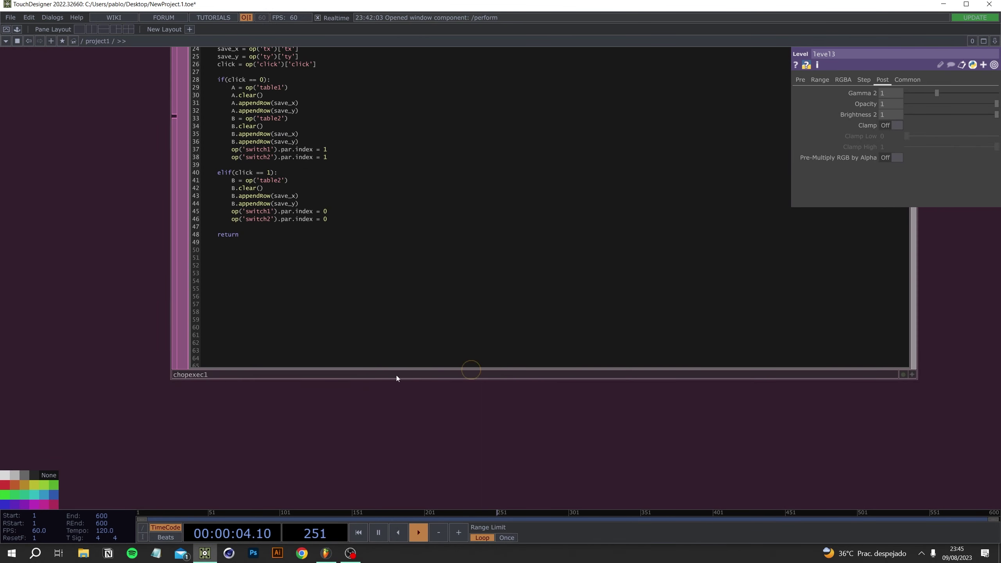
pyautogui.moveTo(82, 315); pyautogui.dragTo(77, 388)
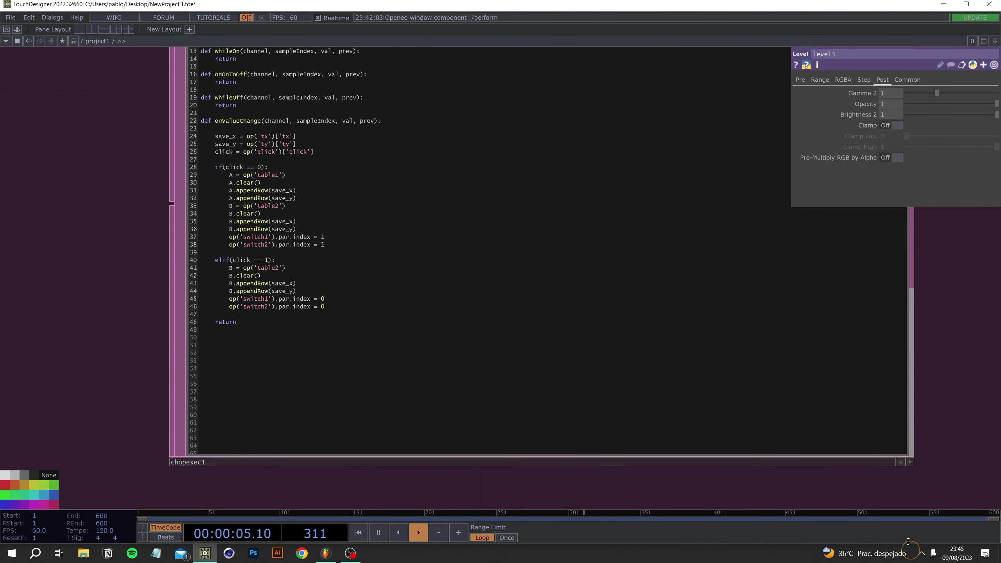
pyautogui.click(909, 462)
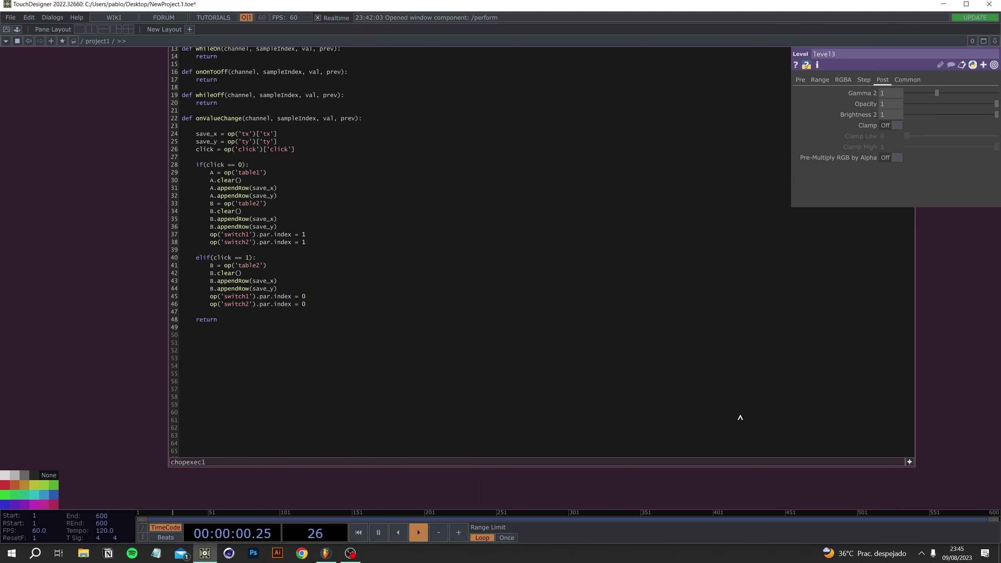
# Add a line at the end of the click == 0 branch that references op('level2')
pyautogui.press('Return')
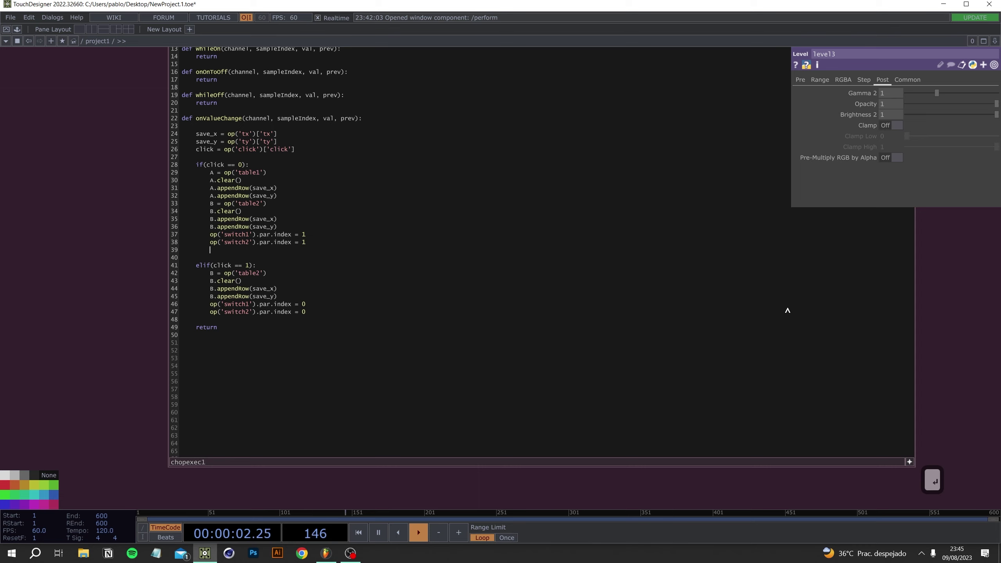
pyautogui.write('op()')
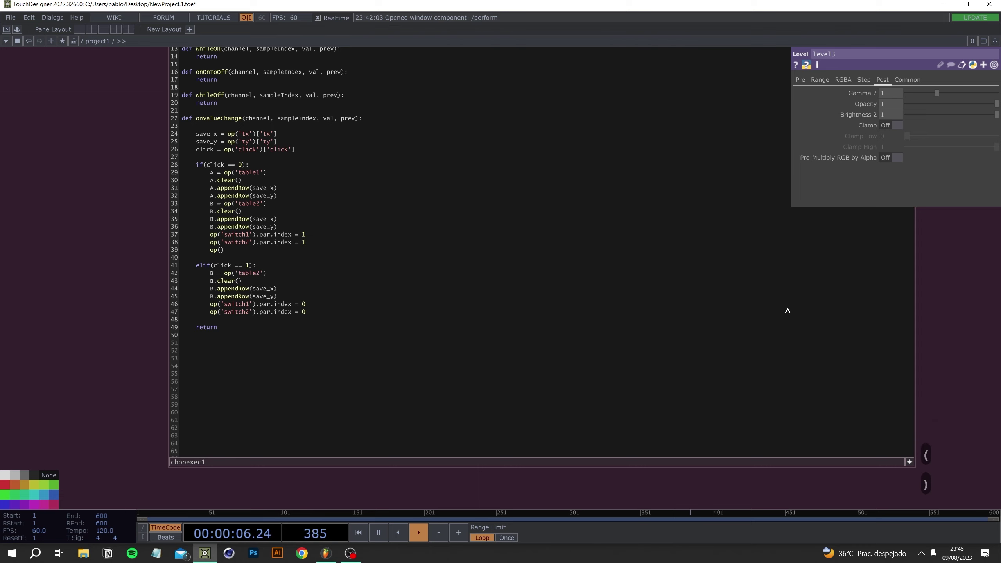
pyautogui.press('Left')
pyautogui.write("''")
pyautogui.press('Left')
pyautogui.write('leve')
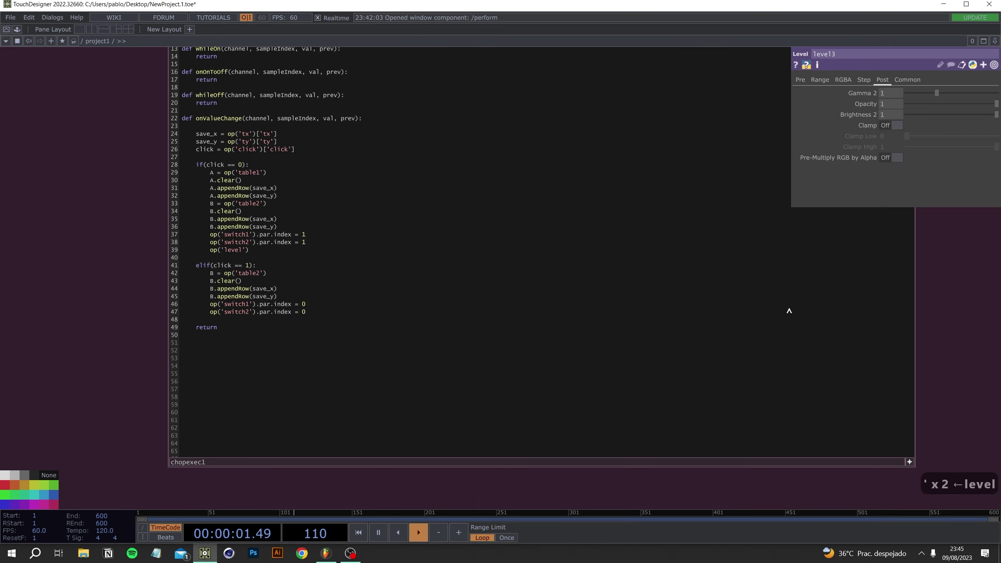
pyautogui.write('l2')
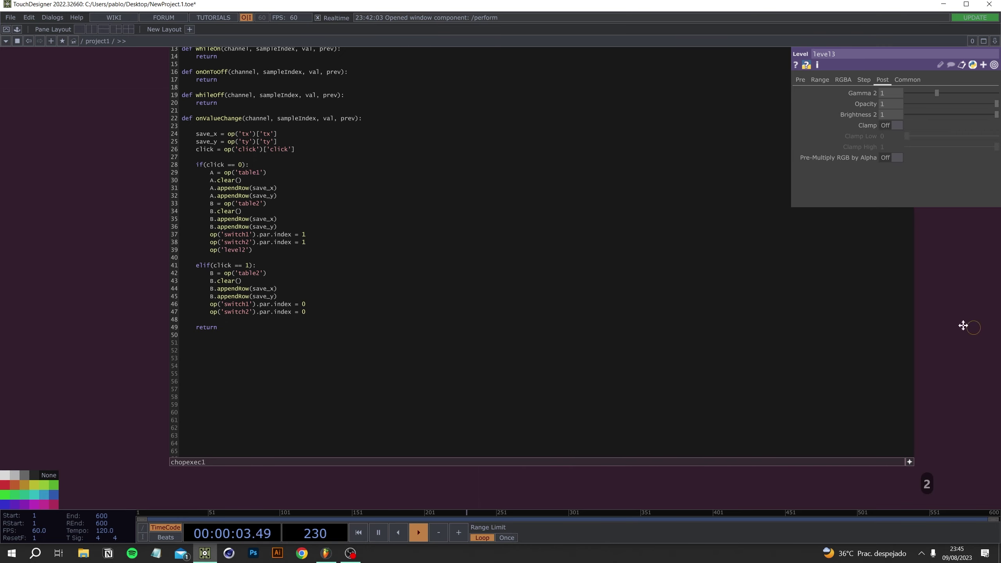
# Check the name of the visible line's Level TOP and correct the new script line to op('level3').par.opacity
pyautogui.moveTo(963, 325); pyautogui.dragTo(686, 282)
pyautogui.moveTo(751, 294); pyautogui.dragTo(827, 354, button='middle')
pyautogui.moveTo(578, 342); pyautogui.dragTo(367, 299)
pyautogui.moveTo(445, 316); pyautogui.dragTo(414, 319, button='middle')
pyautogui.moveTo(769, 346); pyautogui.dragTo(818, 344, button='middle')
pyautogui.moveTo(724, 329); pyautogui.dragTo(737, 330, button='middle')
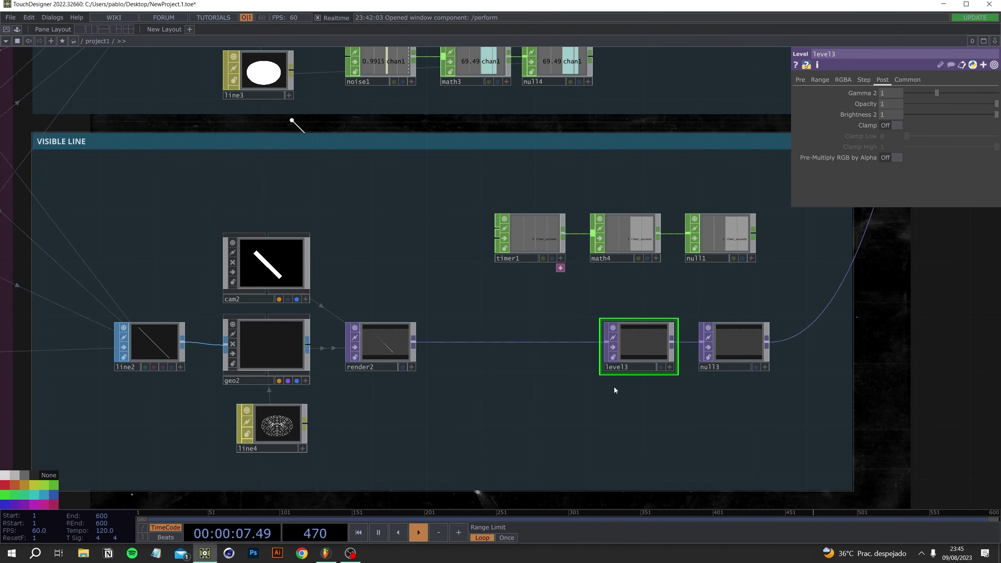
pyautogui.scroll(4, 607, 378)
pyautogui.scroll(-10, 480, 384)
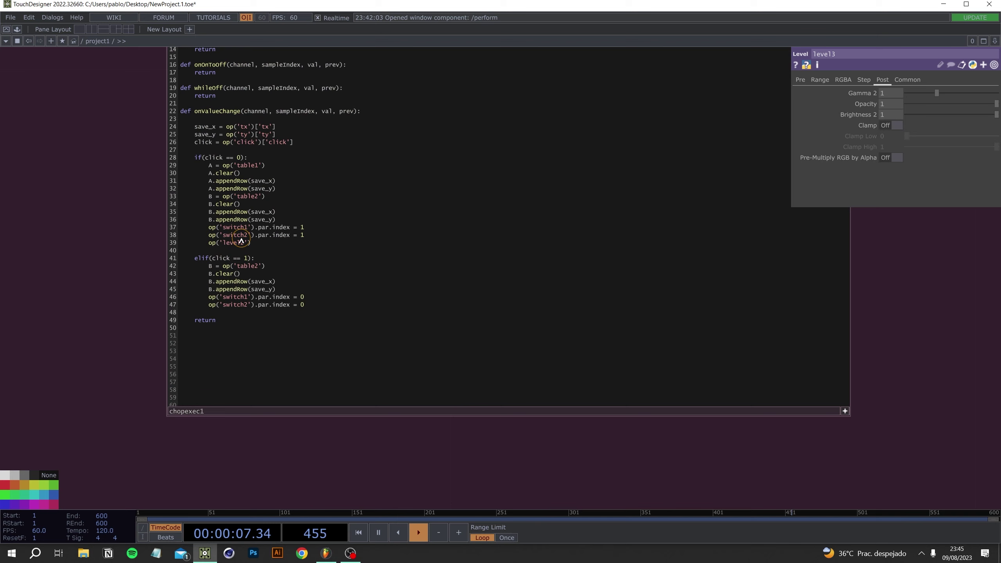
pyautogui.press('BackSpace')
pyautogui.write("3').par.opacity")
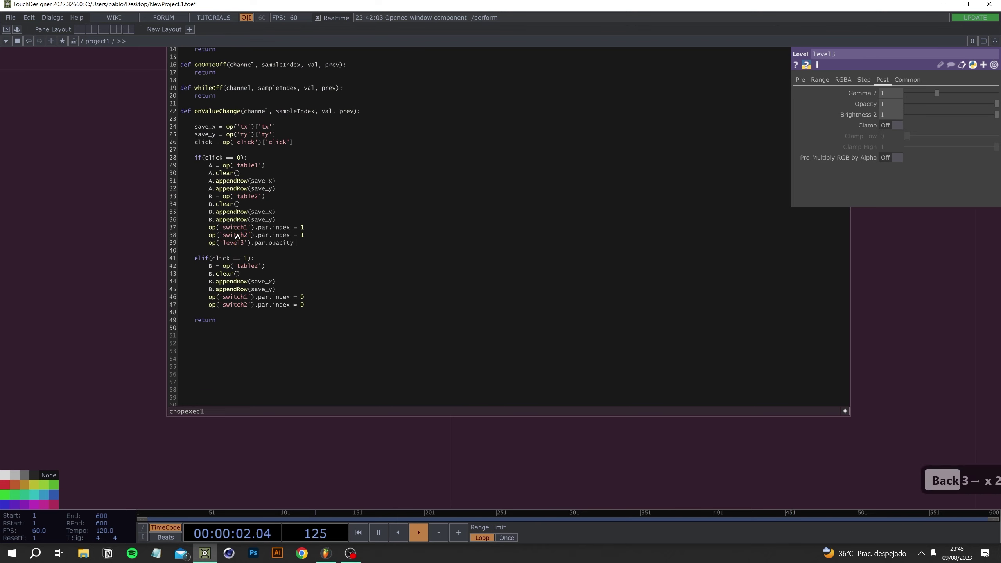
# Extend the opacity line in the click == 0 branch with the empty assignment = op()[]
pyautogui.write(' = op()')
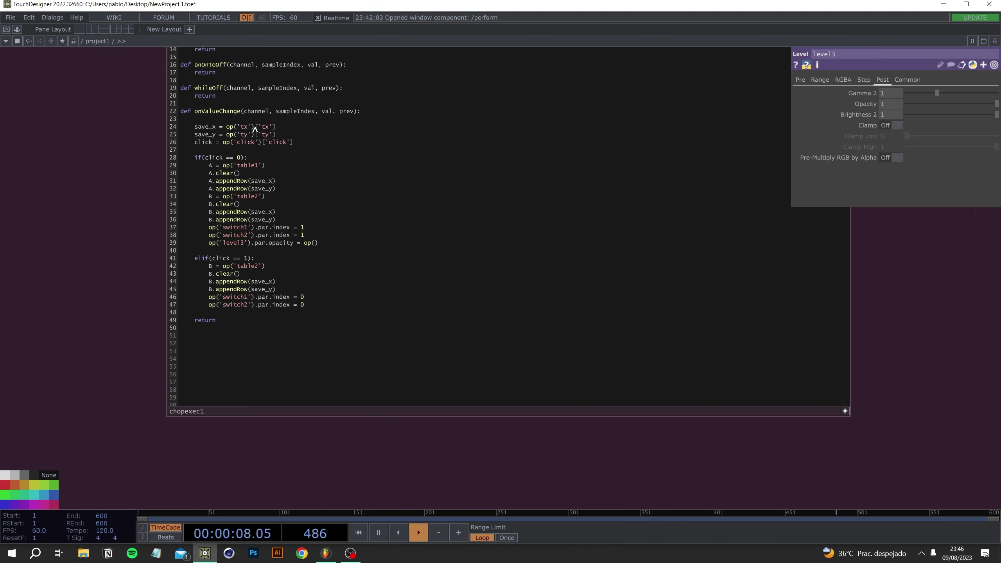
pyautogui.moveTo(257, 134); pyautogui.dragTo(256, 134)
pyautogui.hotkey('ctrl', 'c')
pyautogui.hotkey('ctrl', 'v')
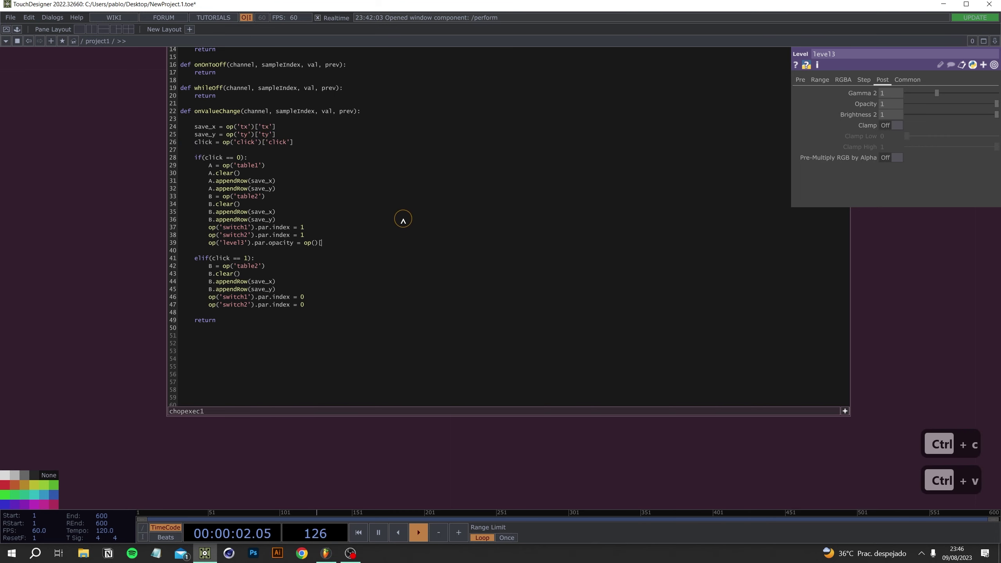
pyautogui.write(']')
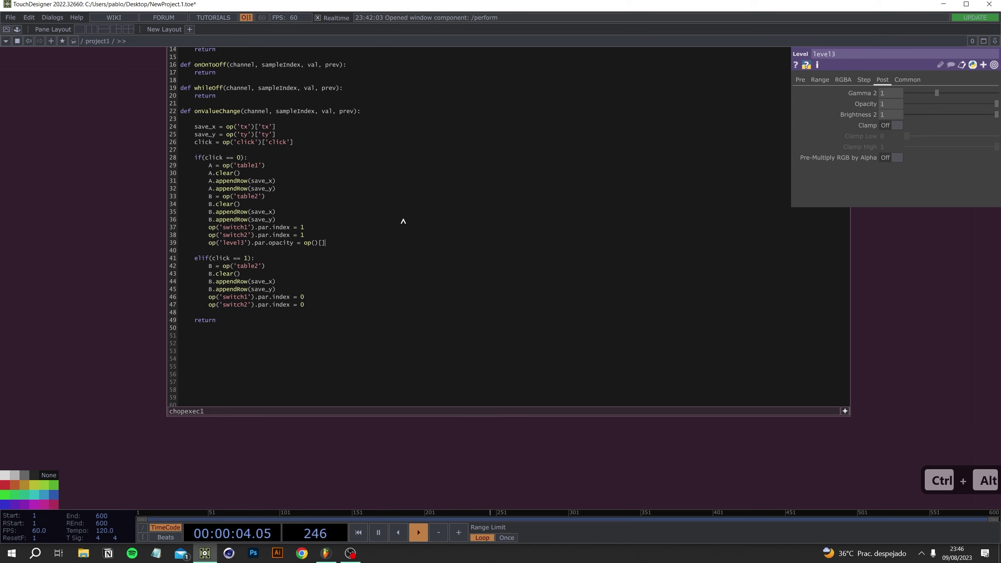
# Complete the opacity assignment as op('timer1')['timer_seconds']
pyautogui.press('Left')
pyautogui.press('Left')
pyautogui.press('Left')
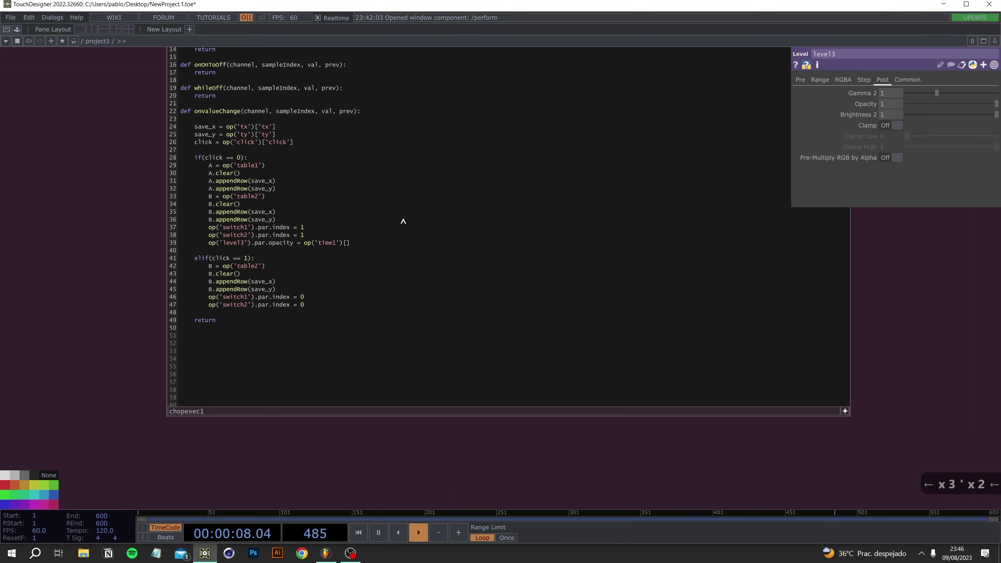
pyautogui.press('Right')
pyautogui.press('Right')
pyautogui.write('r1')
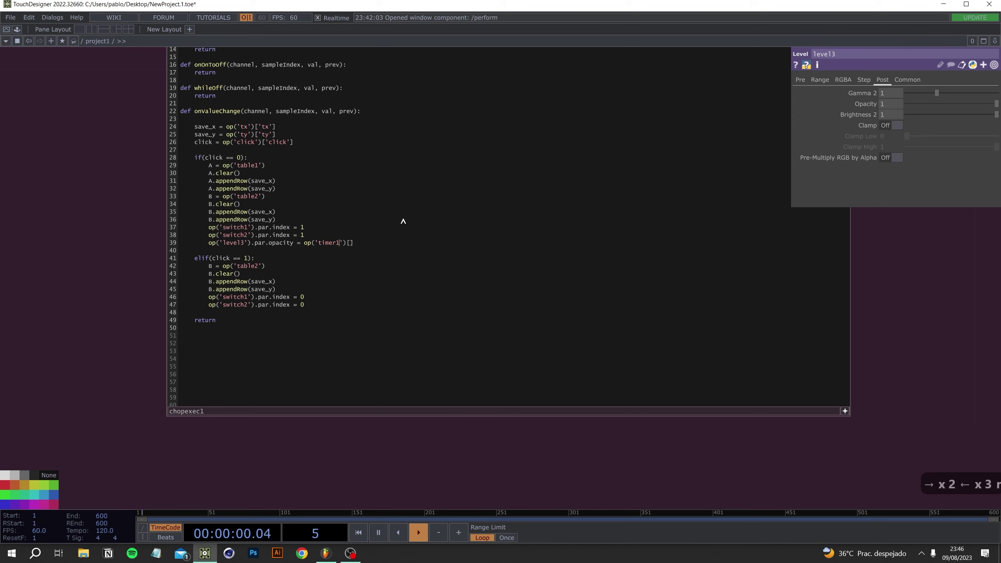
pyautogui.write("')['")
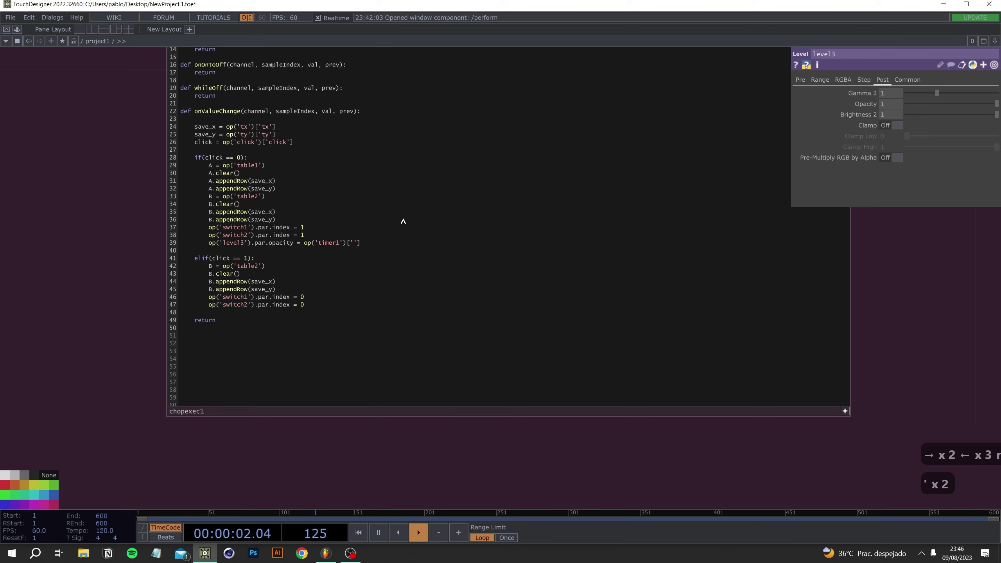
pyautogui.write('timer_seconds')
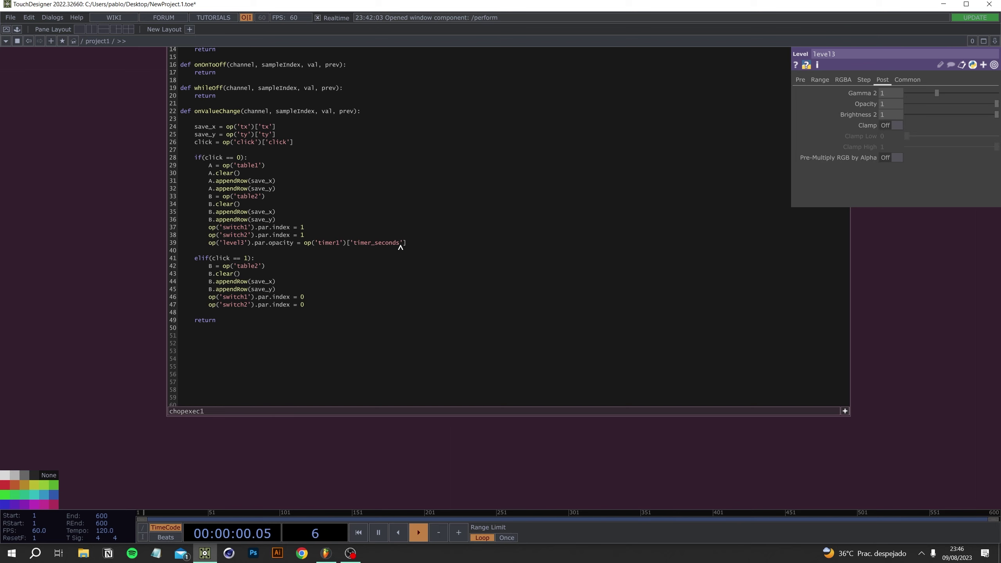
# Copy the level3 opacity line to the end of the click == 1 branch
pyautogui.moveTo(407, 242); pyautogui.dragTo(190, 244)
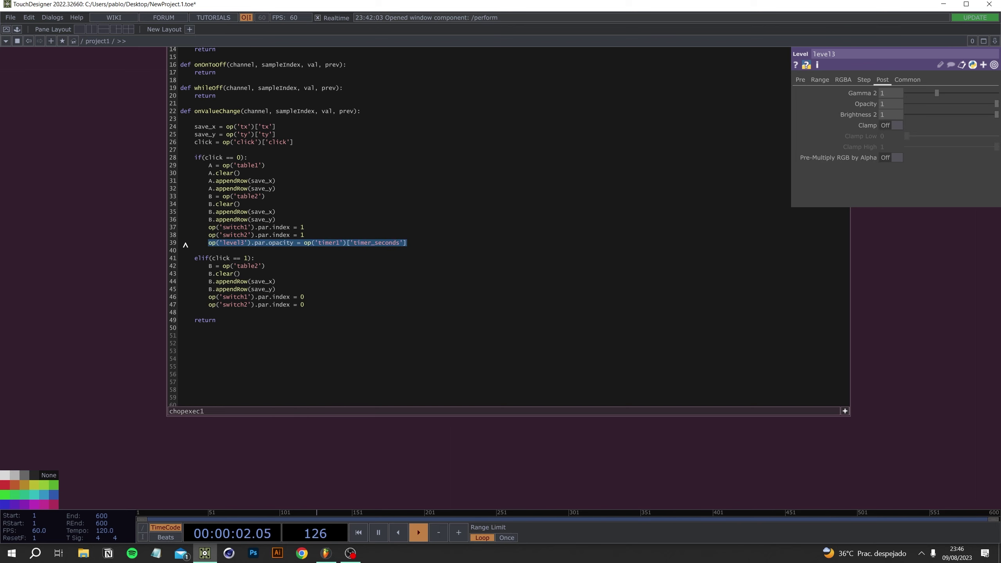
pyautogui.hotkey('ctrl', 'c')
pyautogui.click(317, 306)
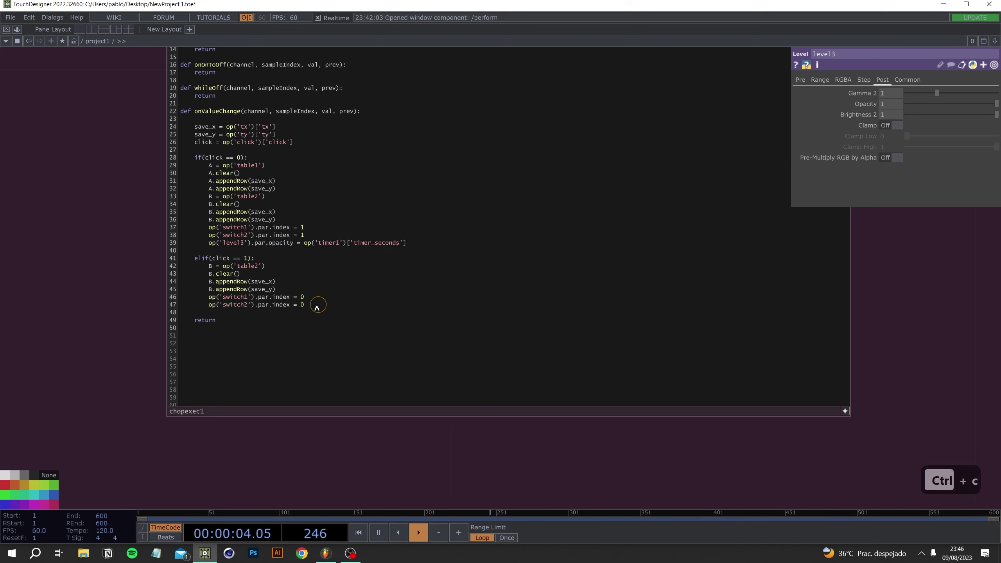
pyautogui.press('Return')
pyautogui.hotkey('ctrl', 'v')
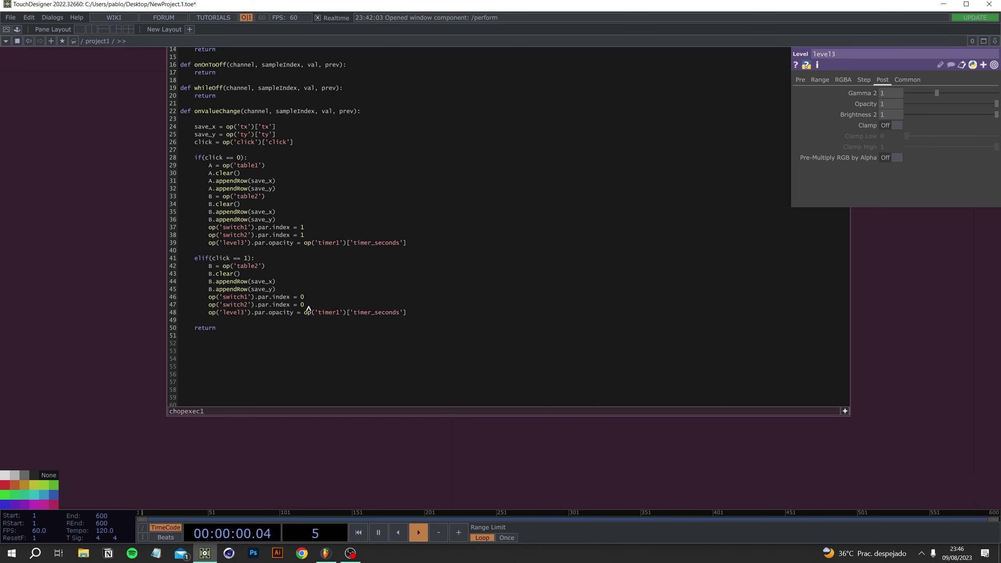
pyautogui.press('Return')
pyautogui.press('BackSpace')
pyautogui.press('BackSpace')
pyautogui.press('BackSpace')
# Check the name of the Null CHOP after math4 and replace timer1 with null1 in the click == 1 branch's opacity line
pyautogui.moveTo(318, 315); pyautogui.dragTo(336, 317)
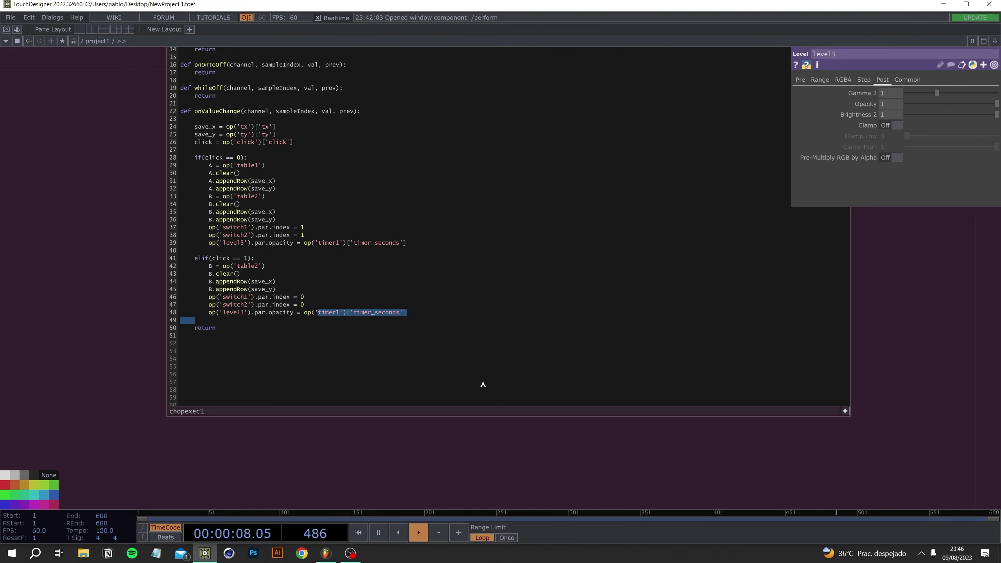
pyautogui.click(845, 496)
pyautogui.scroll(-10, 861, 461)
pyautogui.moveTo(699, 471); pyautogui.dragTo(361, 305)
pyautogui.moveTo(829, 405); pyautogui.dragTo(524, 328)
pyautogui.moveTo(856, 445); pyautogui.dragTo(372, 446)
pyautogui.scroll(5, 730, 284)
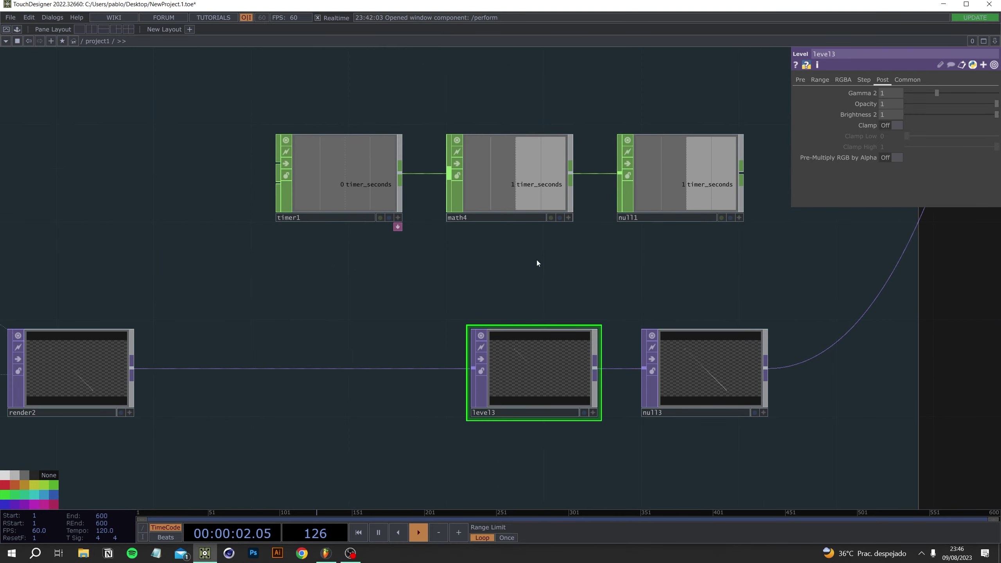
pyautogui.scroll(5, 684, 228)
pyautogui.click(544, 206)
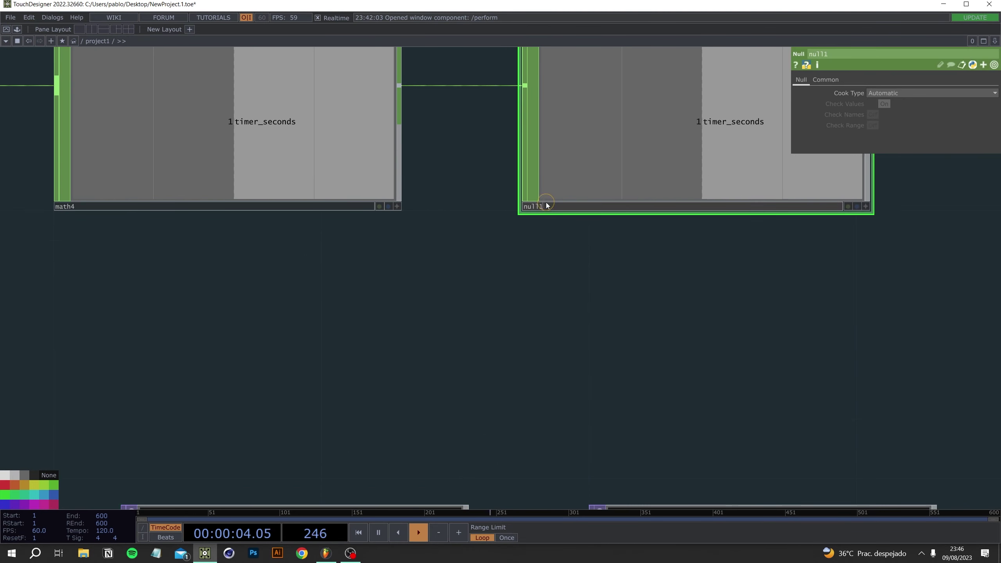
pyautogui.scroll(-10, 357, 346)
pyautogui.moveTo(63, 312); pyautogui.dragTo(305, 308)
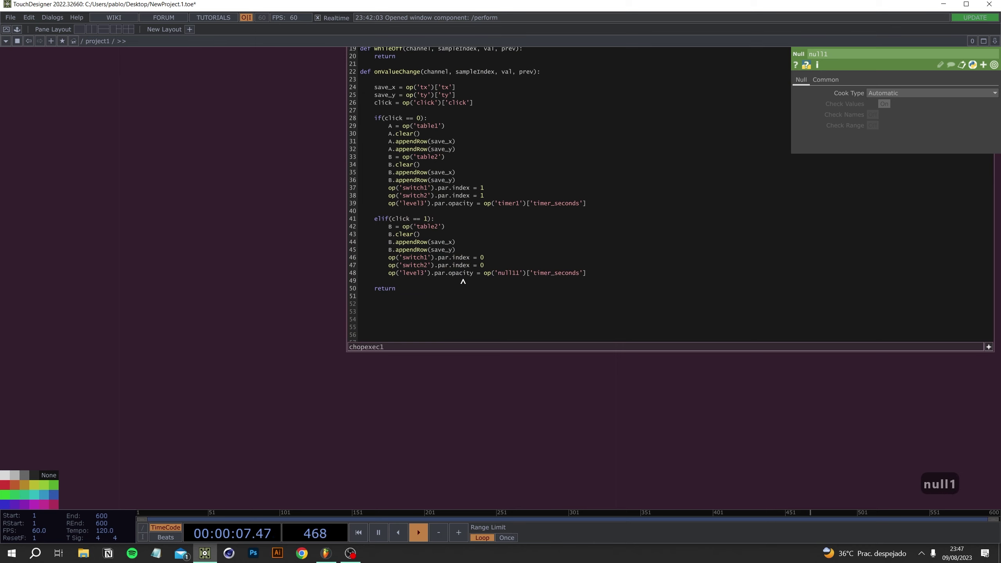
pyautogui.press('BackSpace')
pyautogui.press('Return')
pyautogui.hotkey('ctrl', 'z')
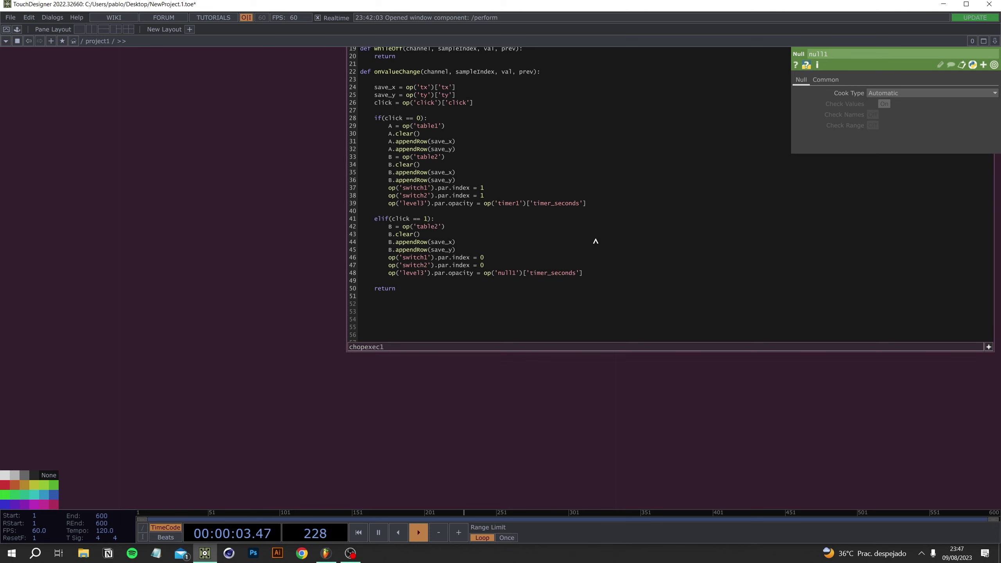
# Add the line op('timer1').par.initialize.pulse() below the opacity line in the click == 1 branch
pyautogui.press('Return')
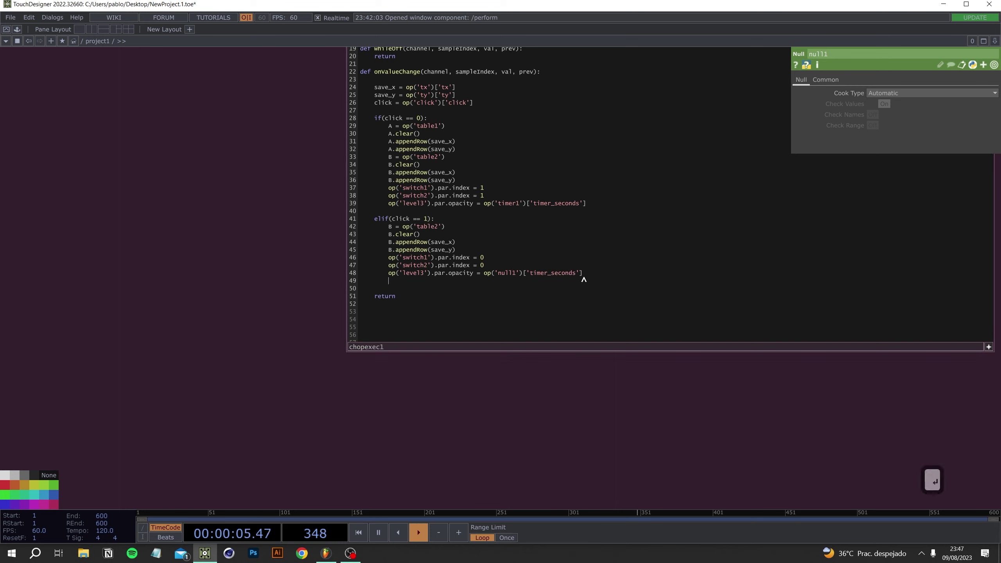
pyautogui.write("op(')")
pyautogui.press('Left')
pyautogui.write("'")
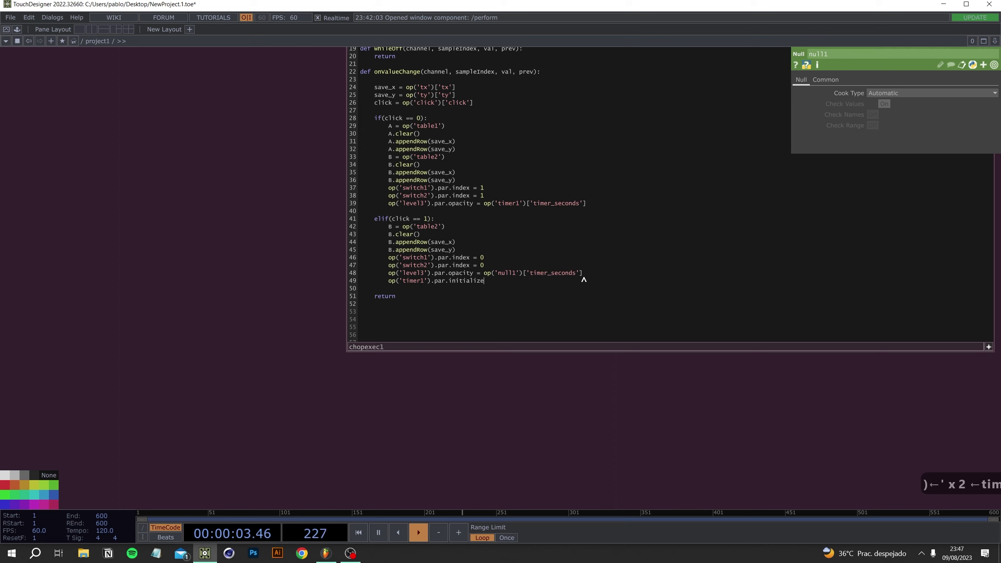
pyautogui.write('pulse()')
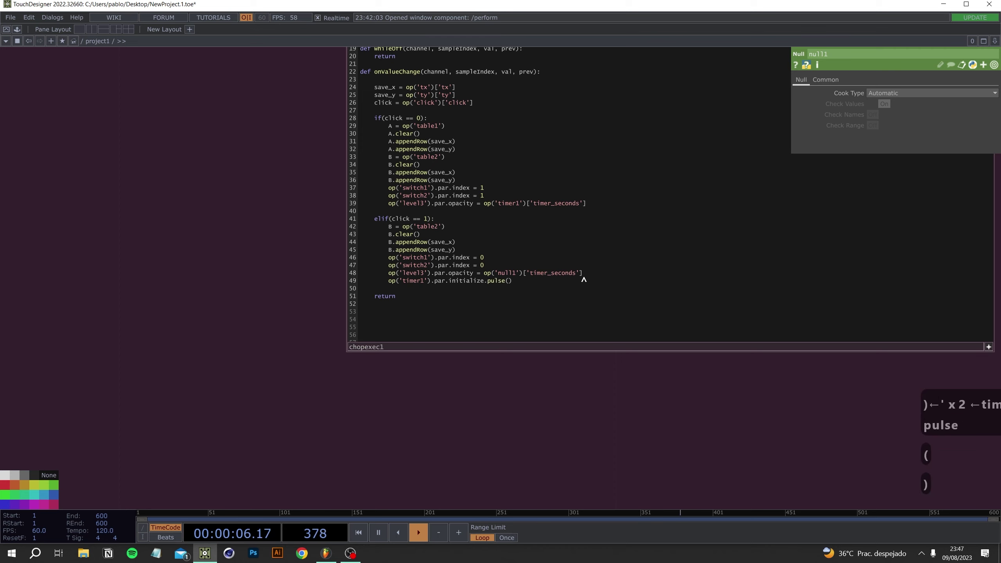
# Add the line op('timer1').par.start.pulse() below the timer1 initialize pulse line in the click == 1 branch
pyautogui.press('Return')
pyautogui.write('op()')
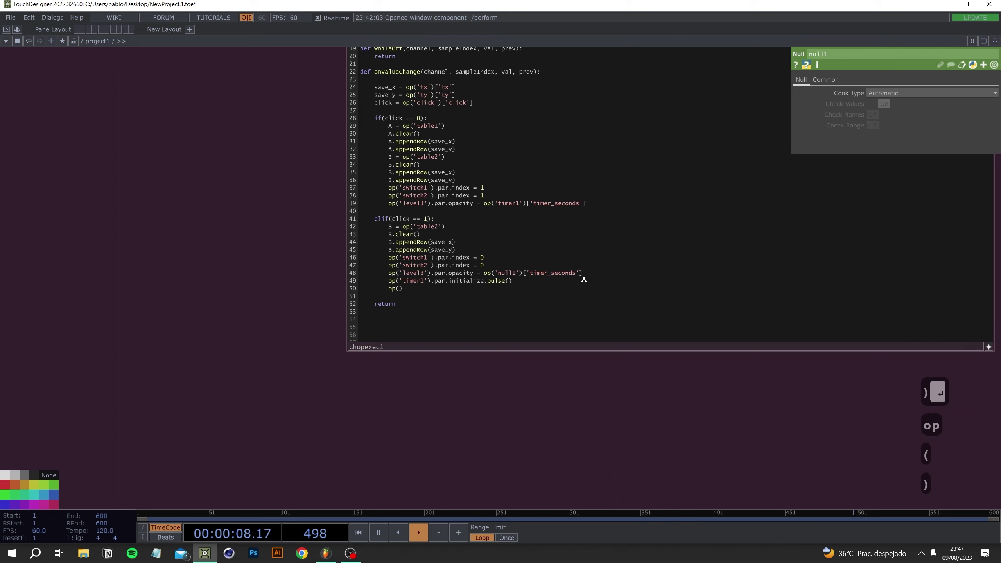
pyautogui.press('Left')
pyautogui.write("''")
pyautogui.press('Left')
pyautogui.write('t.pul')
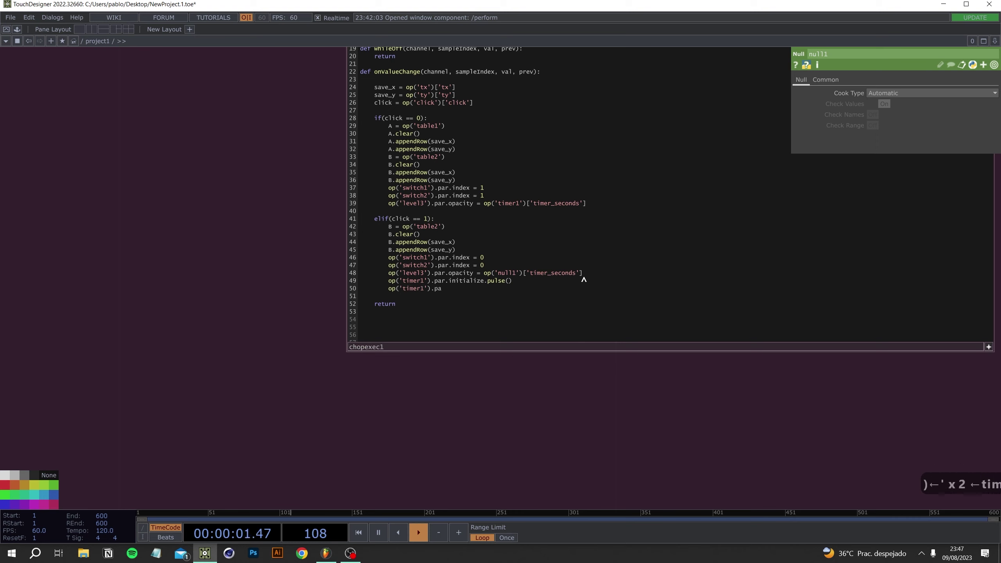
pyautogui.write('se()')
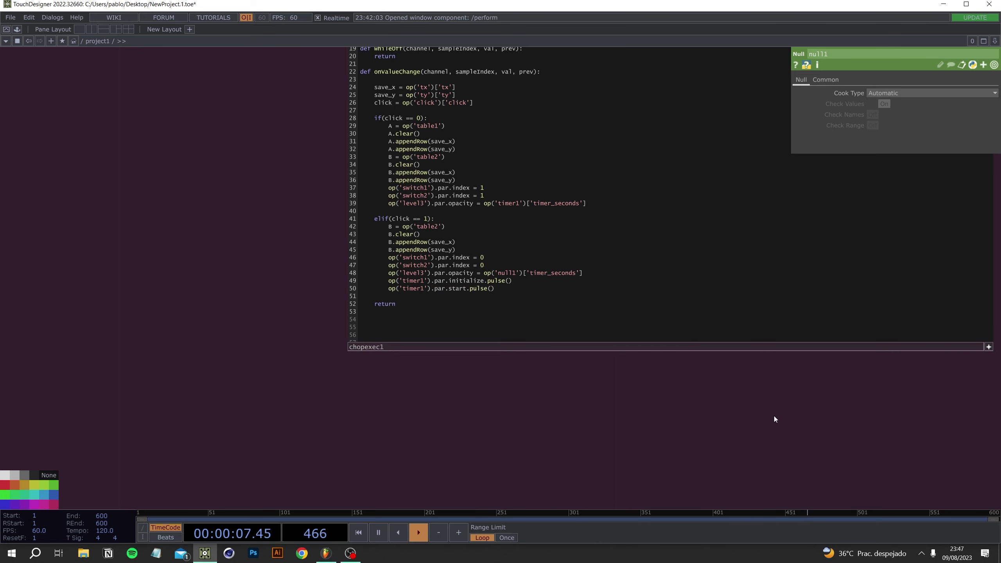
# Test the interaction in perform mode by drawing several distortion lines across the text, including diagonal and nearly horizontal ones
pyautogui.moveTo(774, 416); pyautogui.dragTo(545, 434)
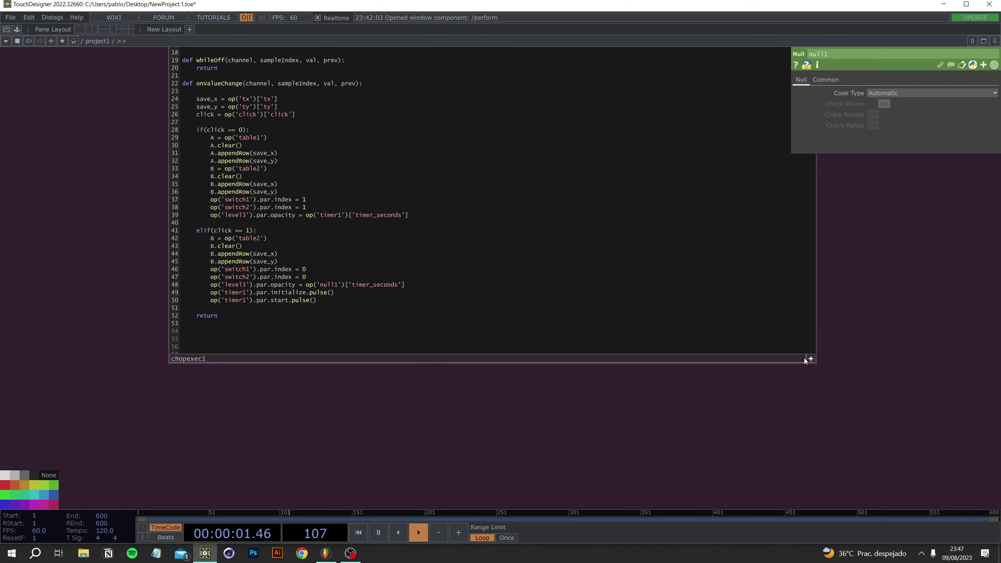
pyautogui.scroll(-10, 788, 375)
pyautogui.moveTo(447, 425); pyautogui.dragTo(670, 166)
pyautogui.click(5, 28)
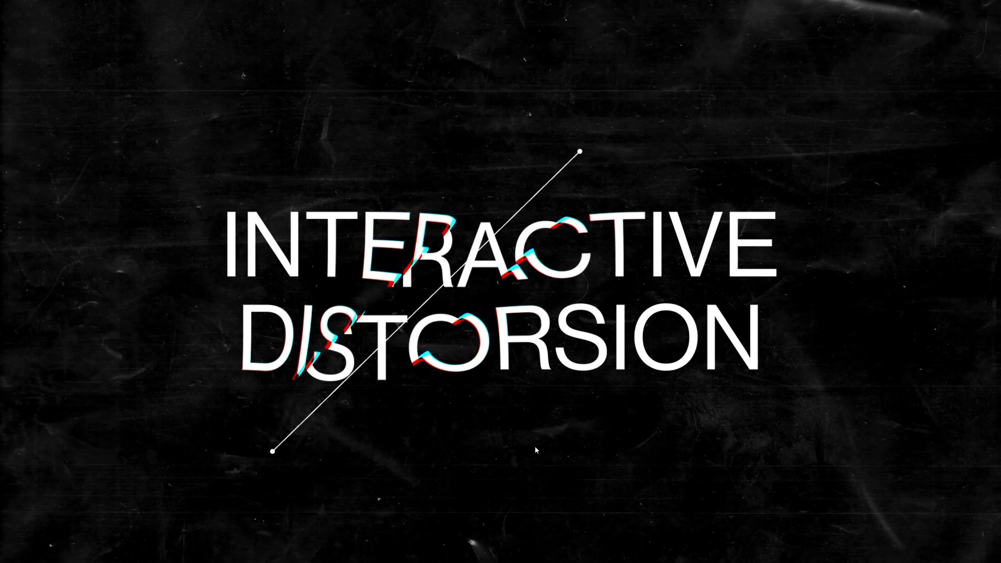
pyautogui.moveTo(737, 152)
pyautogui.mouseDown()
pyautogui.moveTo(522, 469)
pyautogui.moveTo(481, 499)
pyautogui.mouseUp()
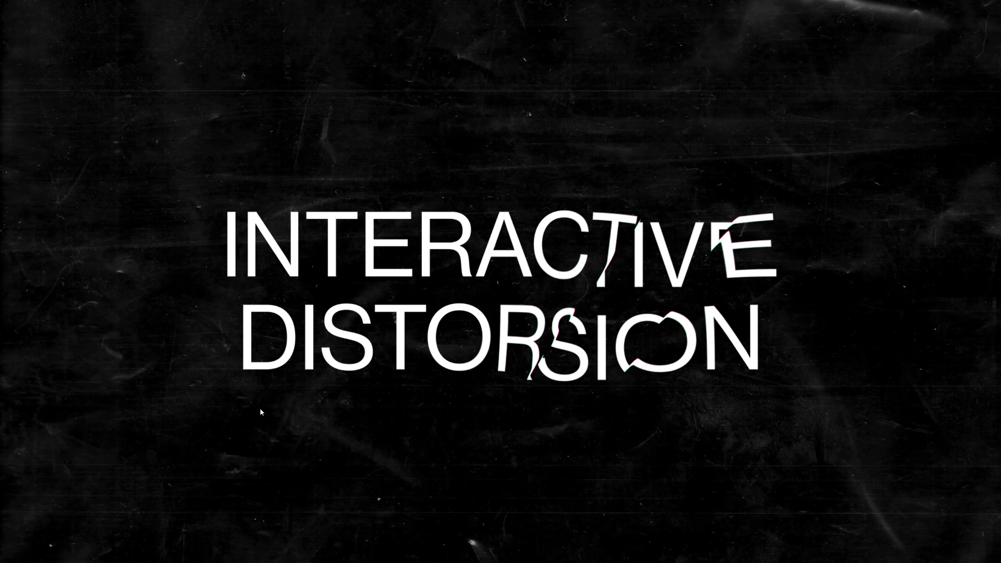
pyautogui.moveTo(165, 304); pyautogui.dragTo(406, 300)
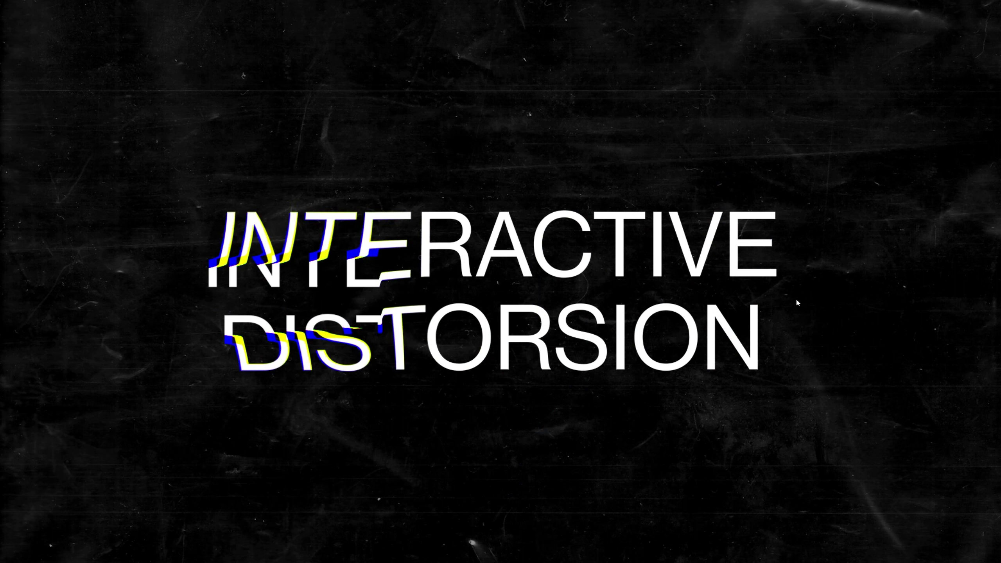
pyautogui.moveTo(800, 300); pyautogui.dragTo(626, 291)
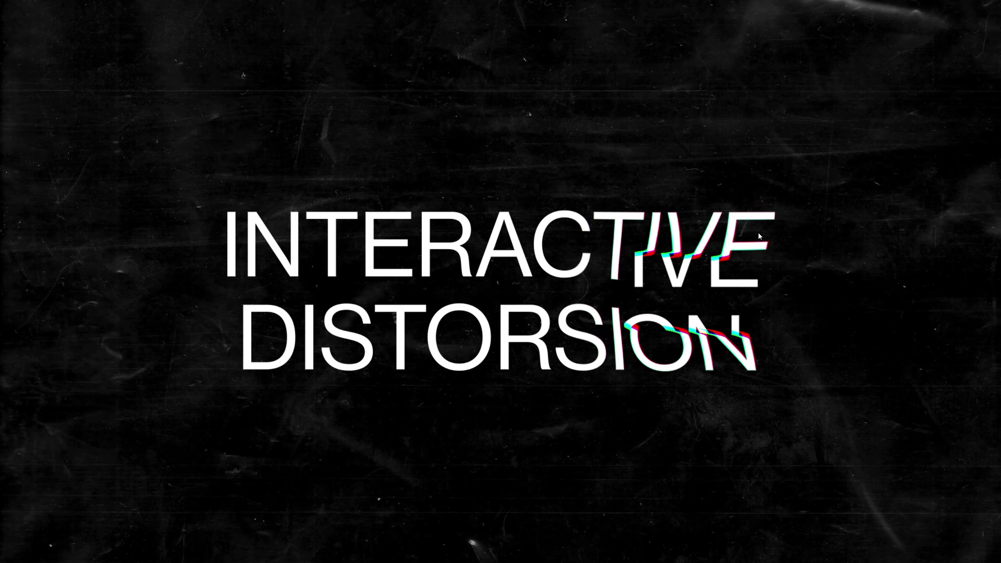
pyautogui.moveTo(759, 233); pyautogui.dragTo(515, 423)
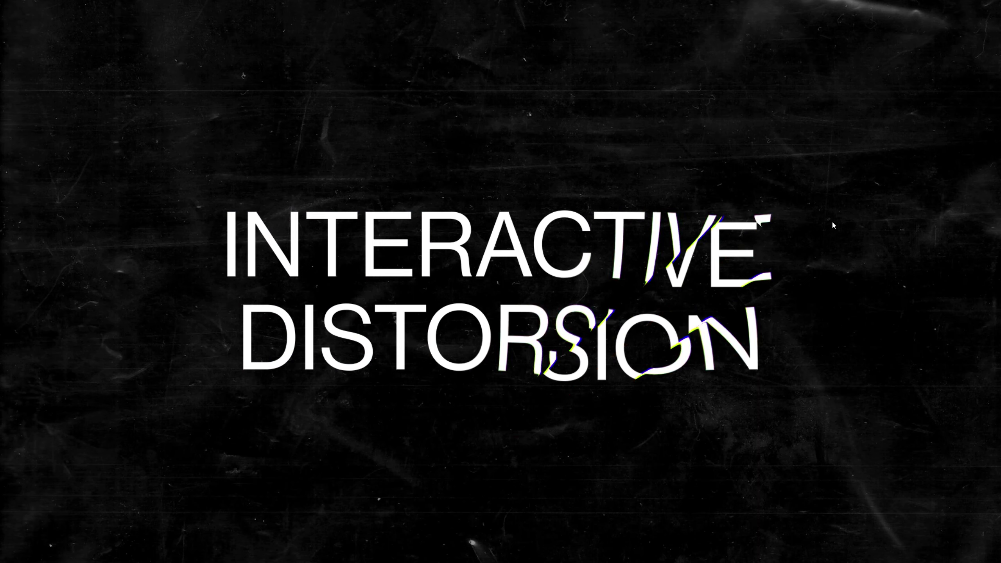
pyautogui.moveTo(832, 221); pyautogui.dragTo(183, 365)
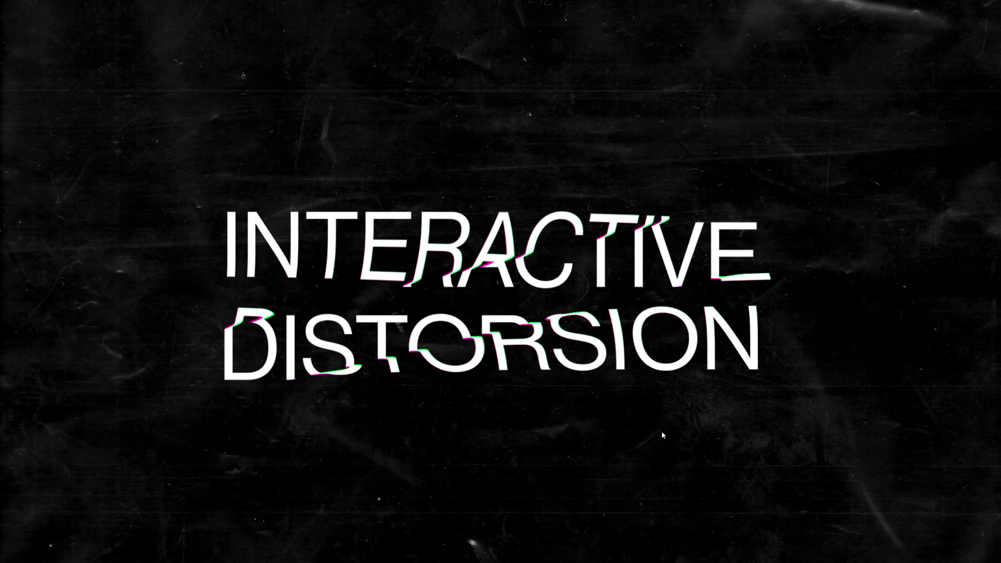
pyautogui.press('Escape')
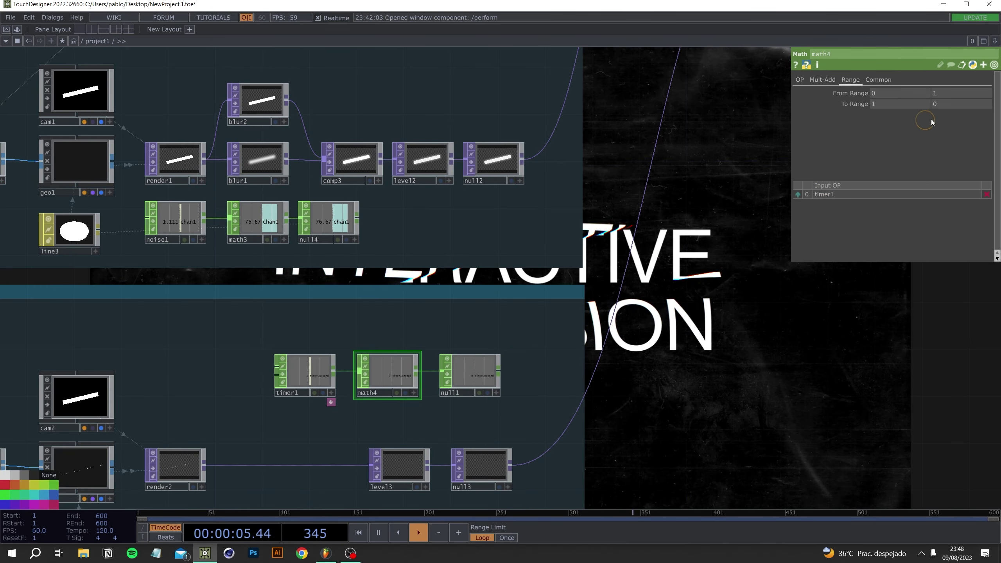
# Set the upper To Range value of math4 to 0.05 and check the result in perform mode
pyautogui.click(949, 105)
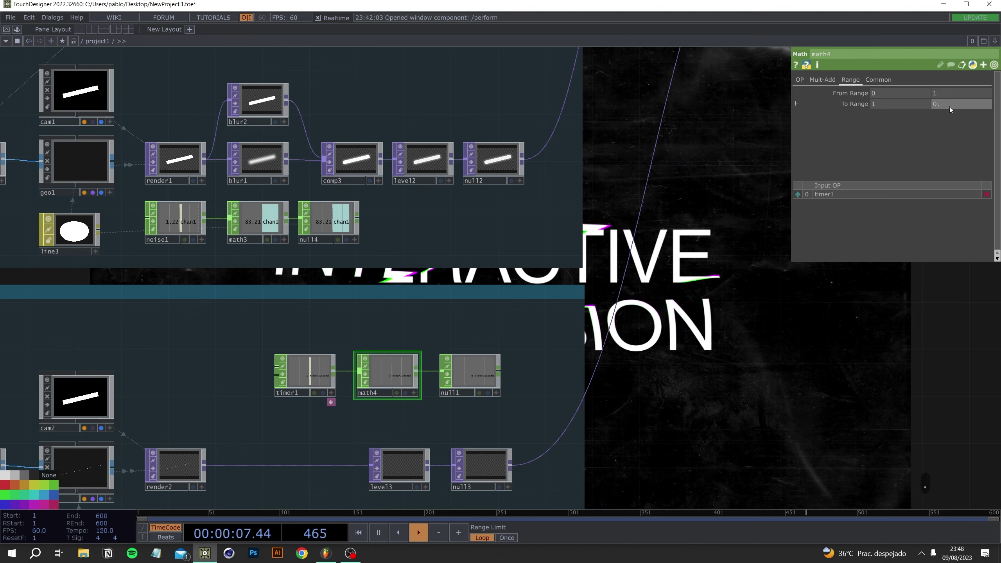
pyautogui.write('.05')
pyautogui.press('Return')
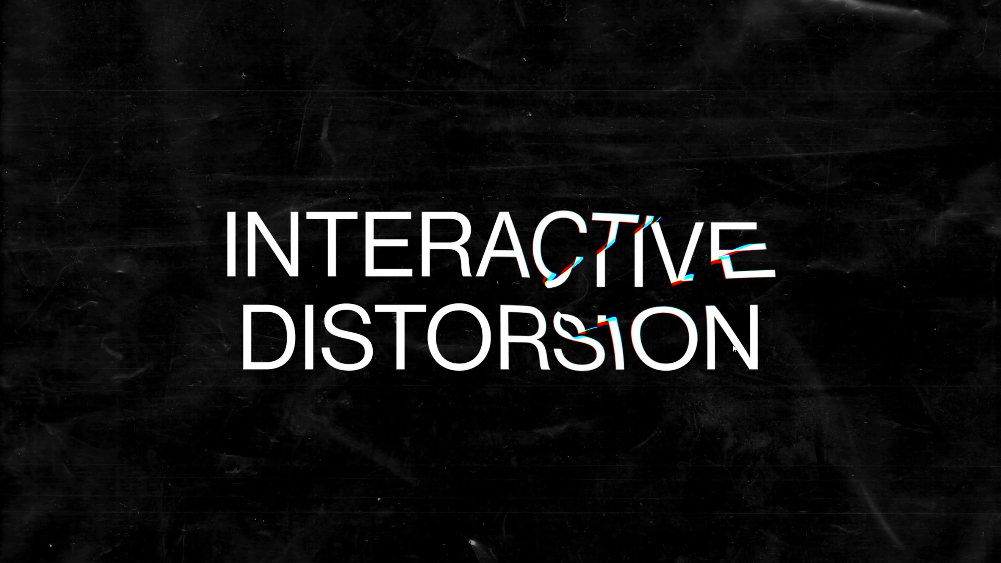
pyautogui.press('Escape')
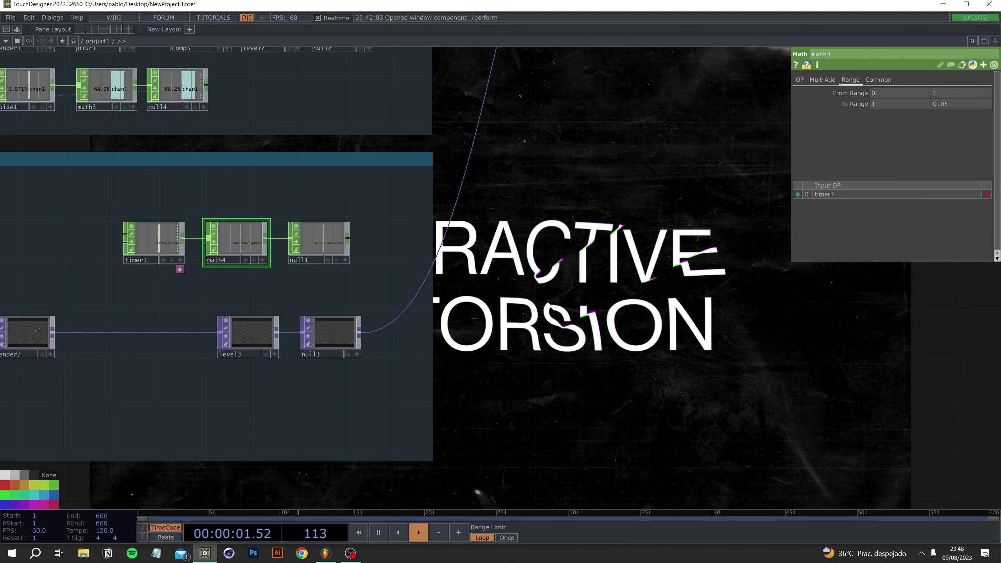
# Set the To Range of math2 in the mouse input section to -1.3 and 1.3
pyautogui.scroll(-6, 548, 245)
pyautogui.moveTo(407, 140); pyautogui.dragTo(533, 199)
pyautogui.scroll(2, 533, 200)
pyautogui.moveTo(533, 199); pyautogui.dragTo(539, 268)
pyautogui.scroll(5, 540, 268)
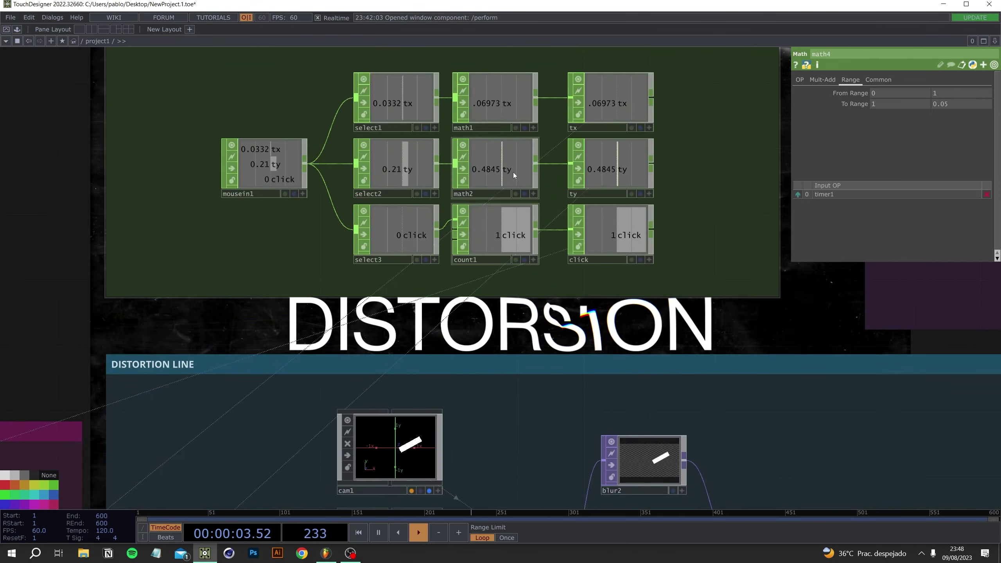
pyautogui.click(513, 173)
pyautogui.scroll(1, 710, 217)
pyautogui.moveTo(711, 217); pyautogui.dragTo(619, 323)
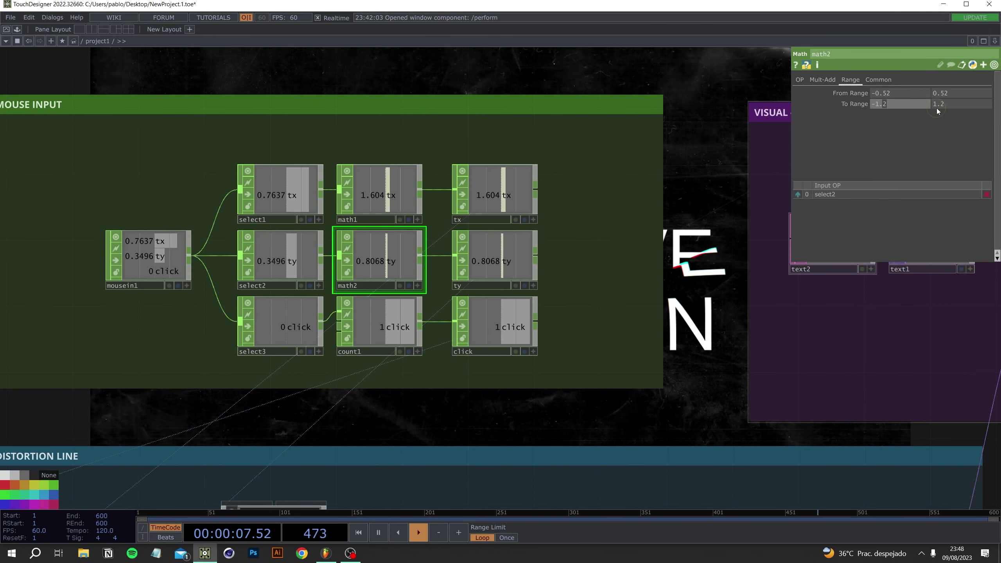
pyautogui.write('3')
pyautogui.moveTo(946, 105); pyautogui.dragTo(942, 105)
pyautogui.write('3')
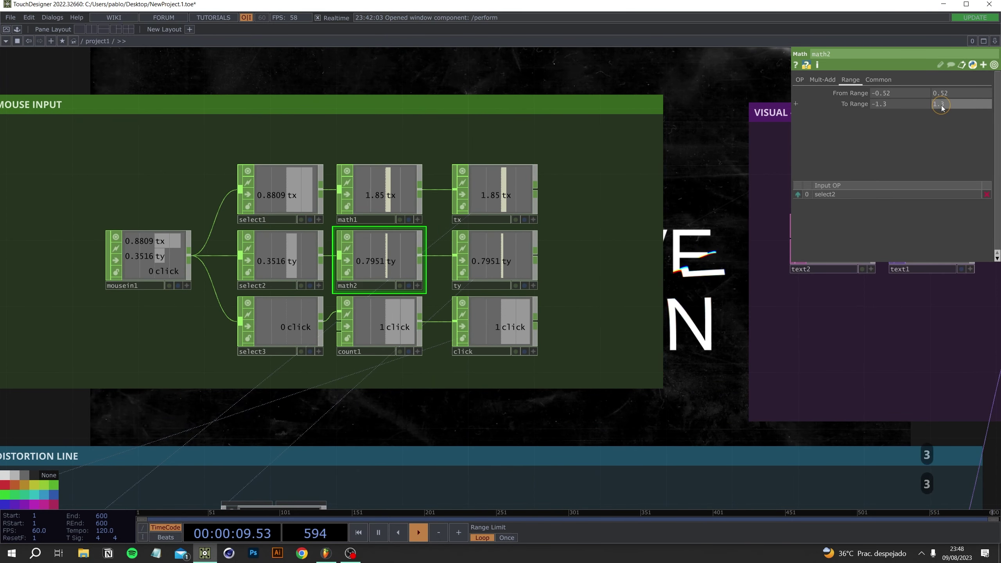
pyautogui.press('Return')
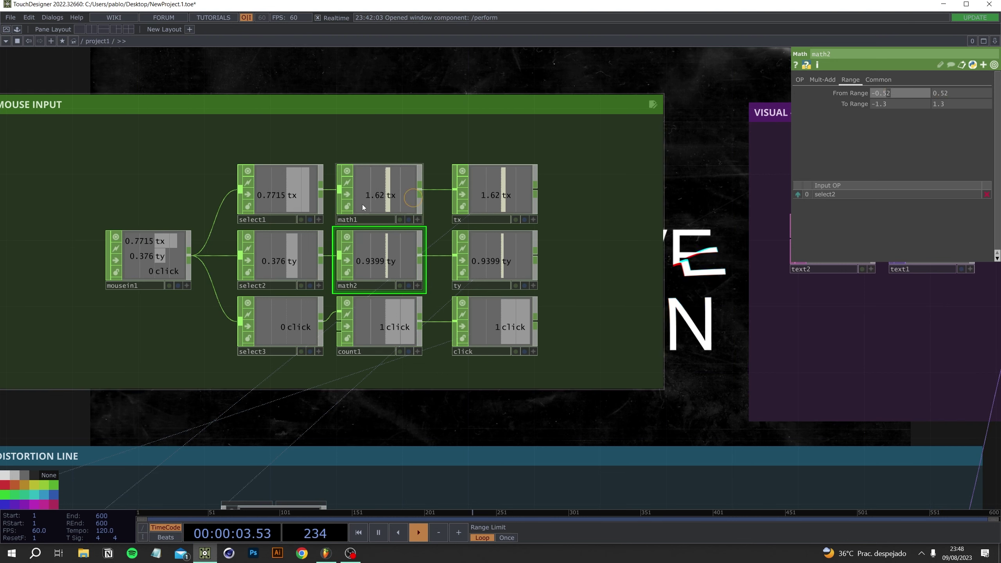
# Check the range values of math1 and view the output in perform mode
pyautogui.click(391, 203)
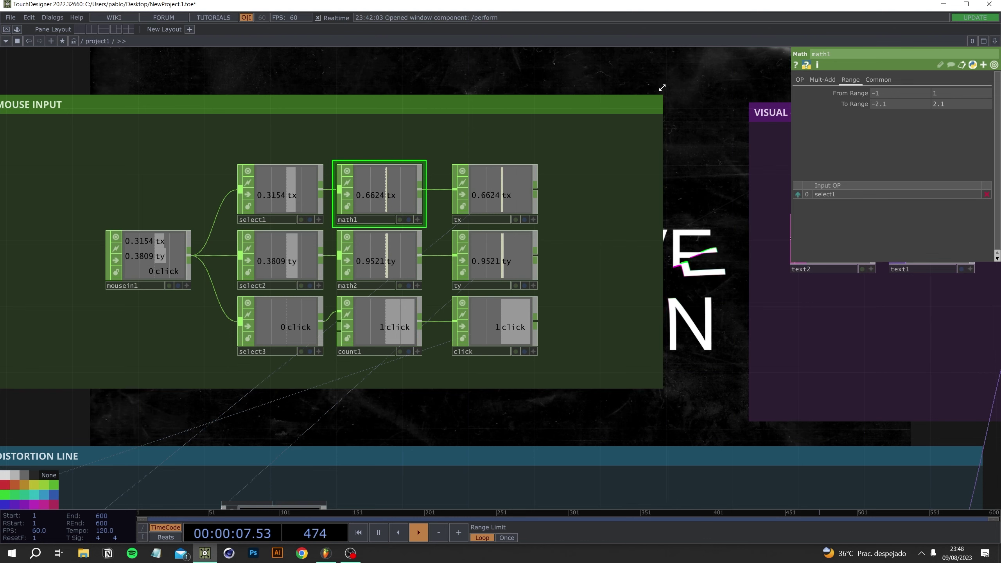
pyautogui.moveTo(409, 57); pyautogui.dragTo(183, 103)
pyautogui.press('F1')
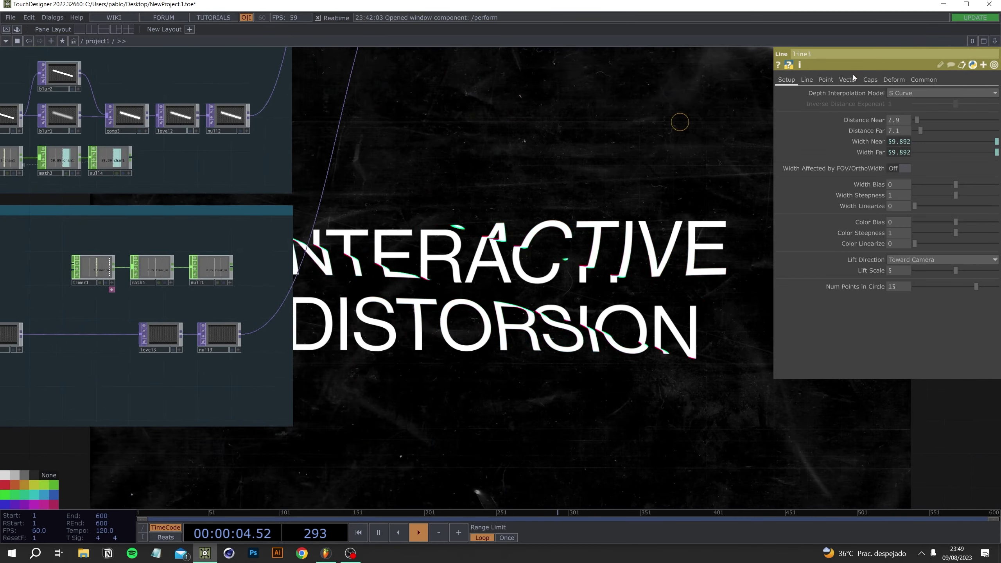
# Set line3's Line Near Color to red and its Line Far Color to light blue (0, 0.733, 1)
pyautogui.click(825, 79)
pyautogui.click(807, 79)
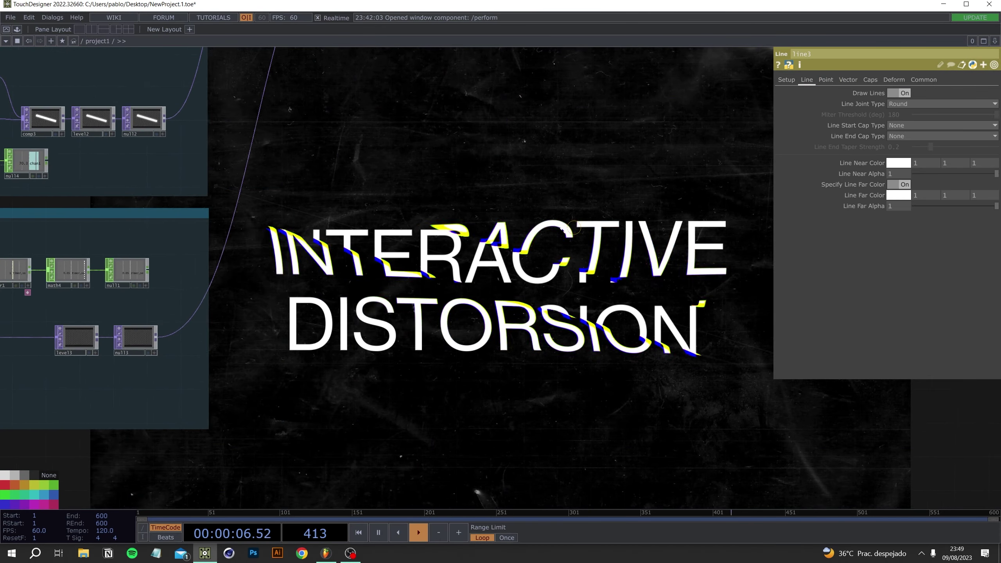
pyautogui.click(900, 163)
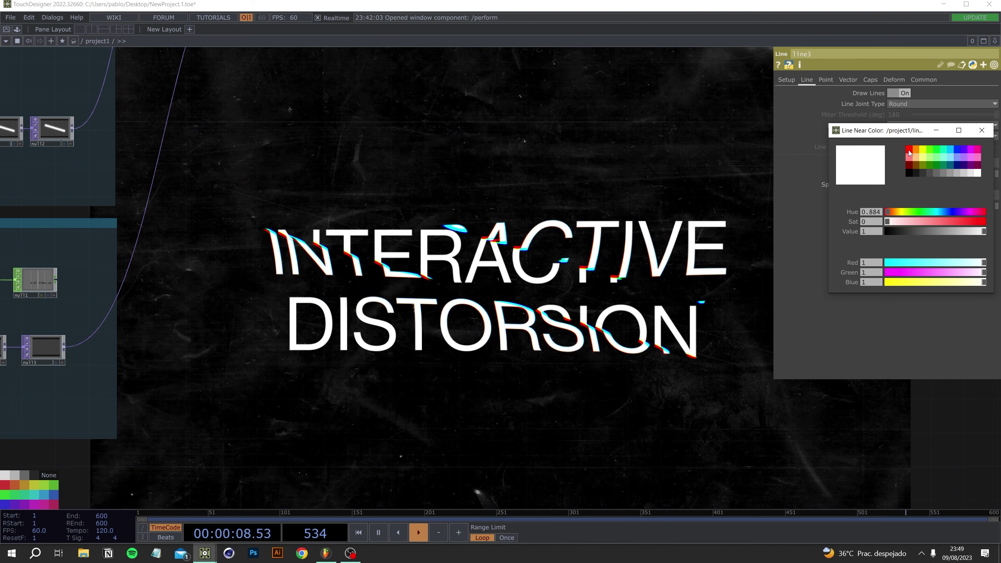
pyautogui.click(910, 153)
pyautogui.click(982, 130)
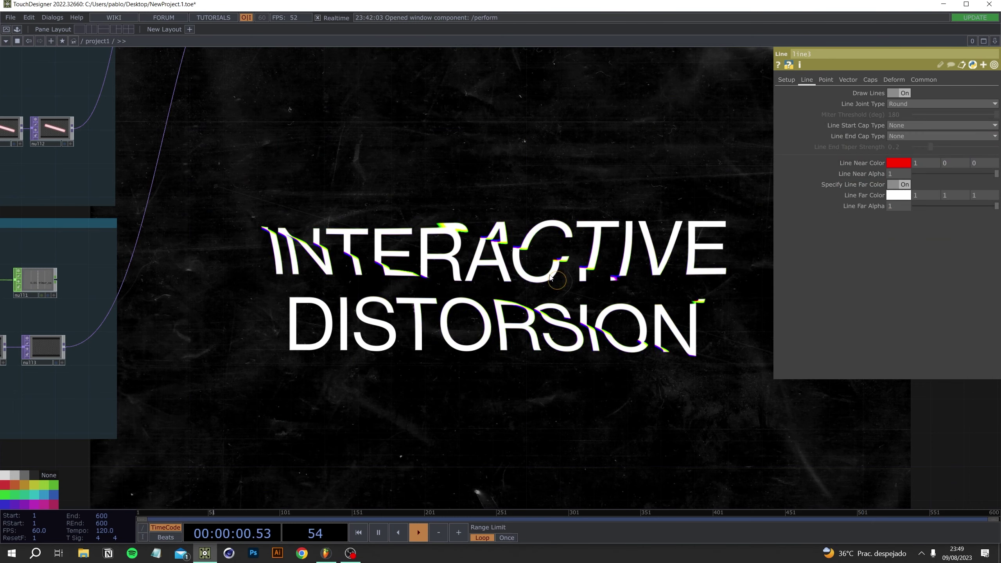
pyautogui.click(894, 194)
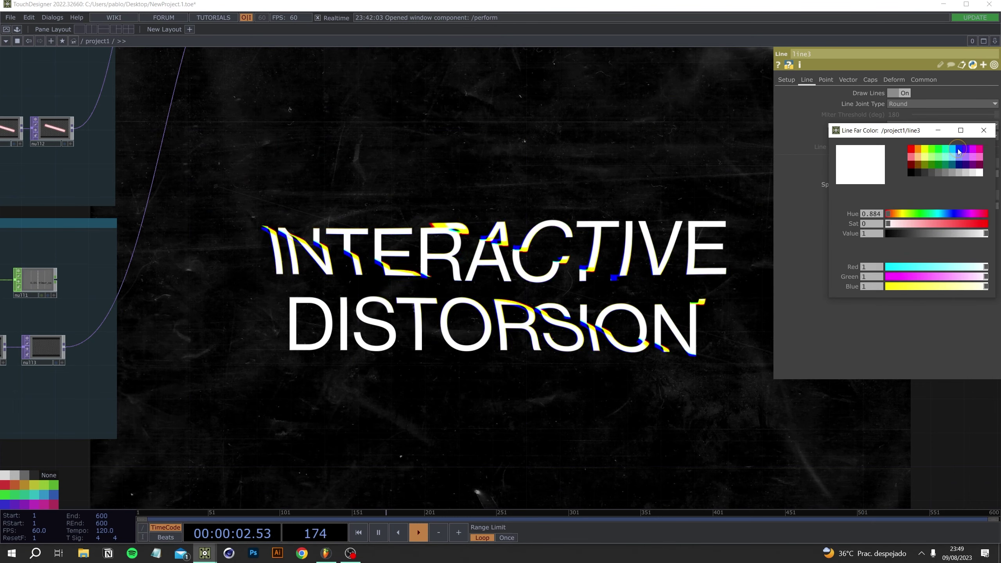
pyautogui.click(955, 153)
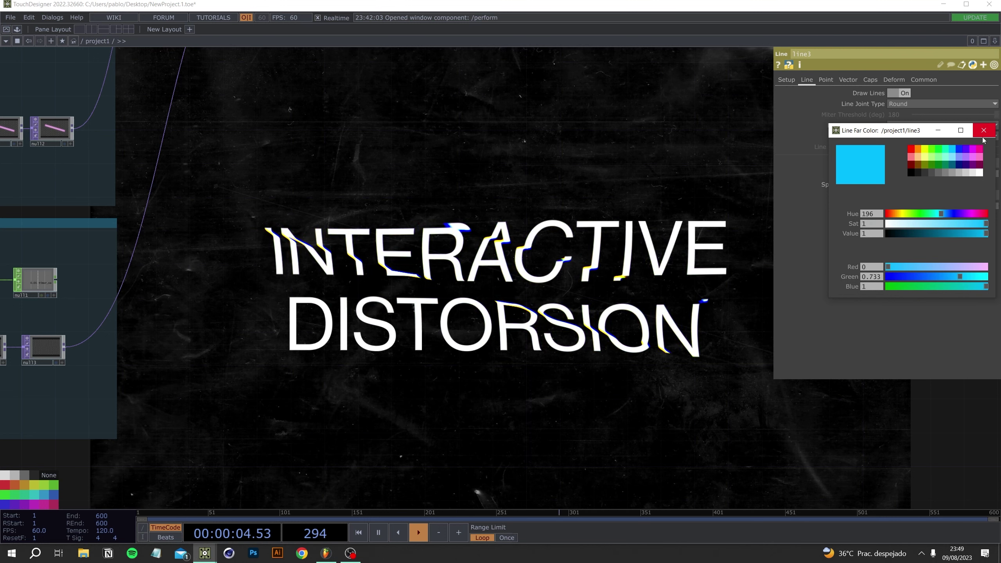
pyautogui.click(983, 131)
# Try light blue as line3's Line Near Color, and return it to red
pyautogui.click(898, 163)
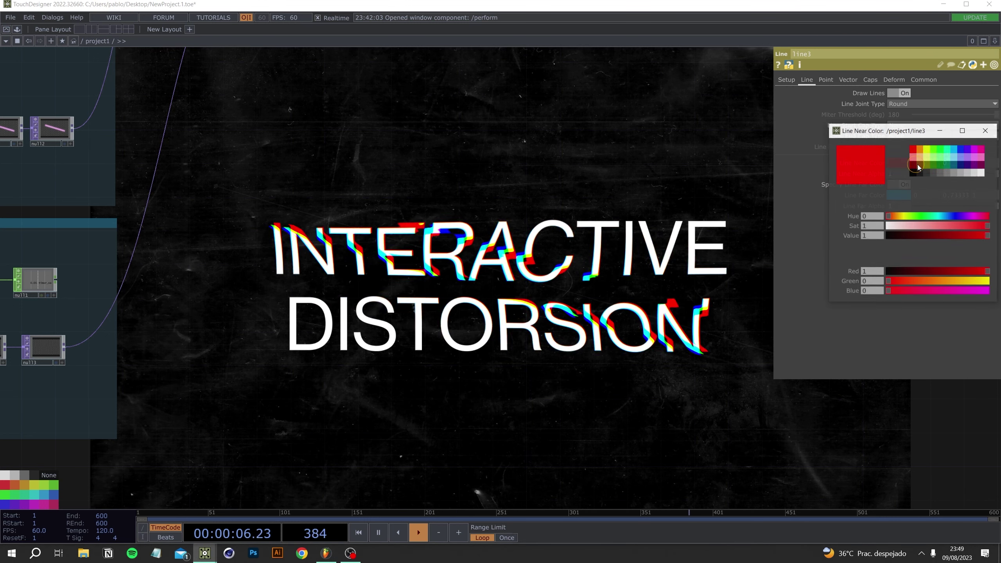
pyautogui.click(956, 149)
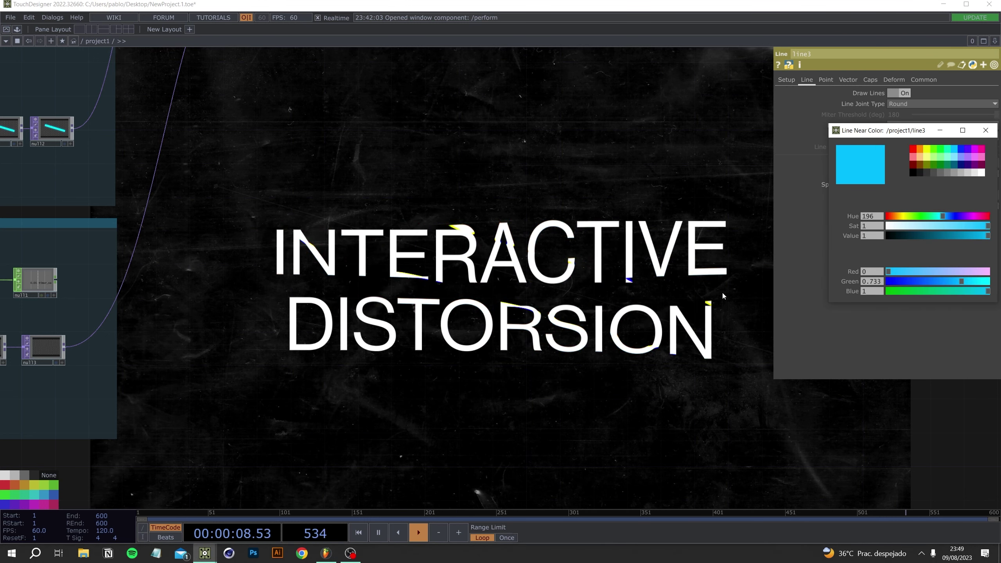
pyautogui.click(912, 149)
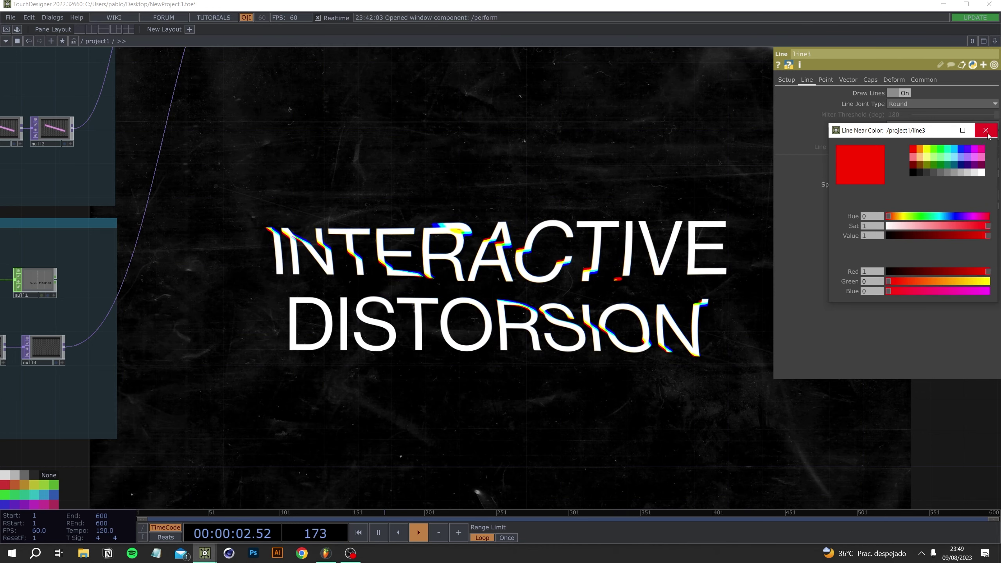
pyautogui.click(986, 131)
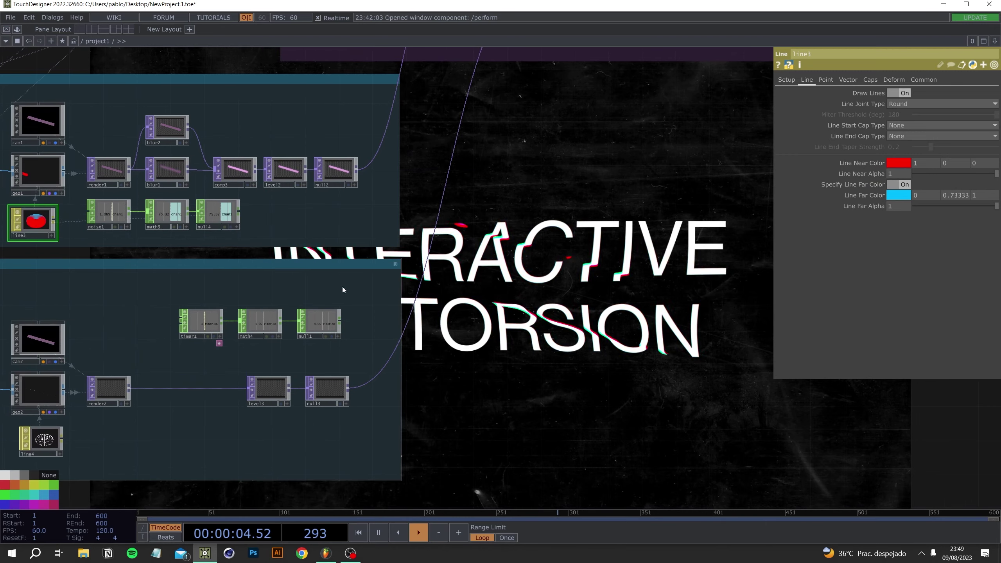
# Try 150 as the upper To Range value of math3, the Math CHOP fed by noise1
pyautogui.moveTo(91, 261); pyautogui.dragTo(158, 258)
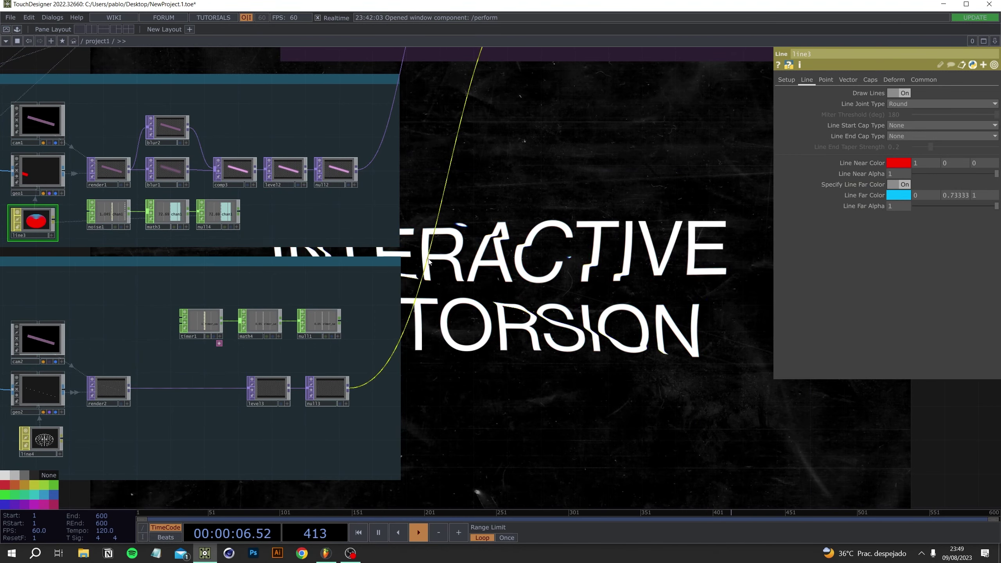
pyautogui.click(113, 215)
pyautogui.click(161, 213)
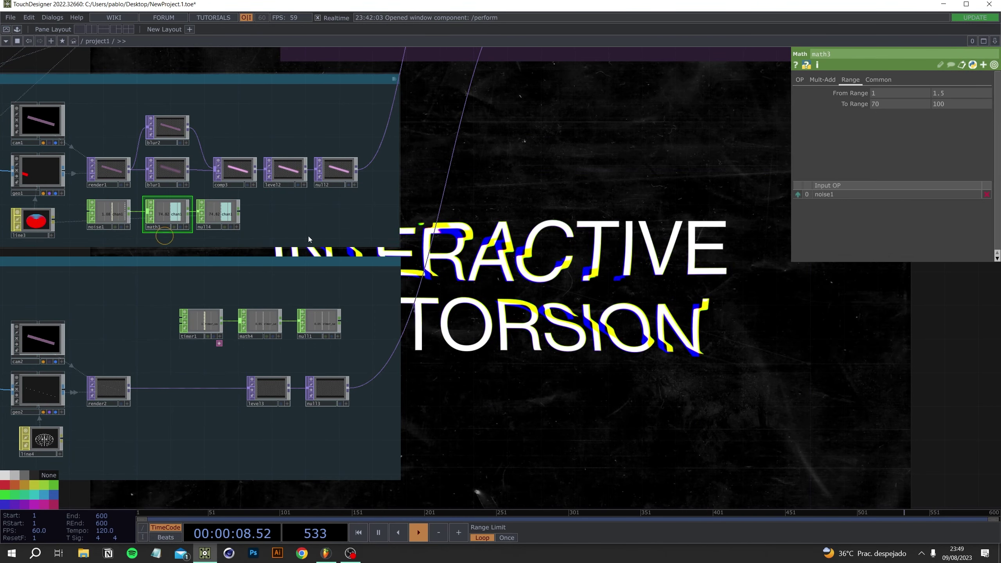
pyautogui.moveTo(646, 296); pyautogui.dragTo(427, 297)
pyautogui.click(961, 104)
pyautogui.write('150')
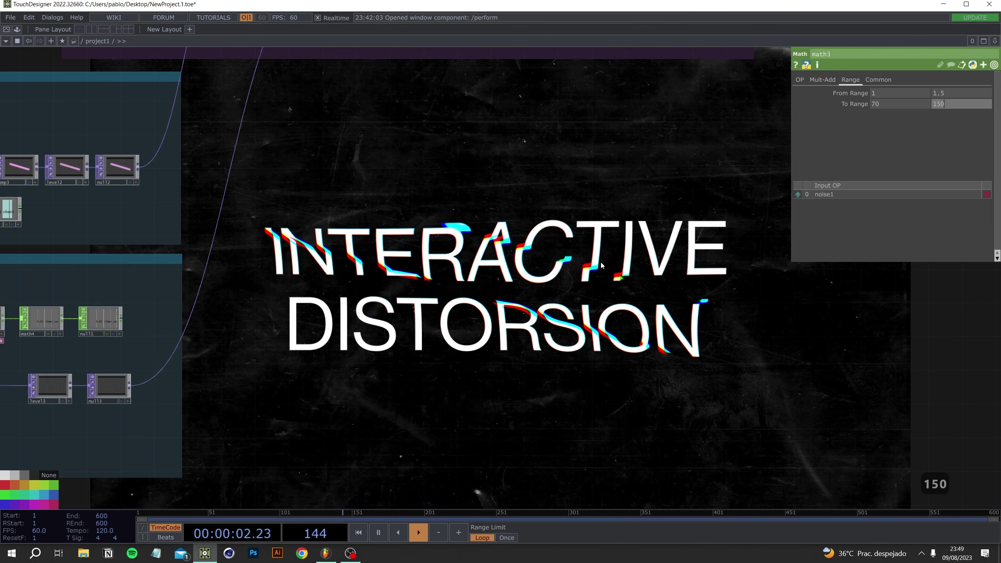
pyautogui.press('Return')
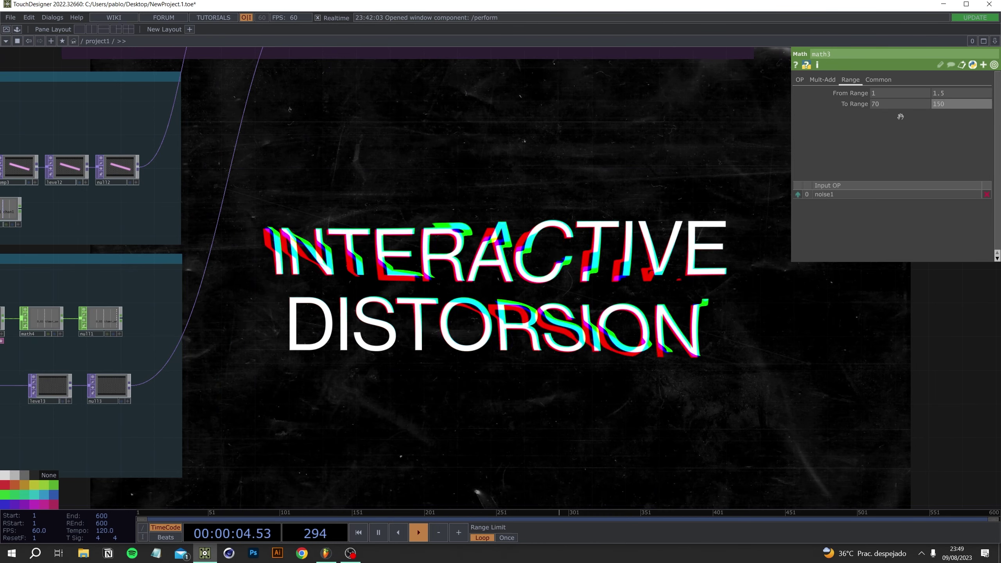
# Try 80 as the upper To Range value of math3
pyautogui.click(946, 104)
pyautogui.write('80')
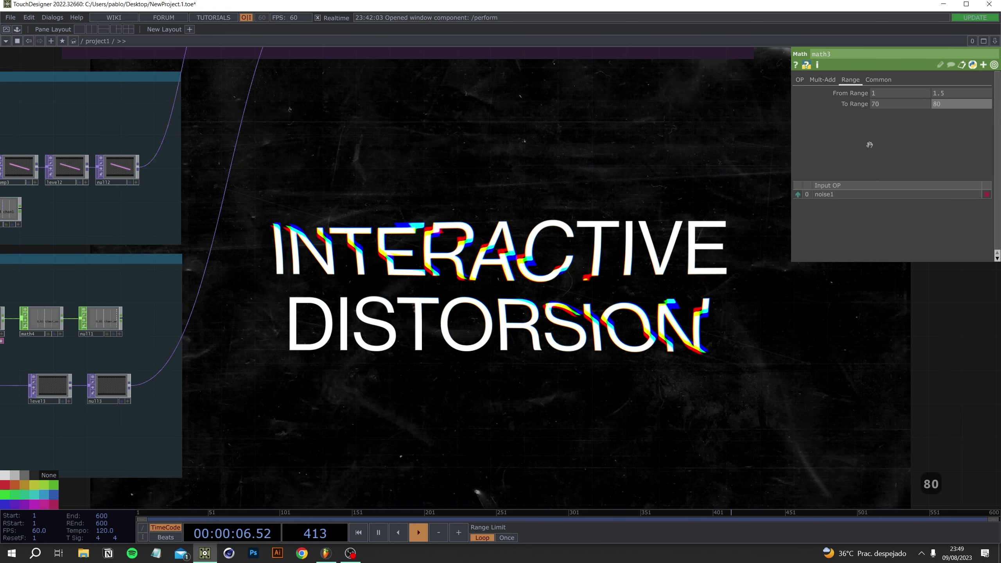
pyautogui.press('Return')
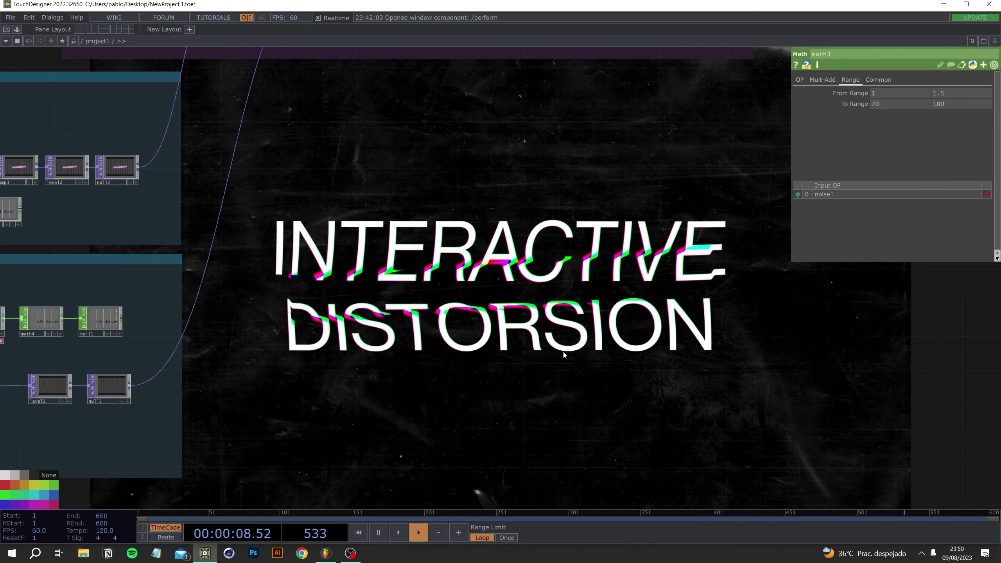
# Examine the distortion line, visible line and text networks, including the Displace parameters of displace1
pyautogui.scroll(-5, 585, 205)
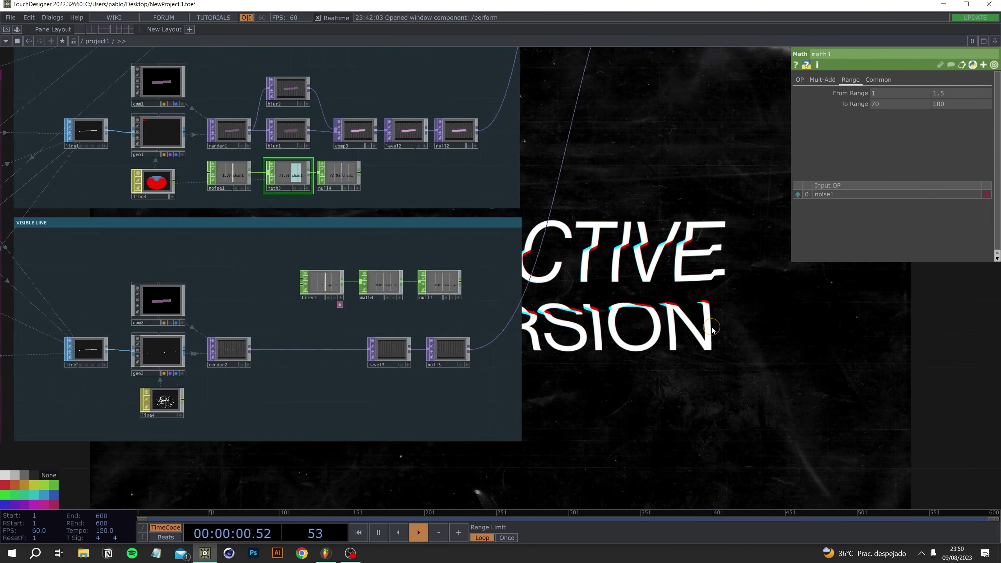
pyautogui.scroll(5, 585, 206)
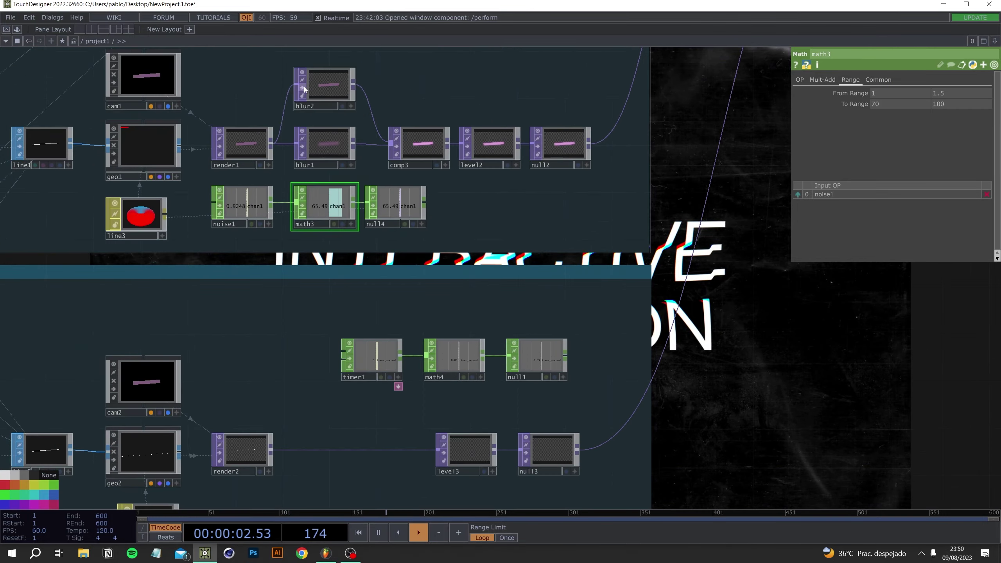
pyautogui.scroll(-3, 768, 275)
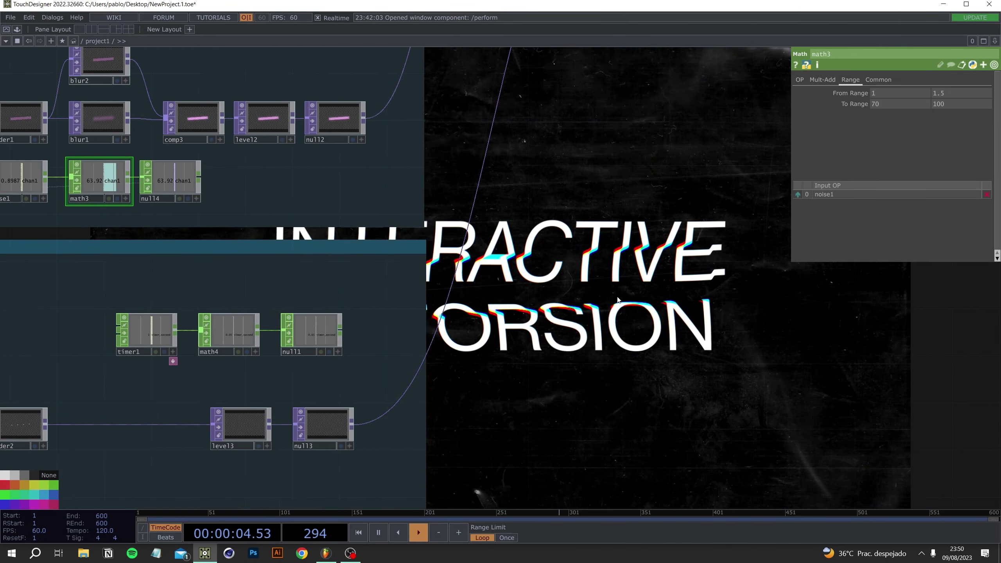
pyautogui.scroll(-2, 717, 178)
pyautogui.moveTo(717, 179); pyautogui.dragTo(514, 248)
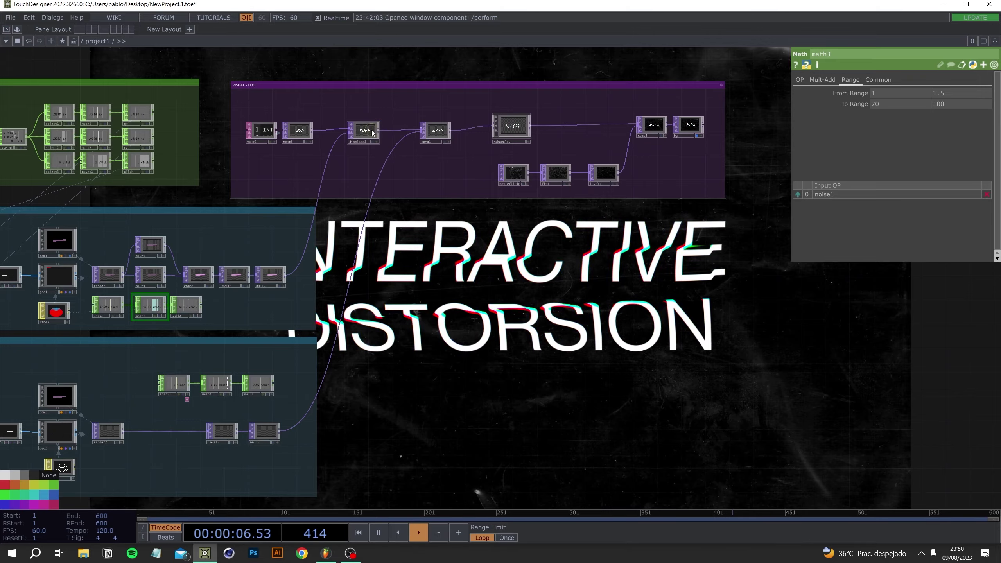
pyautogui.click(363, 132)
pyautogui.moveTo(426, 340); pyautogui.dragTo(665, 215)
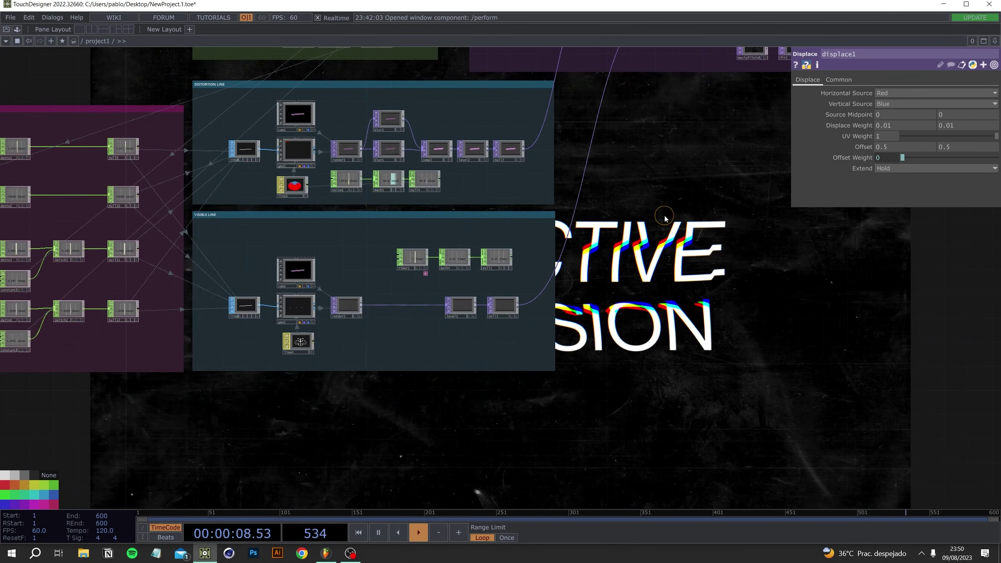
pyautogui.scroll(-3, 666, 214)
pyautogui.moveTo(919, 257); pyautogui.dragTo(206, 273)
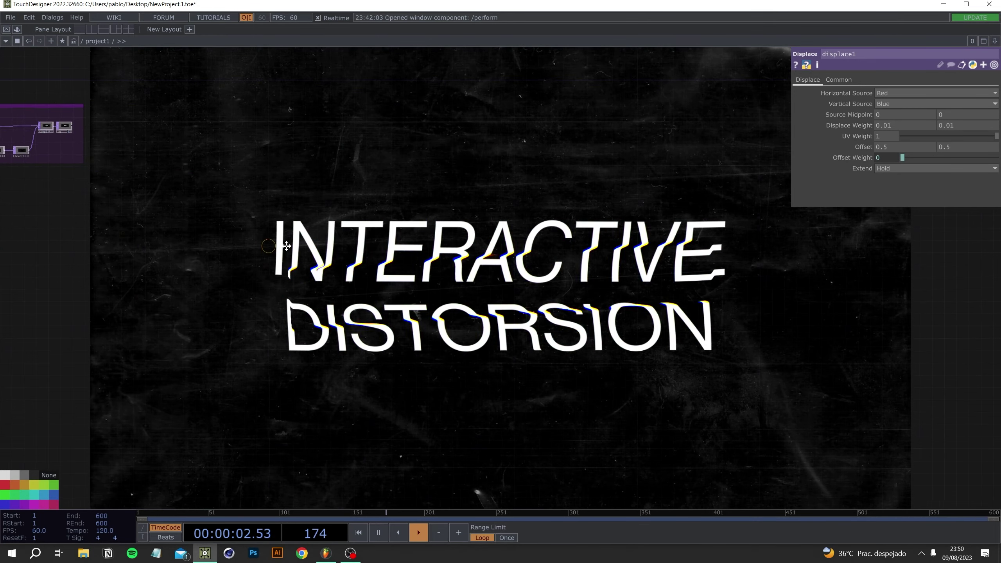
pyautogui.moveTo(1, 354); pyautogui.dragTo(749, 400)
# Test the effect in Perform mode by drawing a nearly horizontal and a vertical distortion line across the text
pyautogui.press('F1')
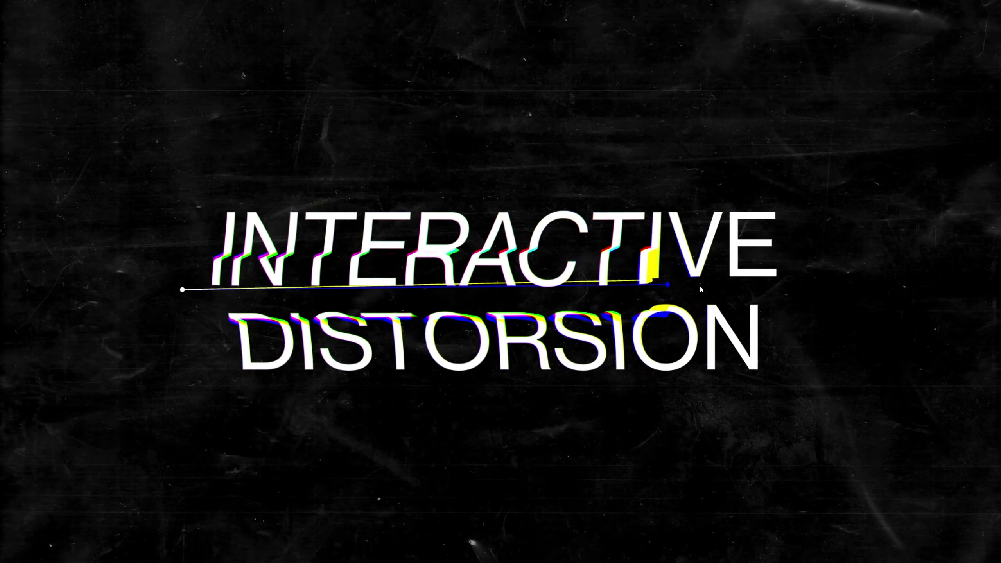
pyautogui.moveTo(695, 275); pyautogui.dragTo(798, 266)
pyautogui.moveTo(571, 457); pyautogui.dragTo(576, 171)
pyautogui.press('Escape')
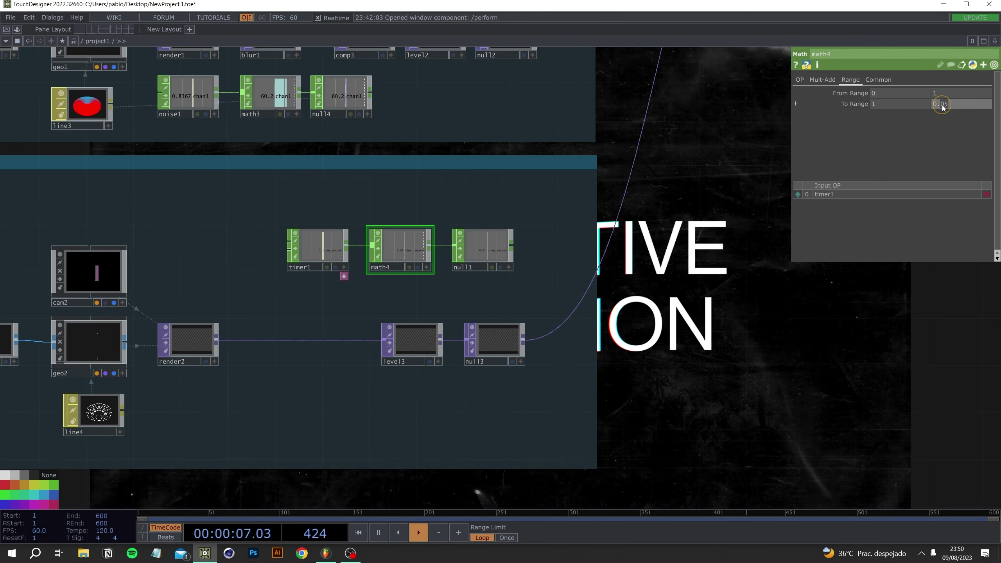
# Set math4's upper To Range value to 0.1 and test it in Perform mode with new distortion lines across the text
pyautogui.scroll(-8, 631, 341)
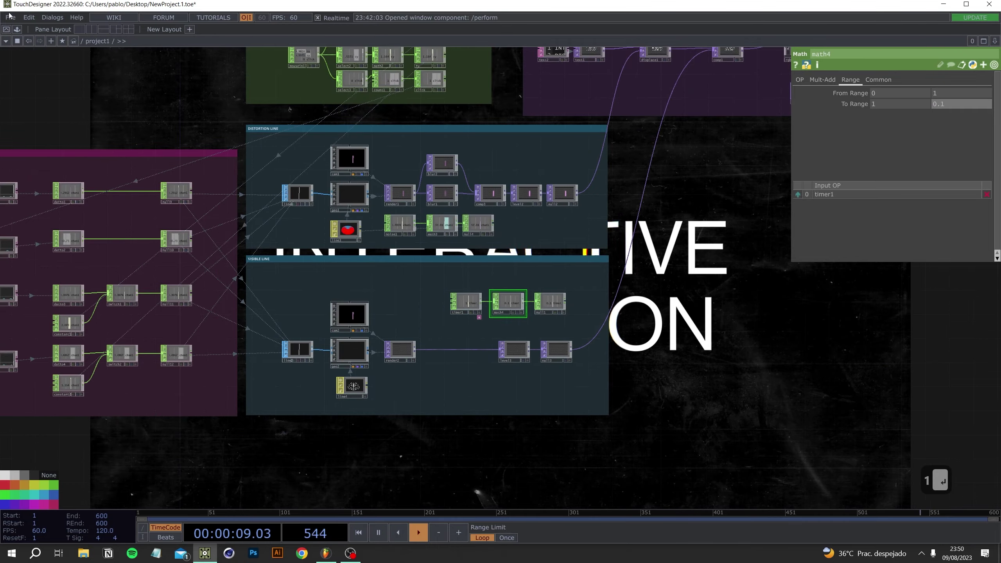
pyautogui.press('F1')
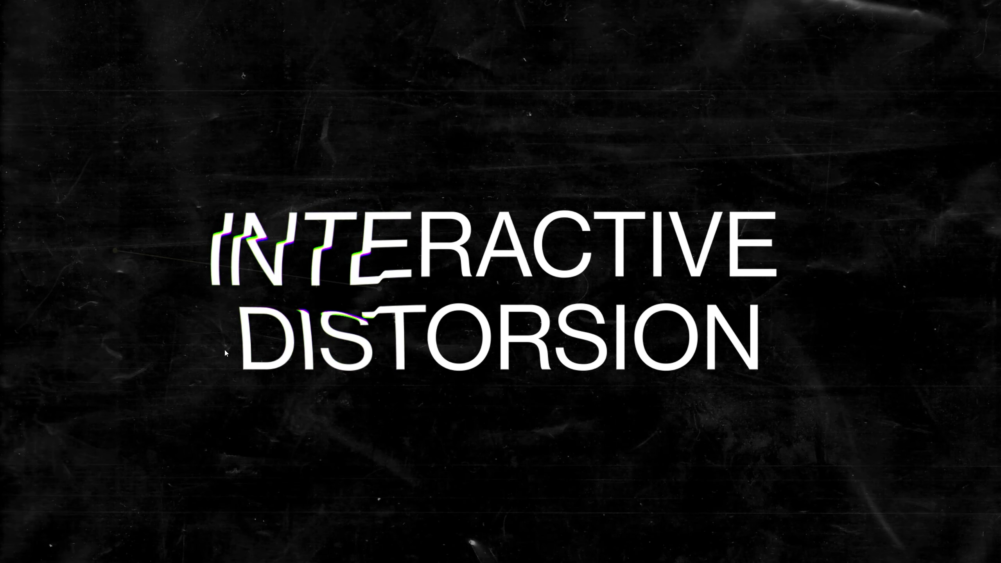
pyautogui.moveTo(220, 353)
pyautogui.mouseDown()
pyautogui.moveTo(876, 314)
pyautogui.moveTo(811, 336)
pyautogui.mouseUp()
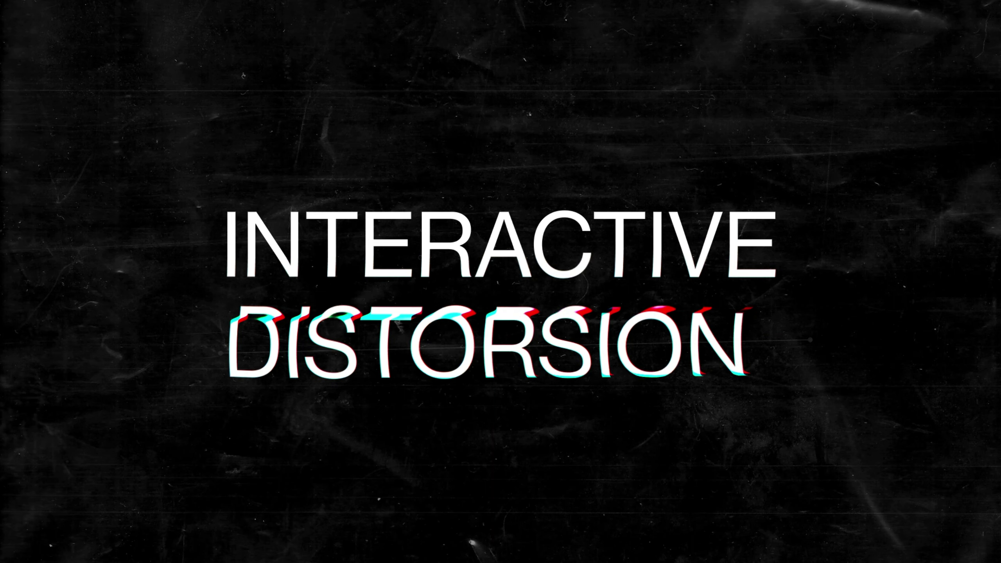
pyautogui.moveTo(853, 294); pyautogui.dragTo(386, 316)
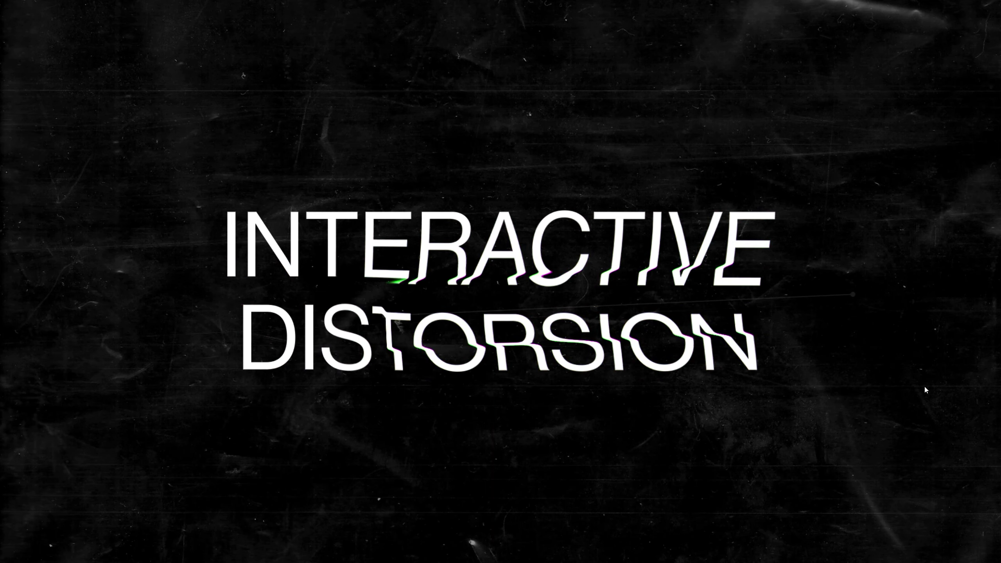